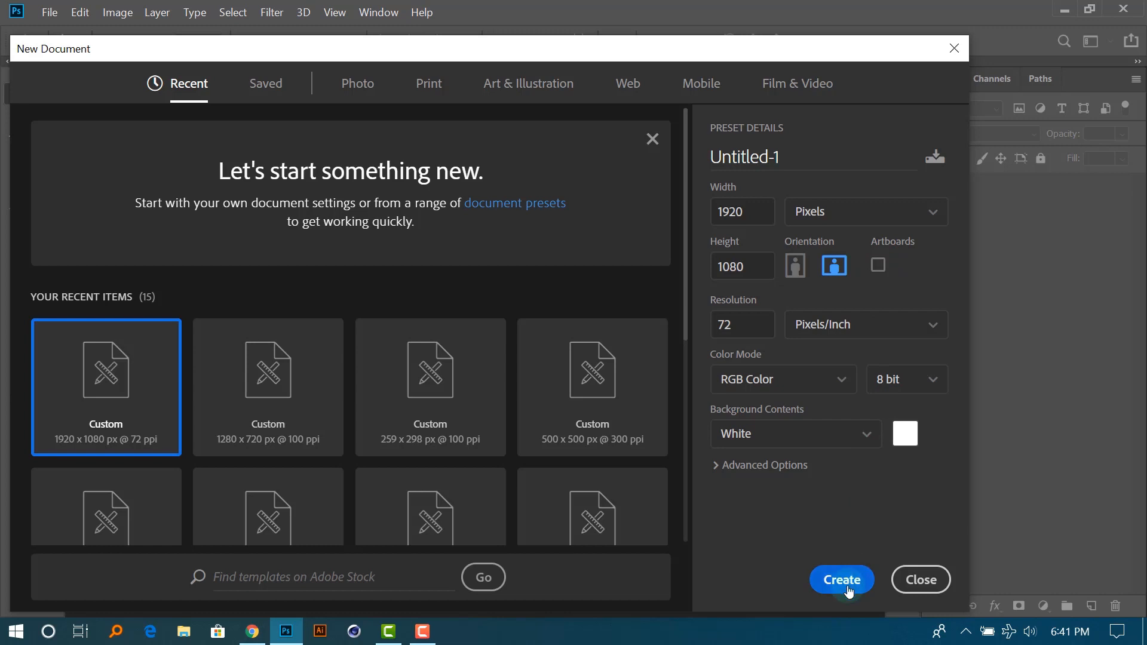
Create a 1920 x 1080 px document at 72 pixels/inch in 8-bit RGB with a white background.
click(842, 581)
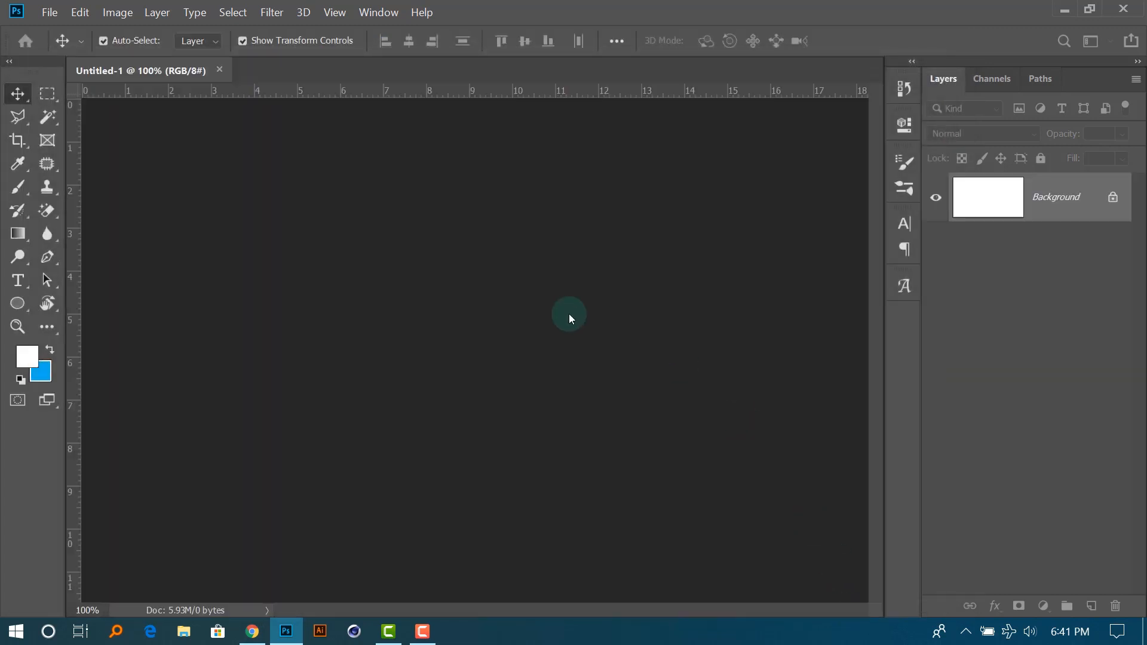
scroll(532, 308, down, 2)
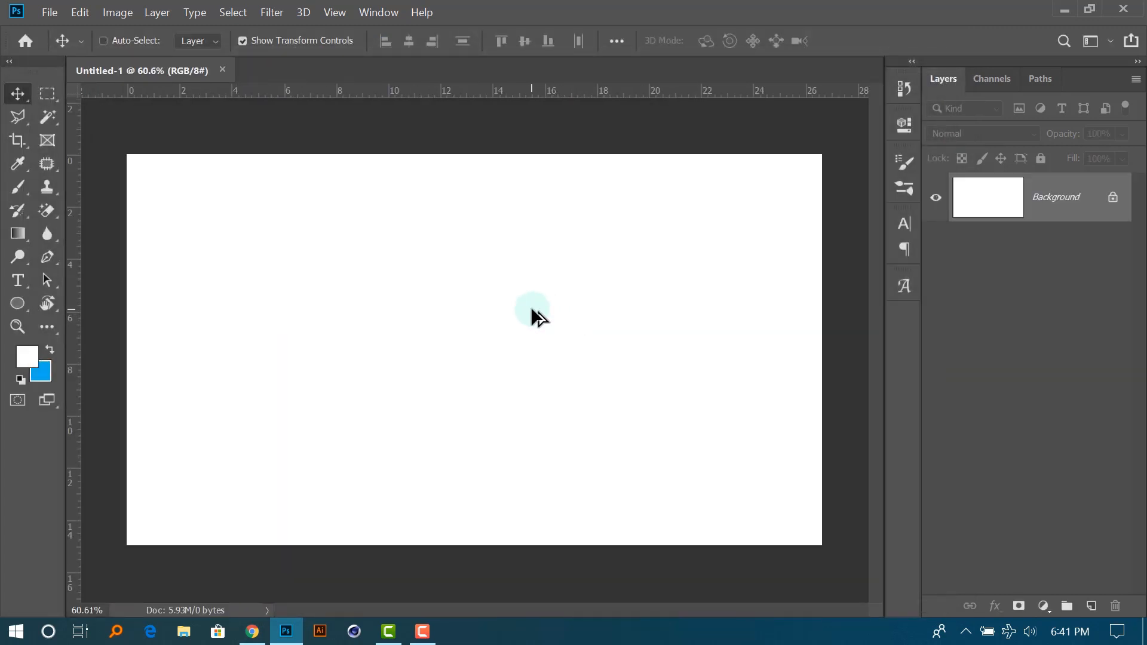
scroll(532, 309, up, 1)
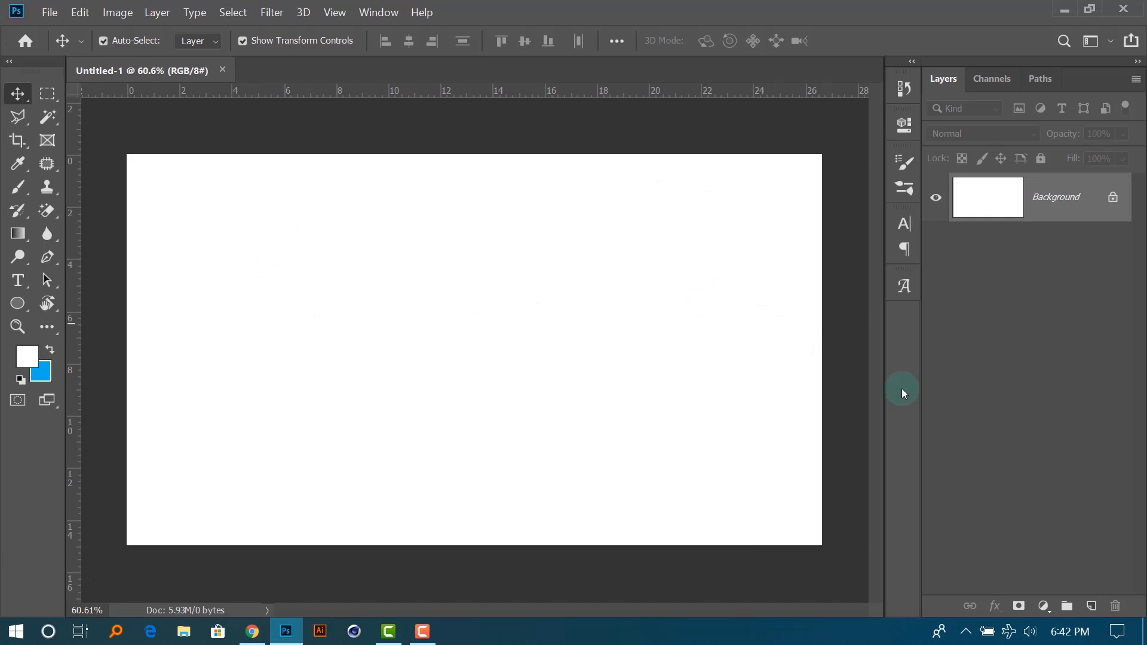
Add a Gradient fill layer above the Background using the Black, White preset.
click(1044, 607)
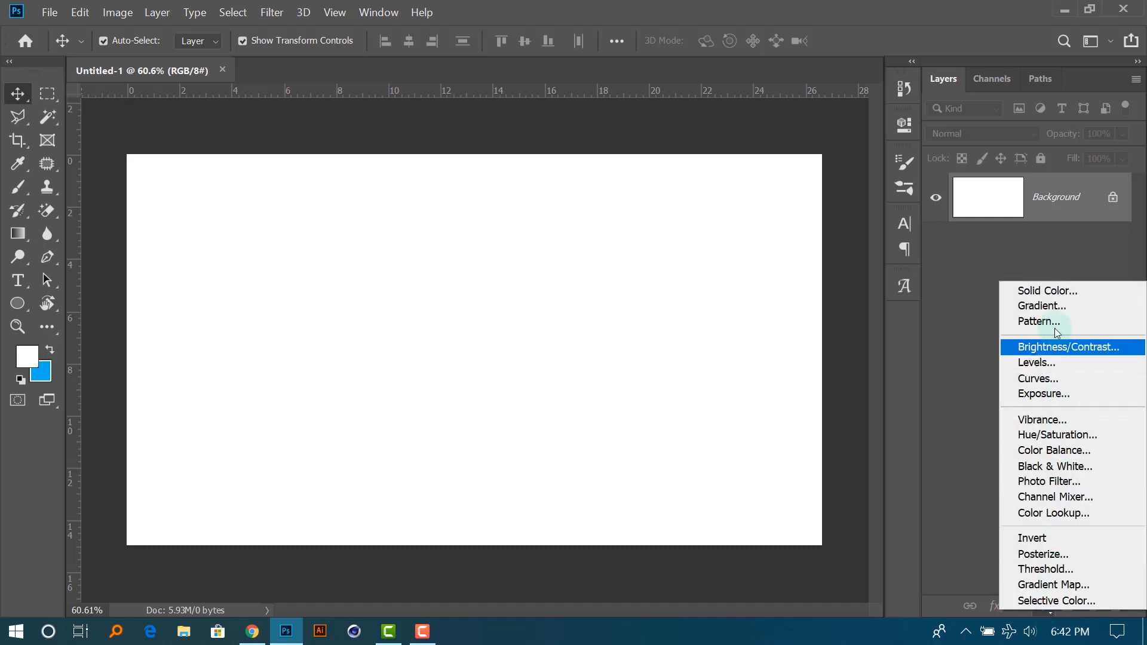
click(1062, 312)
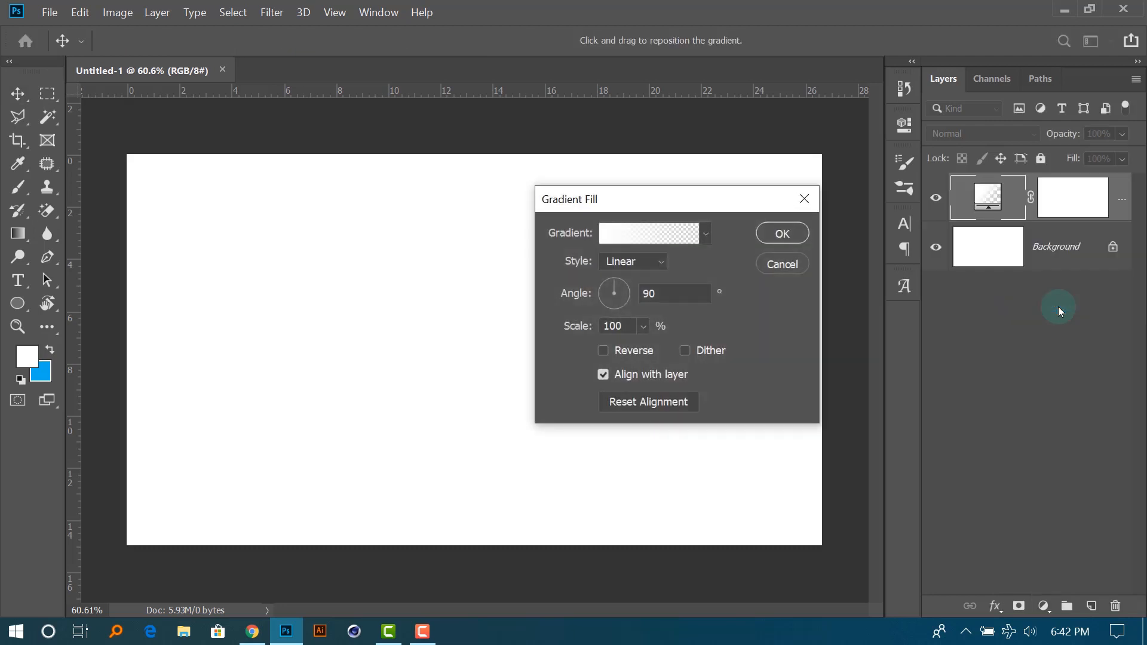
click(660, 234)
drag(622, 44, 791, 138)
click(747, 252)
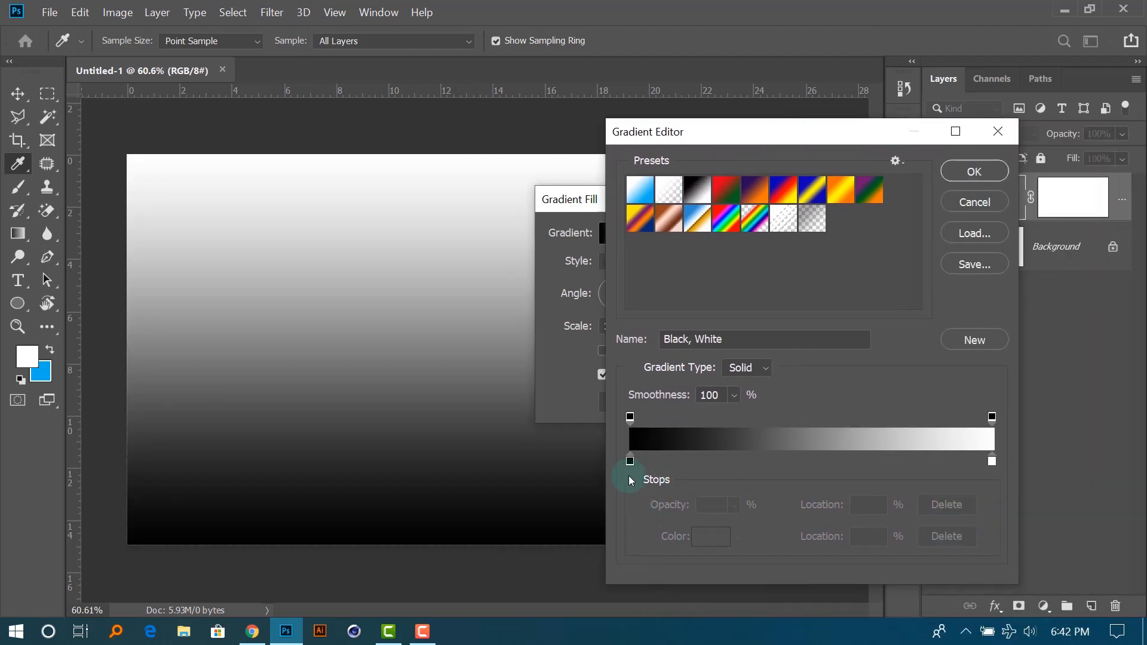
Change the gradient's white color stop to dark grey 1b1b1b and accept the edited gradient.
click(991, 462)
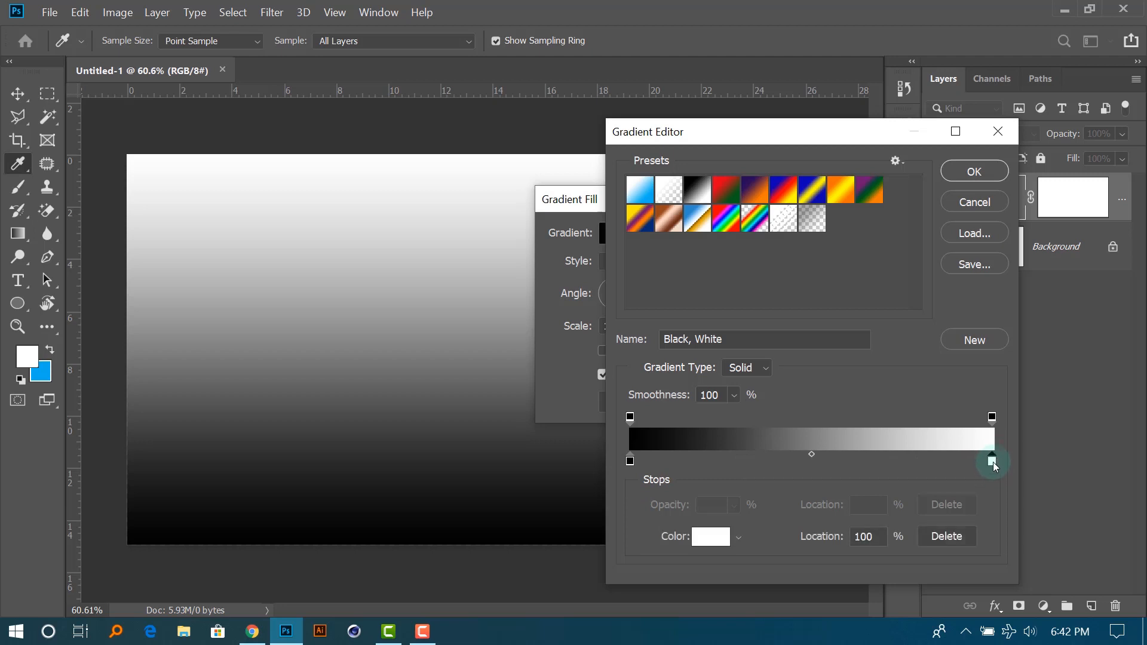
click(734, 538)
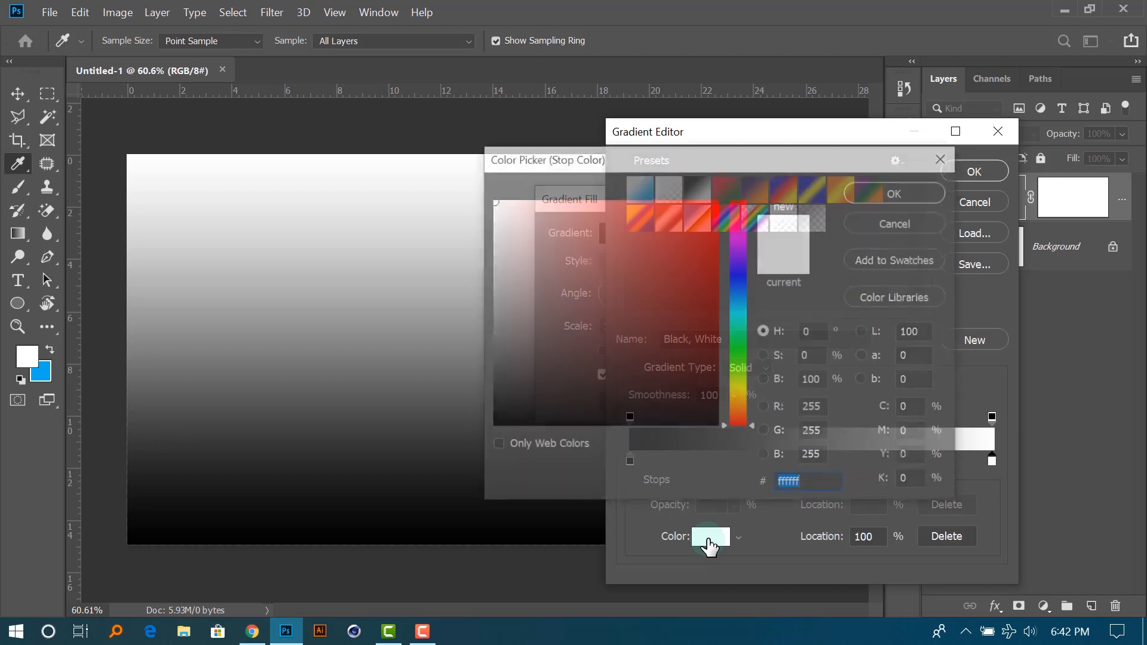
mouse_move(566, 376)
mouse_down()
mouse_move(464, 418)
mouse_move(493, 417)
mouse_move(451, 409)
mouse_move(502, 403)
mouse_move(463, 397)
mouse_up()
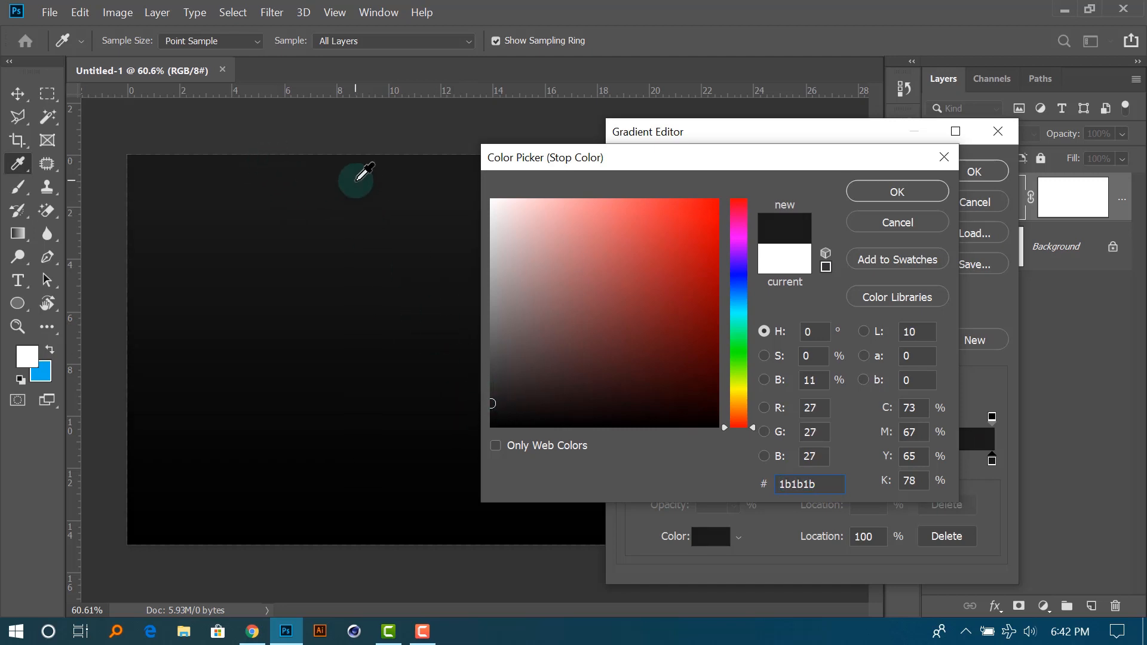
click(882, 189)
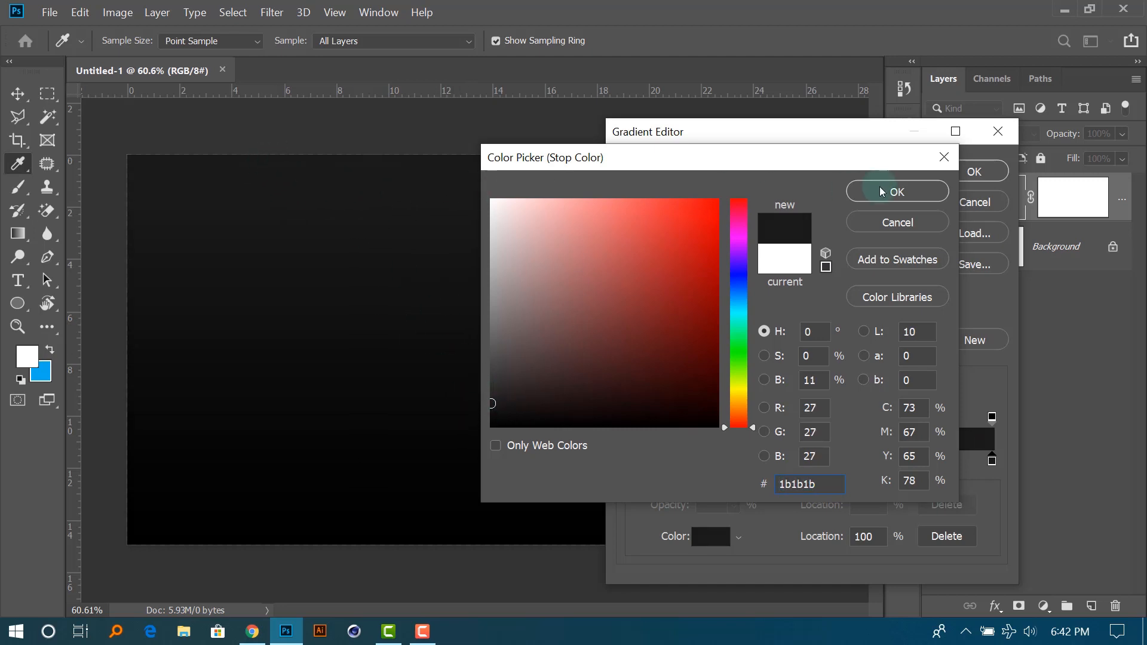
click(978, 173)
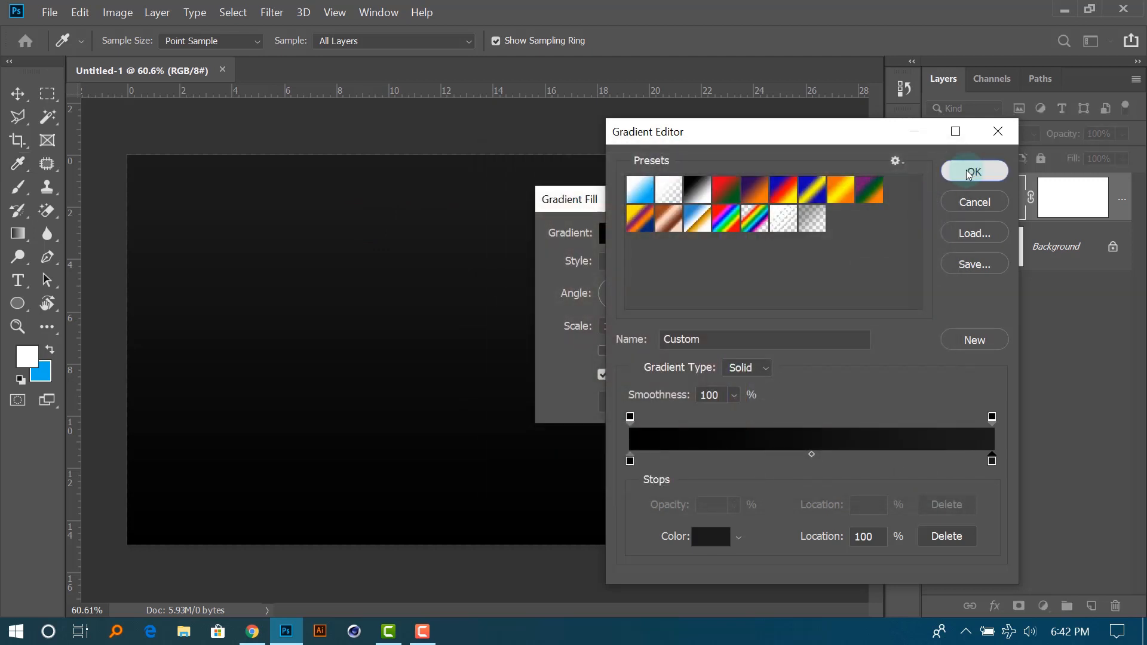
Reverse the gradient fill so the black end lies along the canvas's upper edge.
drag(670, 196, 915, 208)
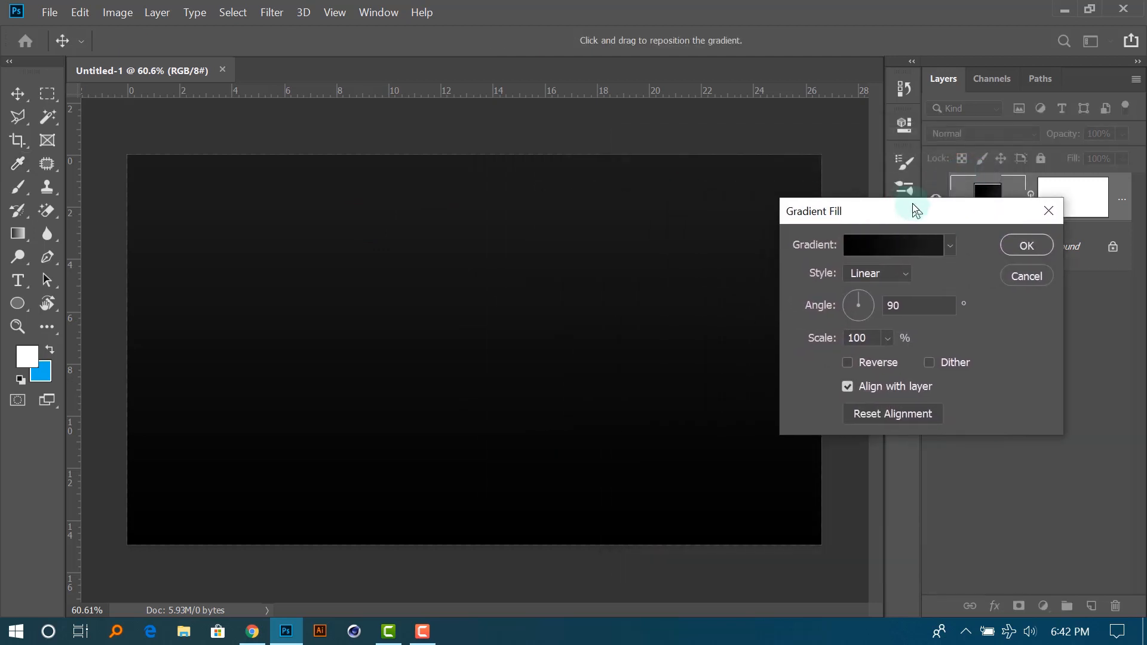
drag(551, 210, 472, 182)
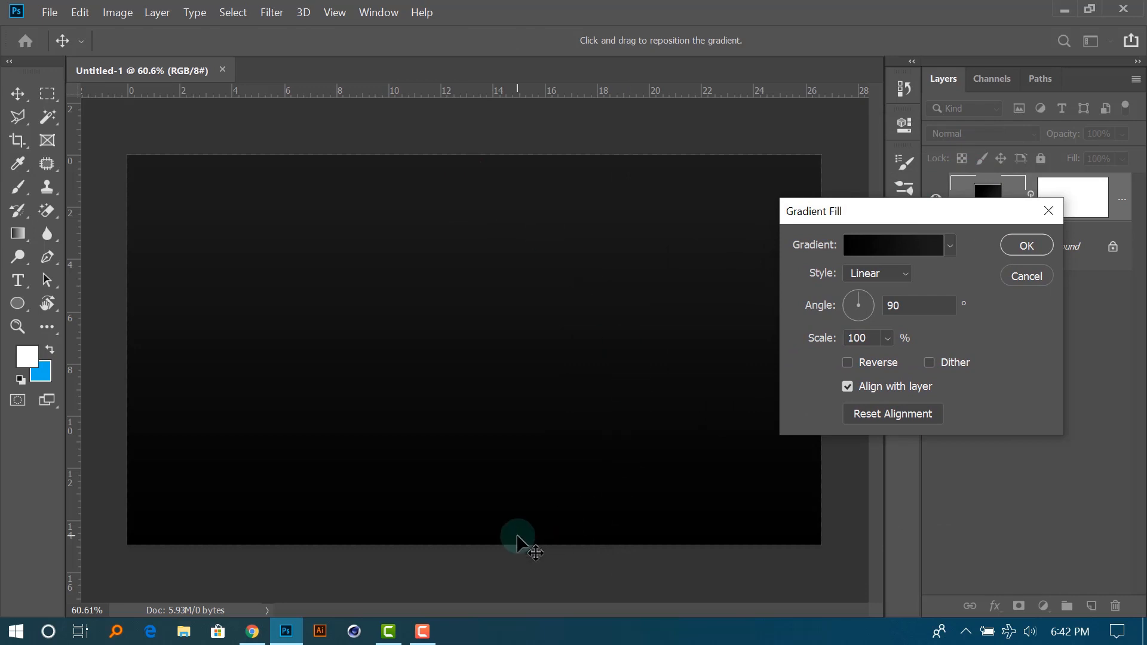
click(849, 362)
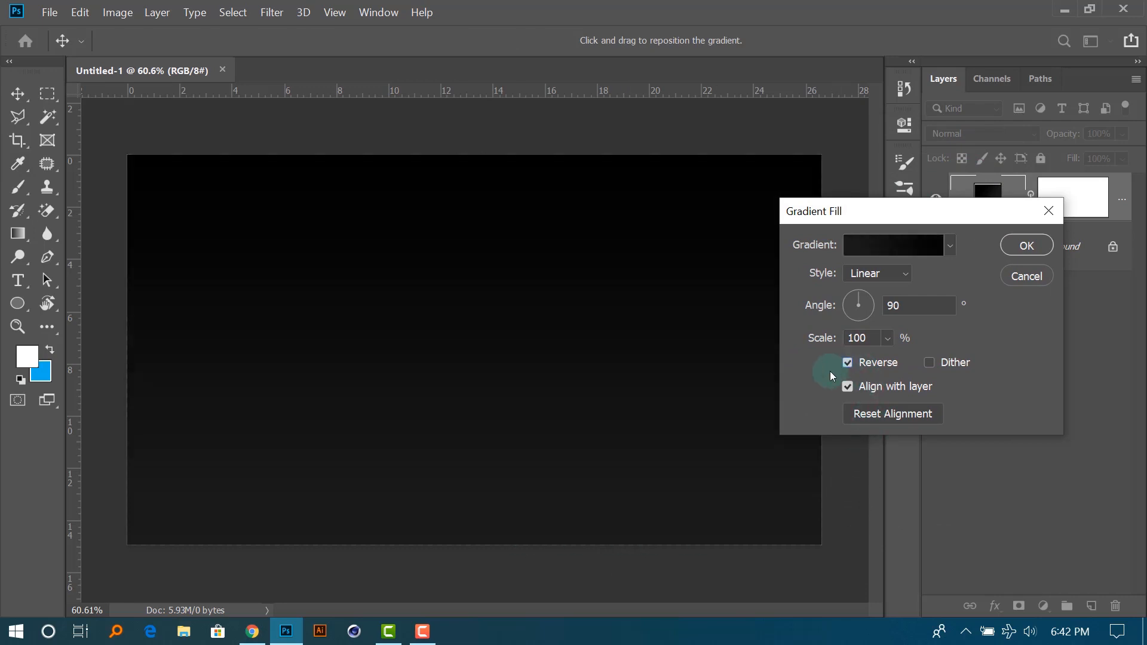
Move the gradient's dark grey stop to 51% and its midpoint to 75%, and apply the gradient fill.
click(888, 248)
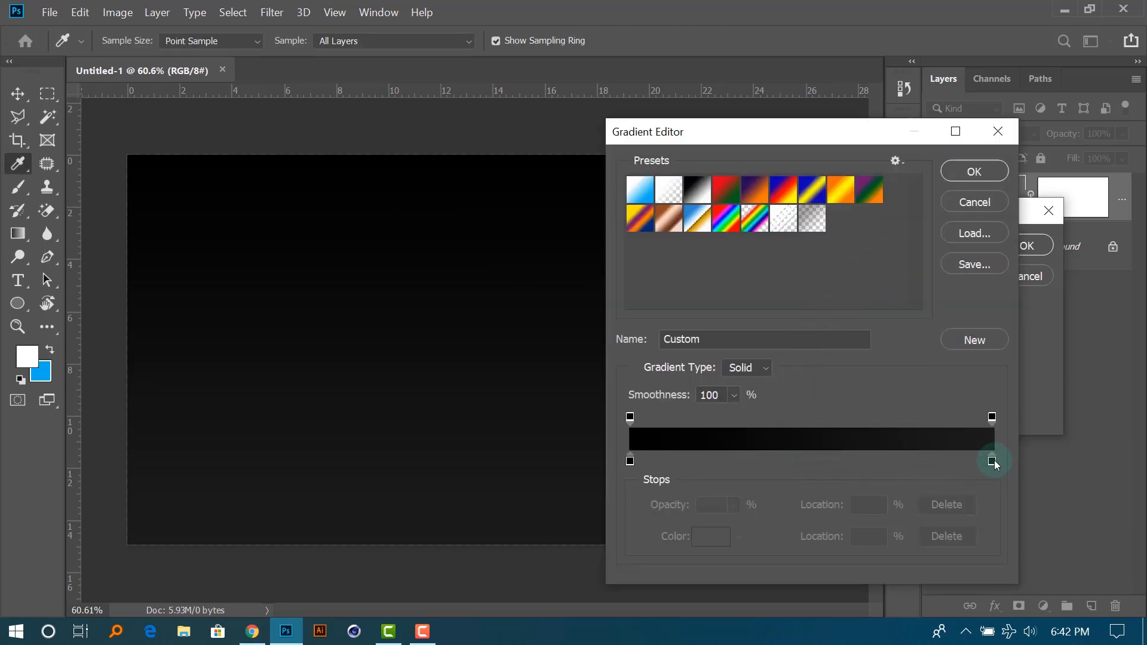
drag(995, 465, 785, 462)
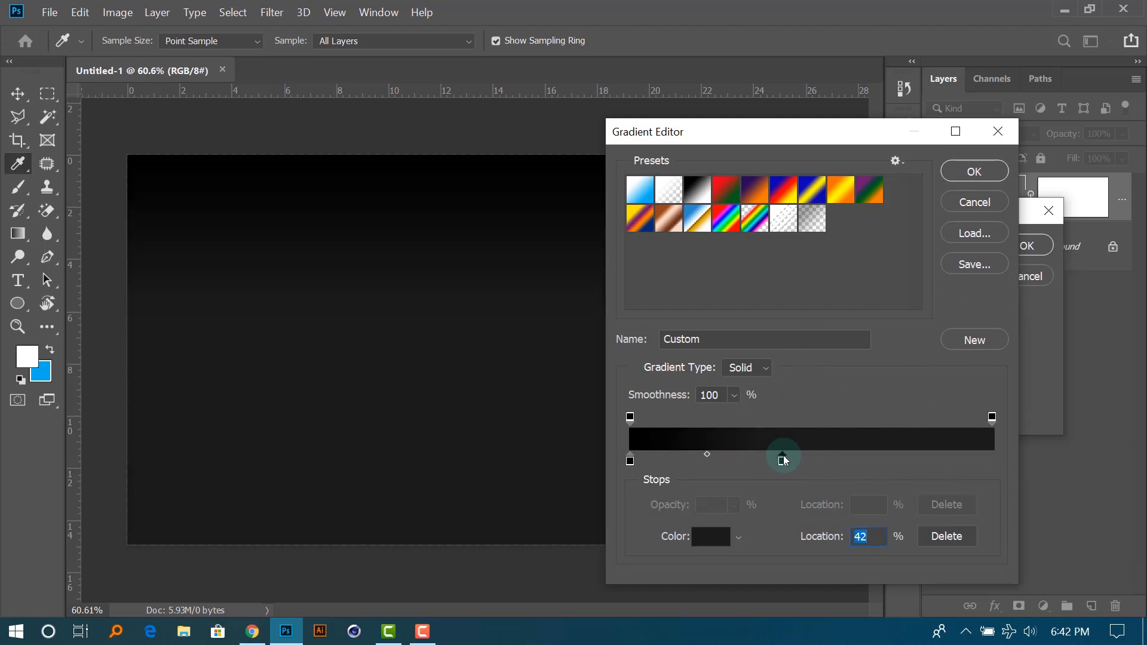
drag(707, 457, 812, 494)
click(788, 463)
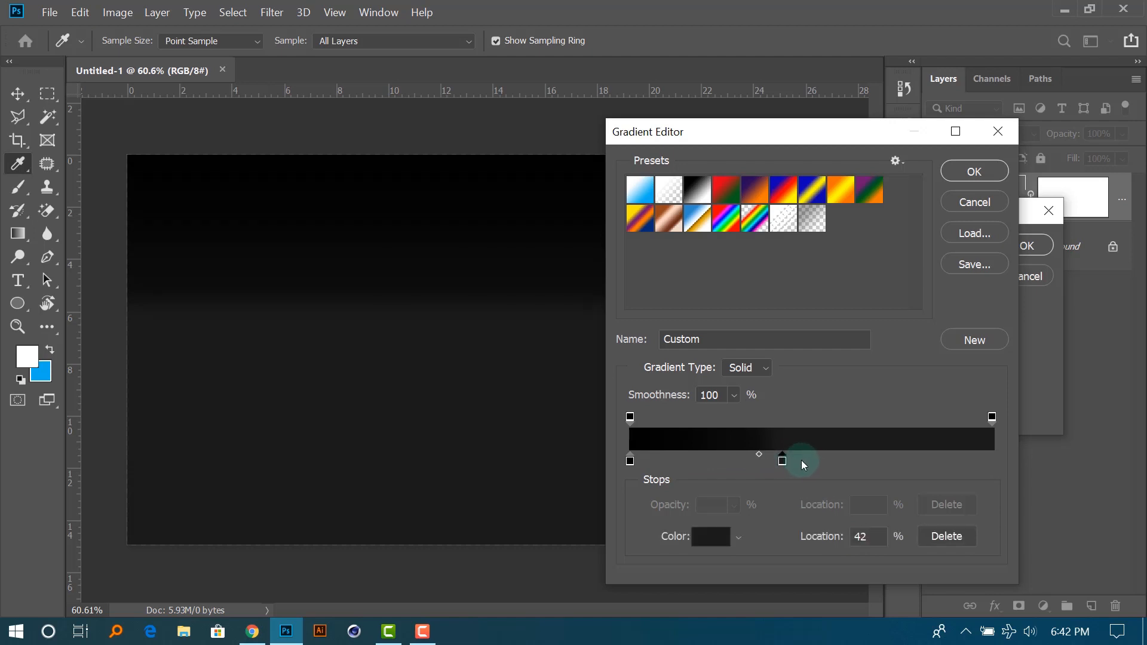
click(814, 462)
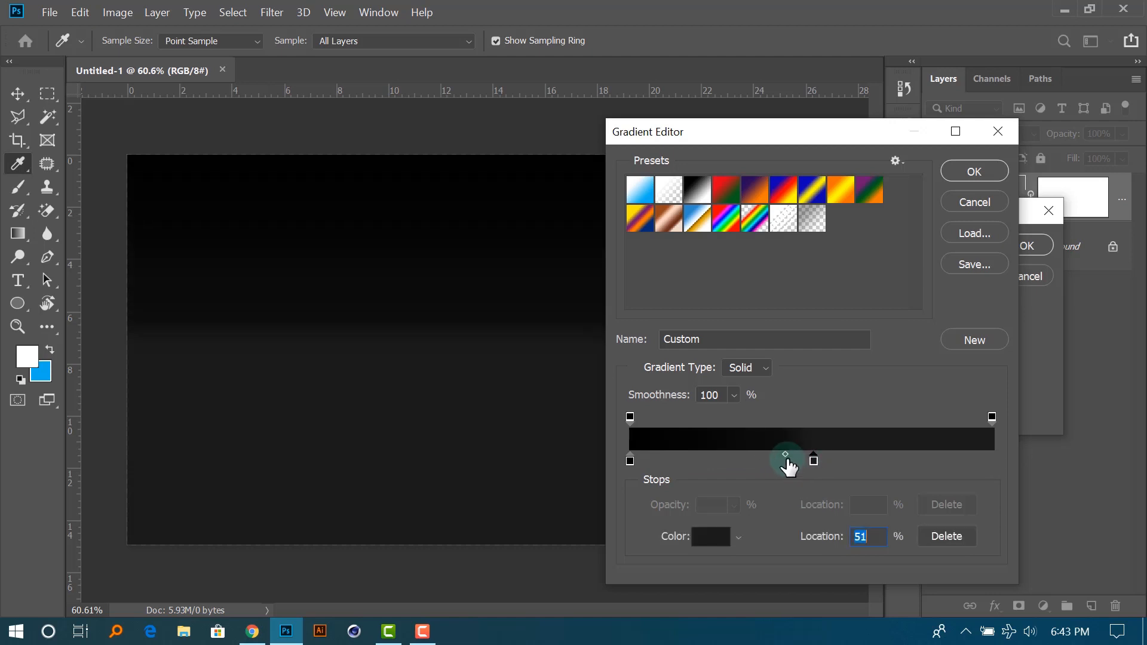
drag(785, 455, 771, 457)
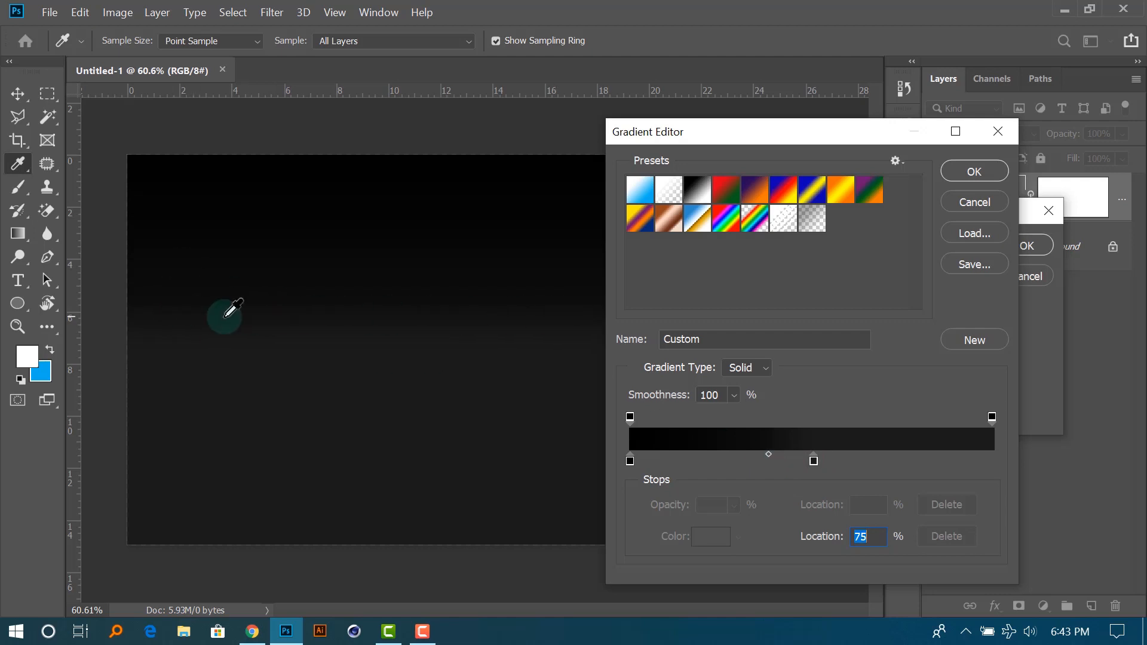
click(974, 171)
click(1011, 246)
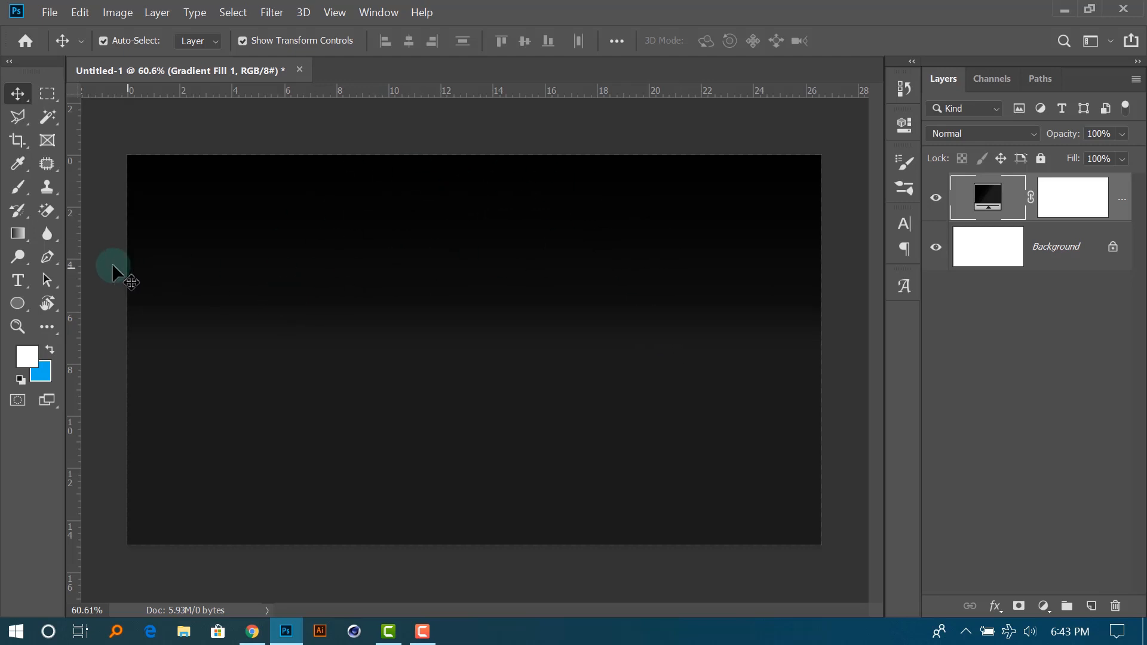
Draw an unfilled circle about 625 px wide with a 5.71 px white stroke in the canvas's lower middle using the Ellipse tool.
click(17, 303)
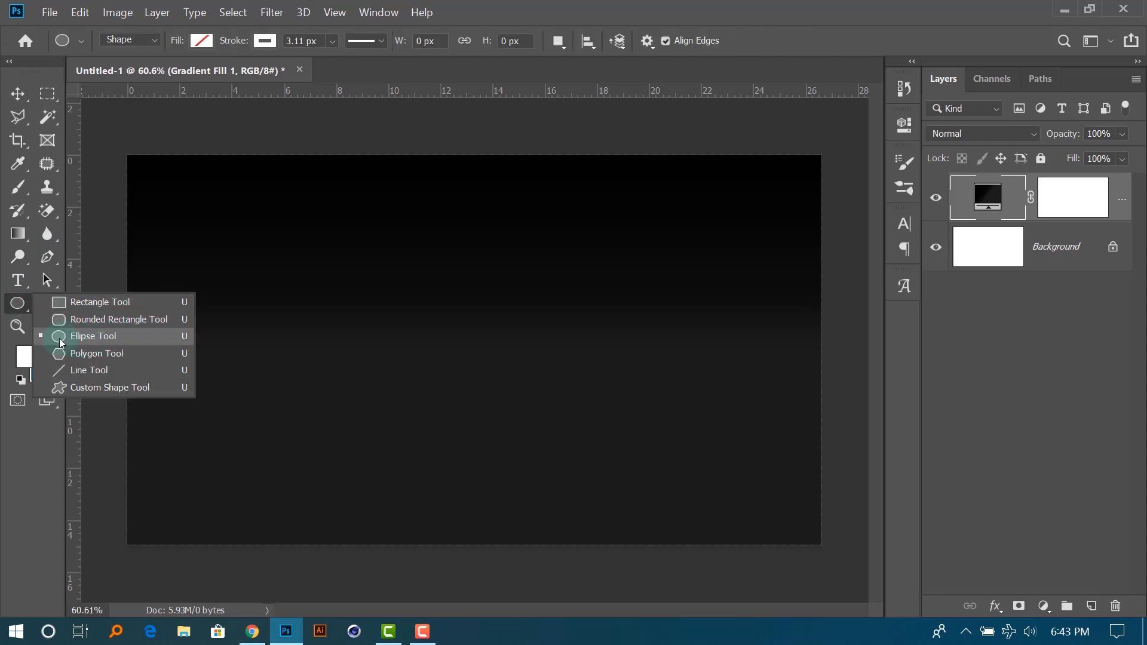
click(114, 336)
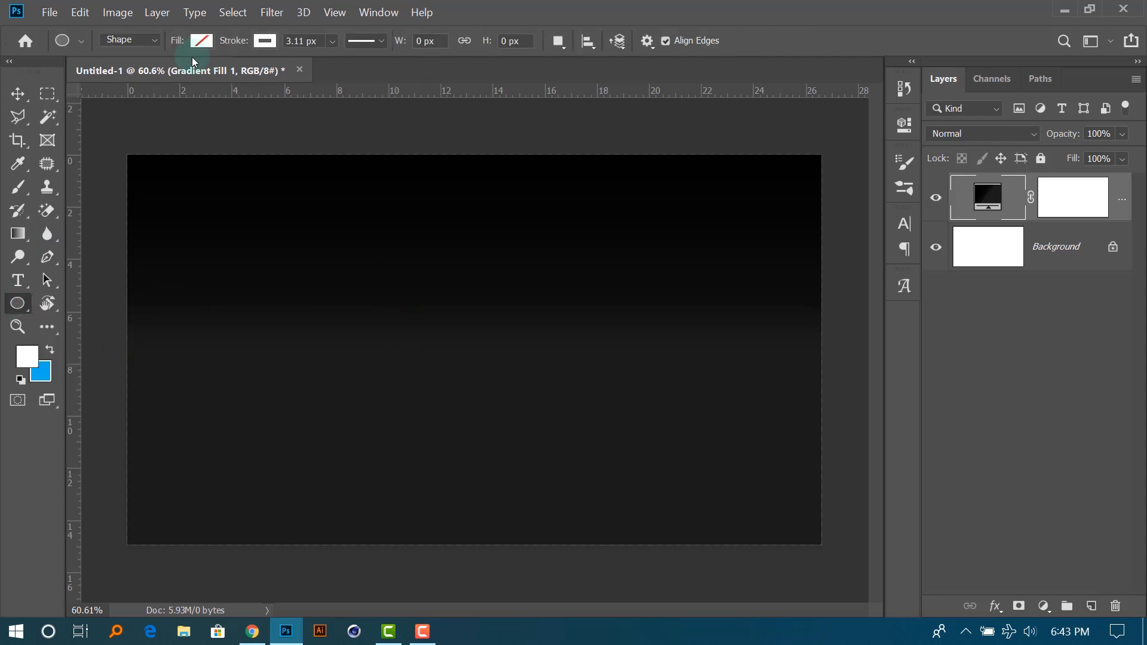
click(201, 40)
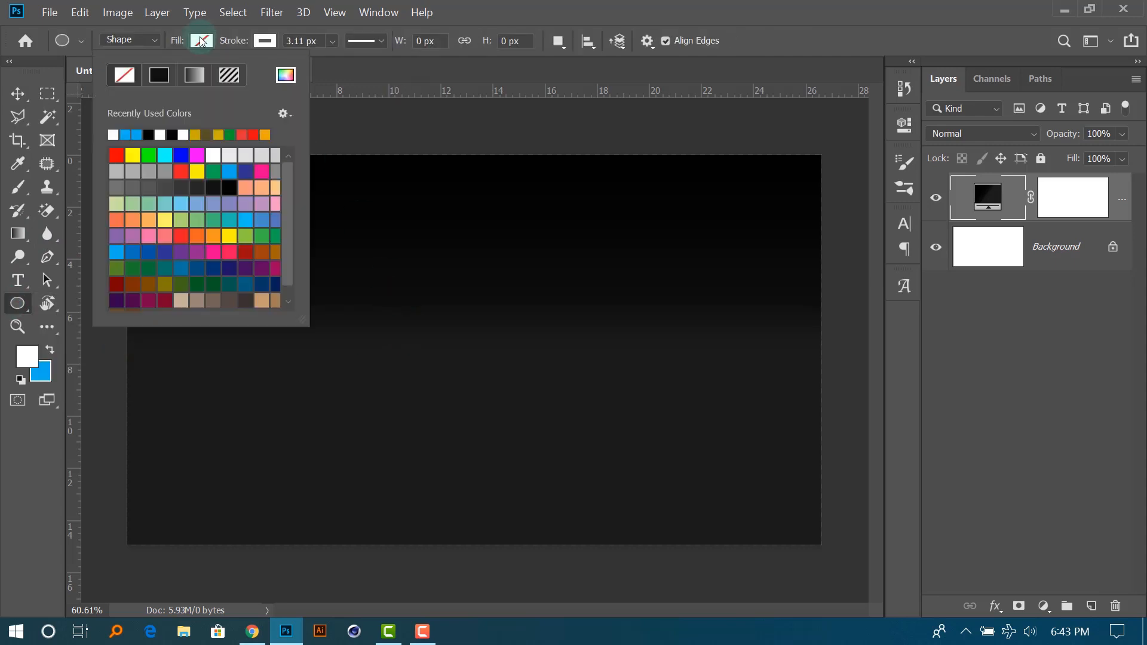
click(265, 40)
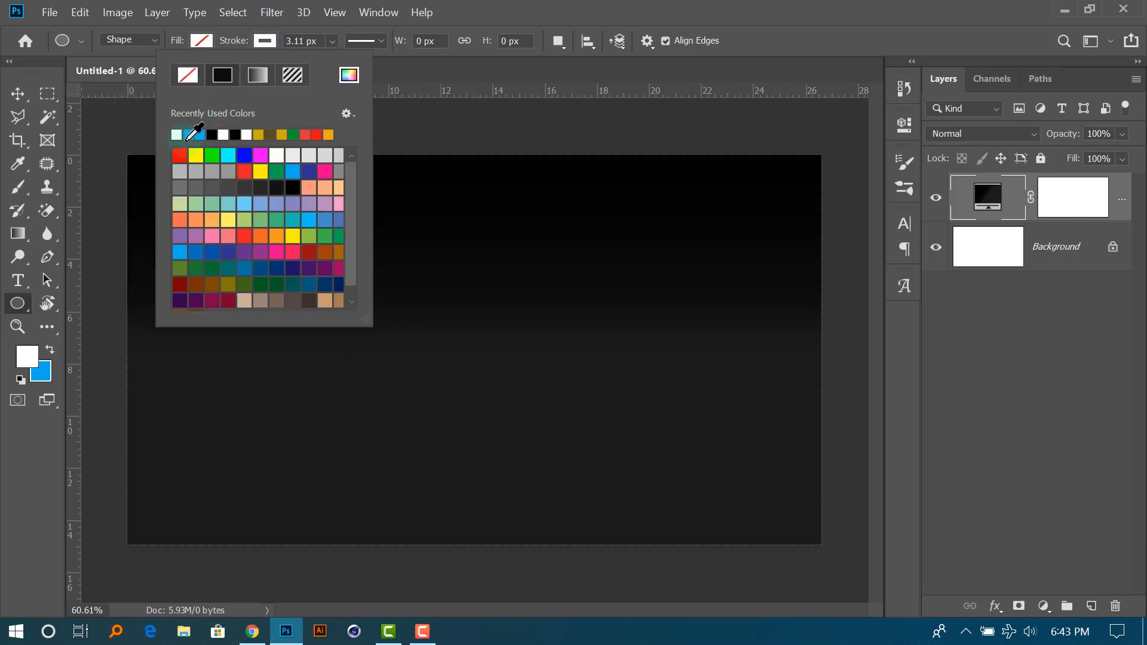
click(332, 41)
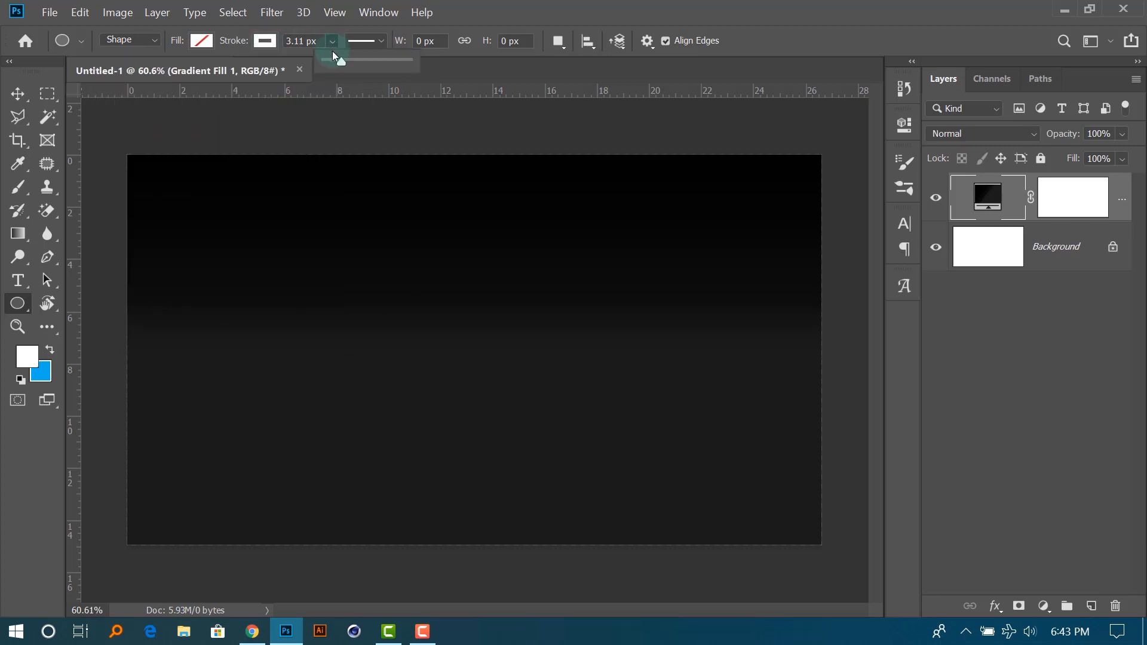
drag(341, 62, 345, 63)
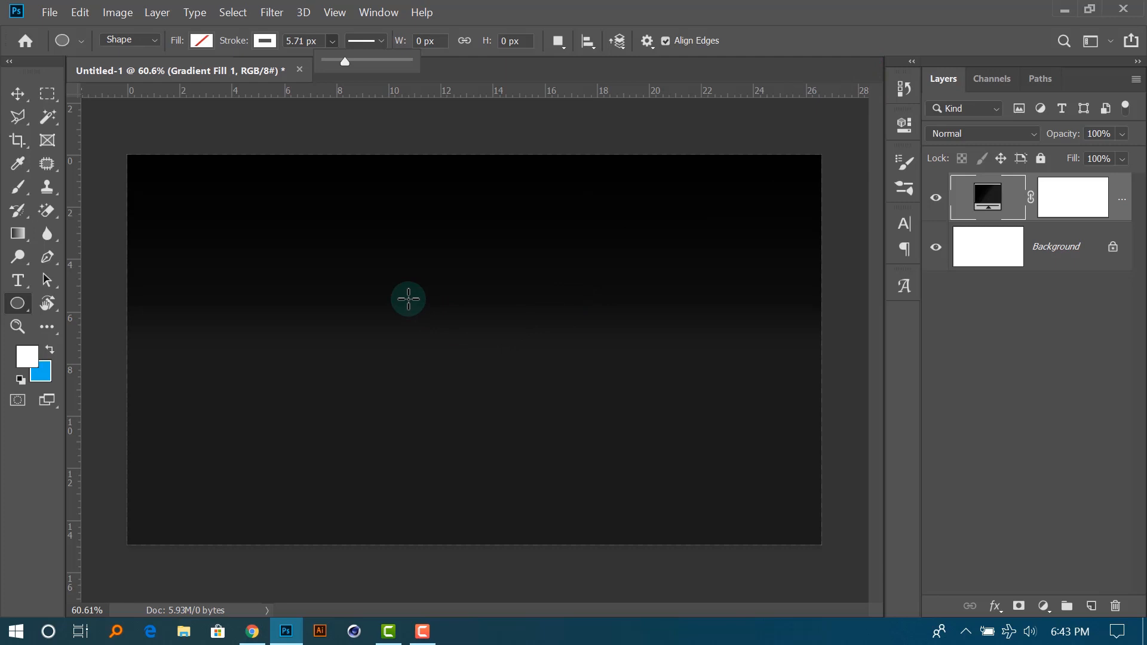
mouse_move(409, 299)
mouse_down()
mouse_move(599, 456)
mouse_move(738, 476)
mouse_move(672, 299)
mouse_move(645, 397)
mouse_move(663, 474)
mouse_move(735, 544)
mouse_move(681, 510)
mouse_move(702, 525)
mouse_up()
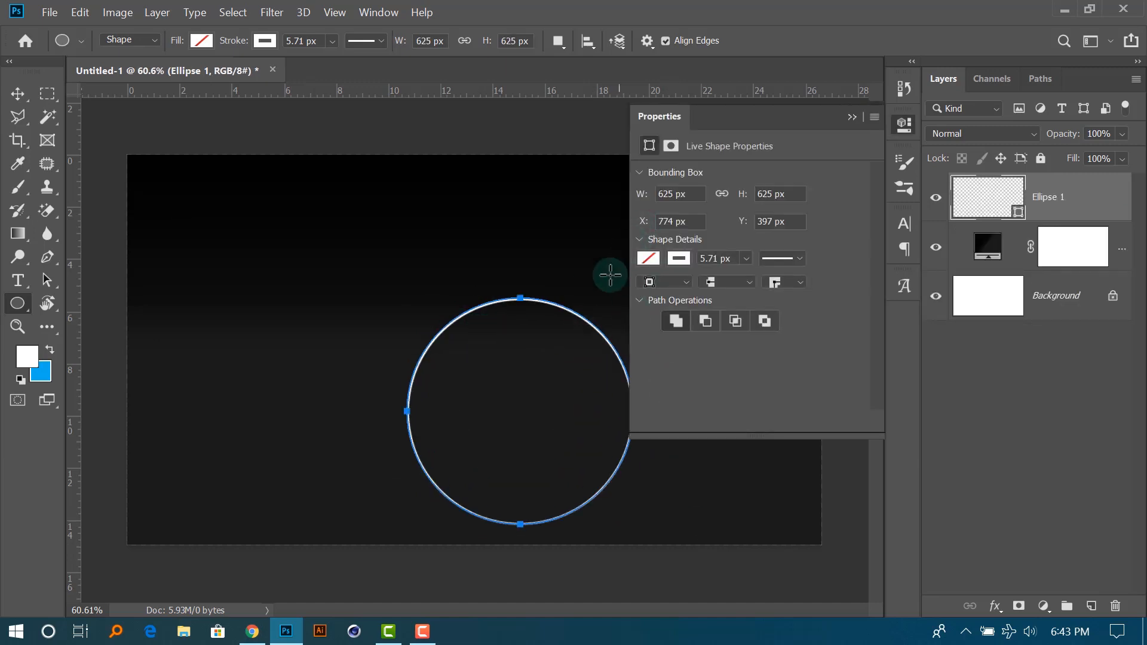
click(851, 120)
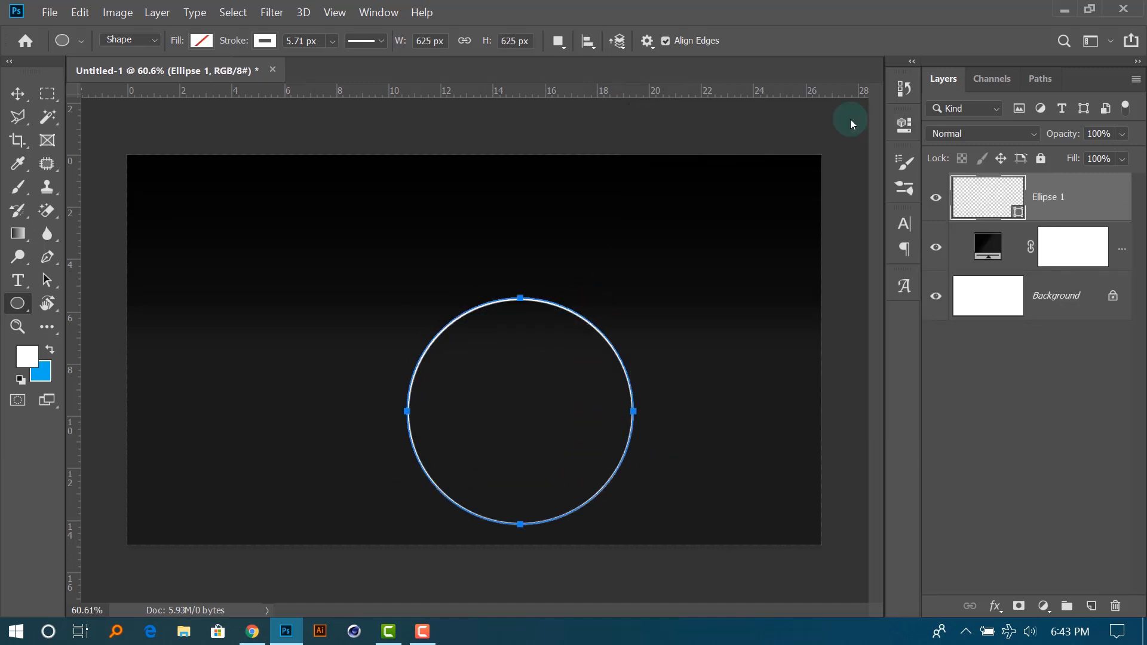
Scale the circle to about 204%, extending it below the canvas's lower edge, and centre it horizontally on the Background layer.
click(17, 93)
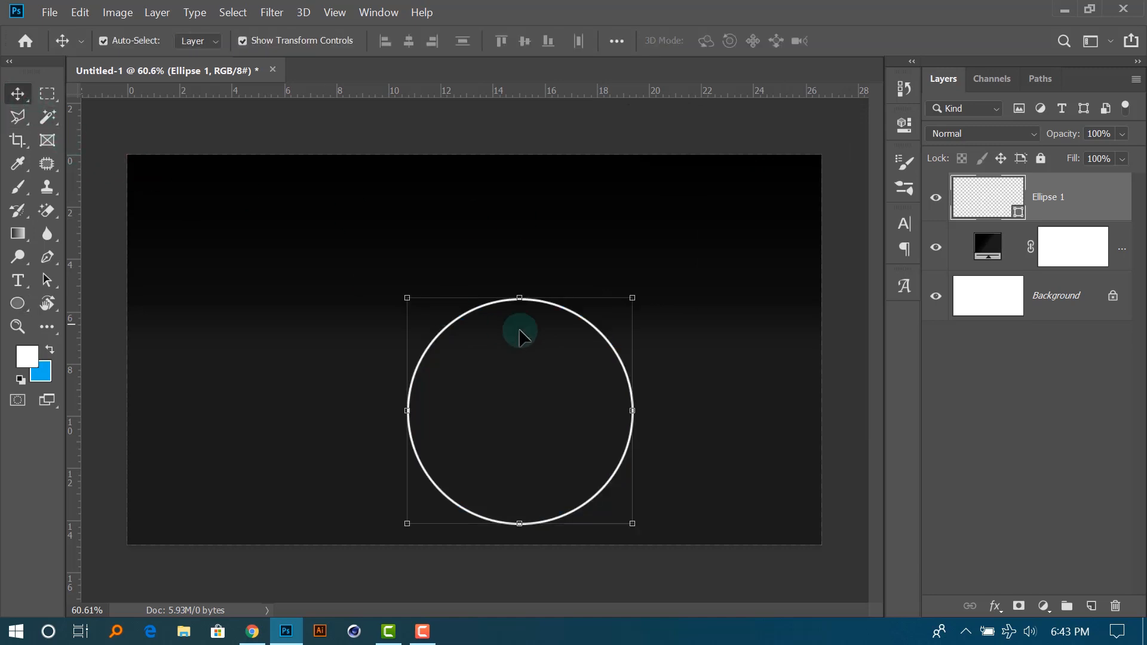
click(633, 298)
drag(633, 297, 805, 111)
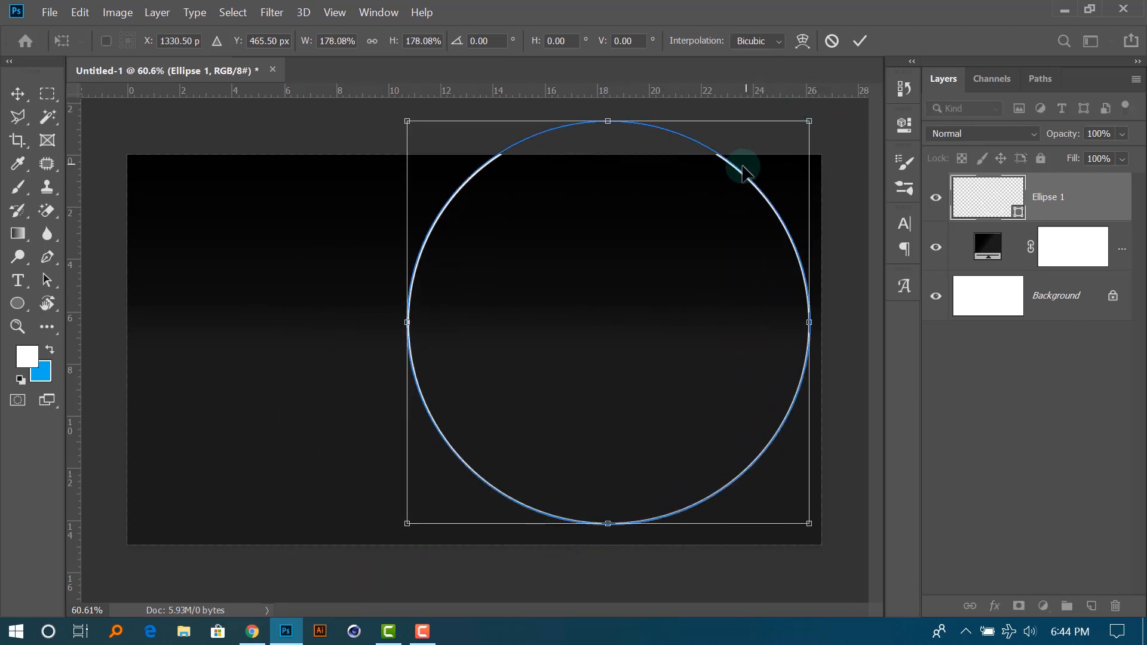
drag(726, 203, 614, 235)
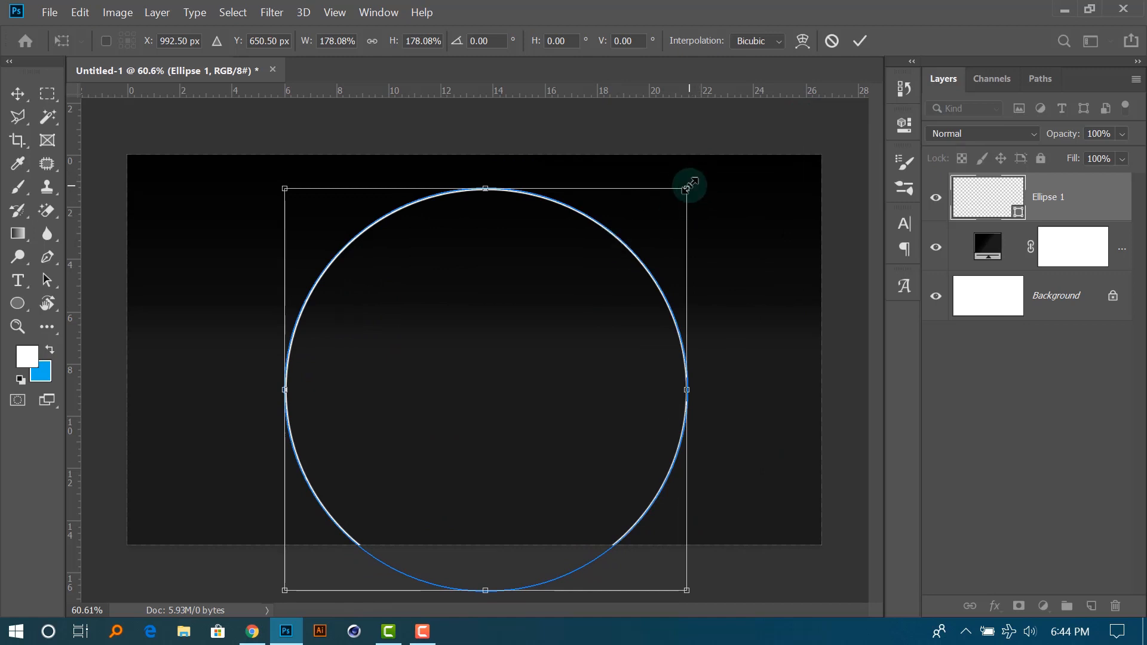
drag(687, 187, 653, 256)
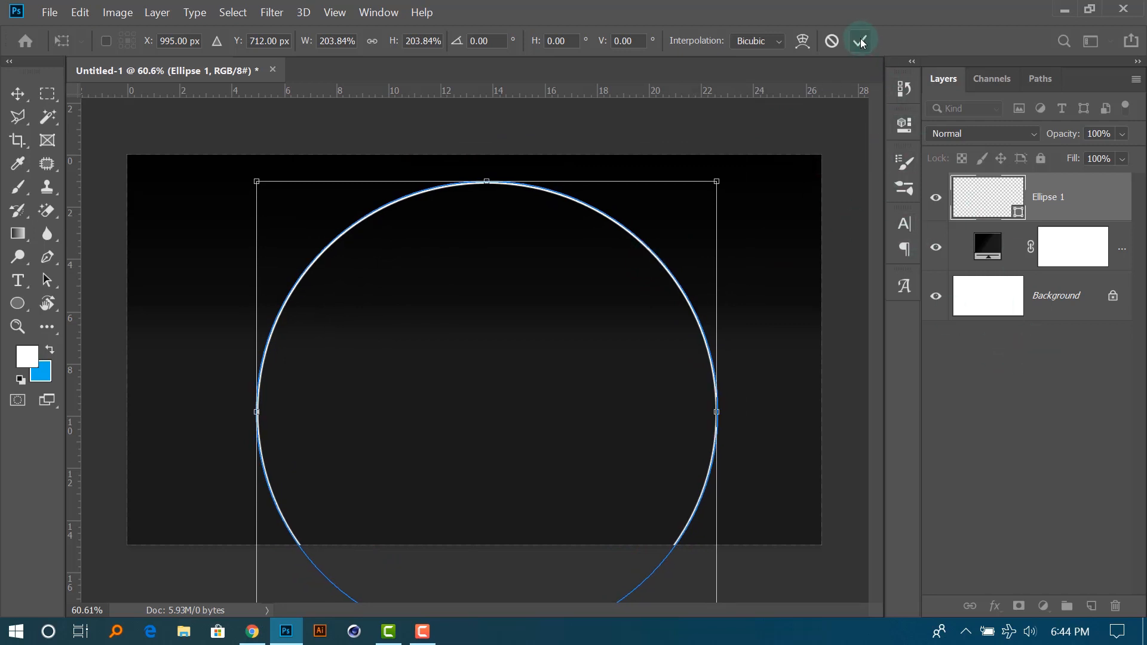
key(Return)
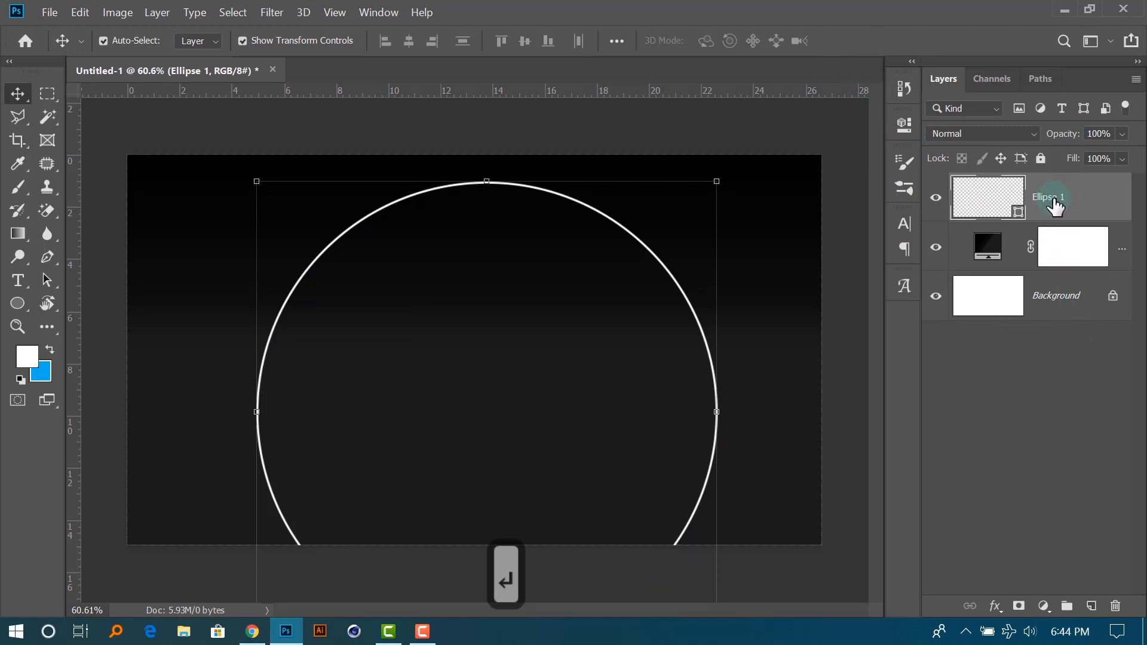
ctrl+click(1061, 300)
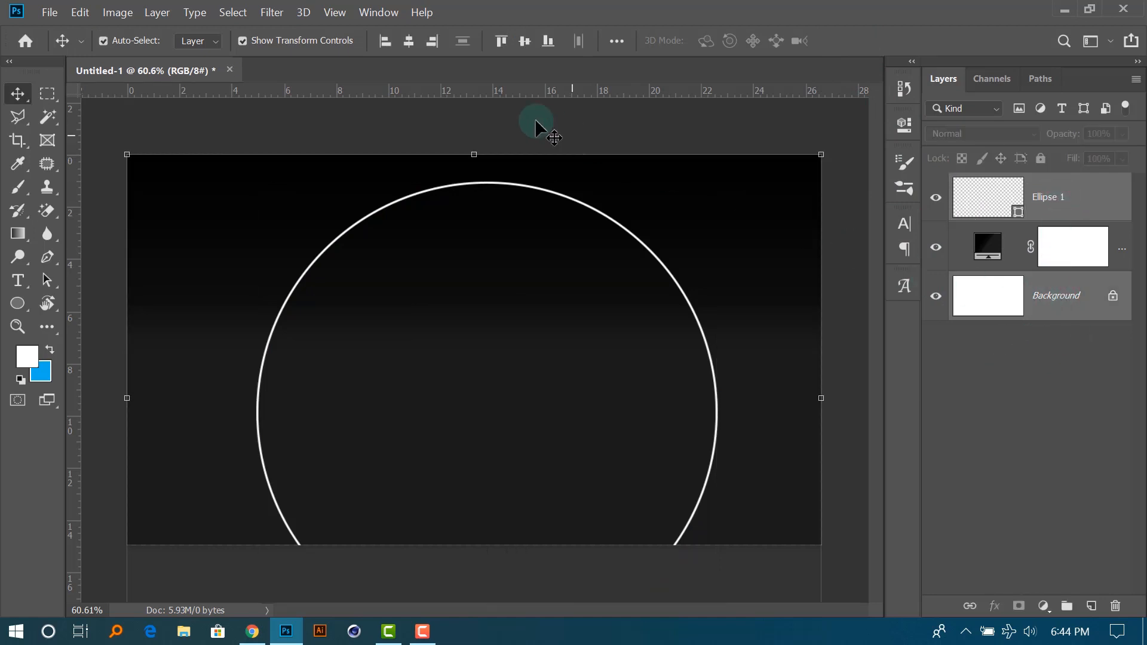
click(409, 42)
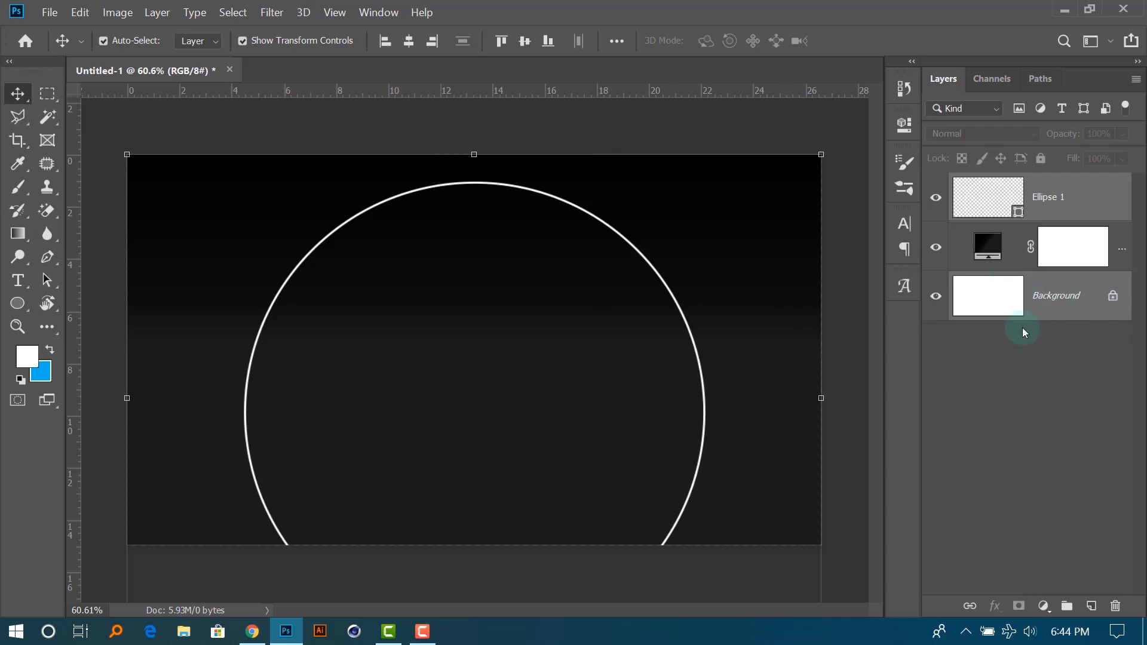
Increase the white stroke width of the Ellipse 1 circle to 10.84 px.
click(1031, 355)
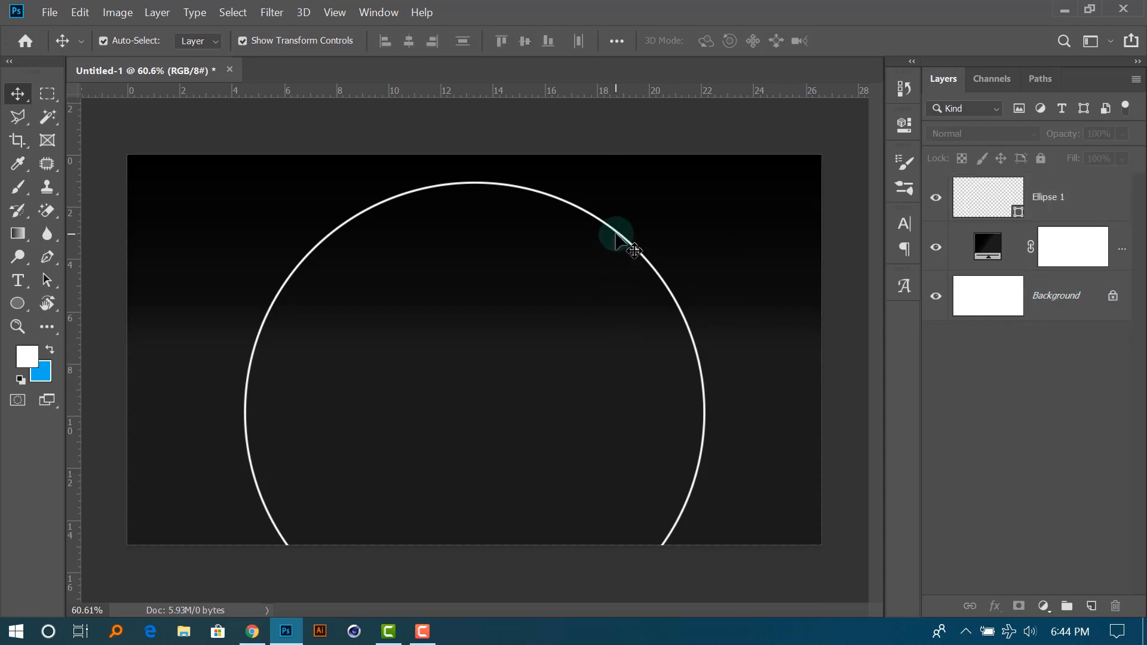
click(1066, 198)
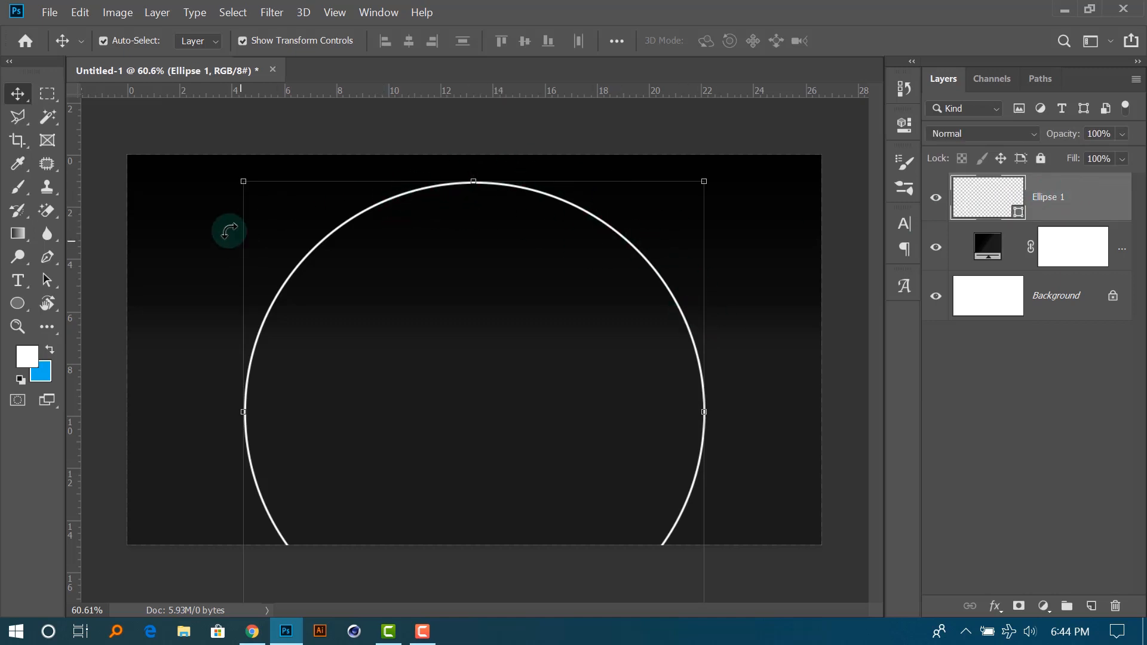
click(17, 303)
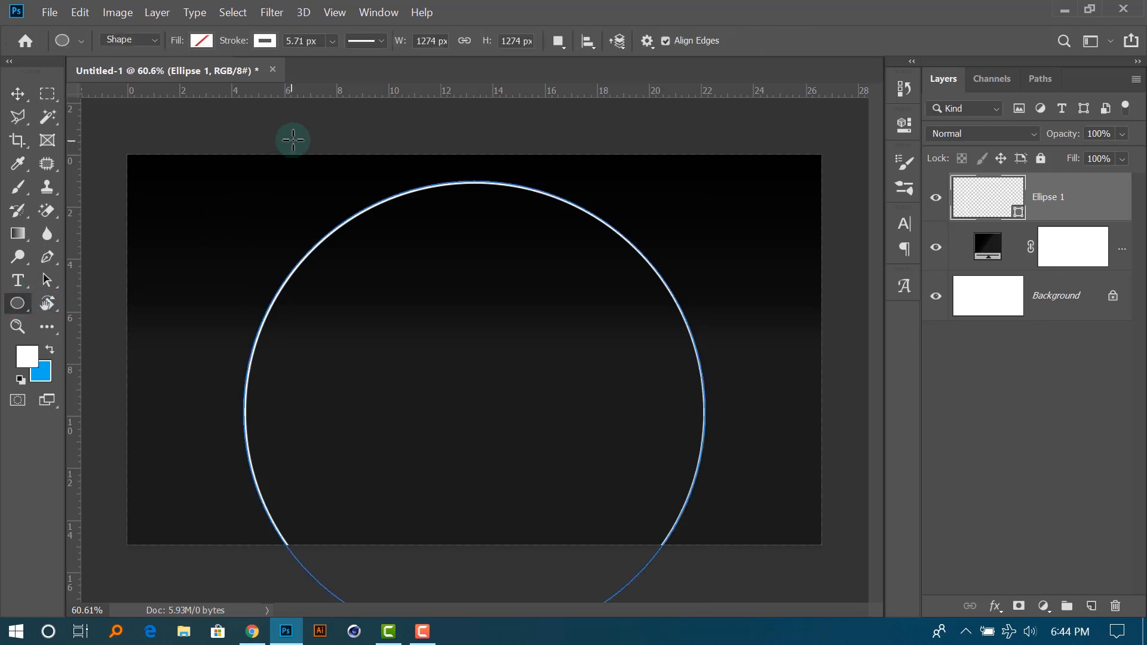
click(350, 60)
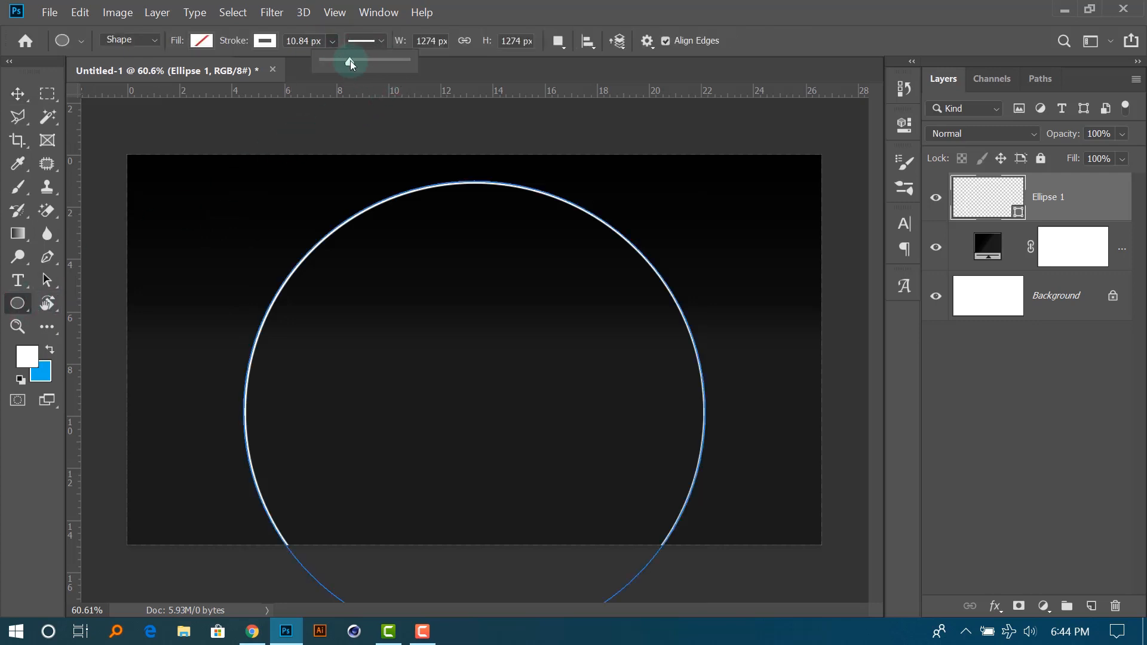
click(11, 93)
click(1013, 358)
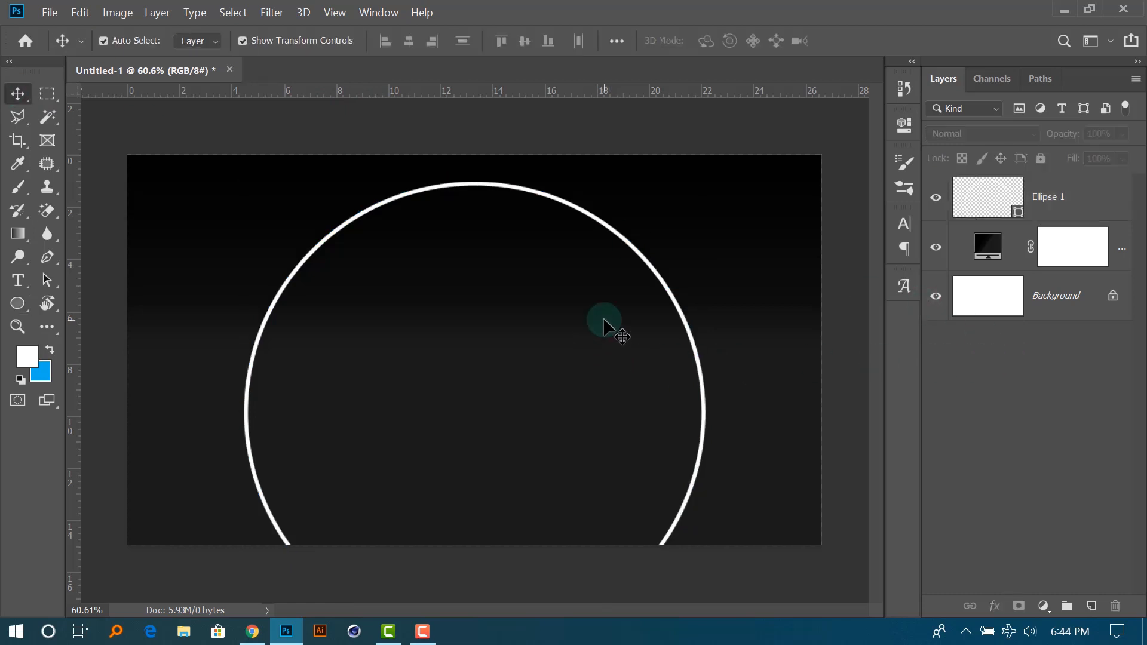
Rename the Ellipse 1 layer as "ring light".
click(1067, 200)
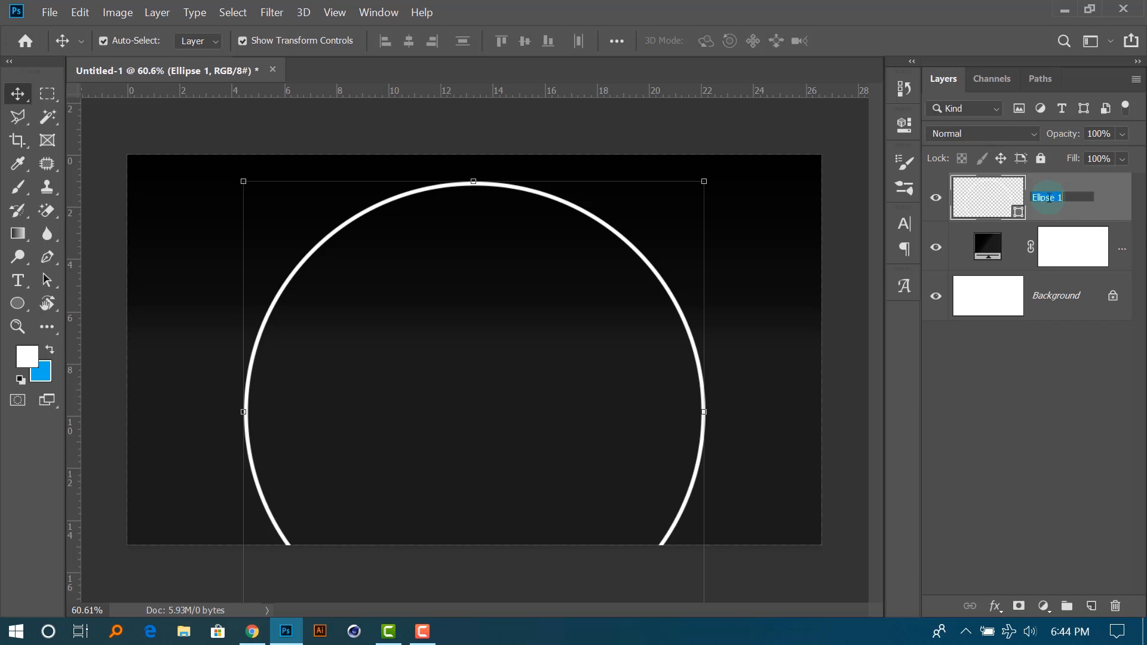
text(rin)
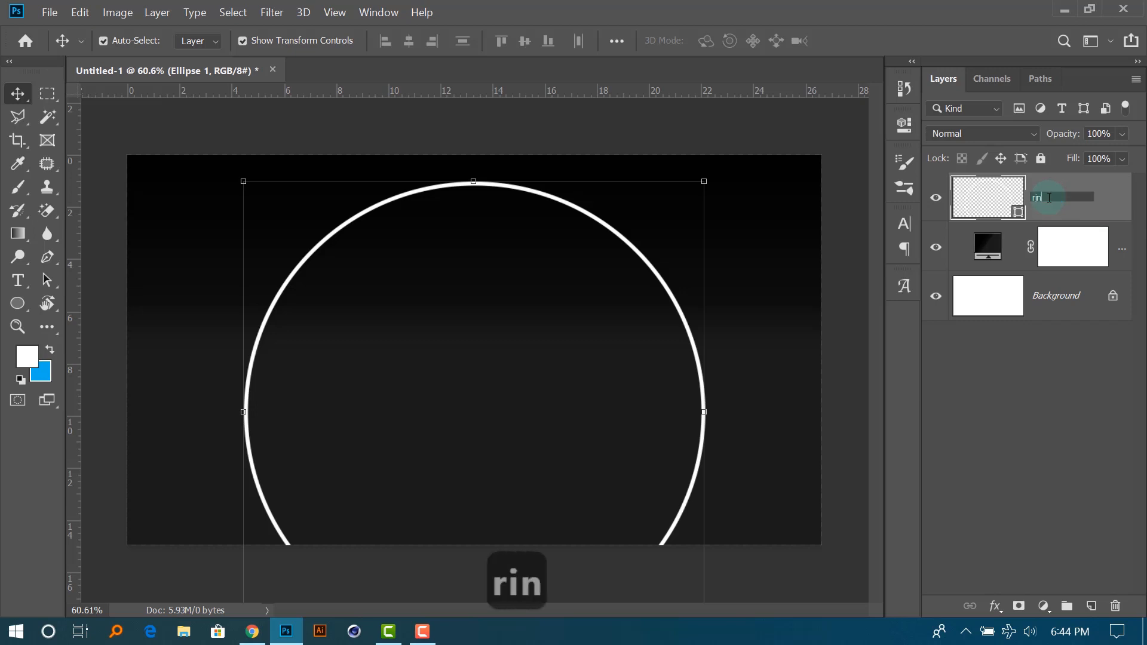
text(g light)
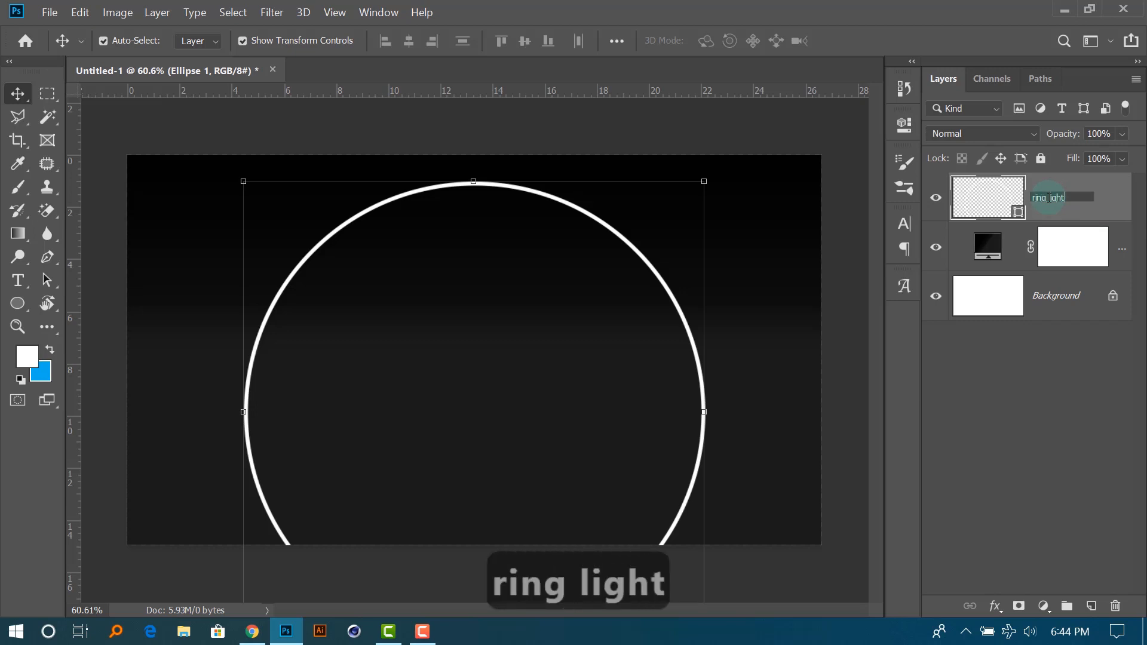
click(1062, 384)
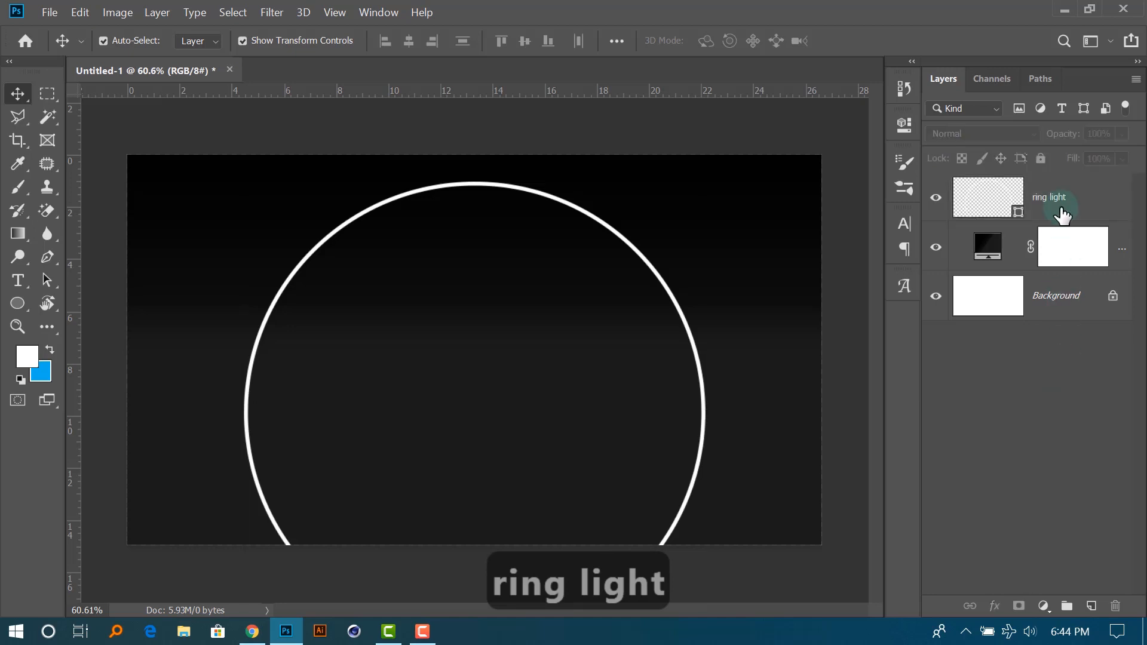
Duplicate the ring light layer, and give the original circle below the copy a white fill and no stroke.
click(1093, 199)
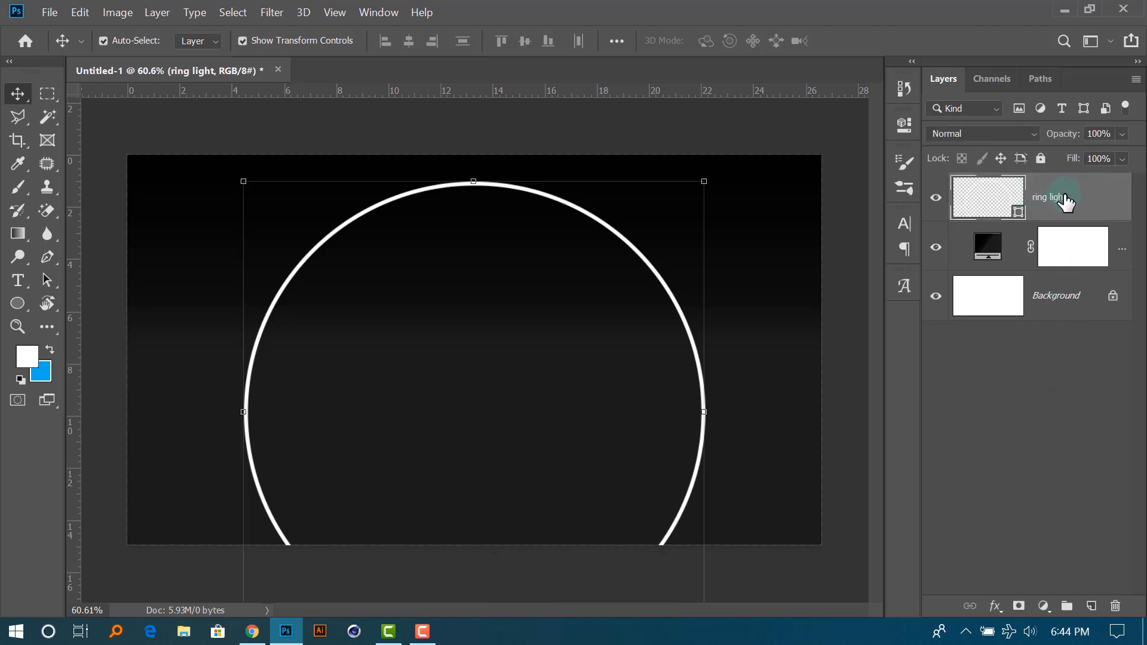
key(ctrl+j)
click(1067, 248)
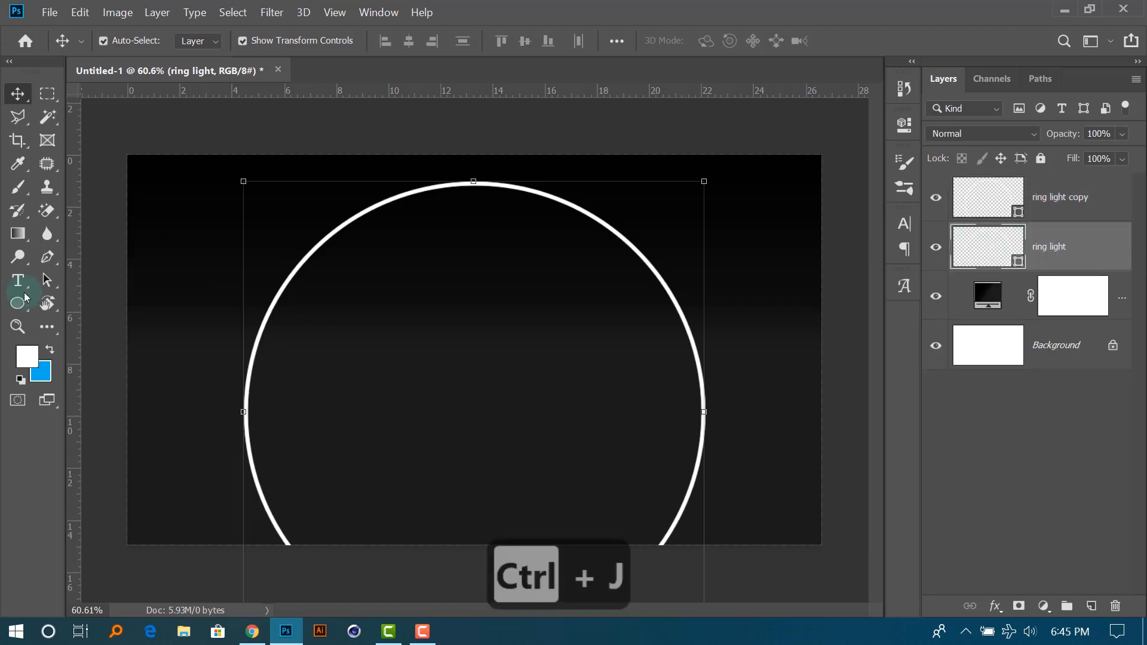
click(12, 308)
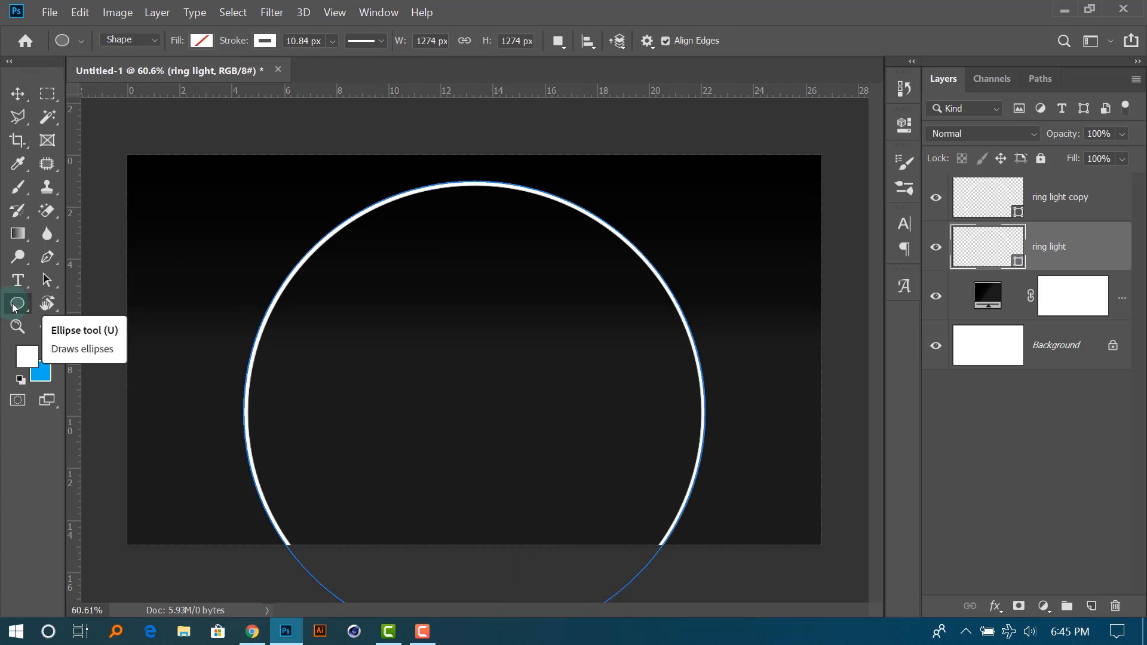
click(201, 42)
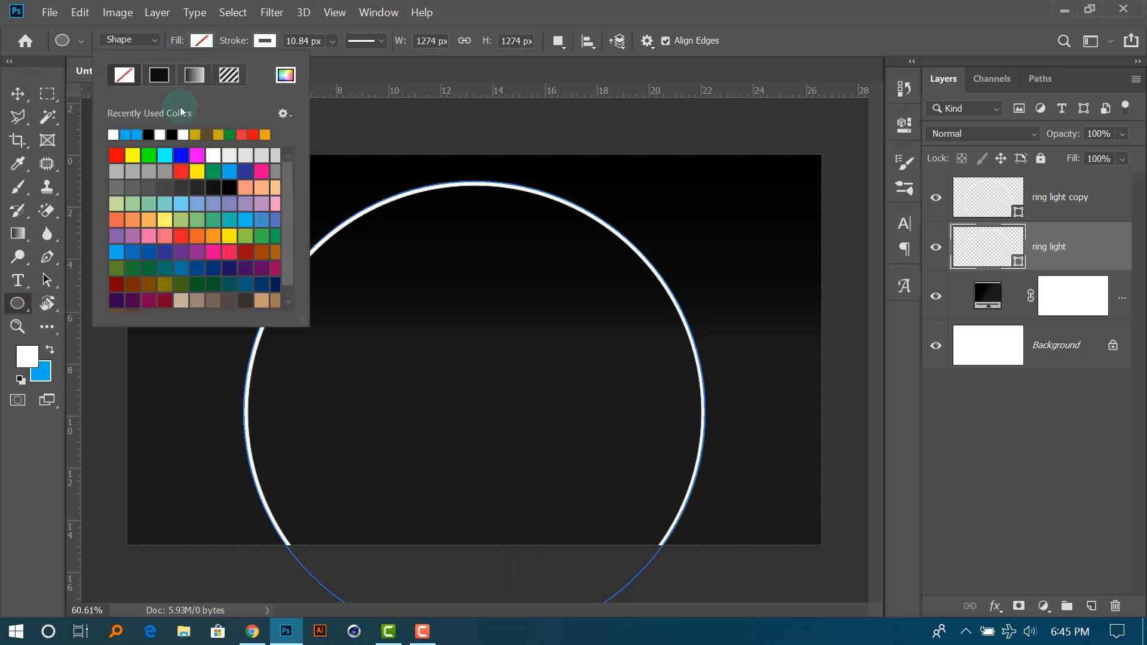
click(113, 135)
click(269, 40)
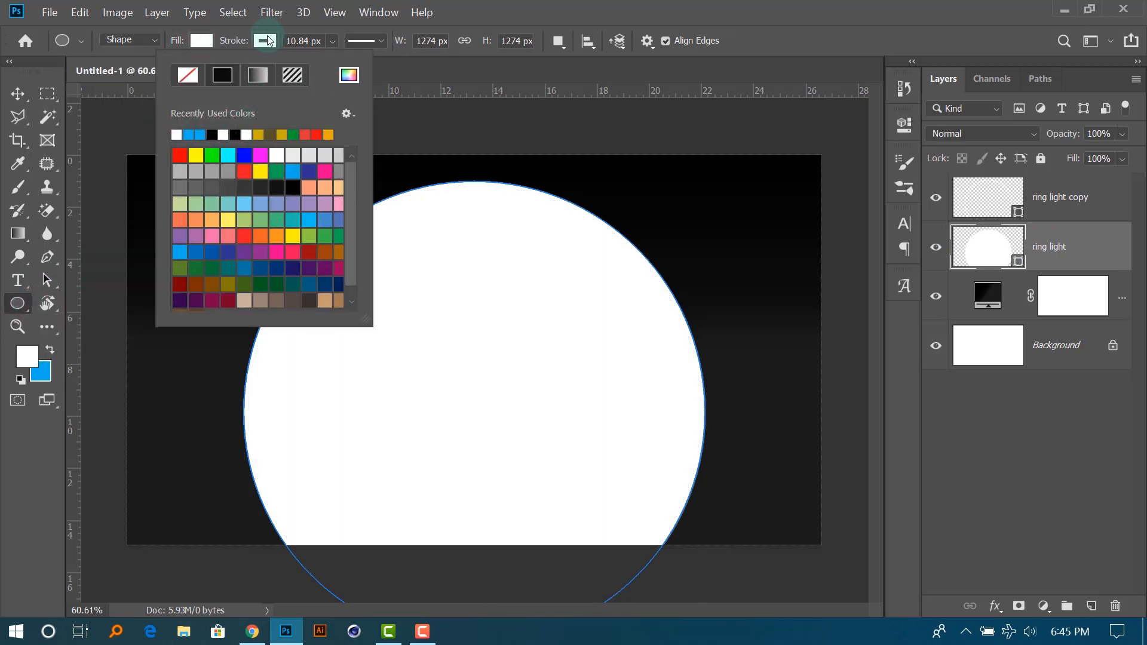
click(187, 76)
click(17, 94)
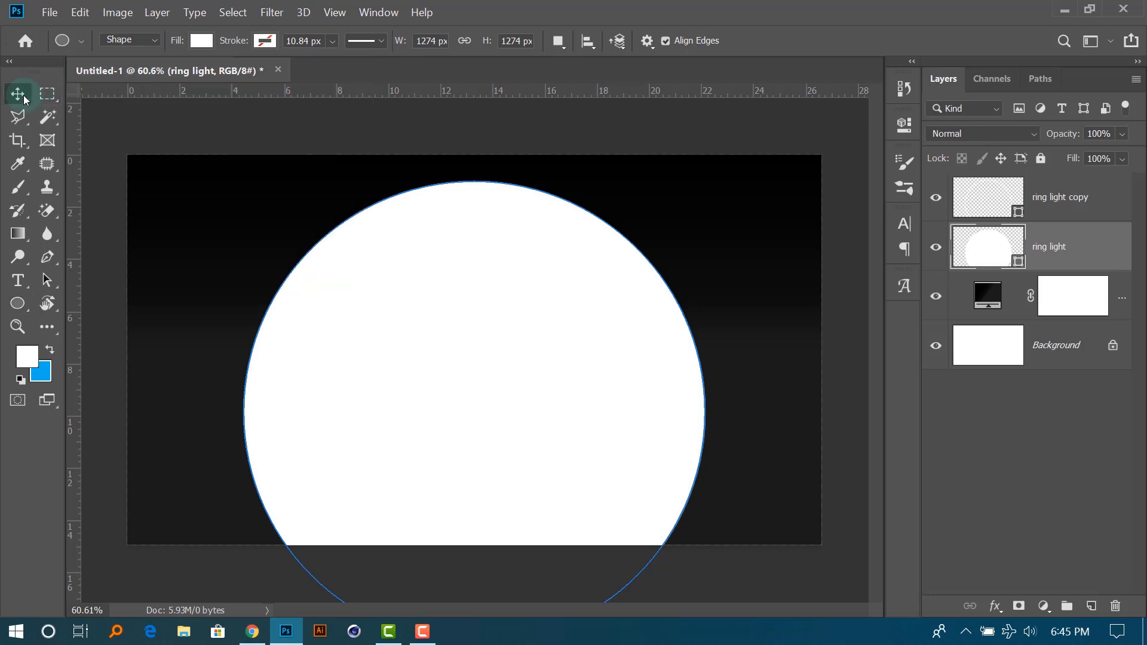
click(990, 441)
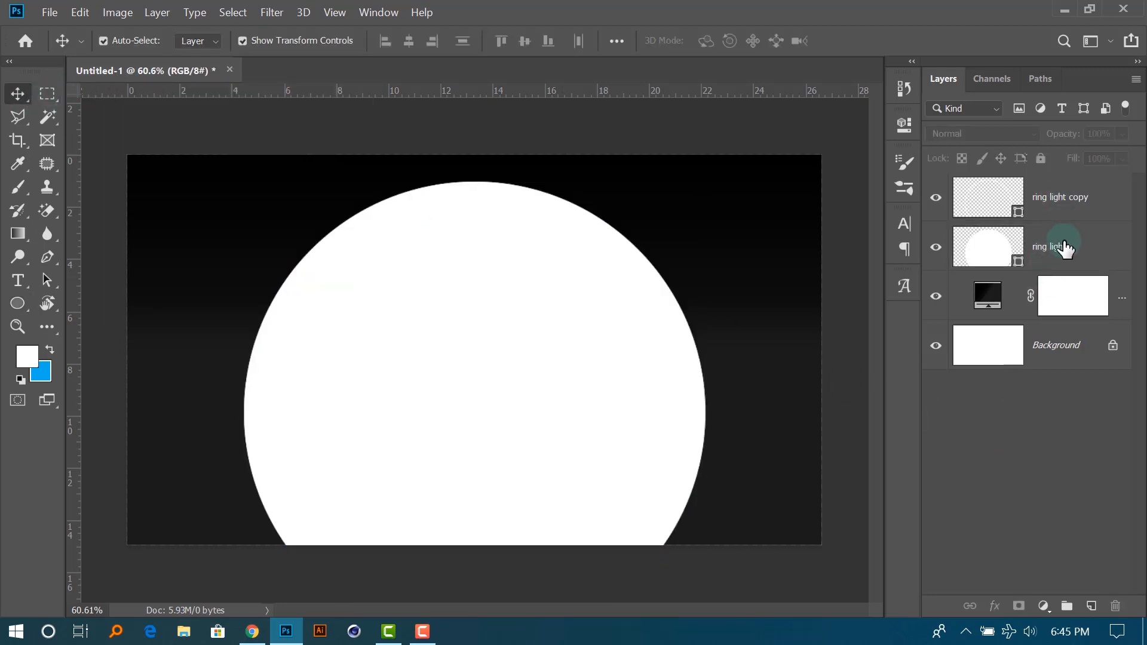
Hide the white-filled ring light layer and add a new empty layer above the ring light copy.
click(936, 246)
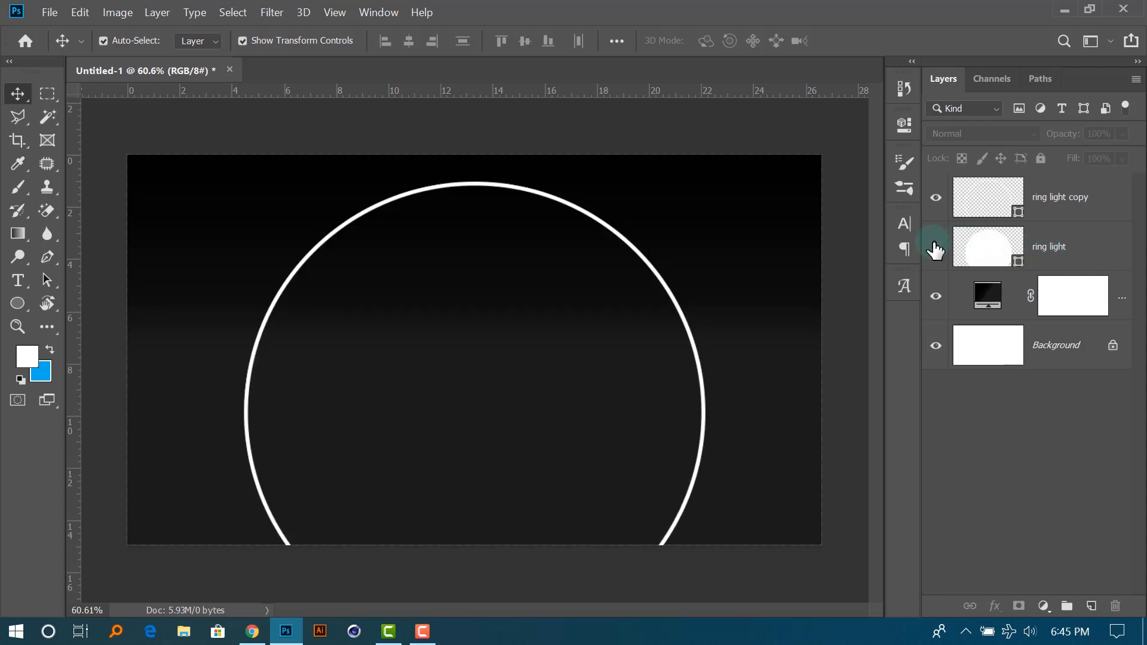
click(1075, 198)
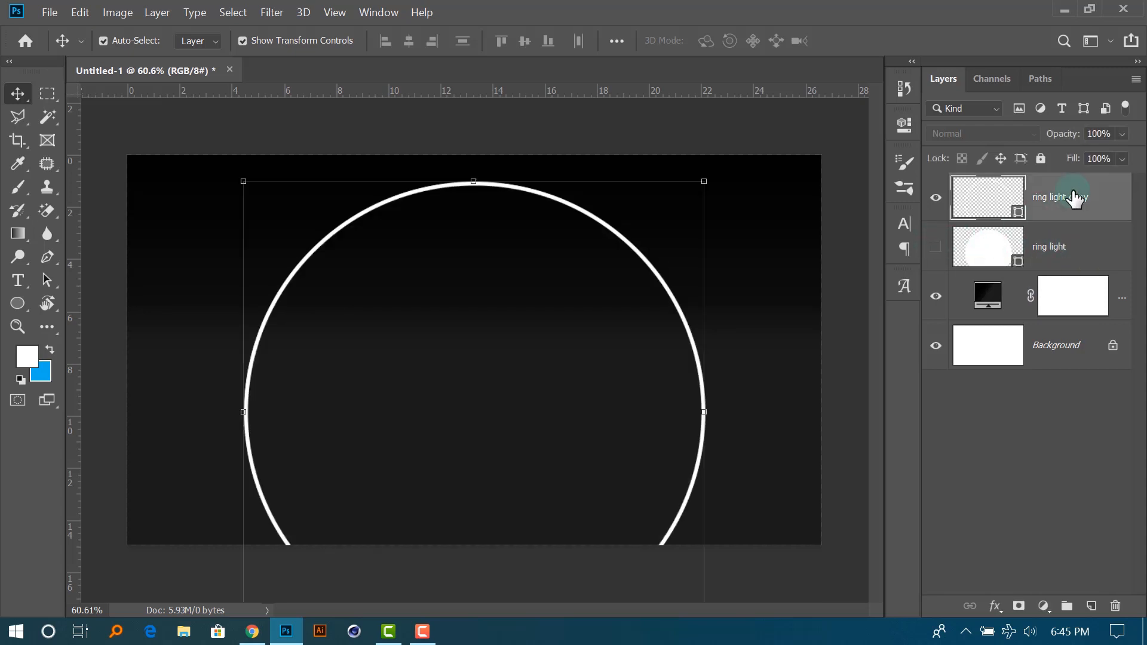
click(1092, 607)
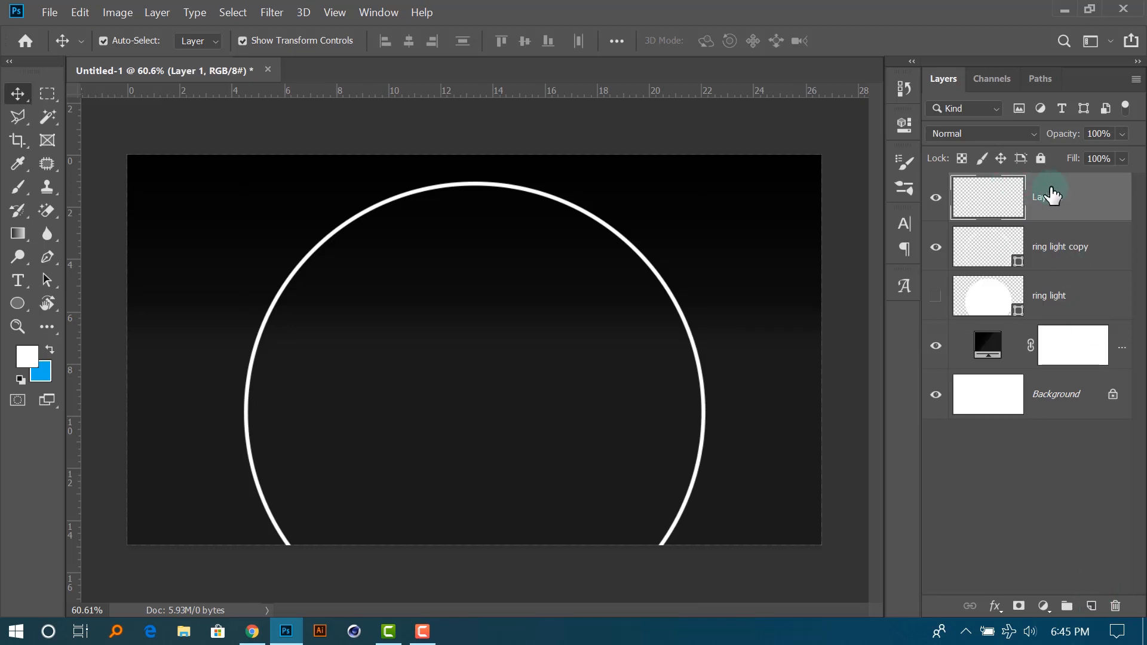
Confirm #00aeef as the blue background colour and swap it with white so blue is the foreground colour.
click(45, 374)
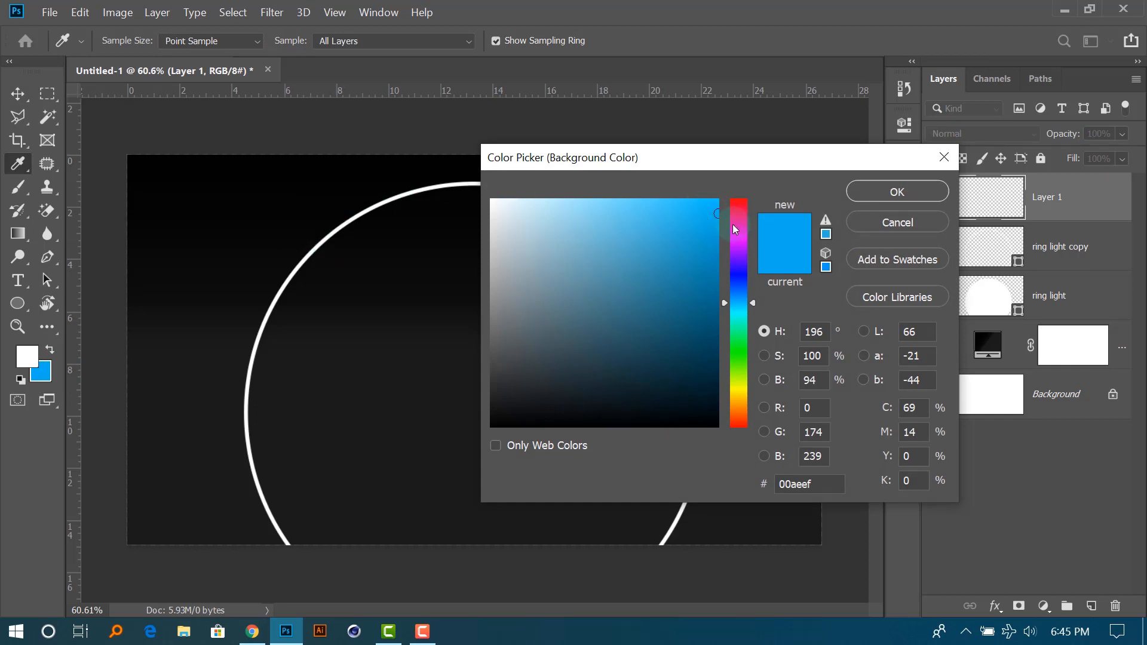
double_click(826, 485)
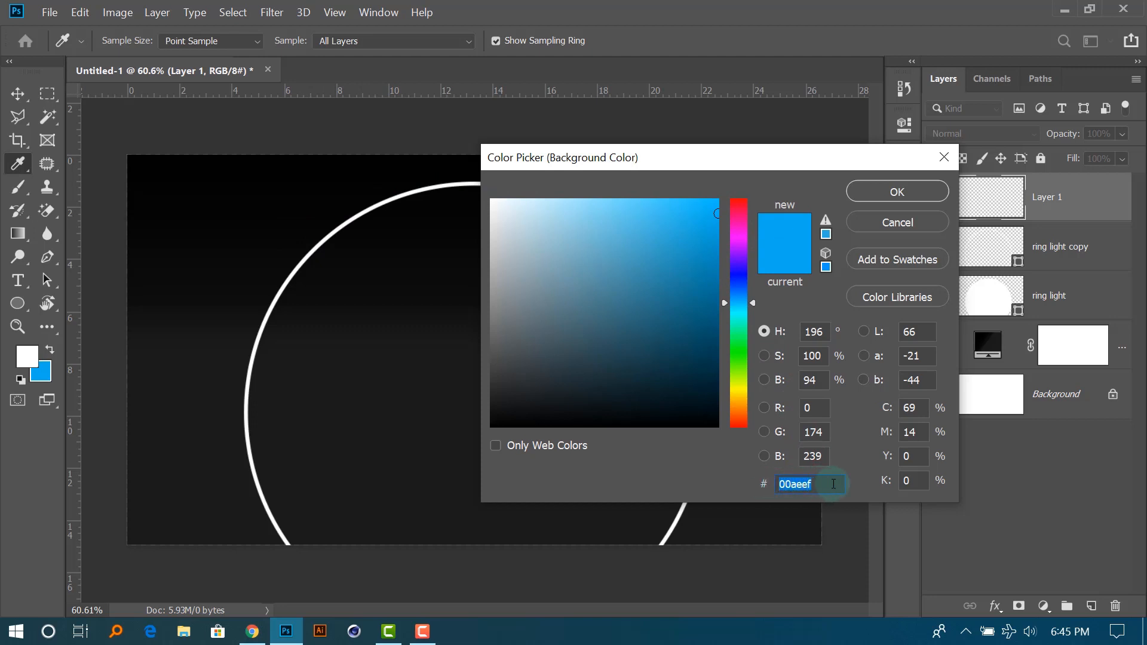
drag(829, 484, 777, 484)
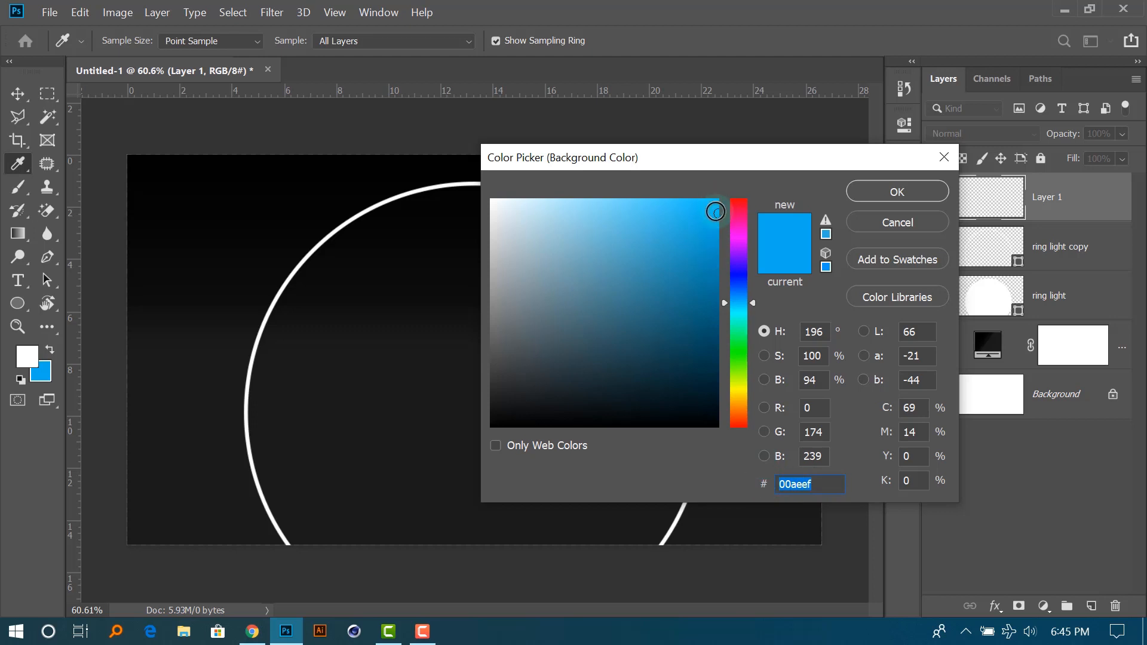
click(898, 192)
key(v)
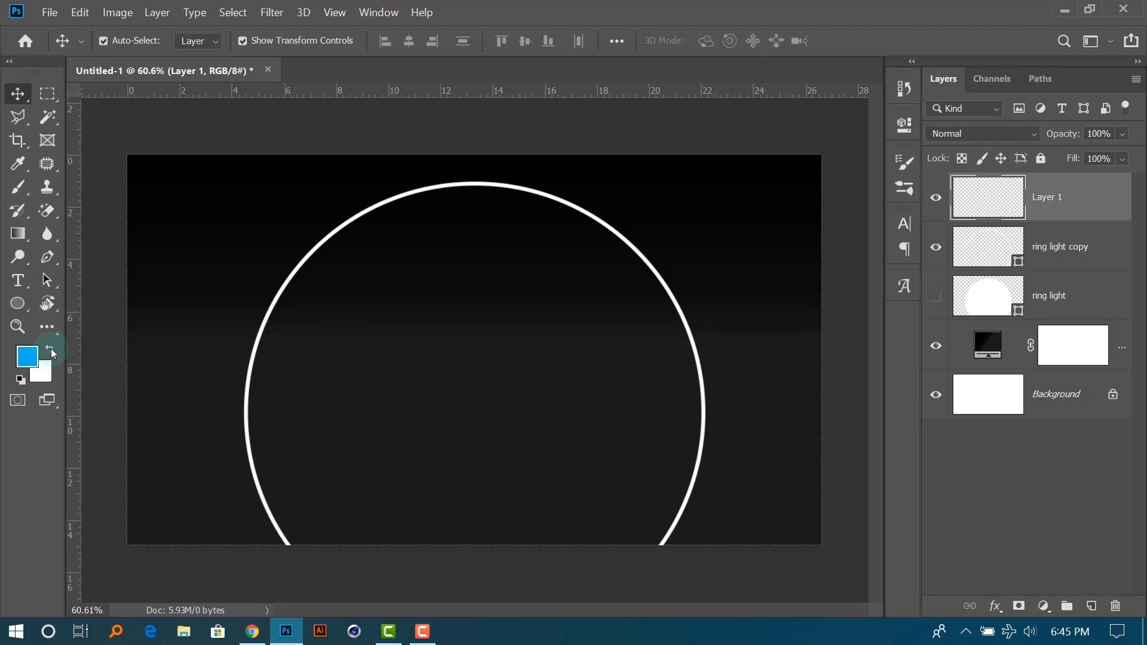
key(x)
key(x)
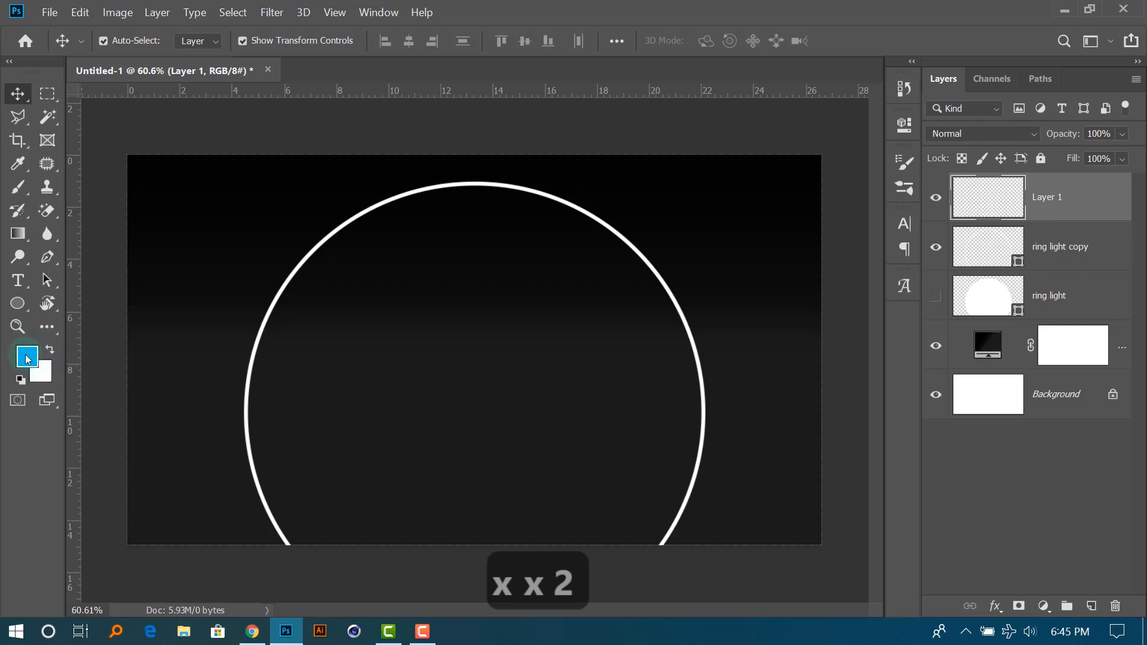
Set up a soft round 150 px brush with 0% hardness for painting on the new top layer.
drag(969, 306, 495, 291)
key(b)
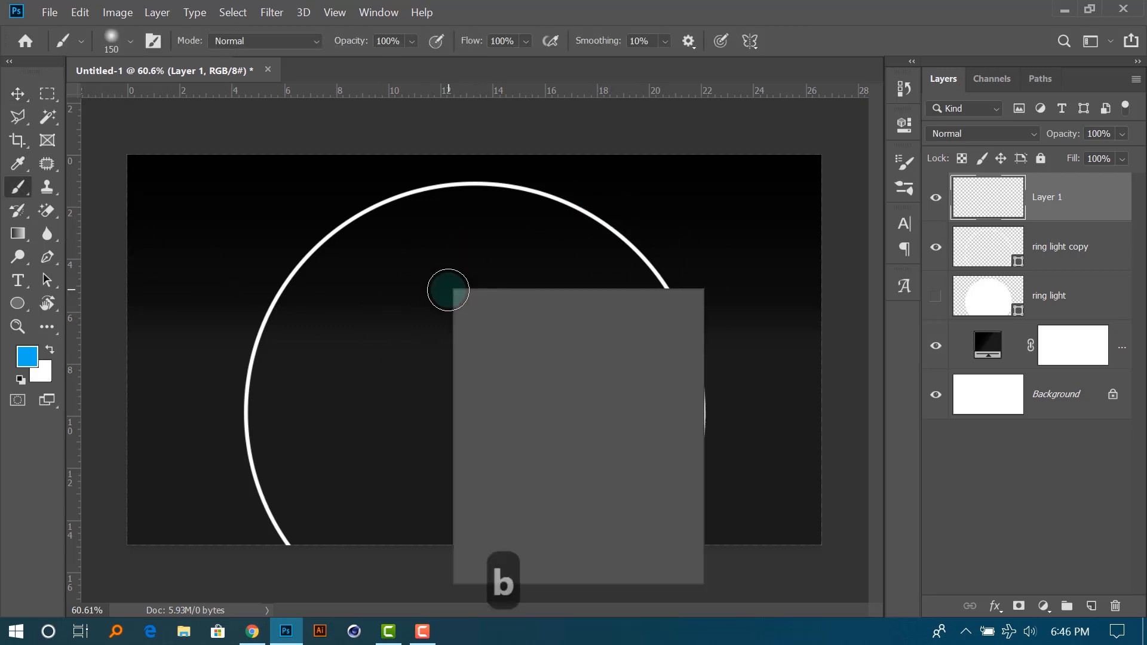
right_click(447, 288)
mouse_move(562, 366)
mouse_down()
mouse_move(622, 370)
mouse_move(557, 370)
mouse_up()
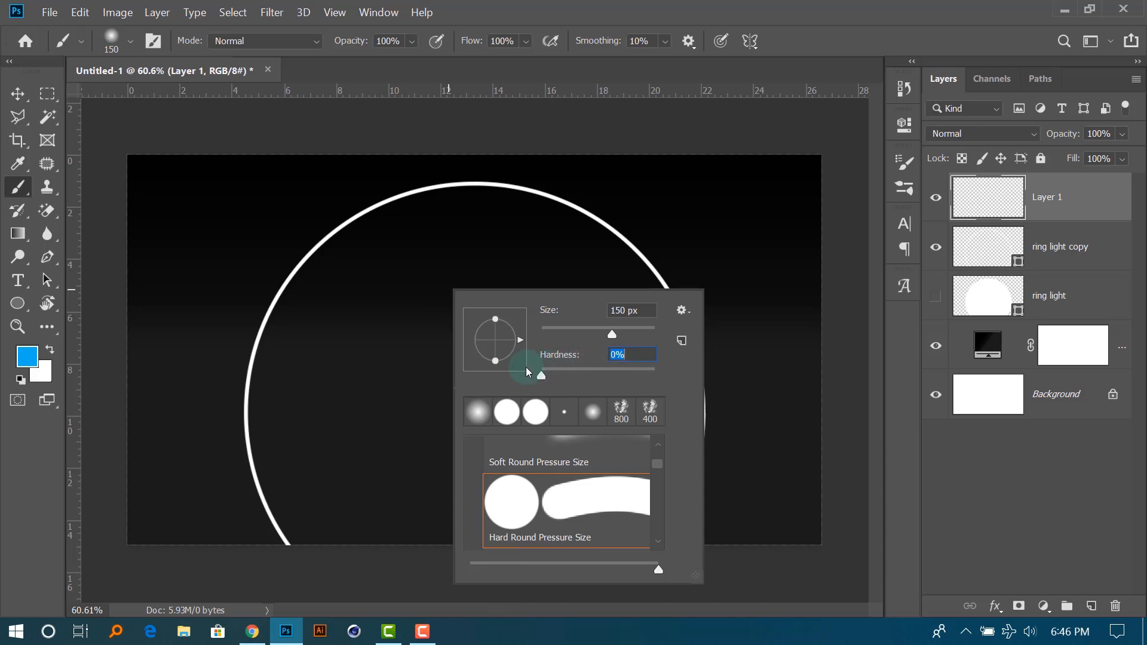
click(499, 418)
click(1083, 191)
click(406, 295)
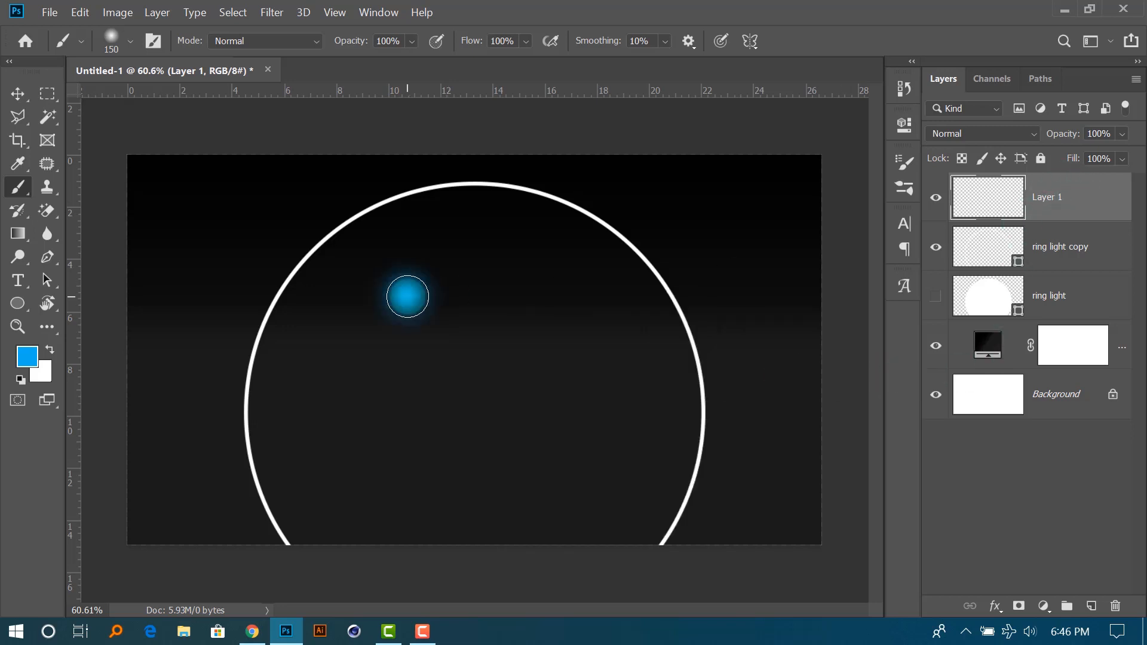
key(ctrl+z)
mouse_move(335, 369)
mouse_down()
mouse_move(493, 270)
mouse_move(620, 346)
mouse_up()
key(ctrl+z)
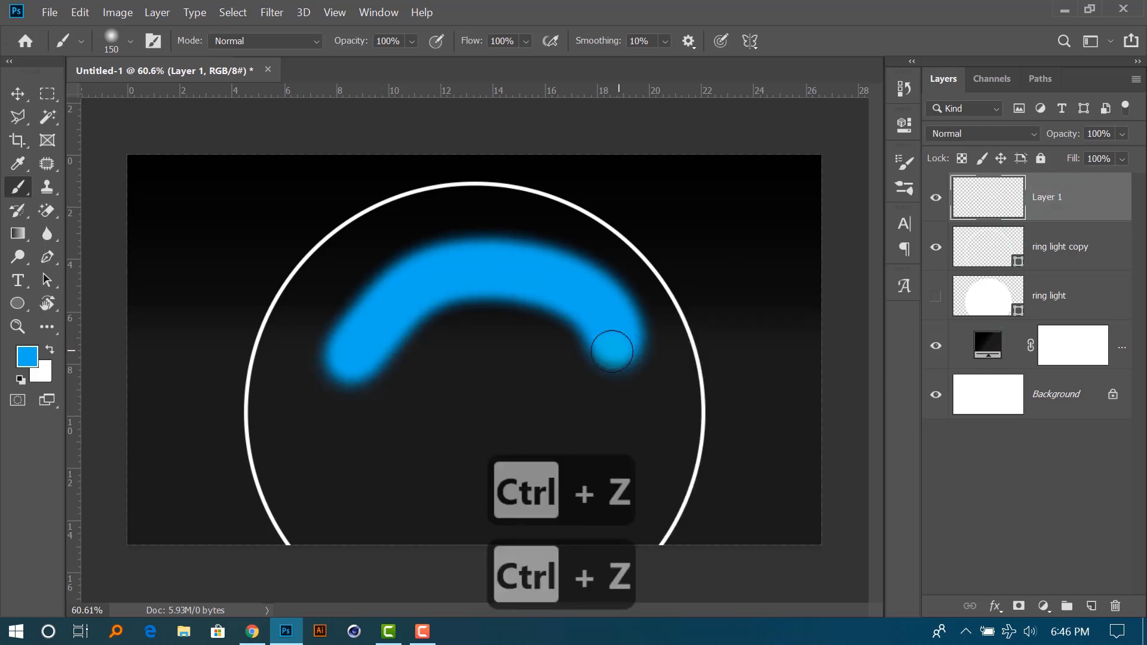
mouse_move(269, 386)
mouse_down()
mouse_move(282, 342)
mouse_move(273, 390)
mouse_move(323, 276)
mouse_move(385, 242)
mouse_up()
key(ctrl+z)
key(ctrl+z)
key(ctrl+z)
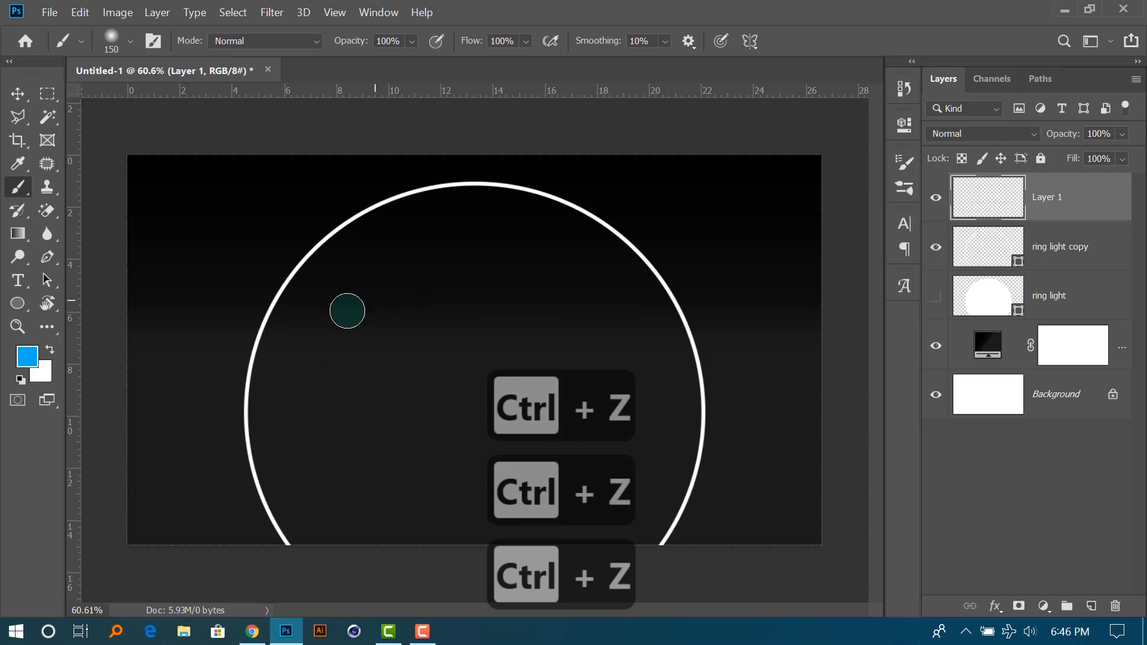
key(bracketleft)
drag(263, 414, 287, 331)
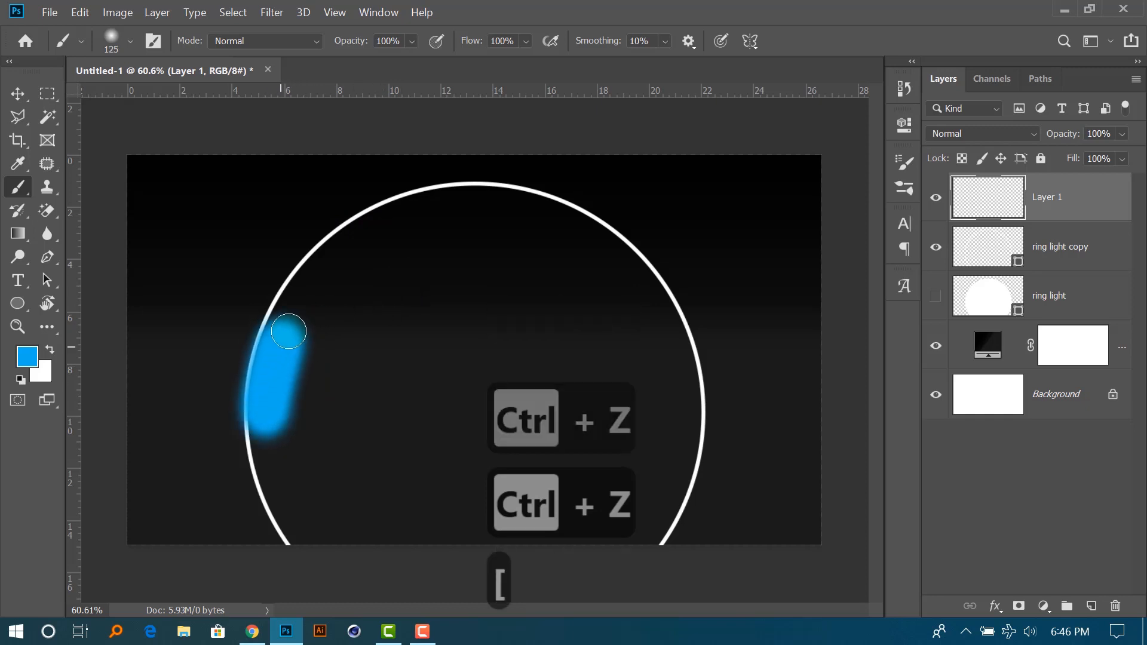
key(ctrl+z)
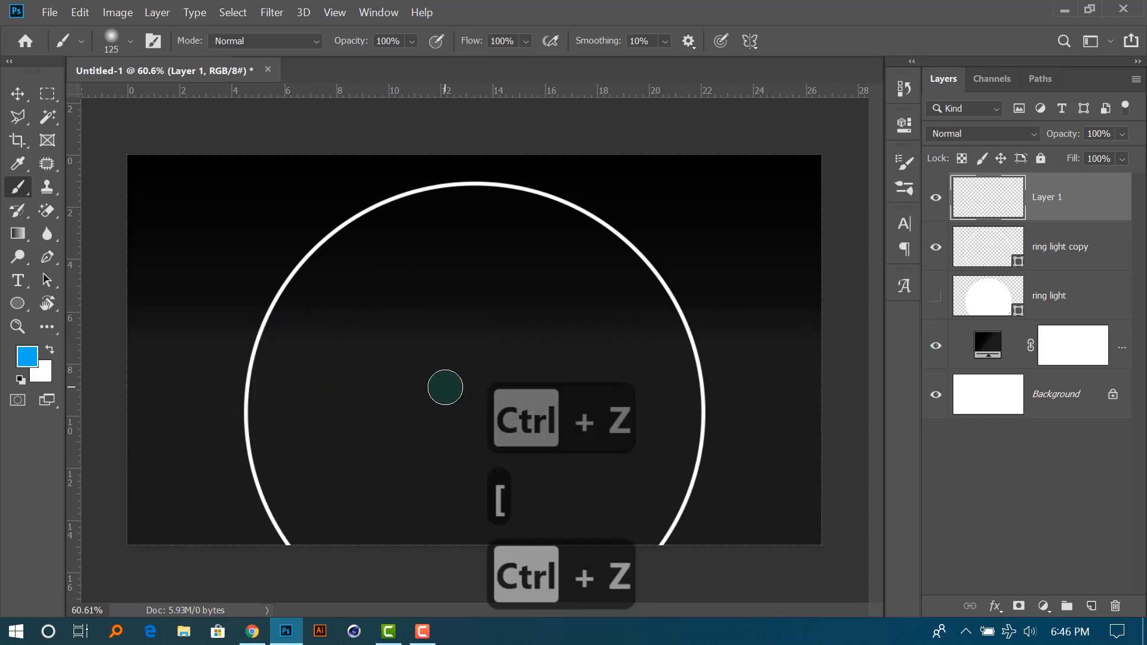
key(bracketright)
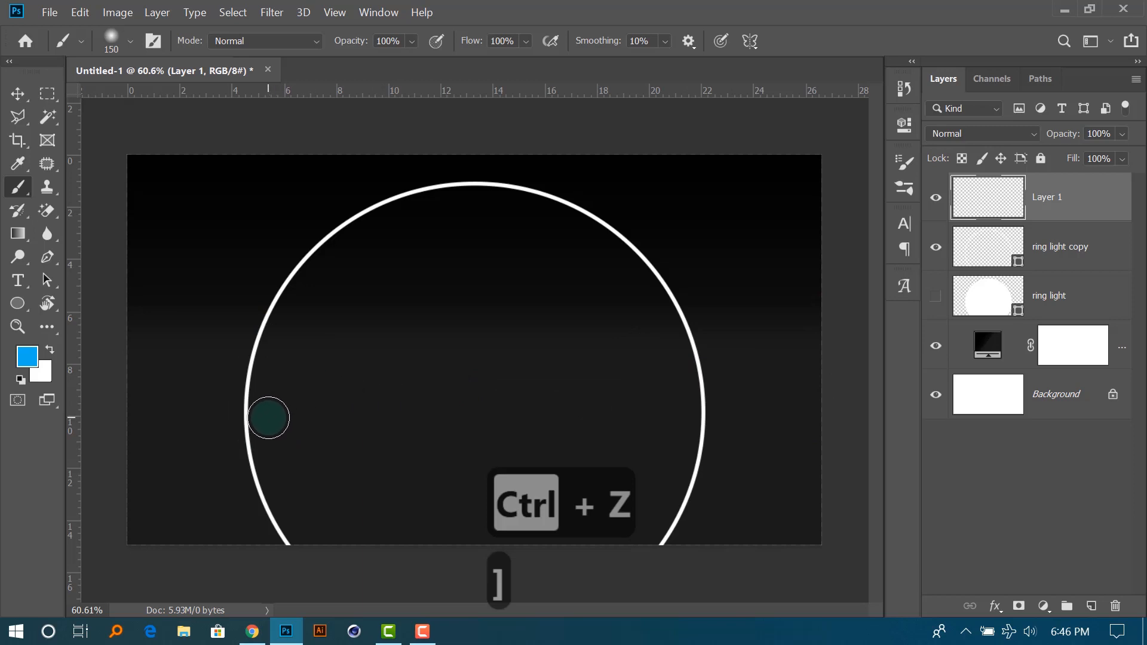
drag(269, 418, 277, 341)
key(ctrl+z)
mouse_move(272, 426)
mouse_down()
mouse_move(276, 352)
mouse_move(306, 298)
mouse_up()
key(ctrl+z)
click(266, 429)
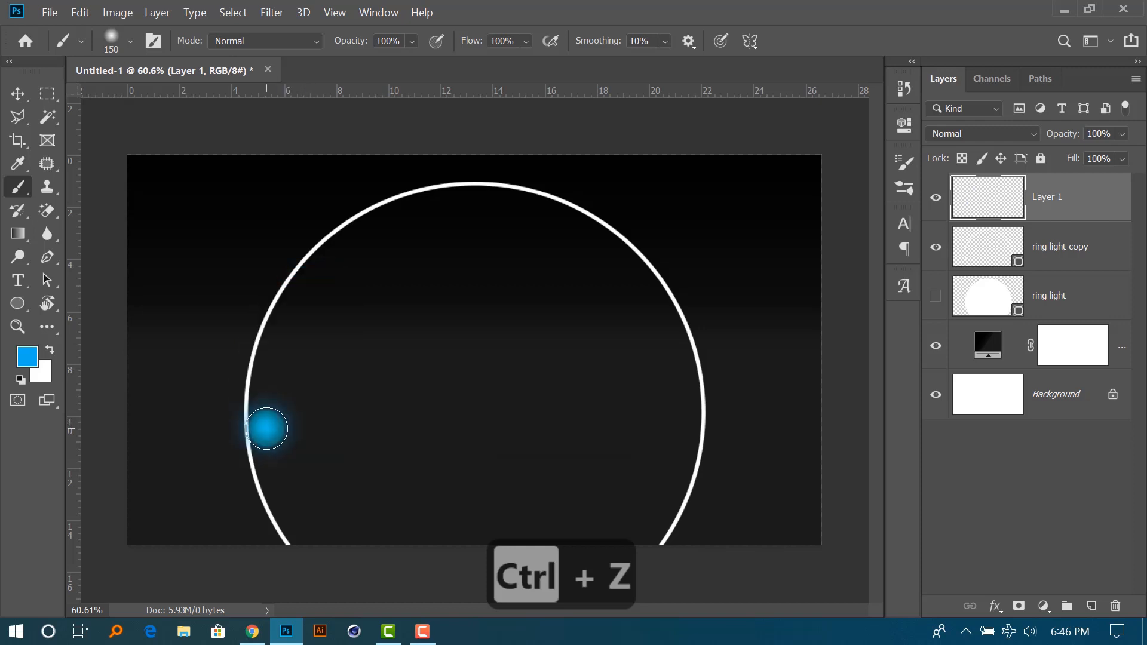
key(ctrl+z)
Paint a soft blue arc along the inside of the ring's upper half on the top layer, undoing the stray extra stroke.
mouse_move(272, 427)
mouse_down()
mouse_move(288, 344)
mouse_move(331, 269)
mouse_move(420, 217)
mouse_move(505, 213)
mouse_move(591, 243)
mouse_move(637, 283)
mouse_move(677, 370)
mouse_move(679, 453)
mouse_up()
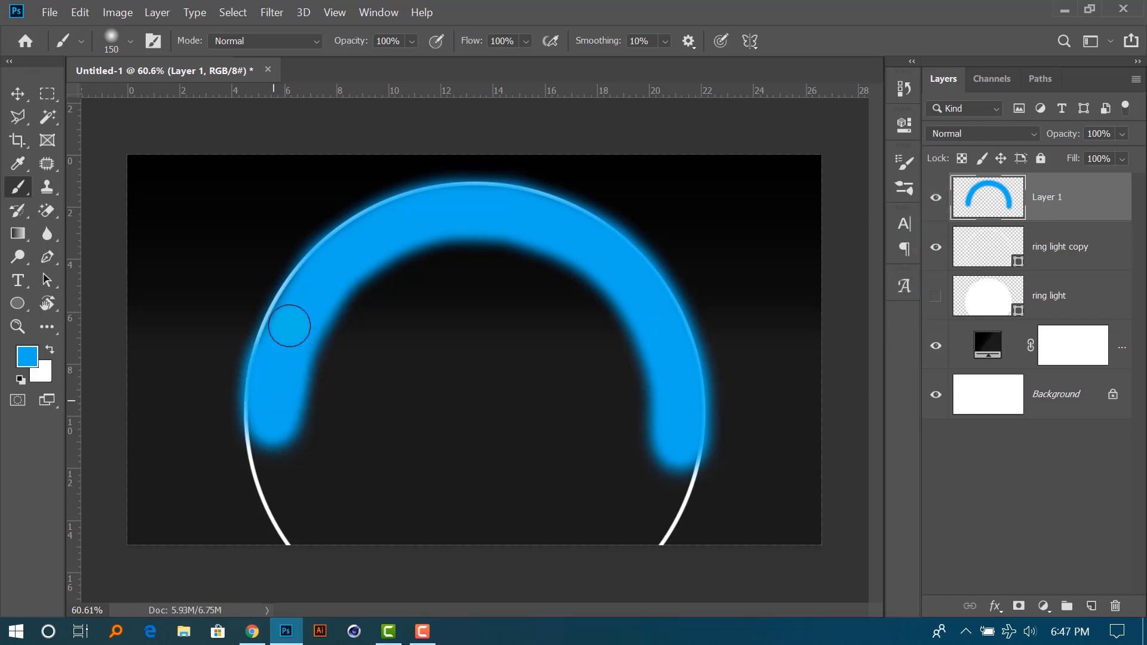
key(ctrl+z)
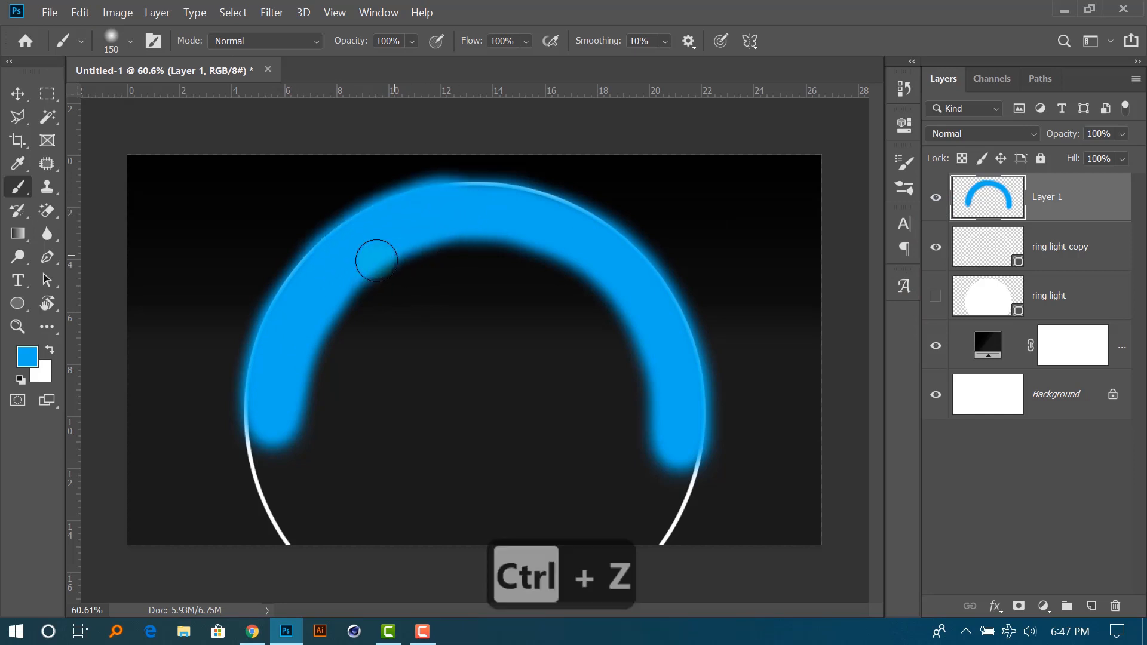
Paint one more blue stroke along the inner top of the arc and rename its layer "glow ring".
mouse_move(448, 230)
mouse_down()
mouse_move(518, 220)
mouse_move(563, 236)
mouse_move(440, 221)
mouse_move(495, 221)
mouse_up()
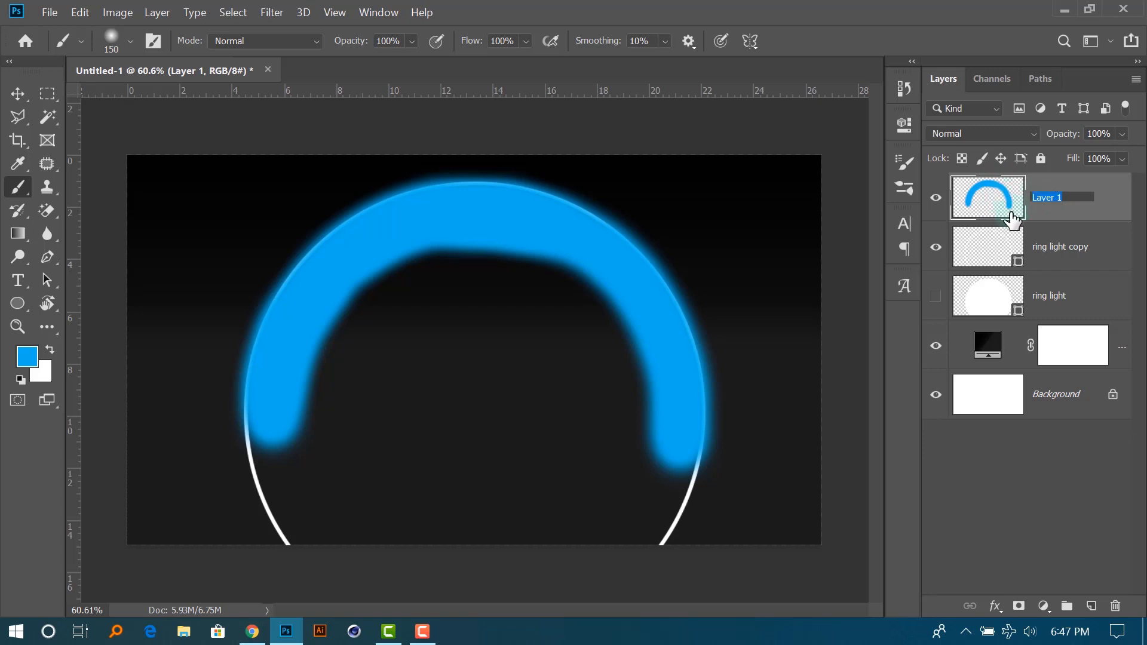
text(gl)
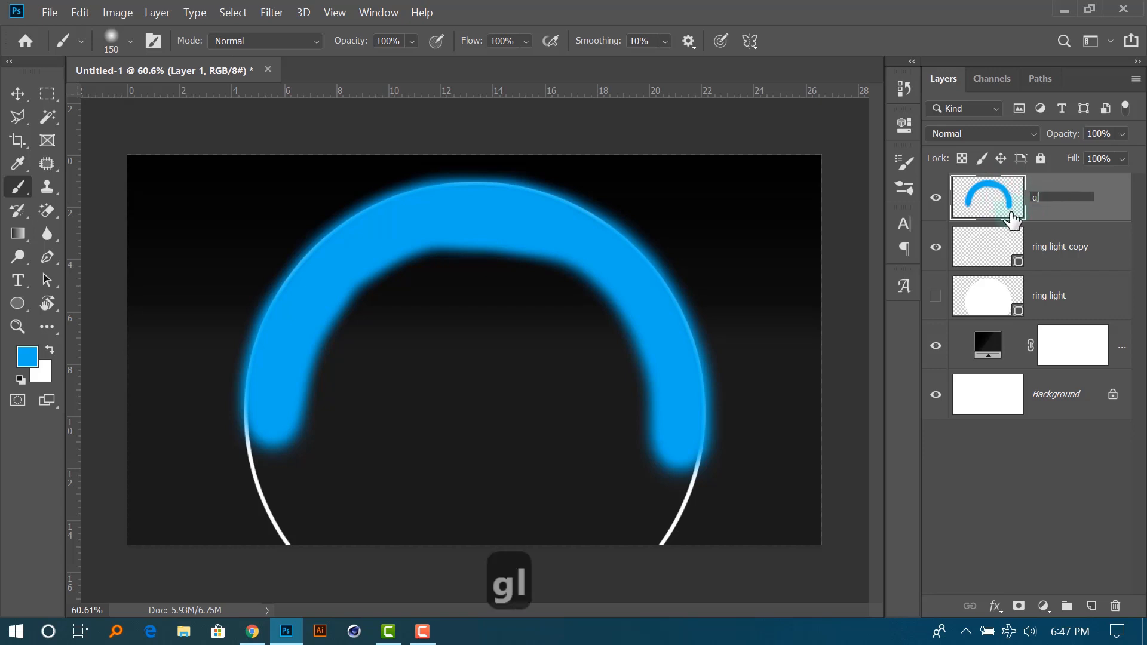
text(ow ring)
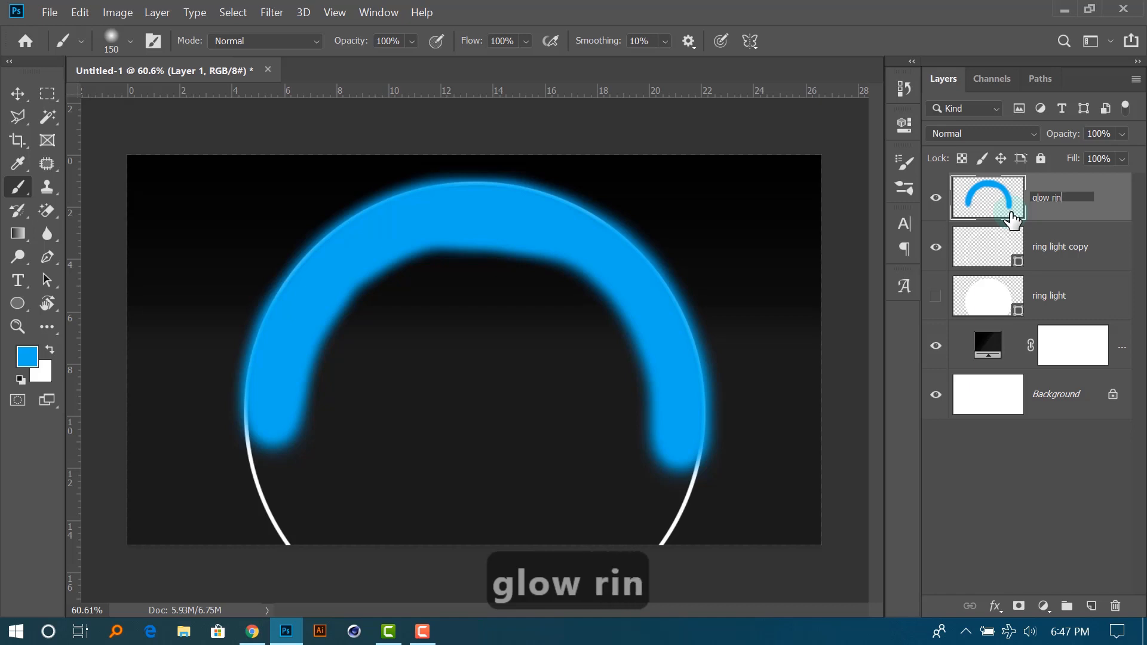
click(1045, 468)
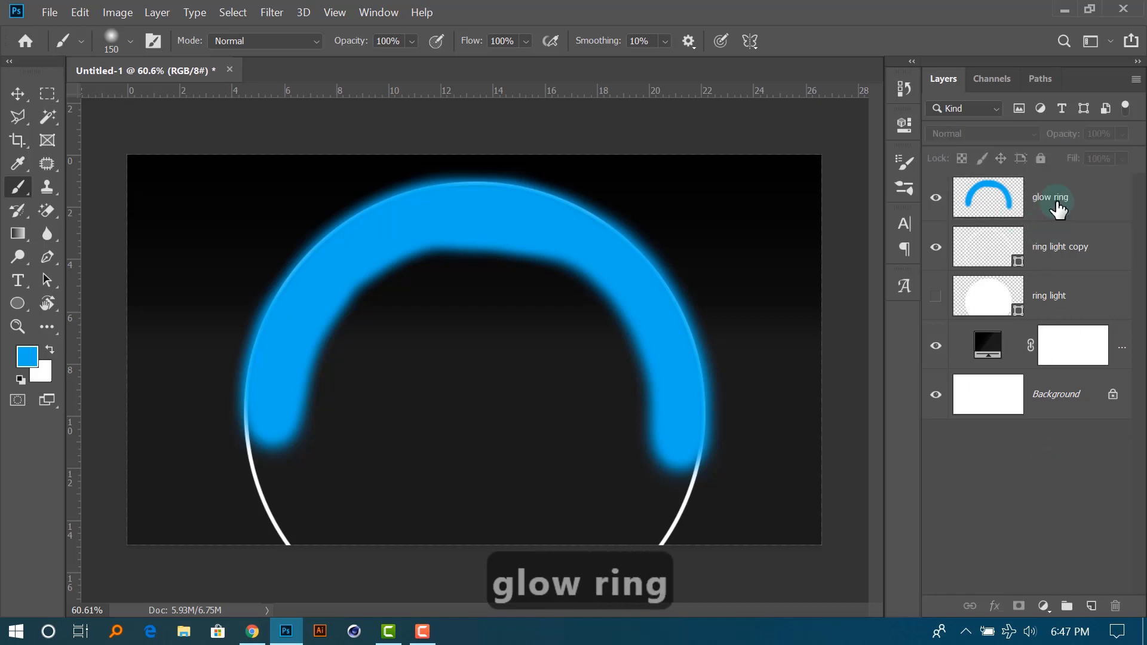
click(1056, 228)
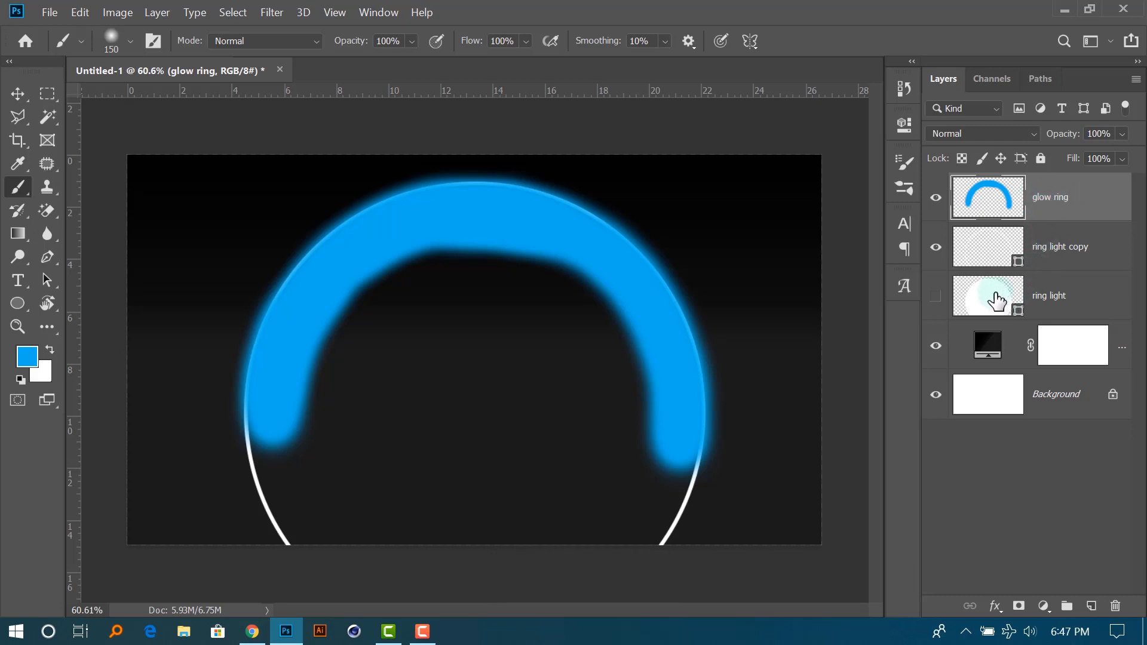
Load the ring light circle as a selection, delete the glow ring paint inside it, and deselect.
click(936, 303)
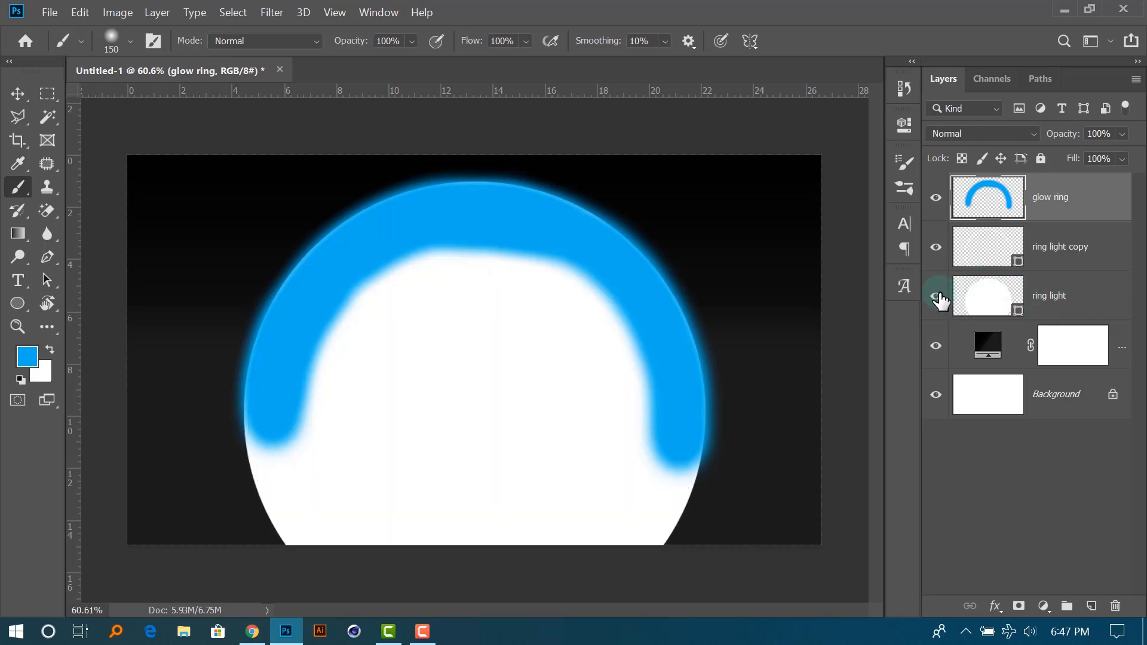
click(936, 298)
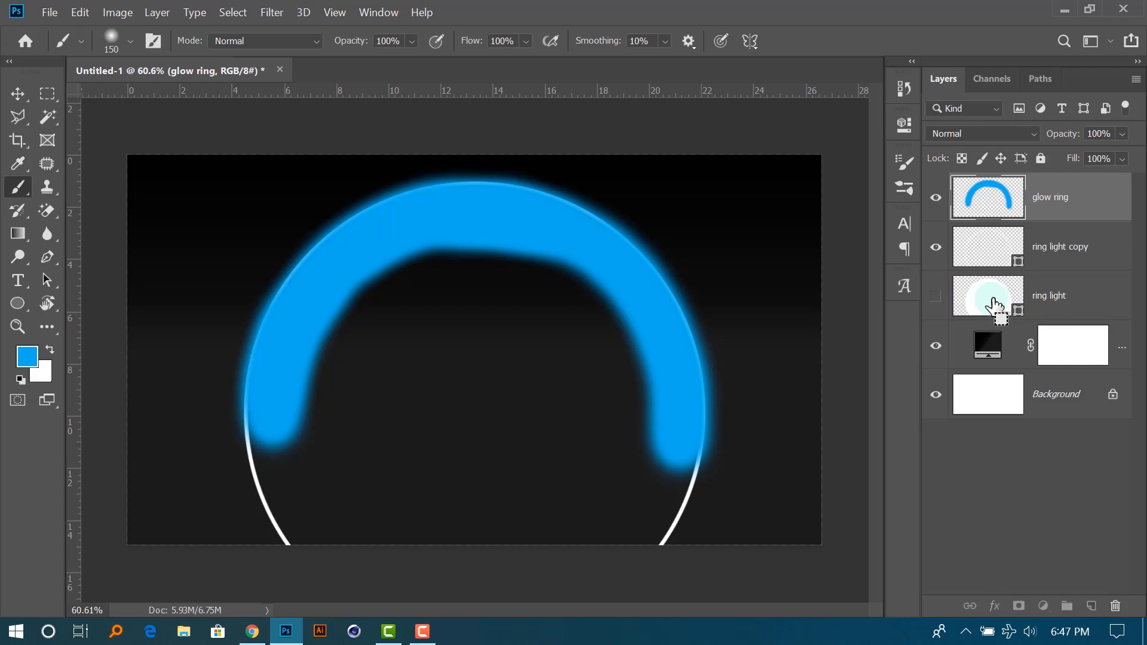
ctrl+click(986, 308)
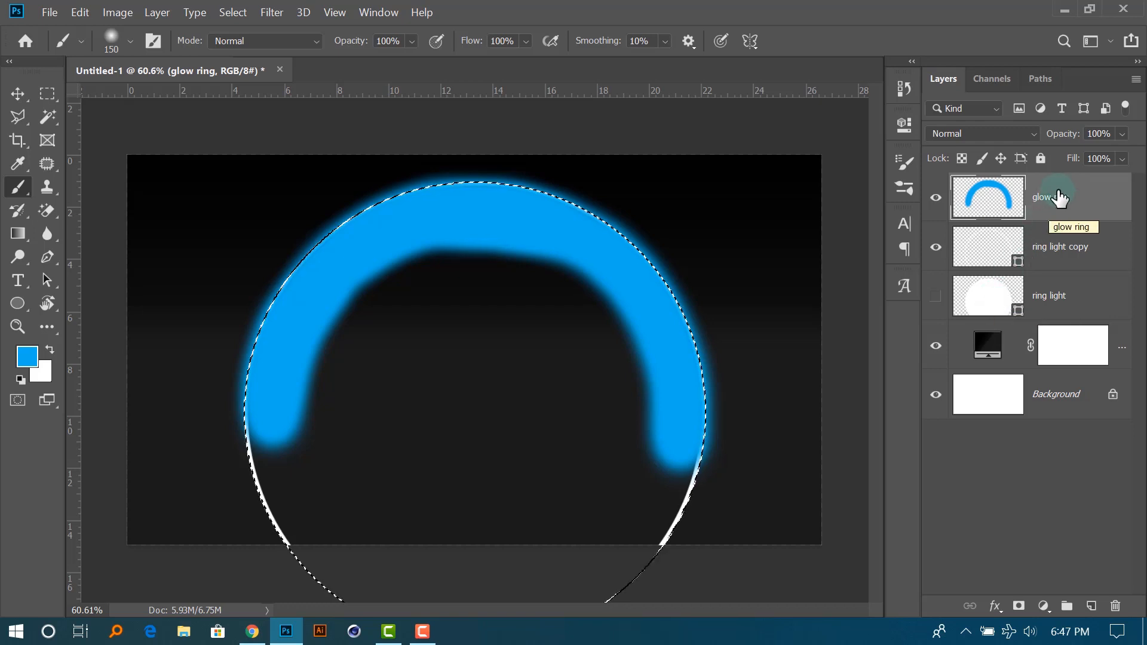
key(Delete)
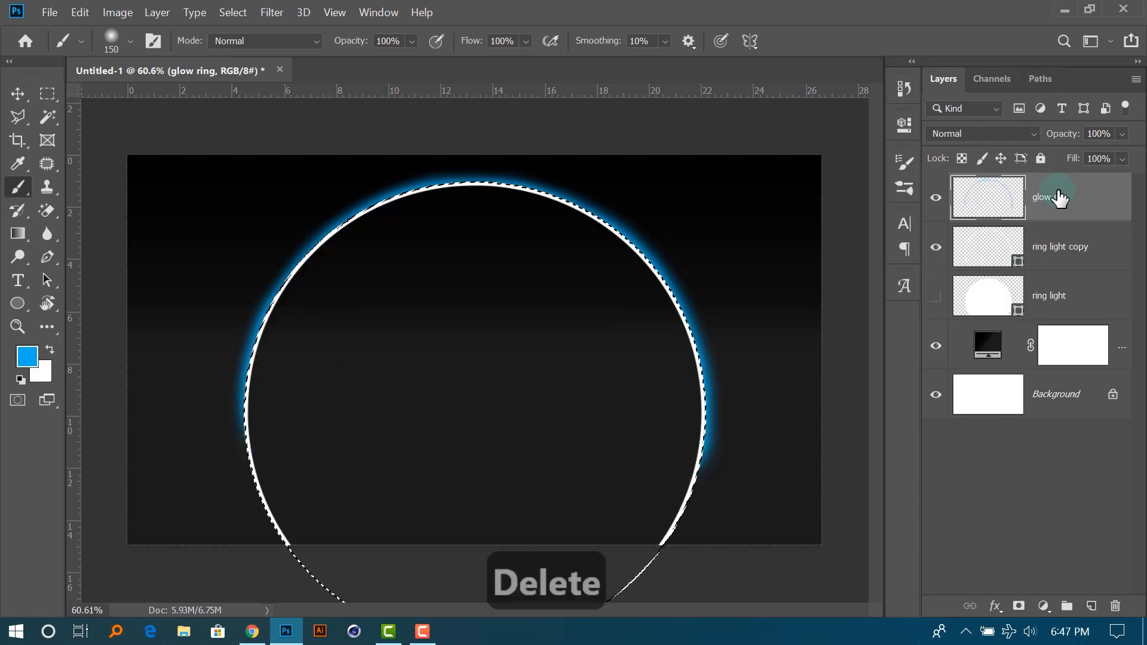
key(ctrl+d)
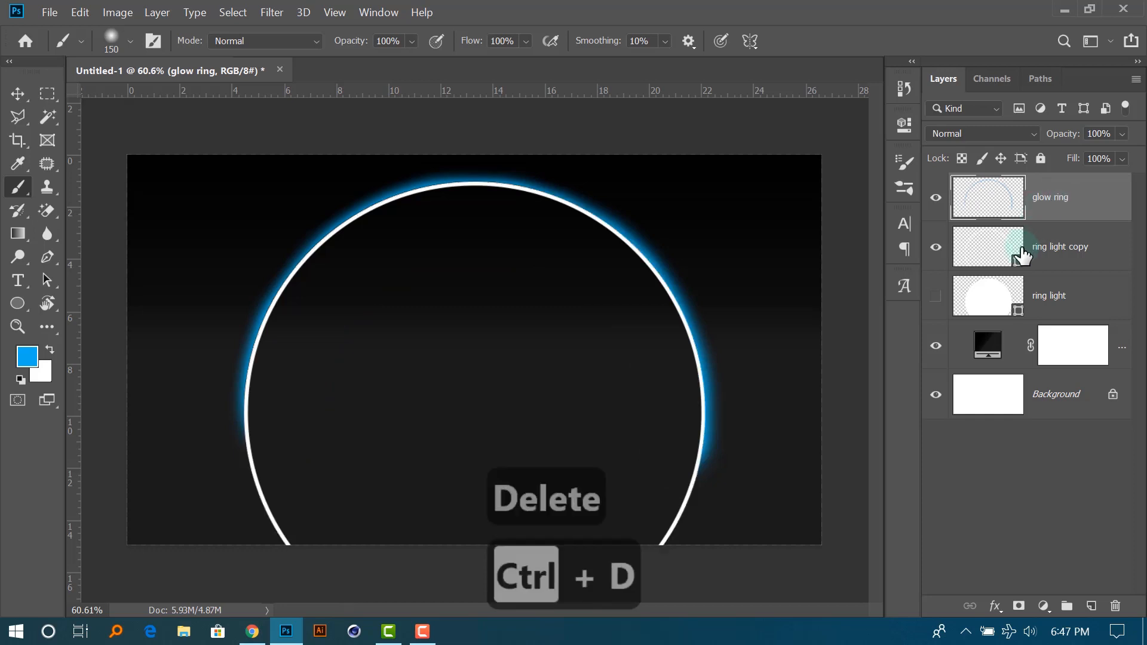
click(1003, 463)
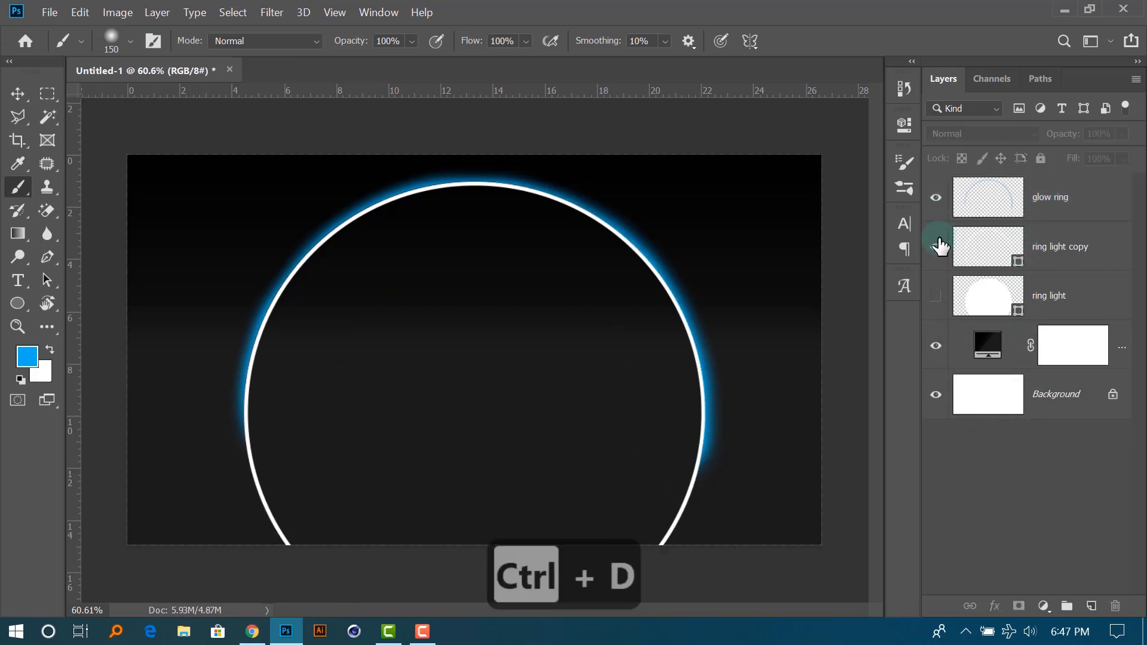
Hide the ring light copy layer and examine the edge of the blue glow up close.
click(1083, 254)
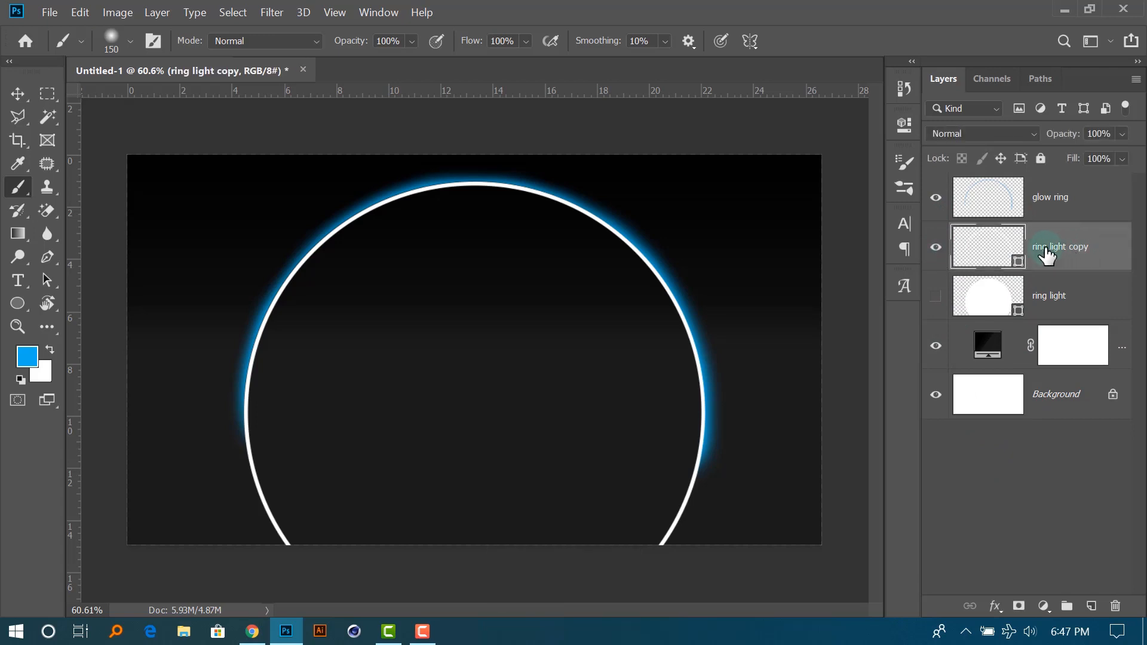
click(936, 248)
scroll(781, 318, up, 5)
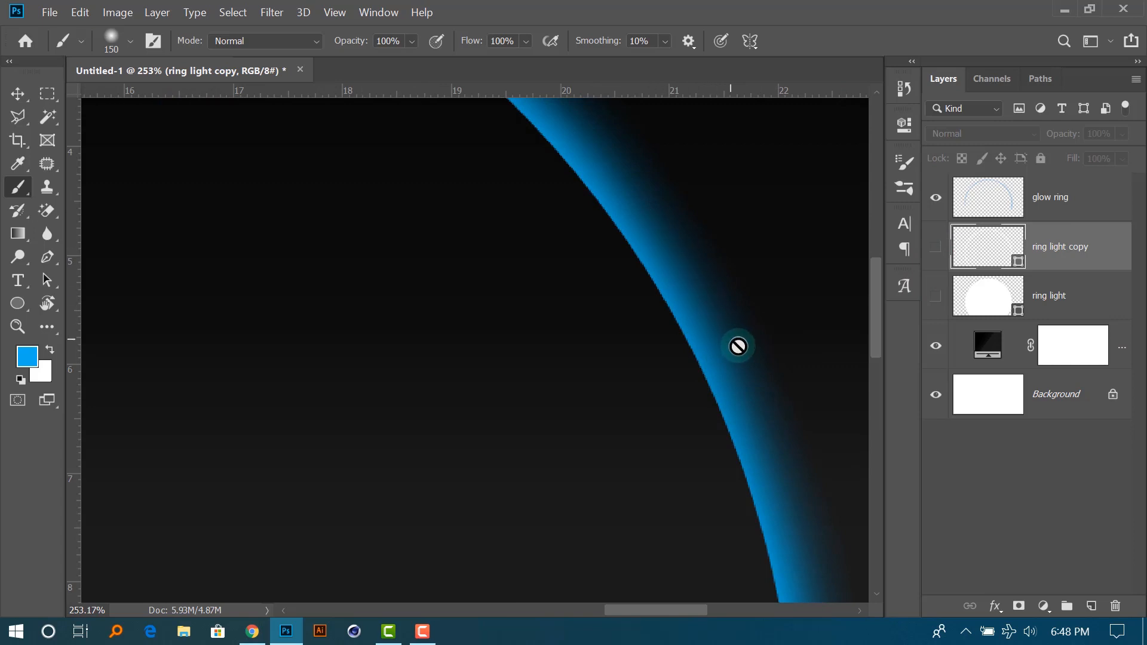
scroll(705, 323, down, 3)
scroll(706, 325, down, 2)
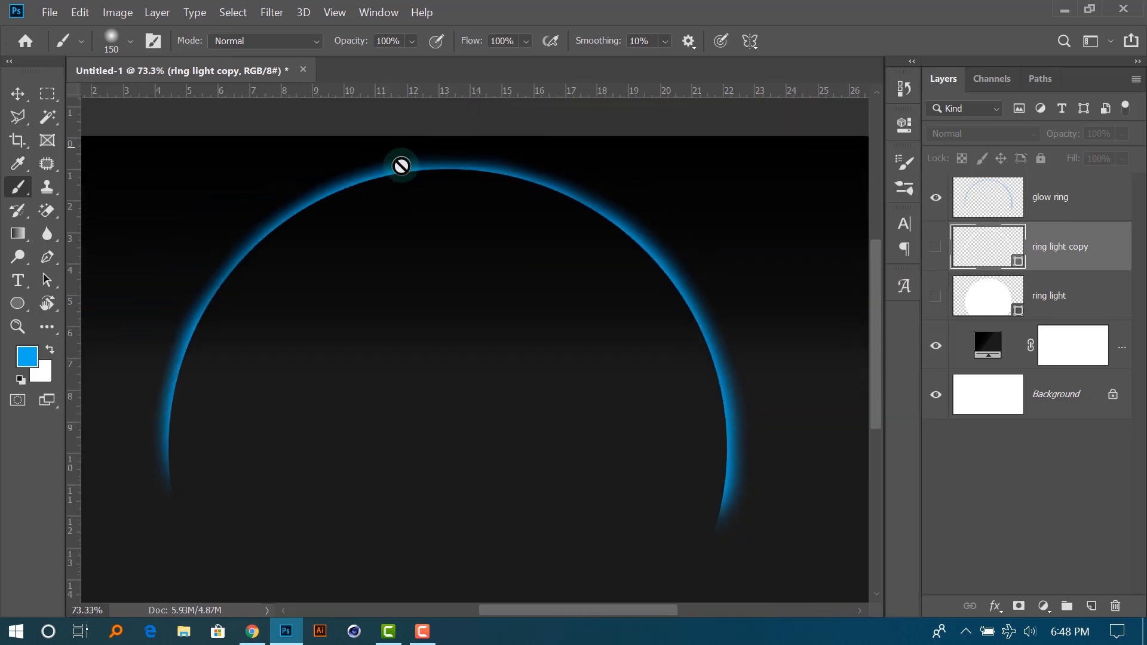
scroll(680, 362, down, 1)
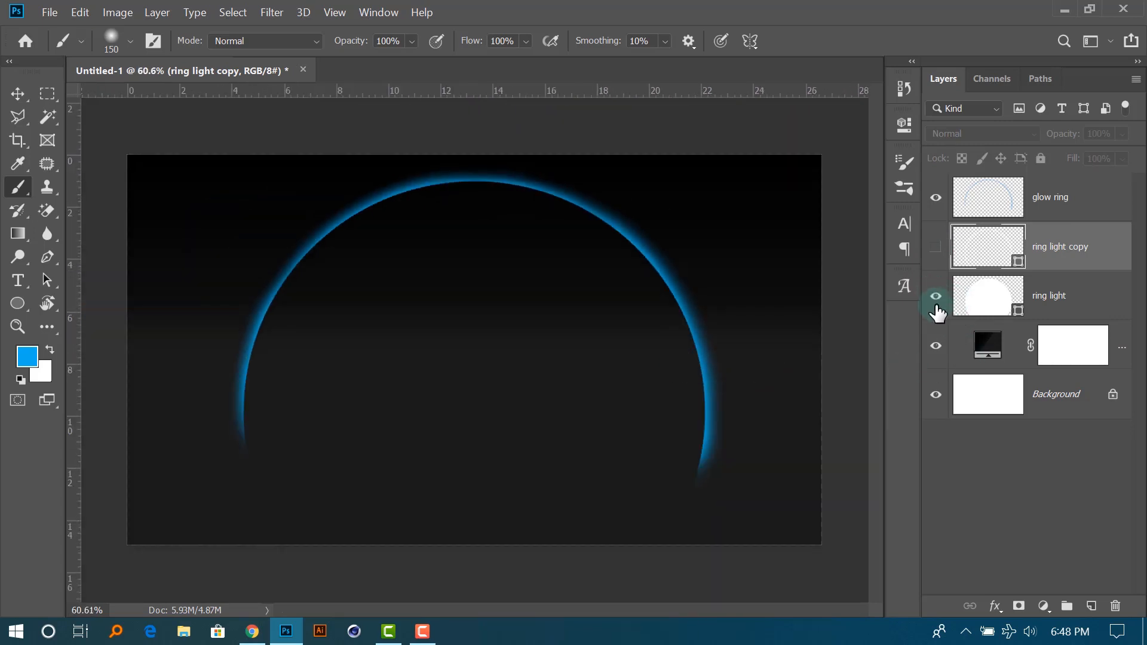
Show the white-filled ring light layer briefly and delete it.
click(936, 296)
click(1005, 520)
scroll(514, 405, down, 1)
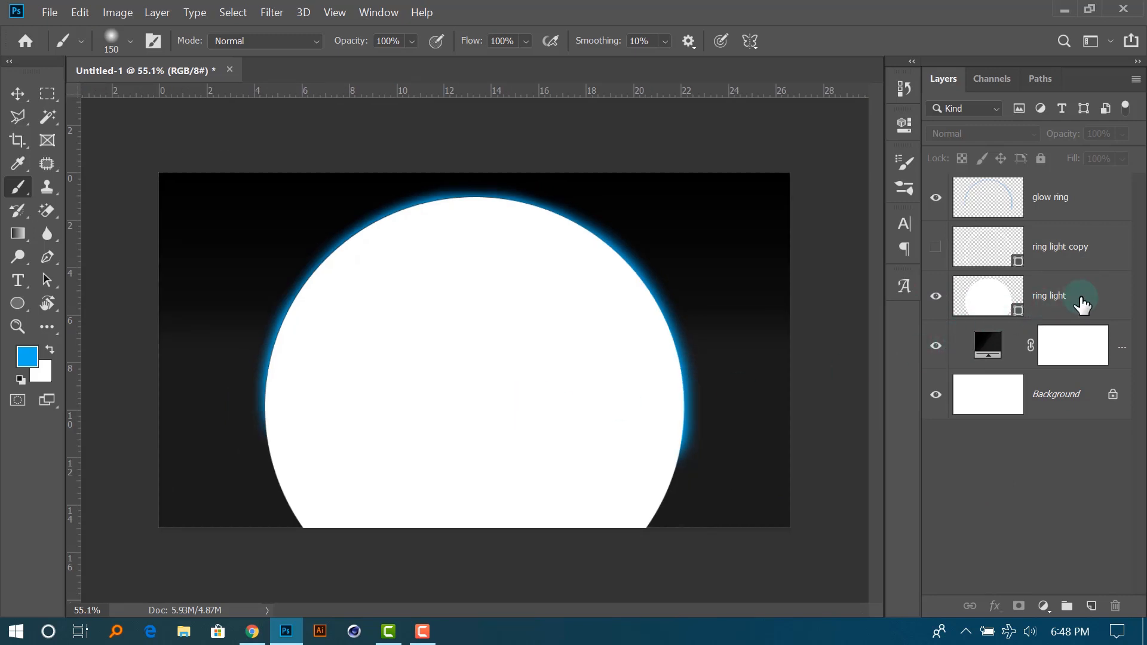
click(1036, 299)
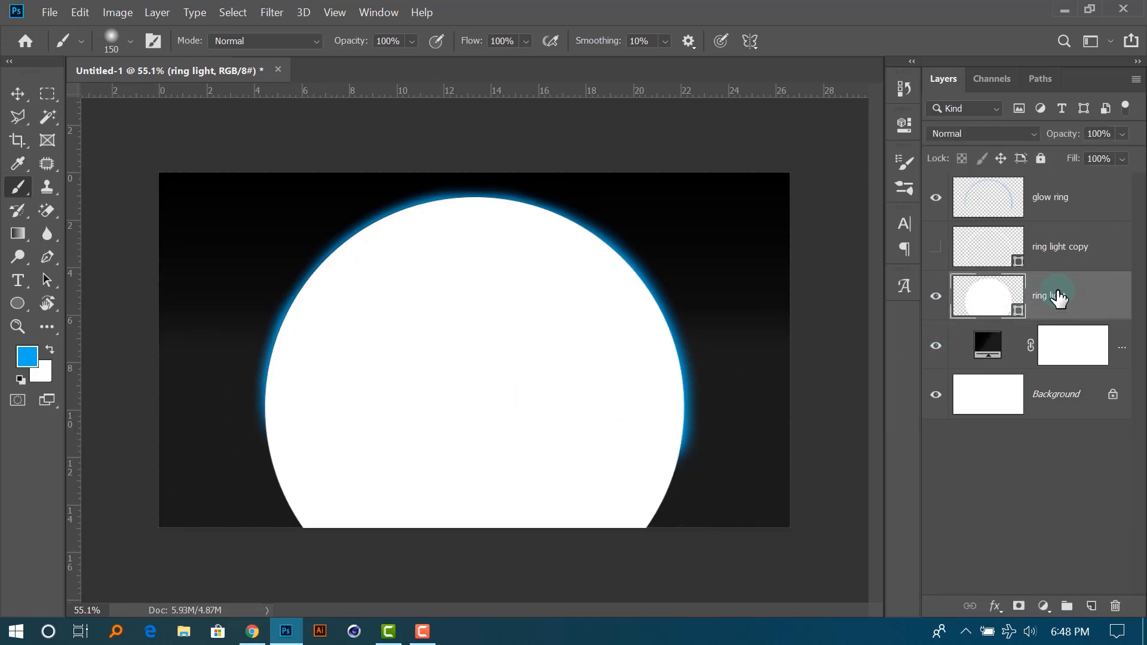
key(Delete)
click(1027, 446)
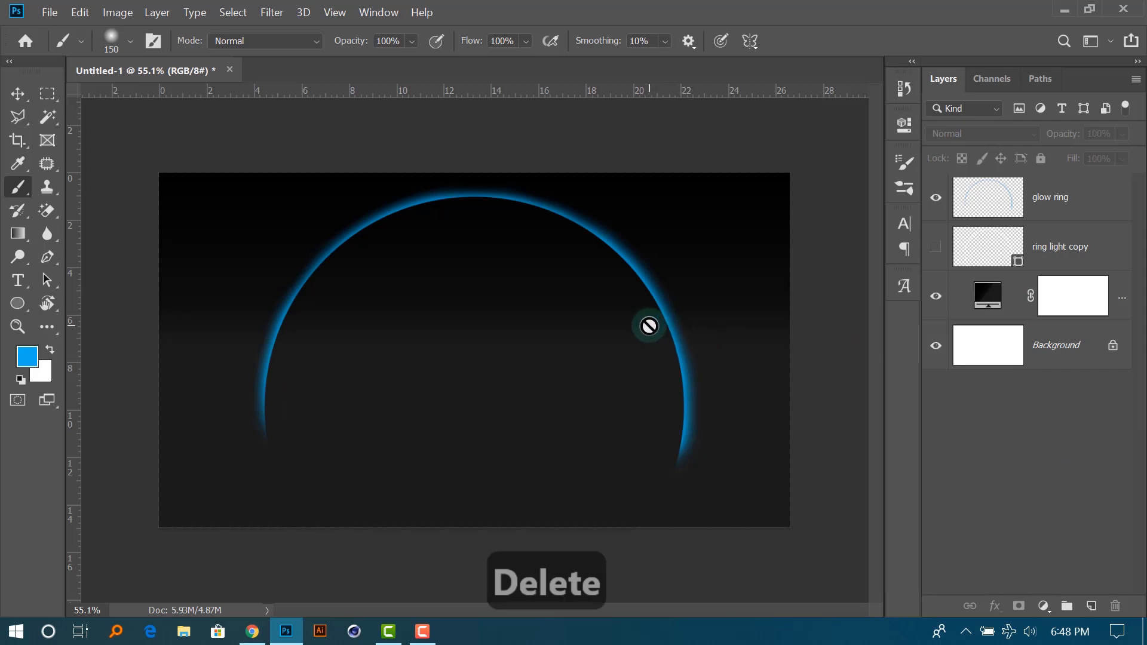
scroll(395, 306, up, 1)
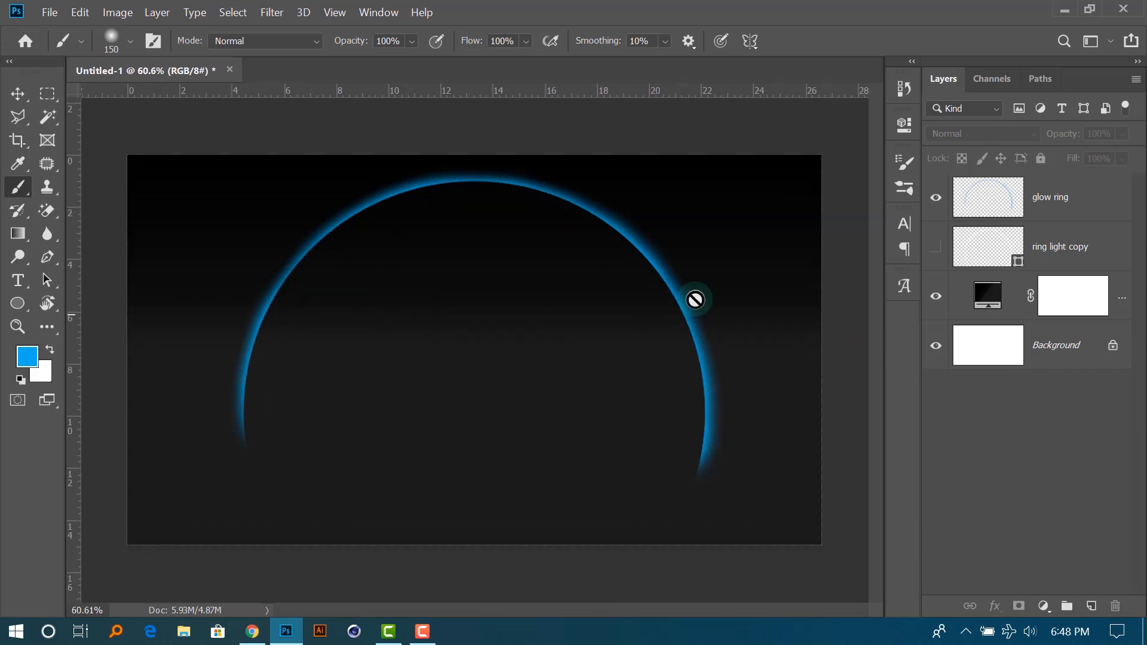
Show the ring light copy layer again and rasterize it.
click(936, 248)
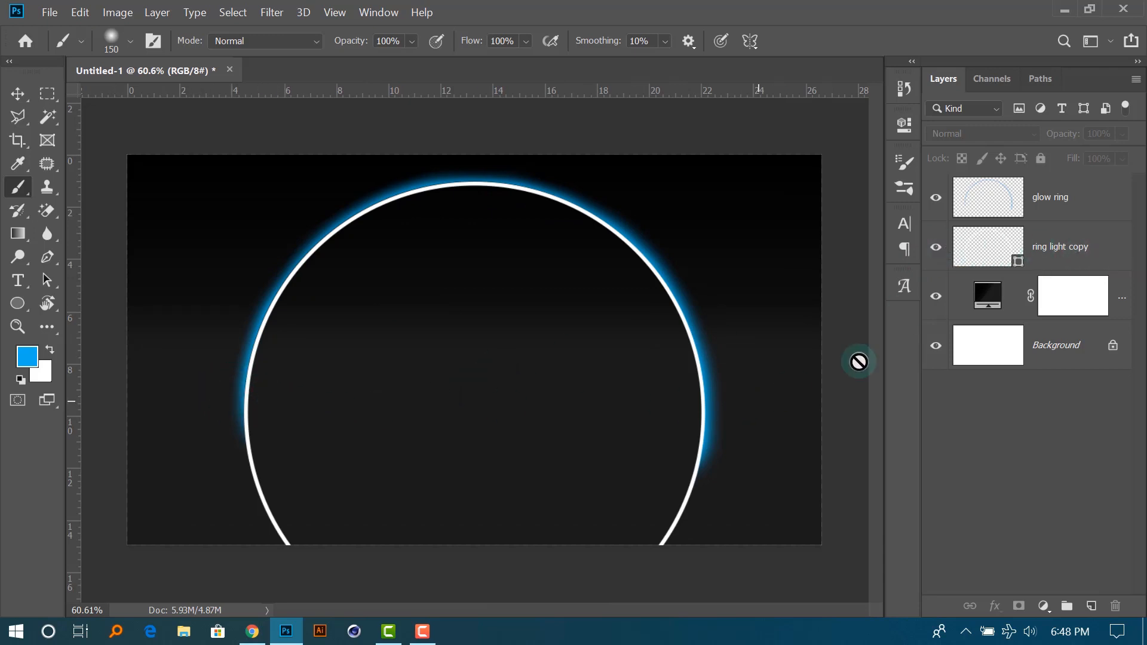
click(1063, 252)
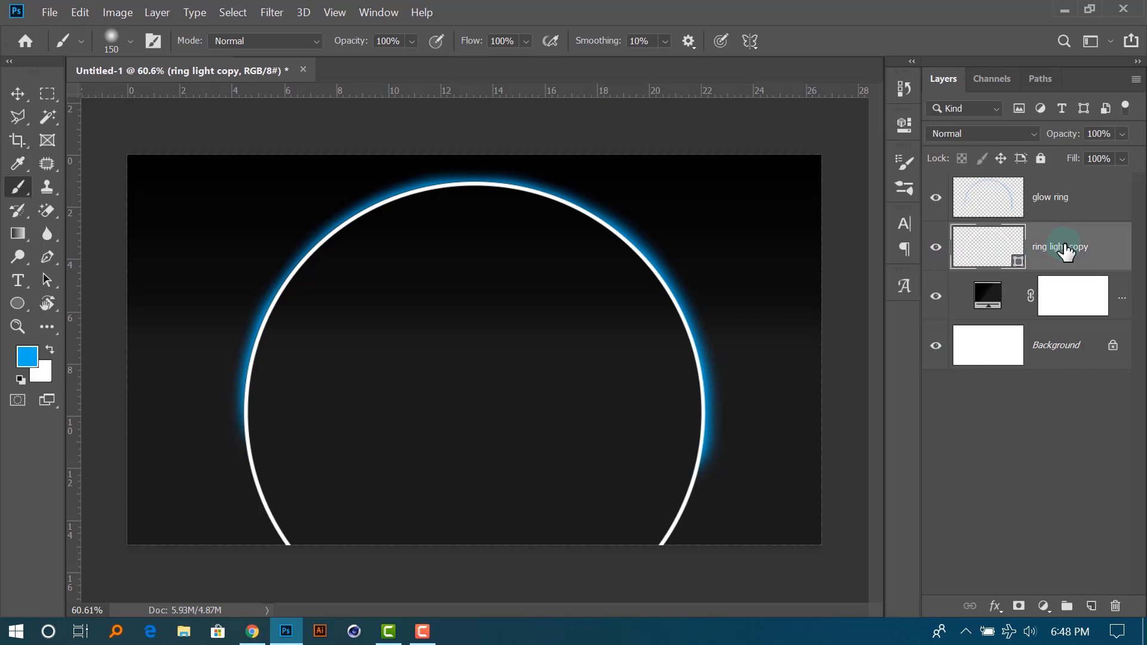
right_click(1104, 246)
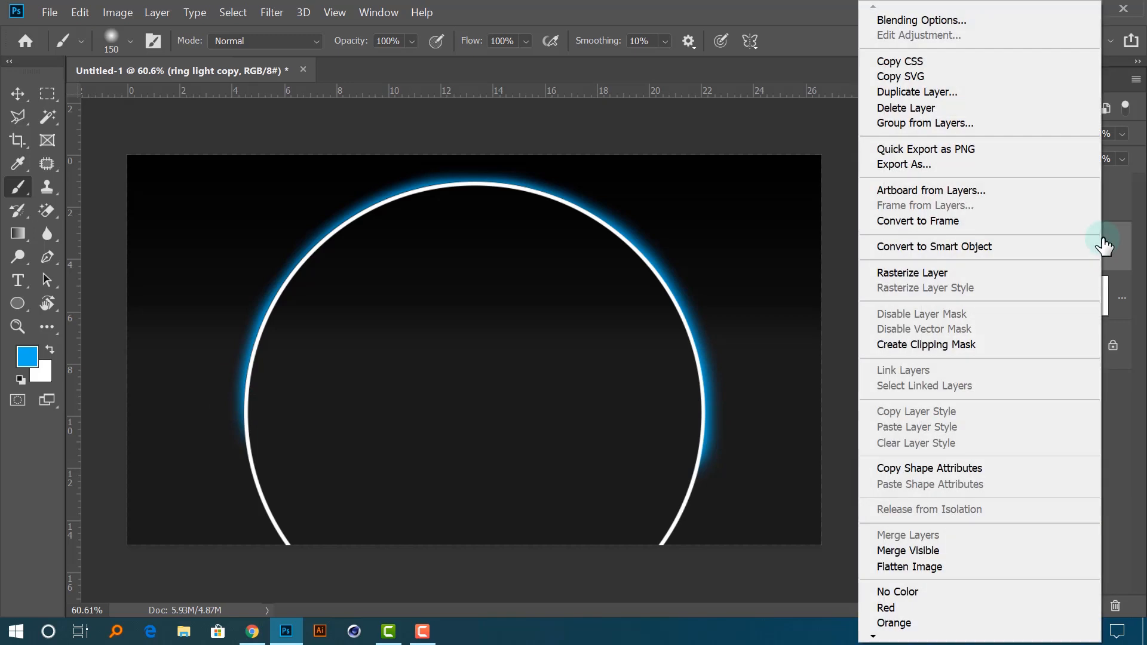
click(949, 272)
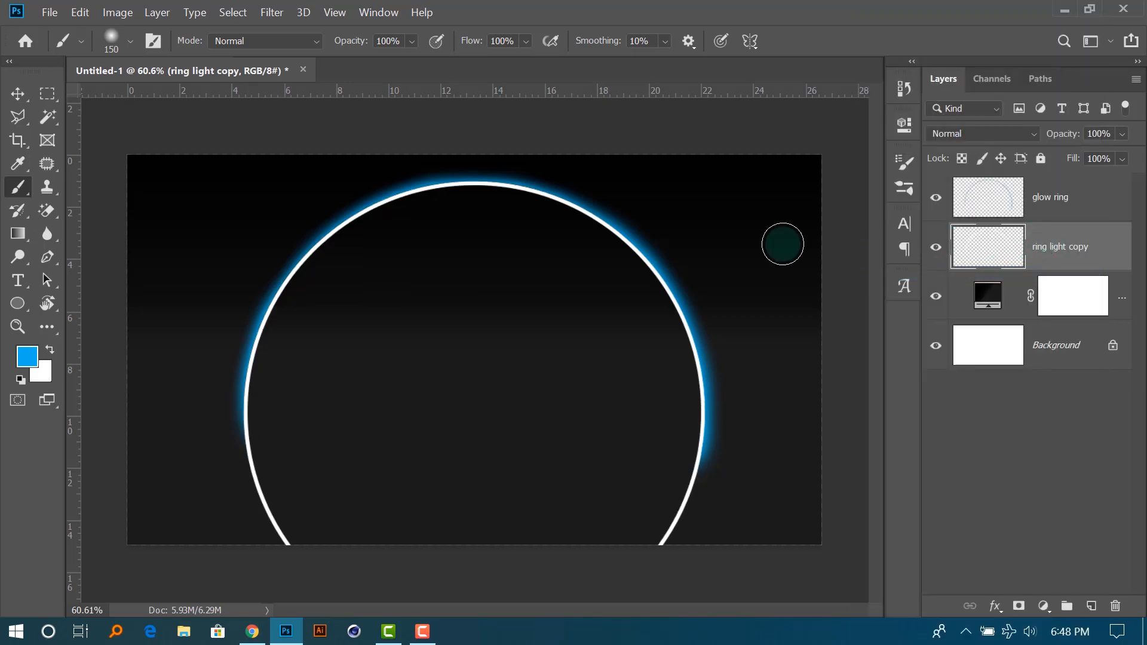
Select the visible lower part of the ring with a rectangular marquee, delete it from the ring light copy layer, and deselect.
click(40, 97)
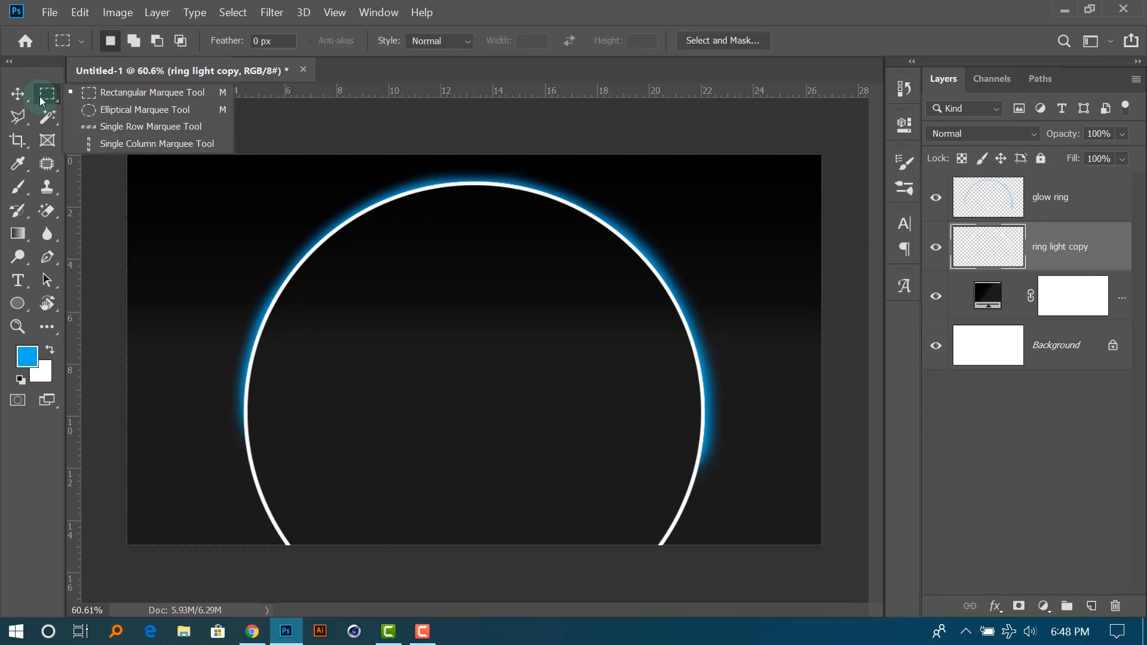
click(134, 96)
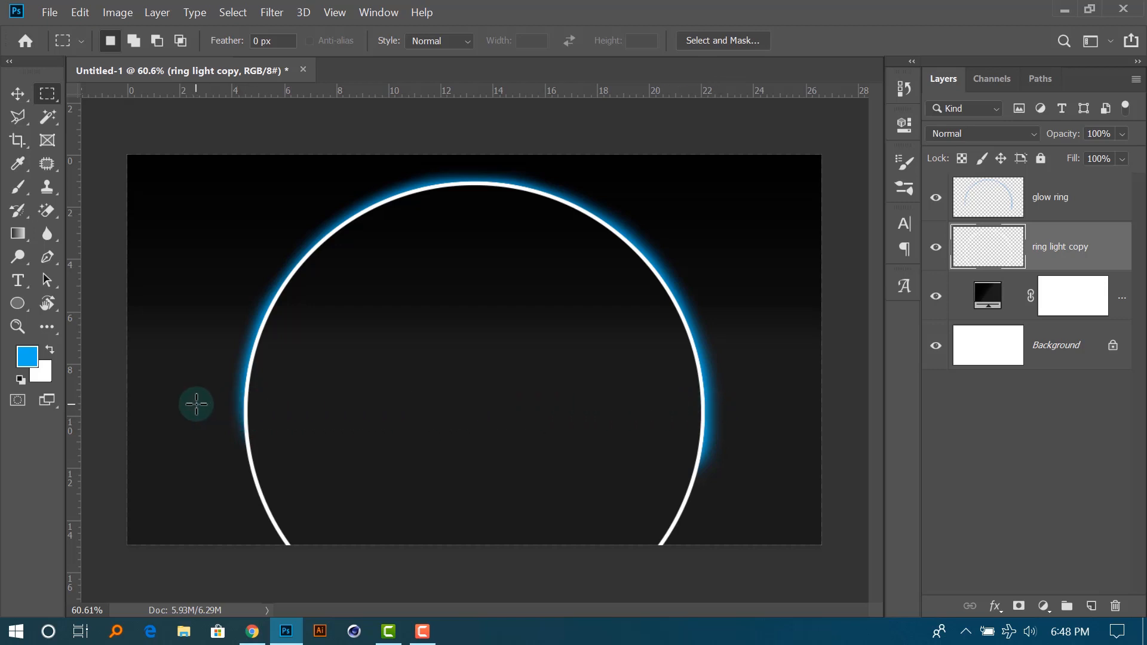
drag(196, 404, 763, 593)
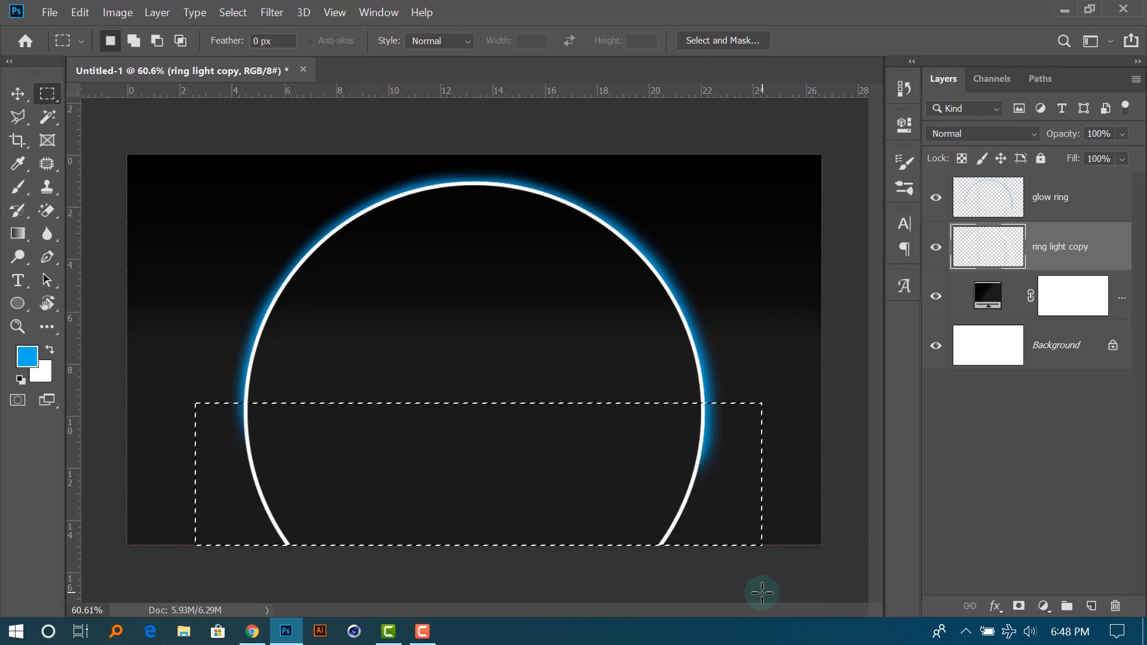
key(Delete)
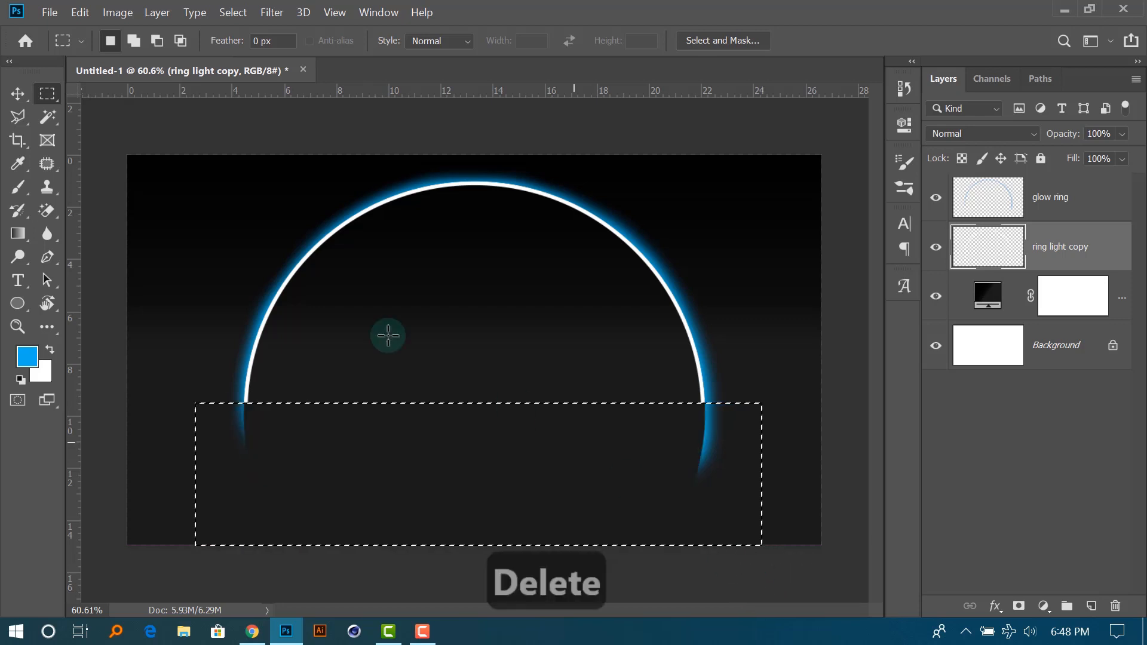
click(17, 94)
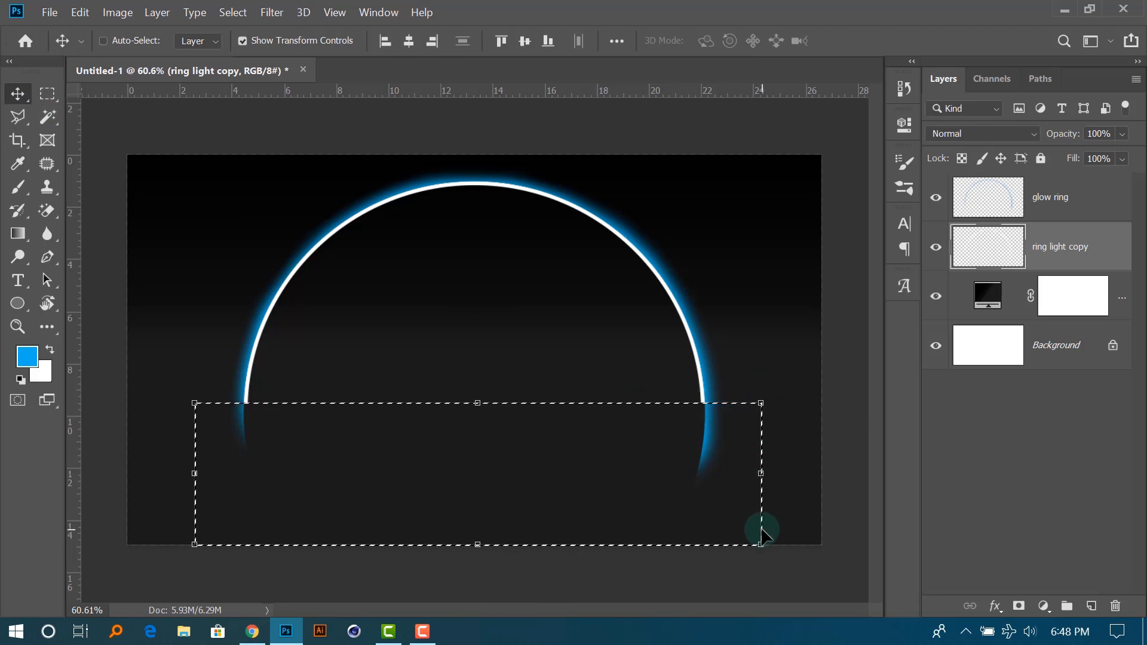
key(ctrl+d)
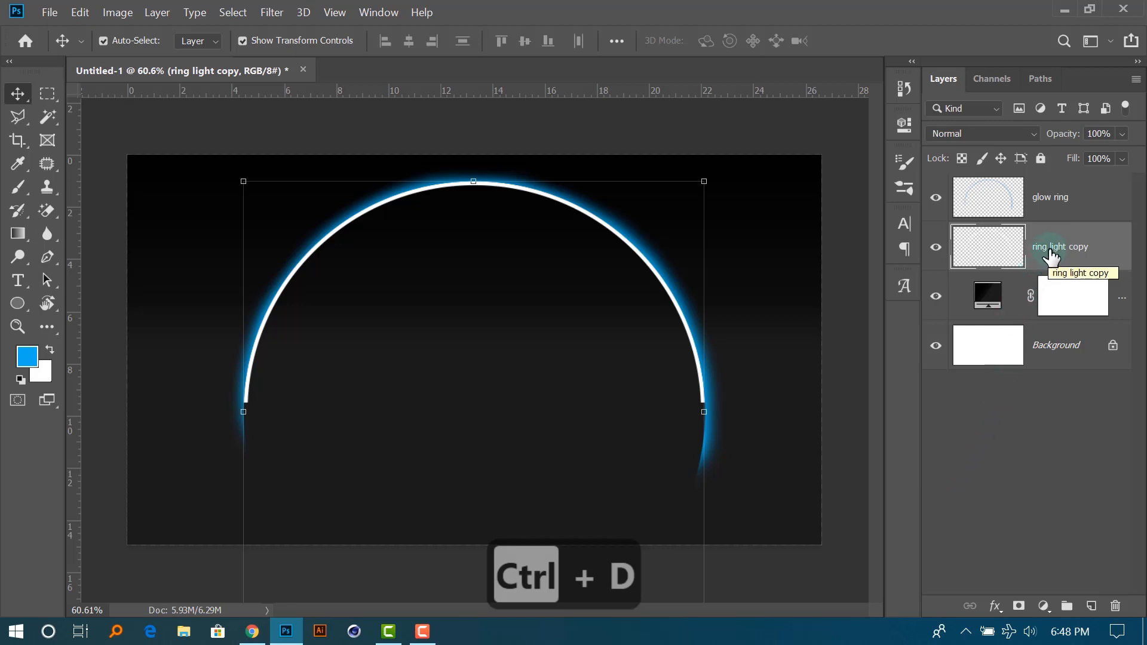
Undo the stray move of the ring alone and move the ring light copy and glow ring layers up together, exposing the uncut bottom arc.
drag(640, 252, 661, 164)
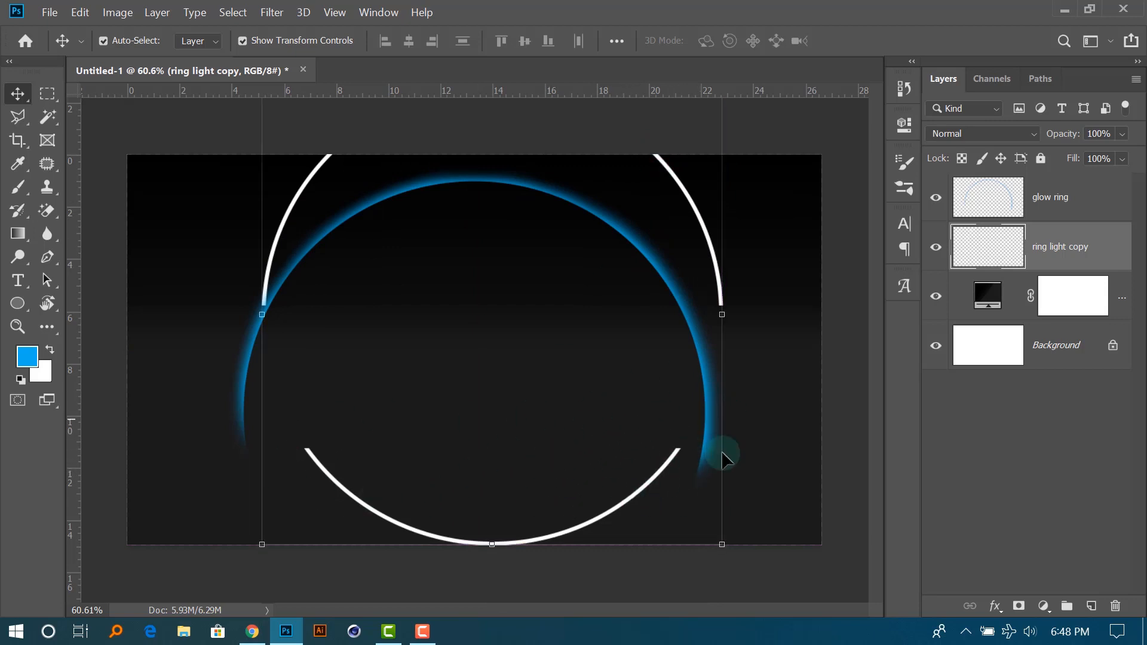
key(ctrl+z)
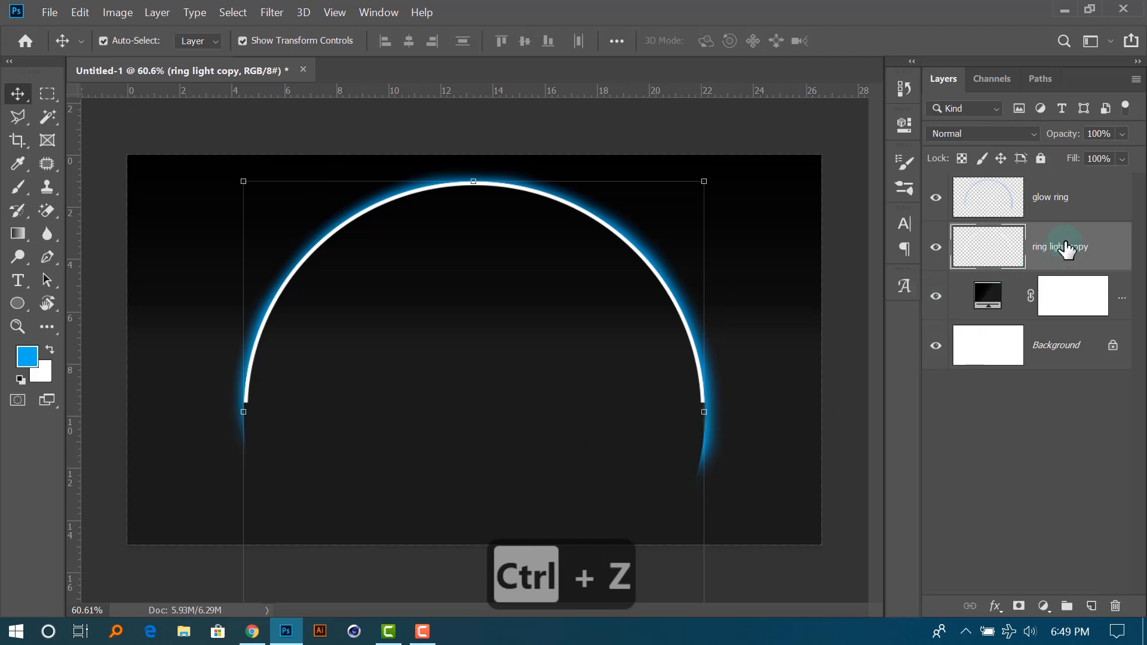
ctrl+click(1082, 199)
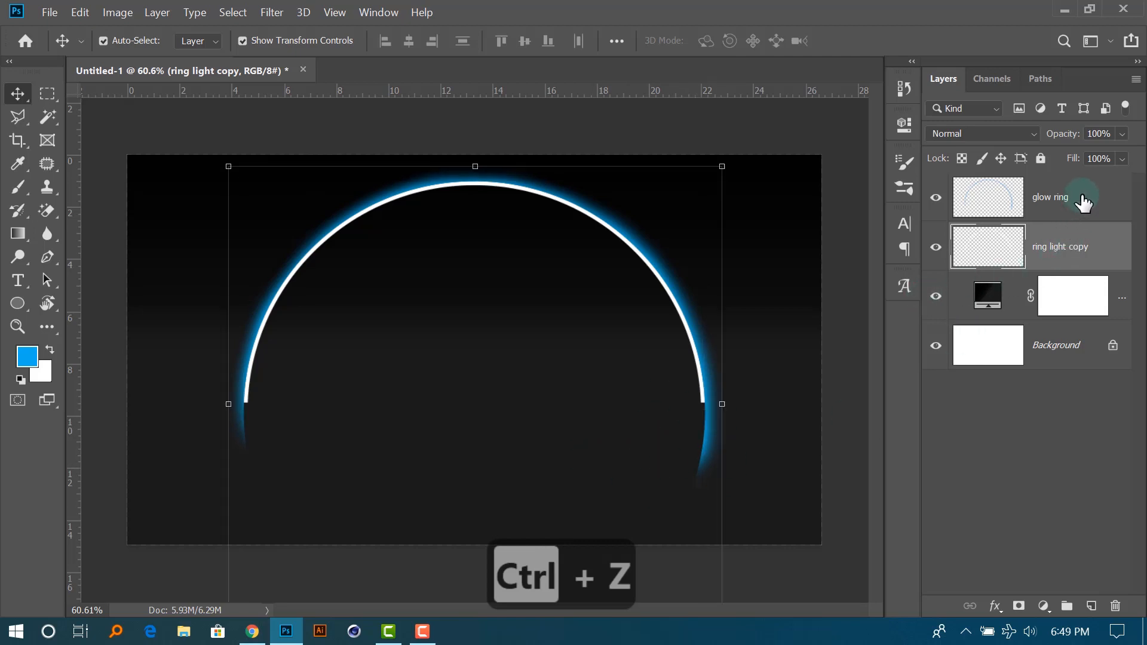
scroll(576, 375, down, 2)
drag(648, 319, 651, 221)
click(1041, 431)
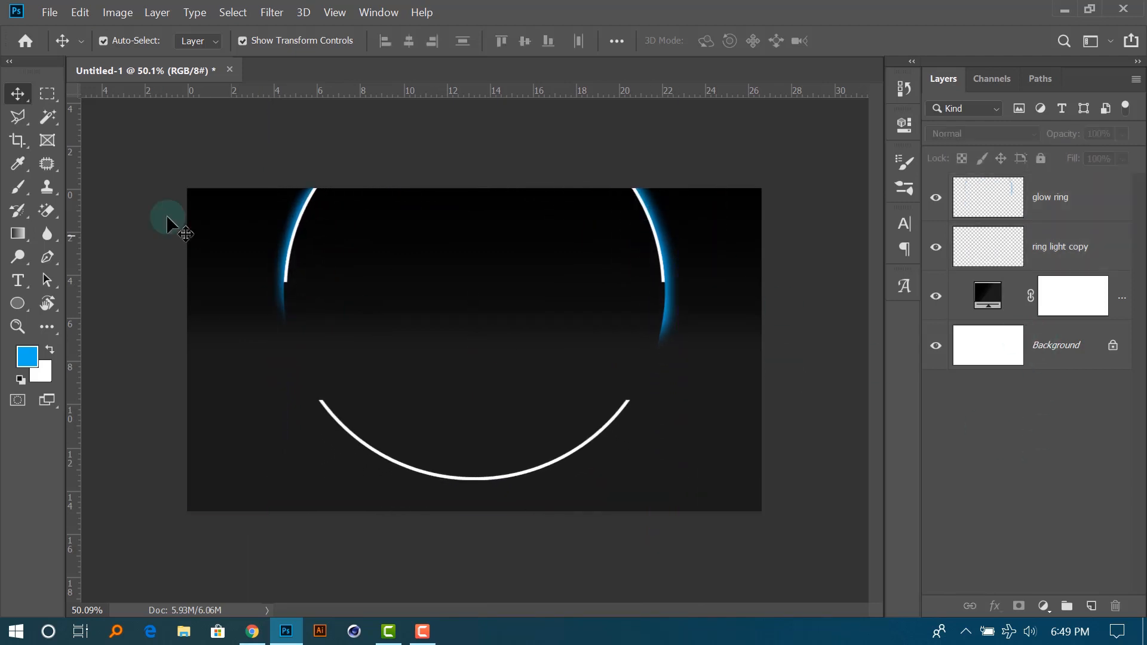
Select the leftover bottom arc with a rectangular marquee, delete it from the ring light copy layer, and deselect.
click(48, 94)
drag(283, 369, 683, 496)
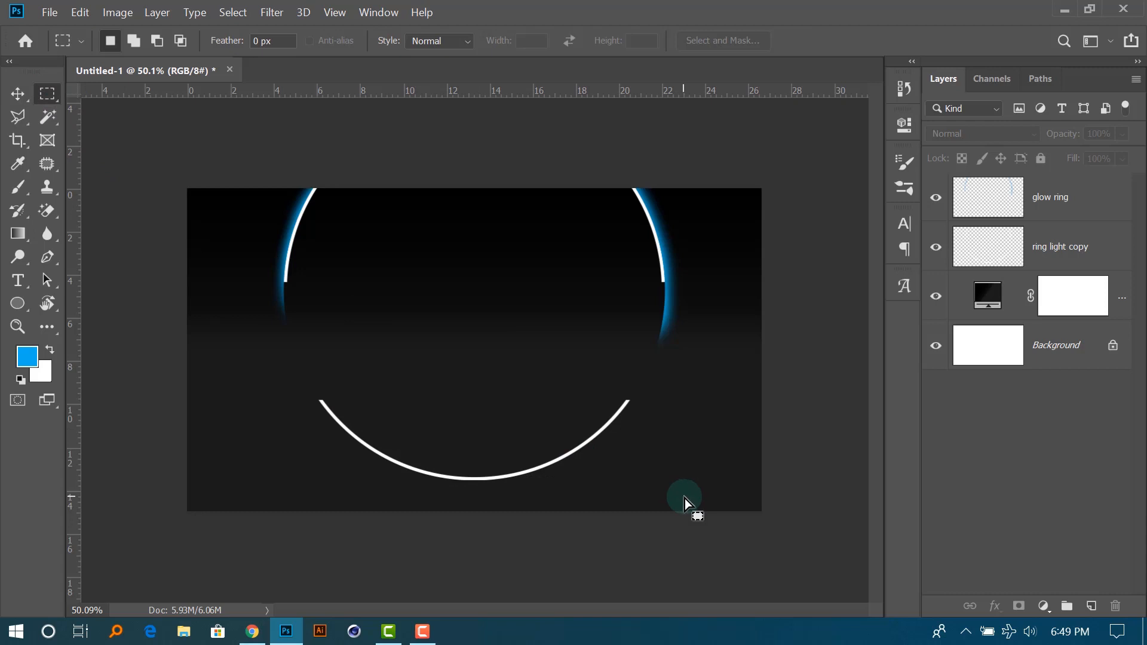
click(1069, 247)
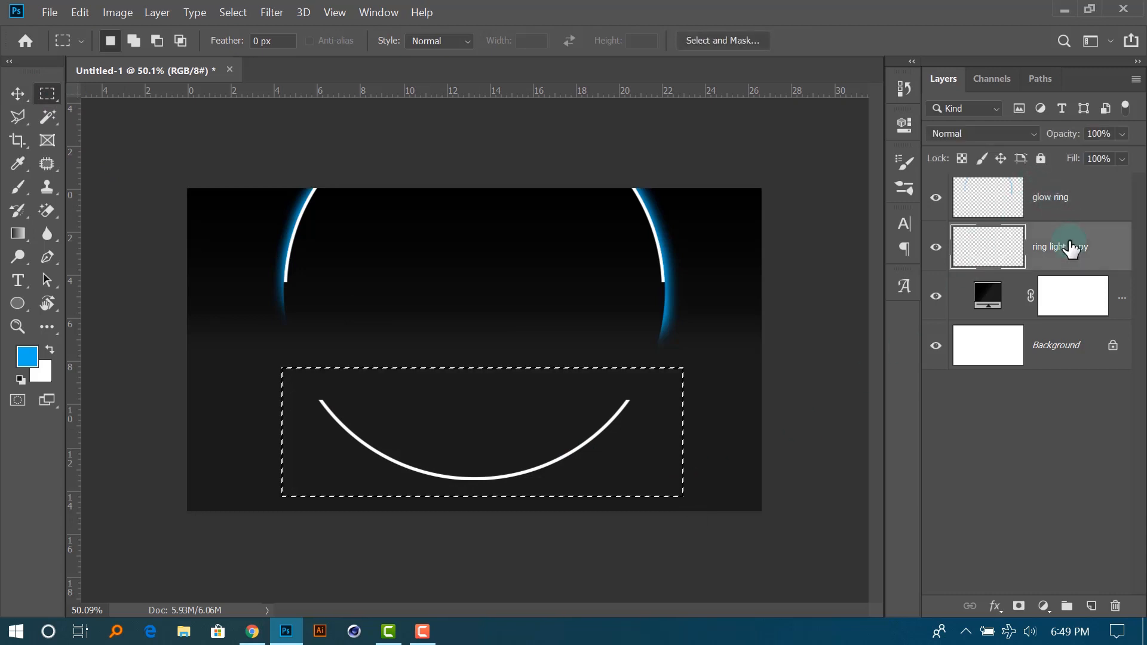
click(936, 248)
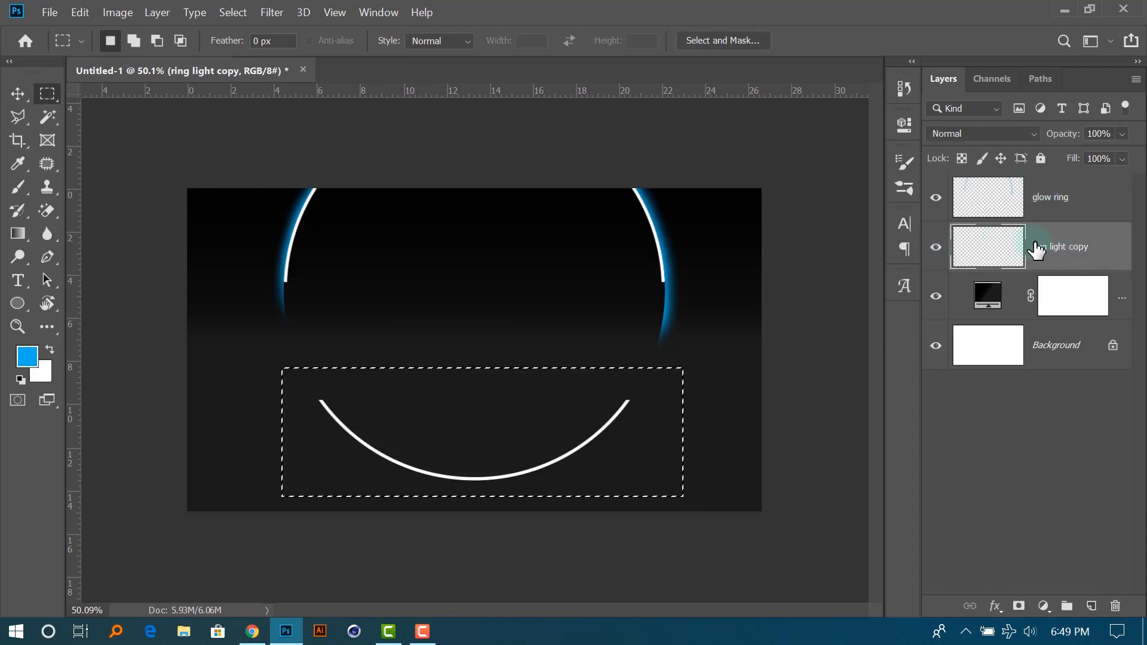
key(Delete)
key(ctrl+d)
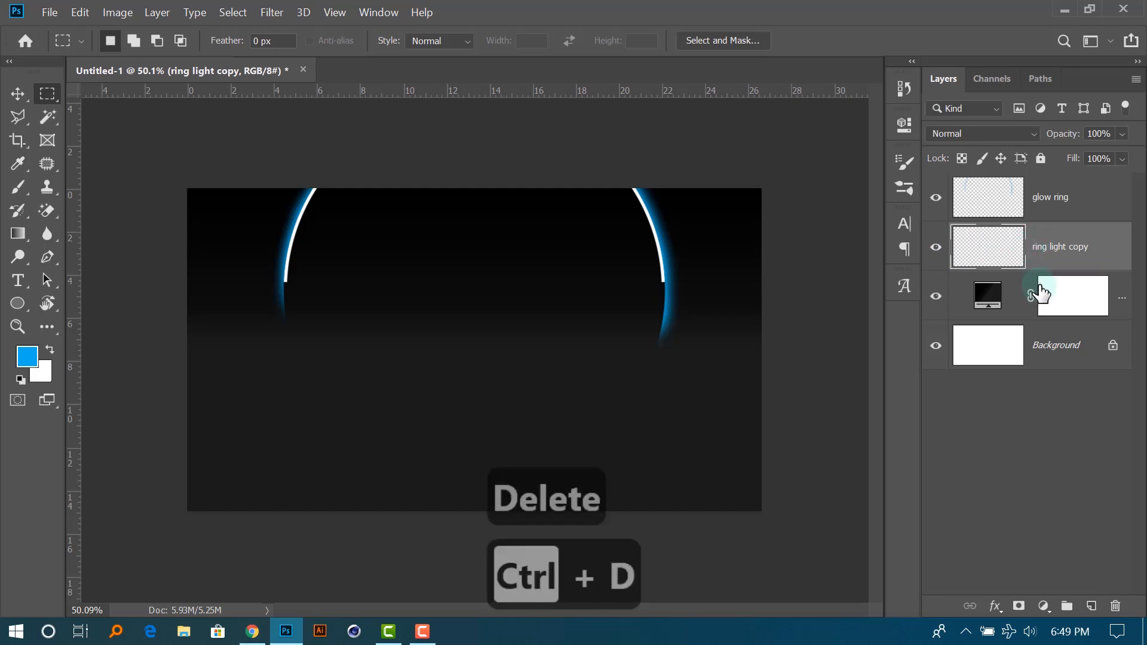
Select the glow ring and ring light copy layers together and move them down so the whole half ring sits inside the canvas.
ctrl+click(1059, 203)
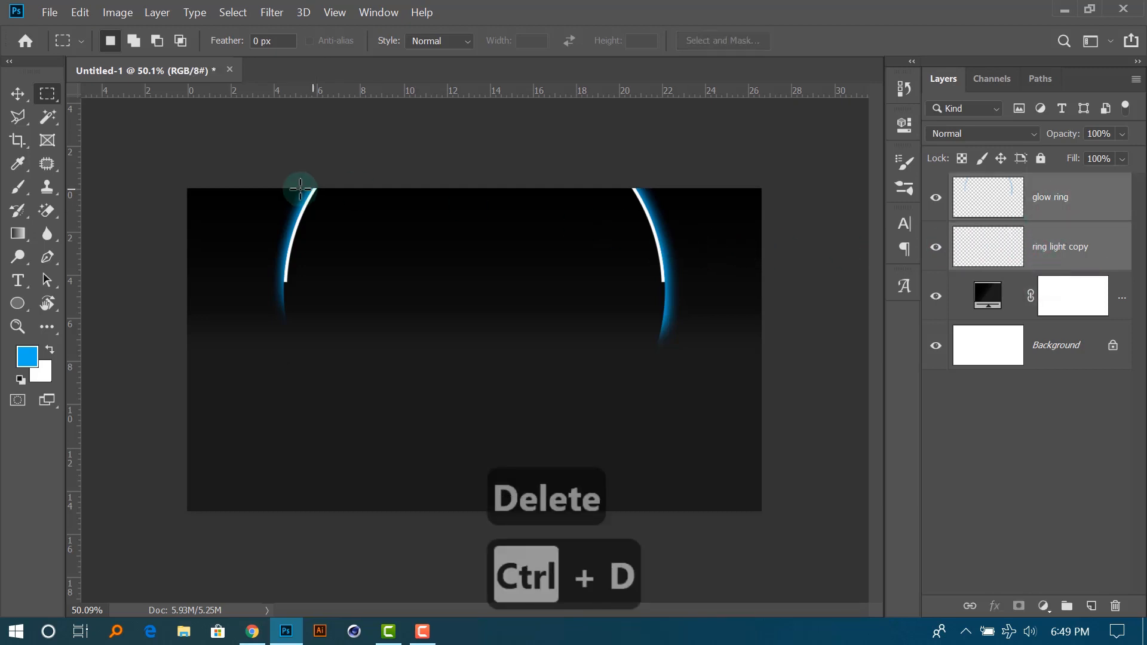
key(v)
drag(653, 226, 658, 342)
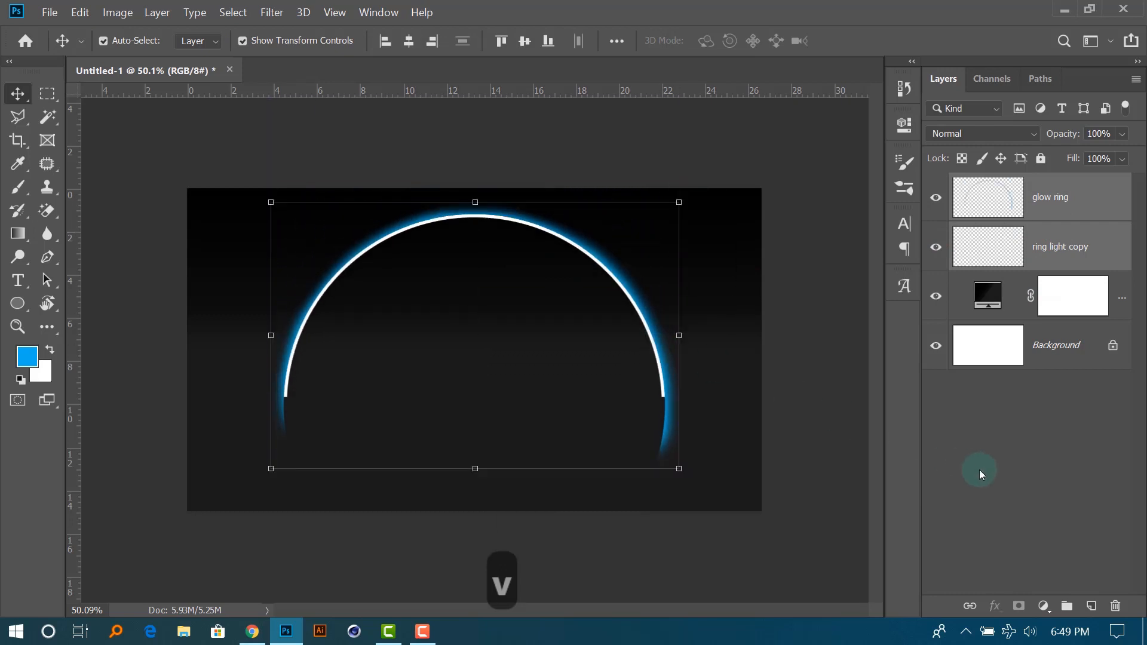
click(990, 451)
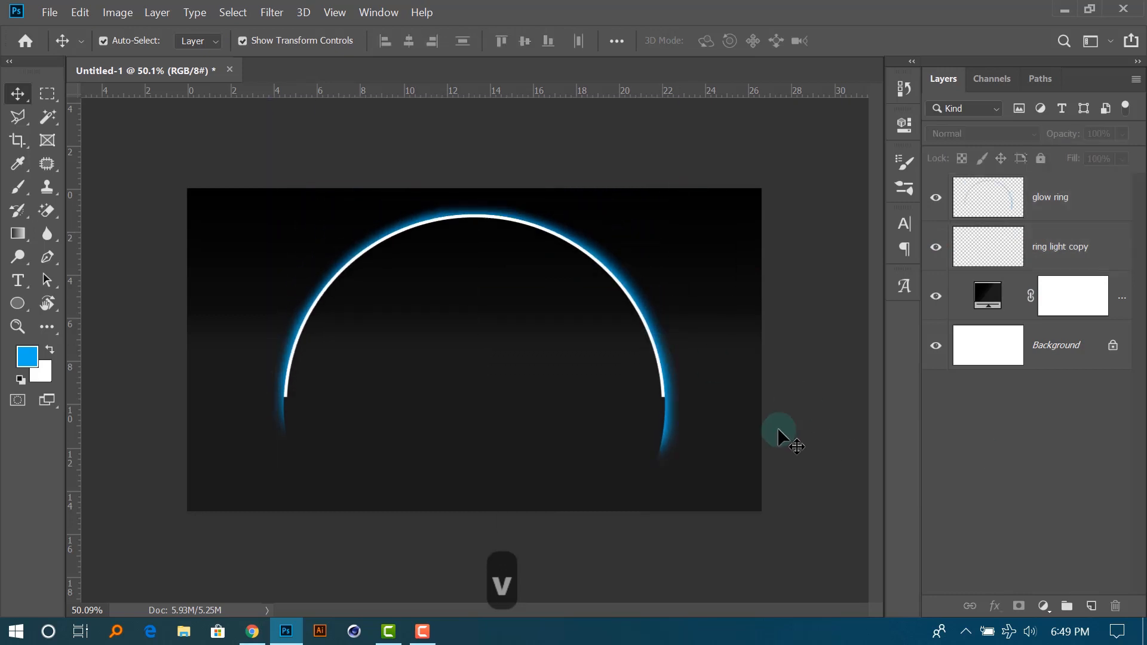
Delete the part of the glow ring layer that extends below the white arc's ends, using a rectangular marquee, and deselect.
scroll(704, 433, up, 10)
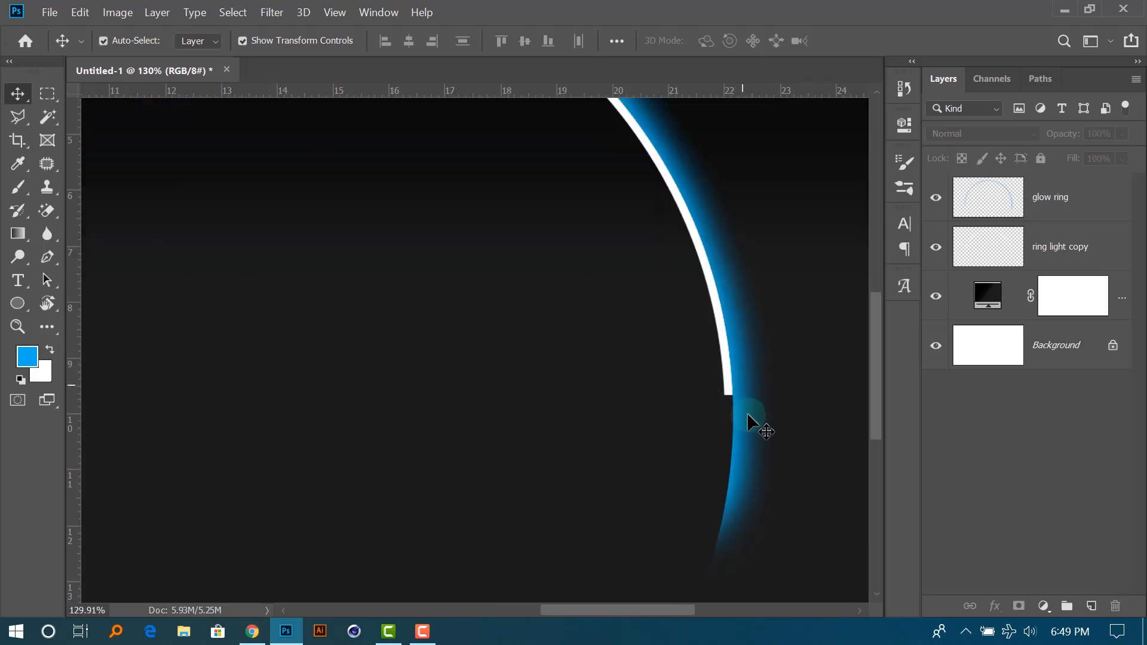
click(974, 206)
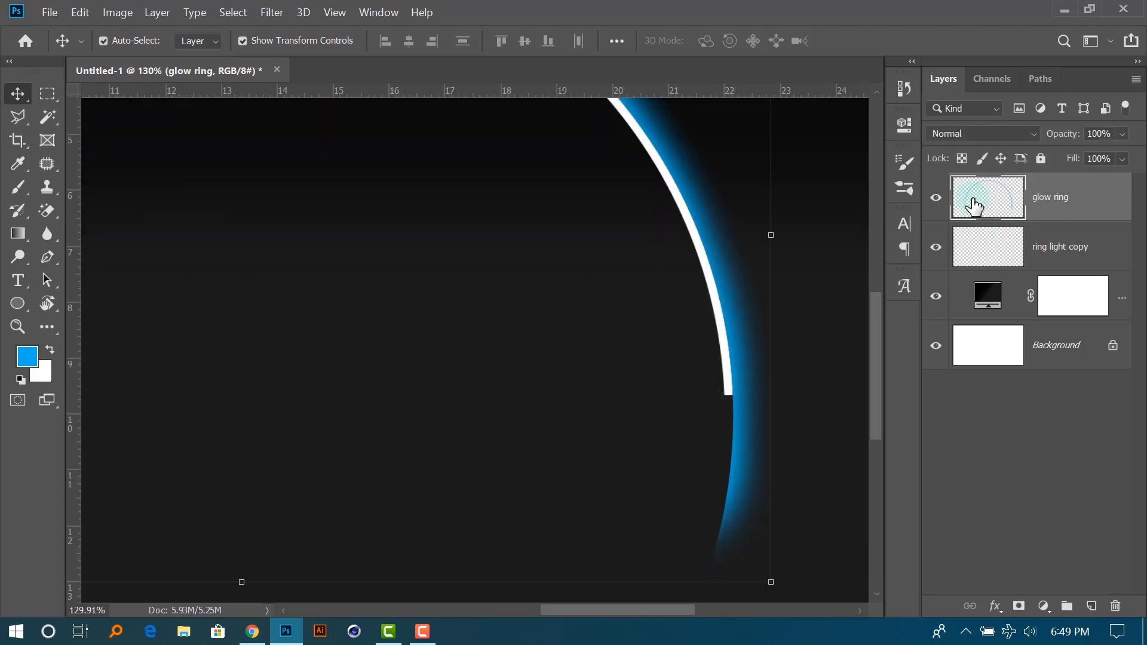
click(937, 199)
click(937, 199)
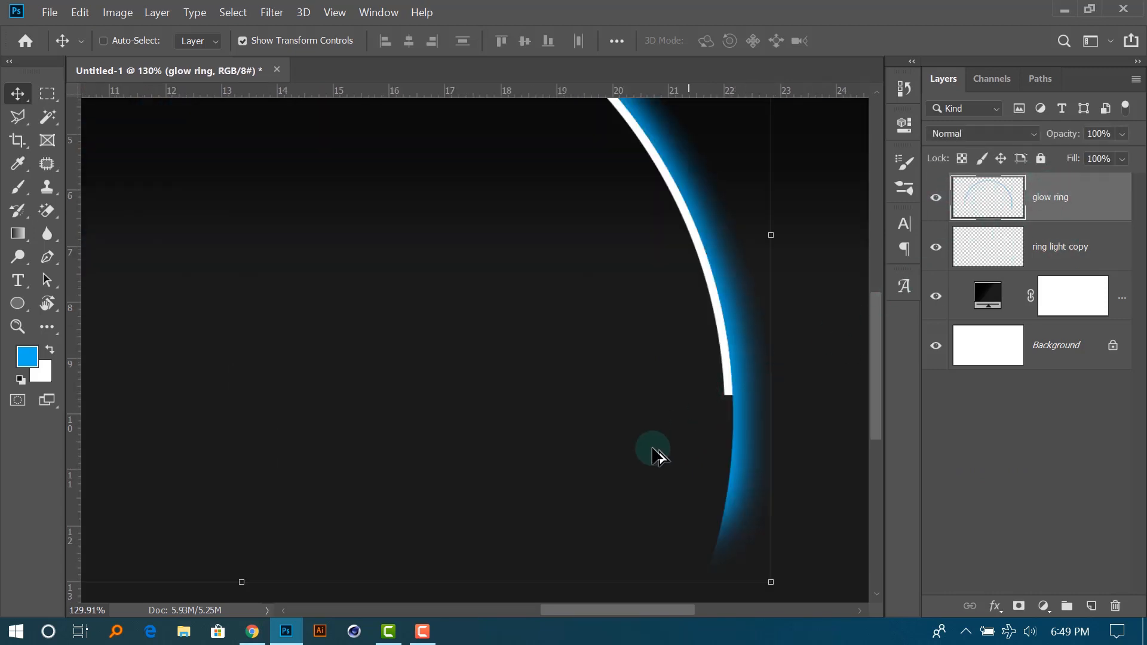
scroll(655, 455, down, 3)
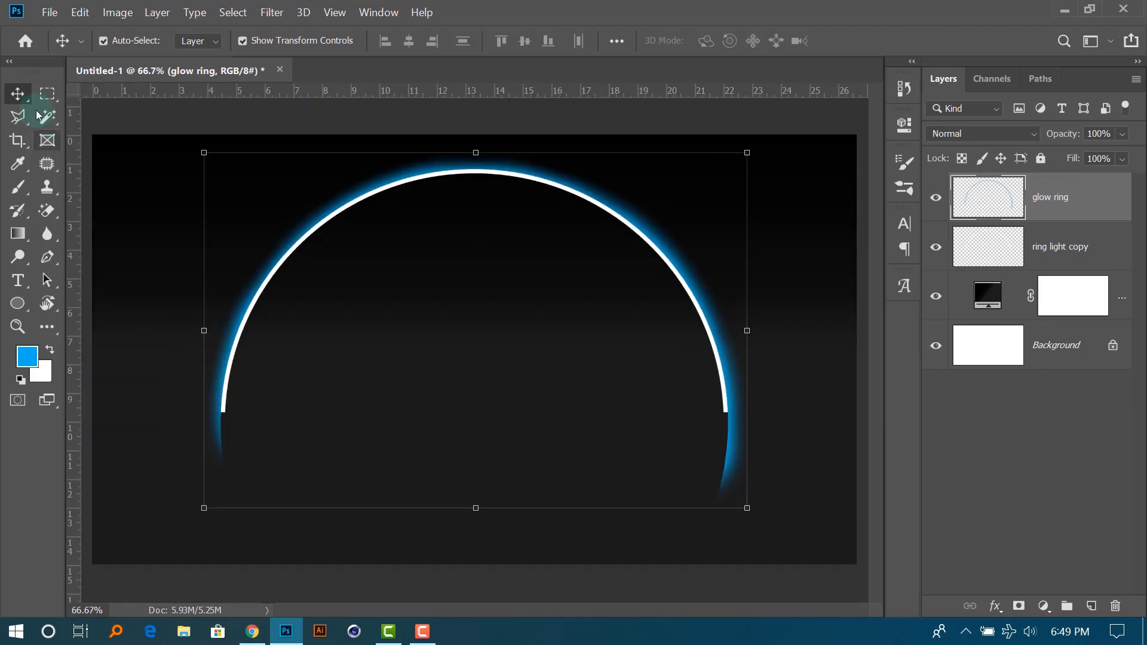
click(48, 96)
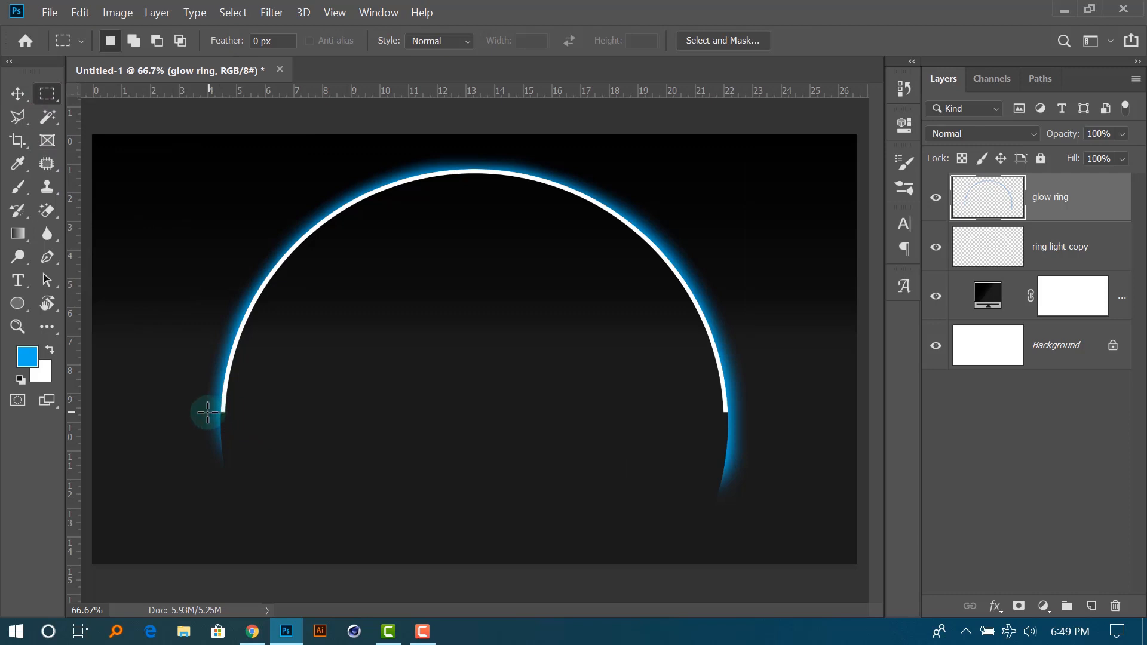
drag(171, 413, 819, 543)
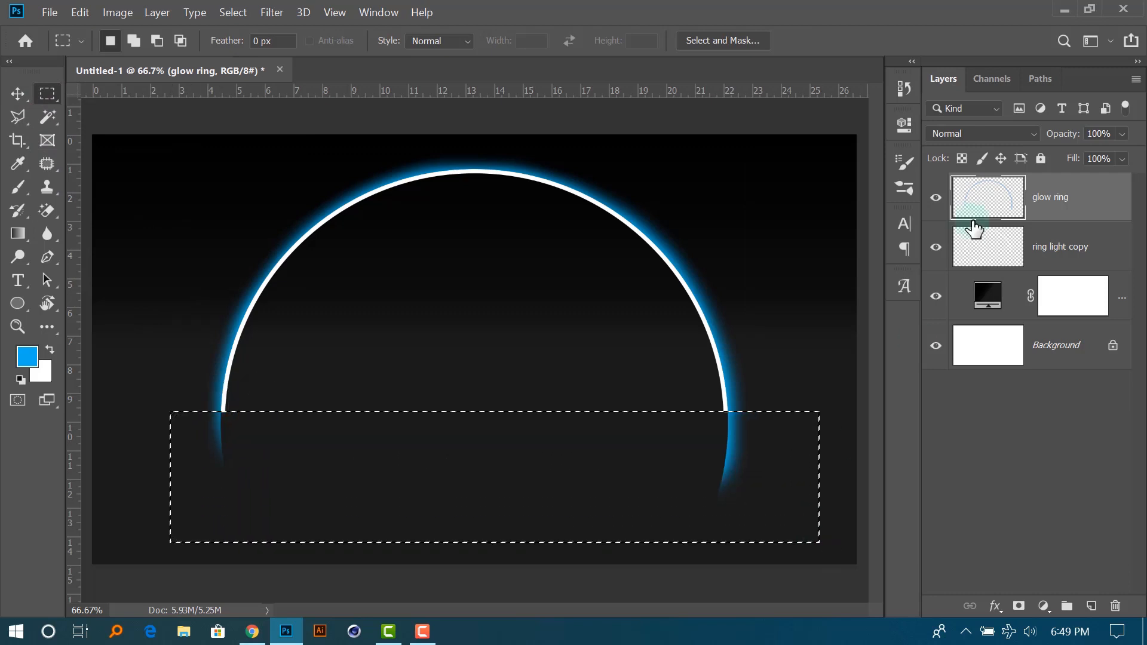
click(935, 198)
click(936, 198)
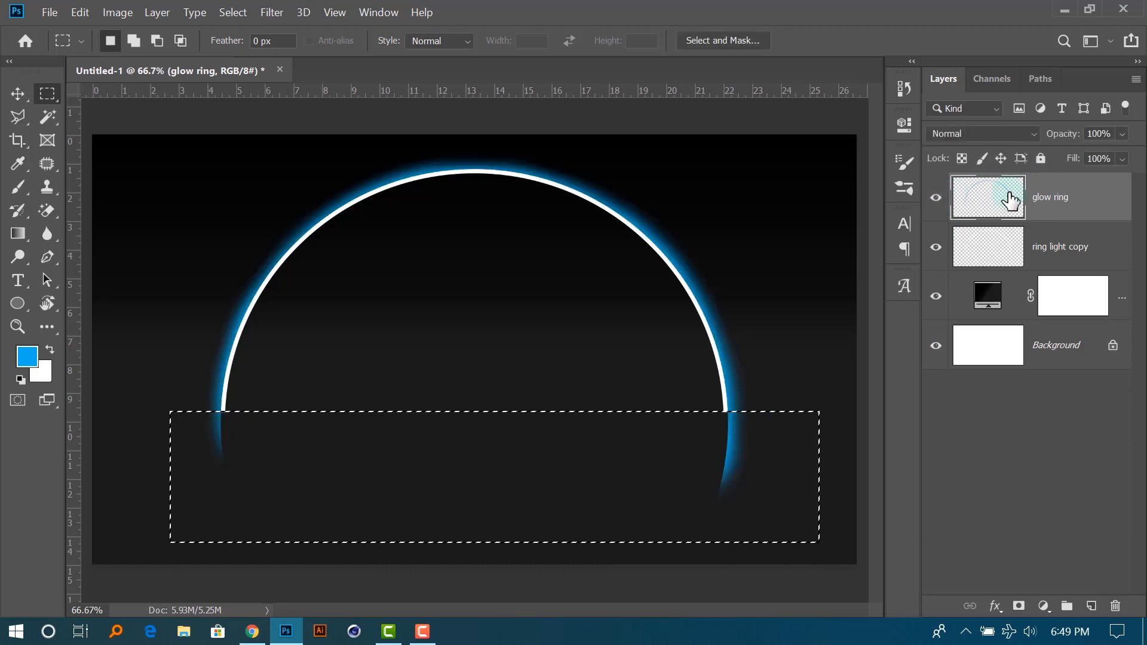
key(Delete)
key(ctrl+d)
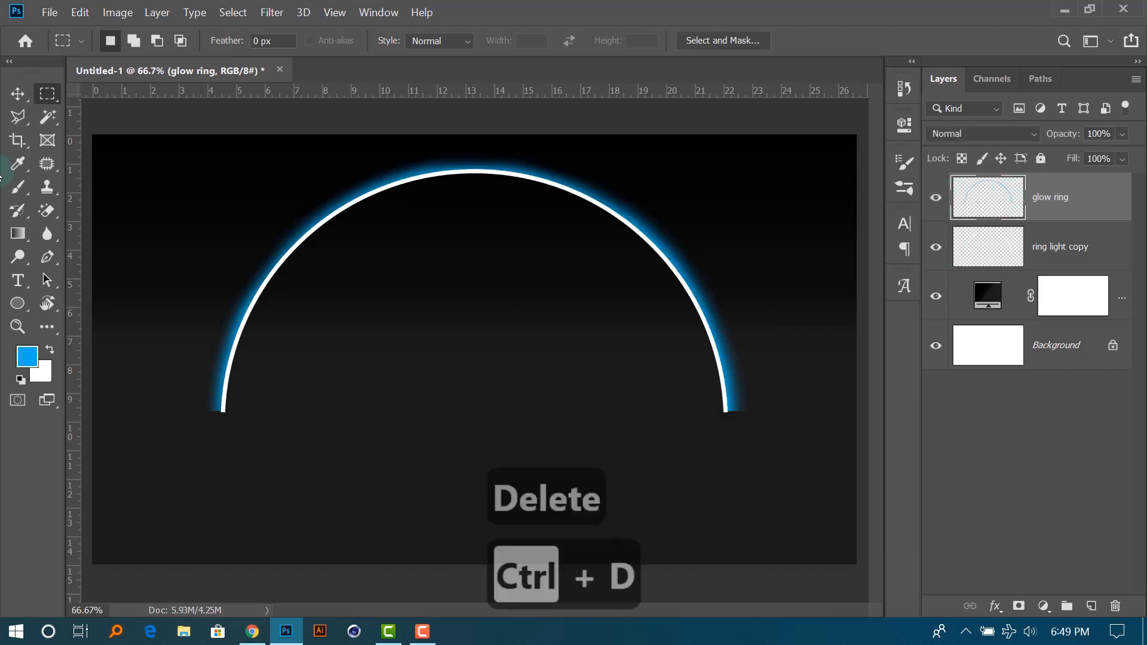
click(17, 93)
click(998, 461)
scroll(583, 472, down, 1)
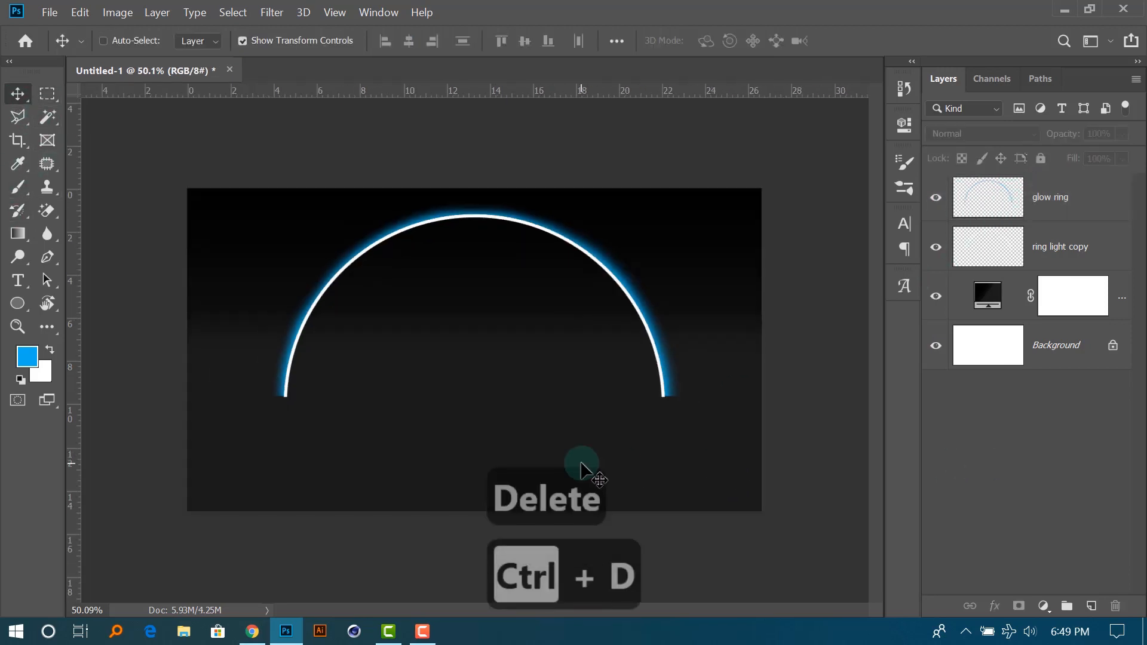
scroll(512, 346, up, 1)
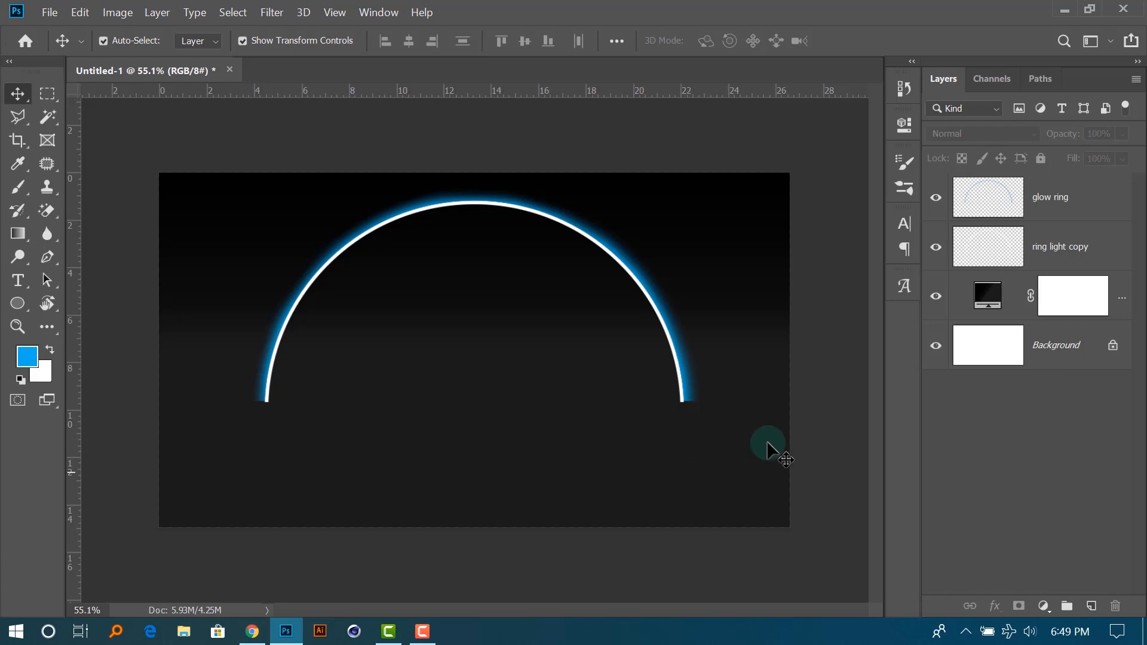
scroll(769, 449, up, 2)
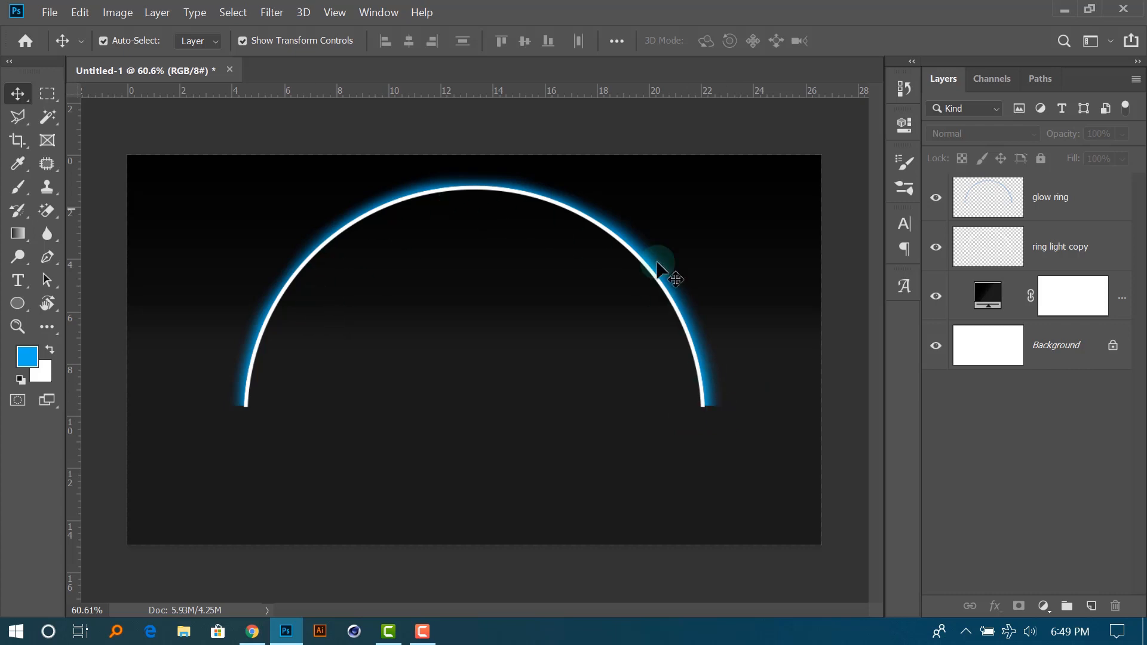
scroll(758, 446, up, 7)
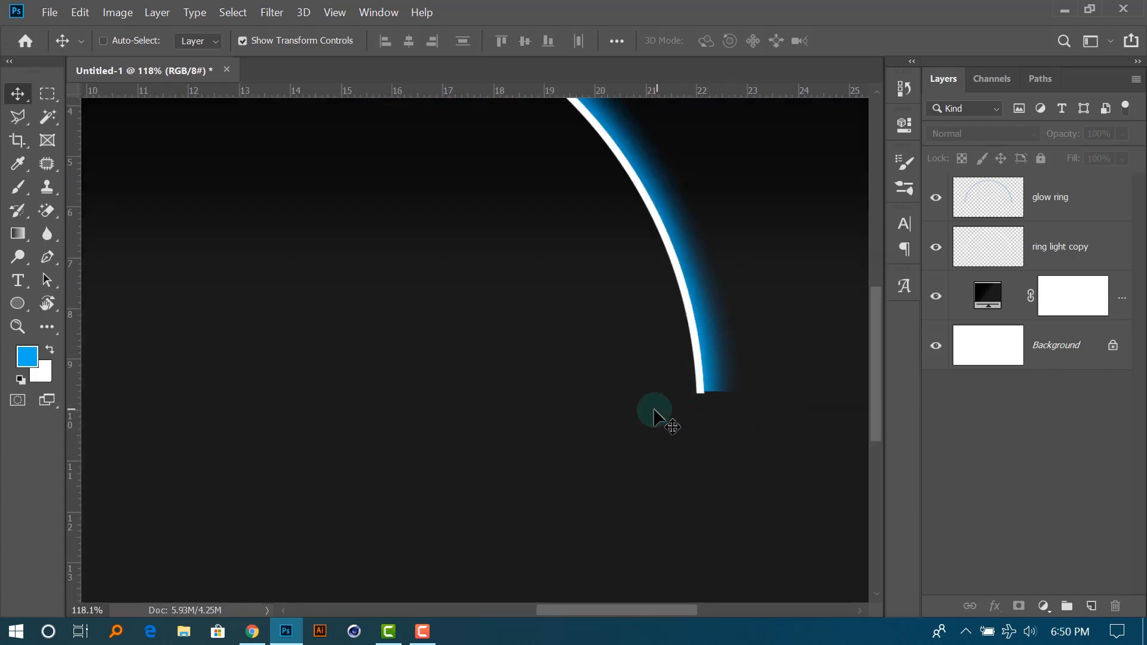
scroll(659, 415, down, 7)
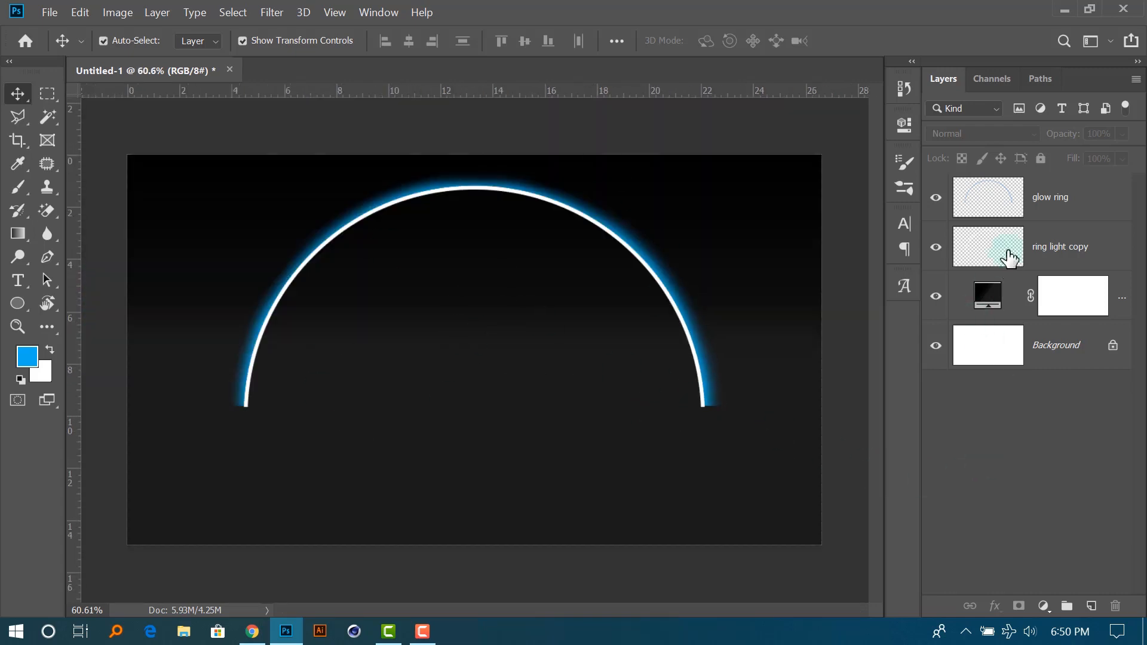
Create a new layer on top and paint one soft blue spot inside the arc with a 300 px brush.
click(1091, 607)
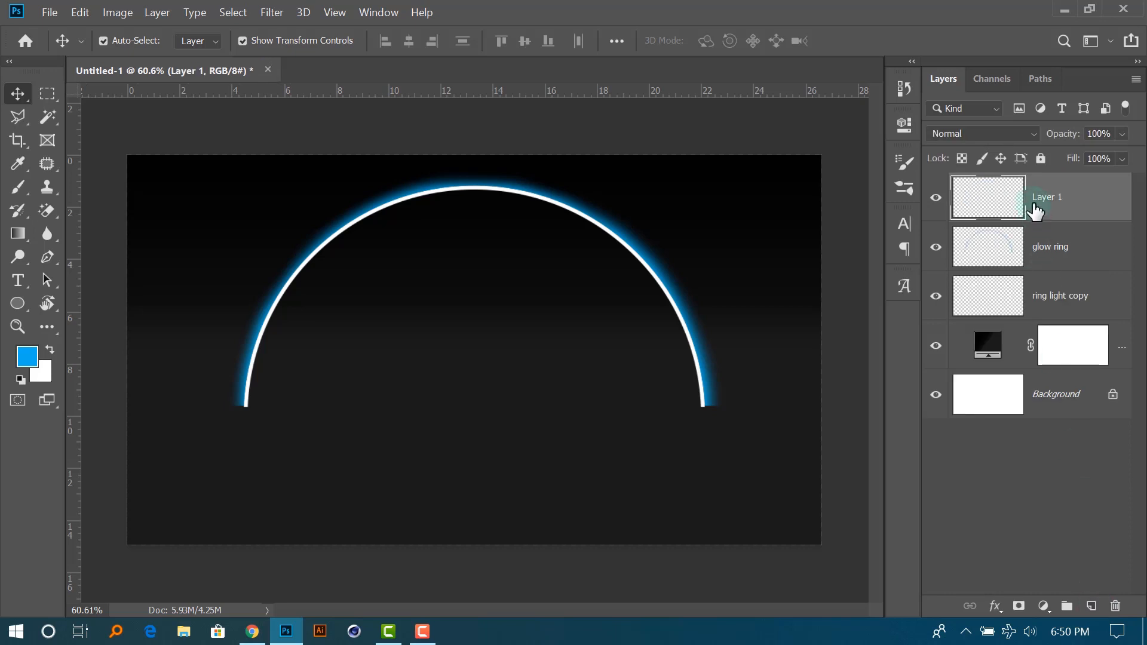
key(b)
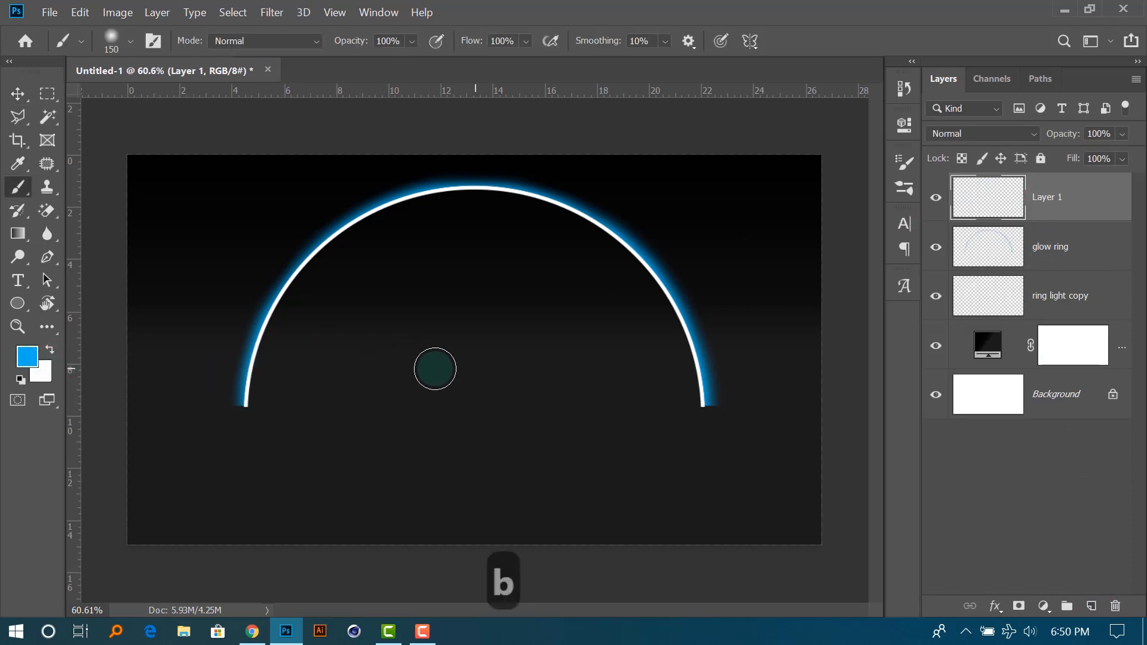
click(48, 377)
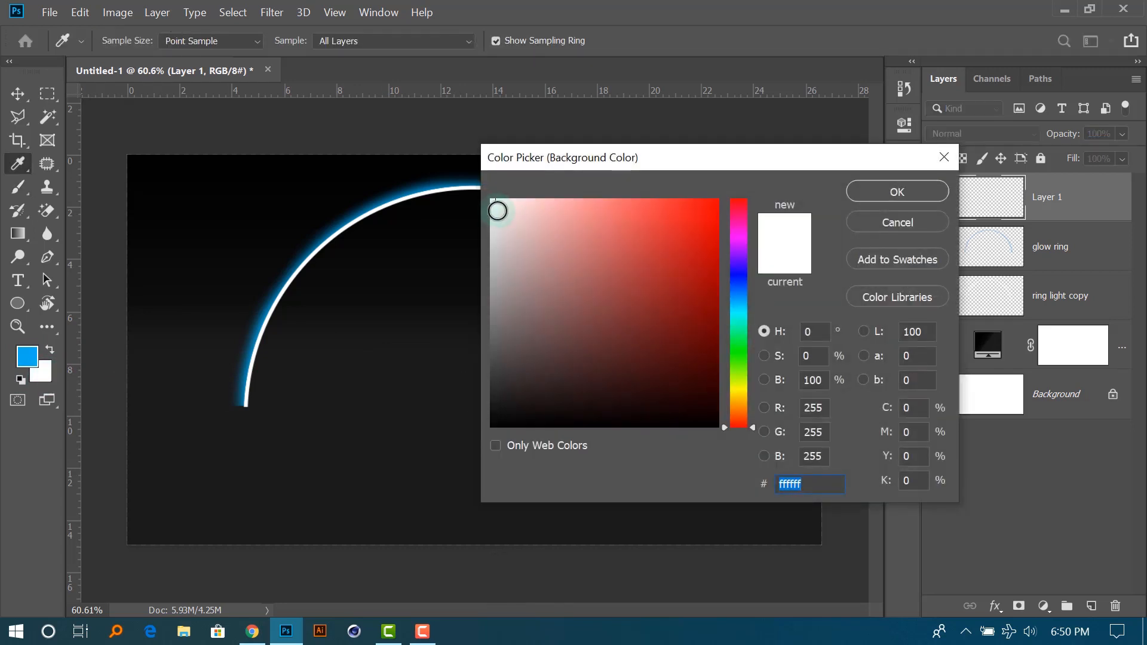
click(897, 192)
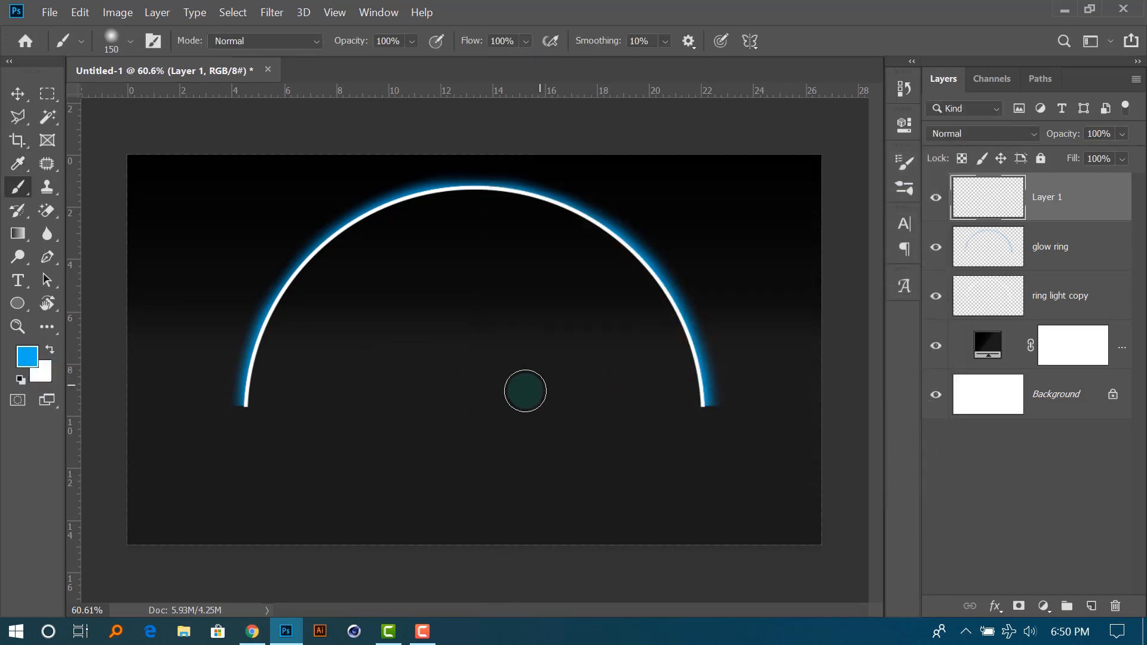
key(bracketright)
key(bracketright)
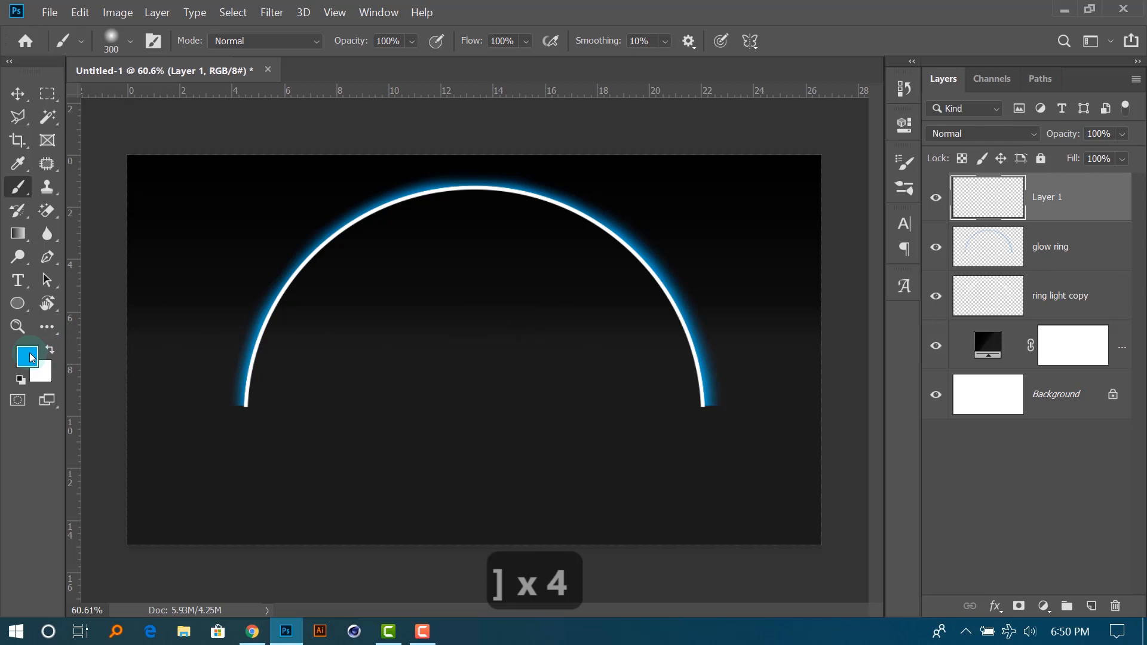
click(485, 353)
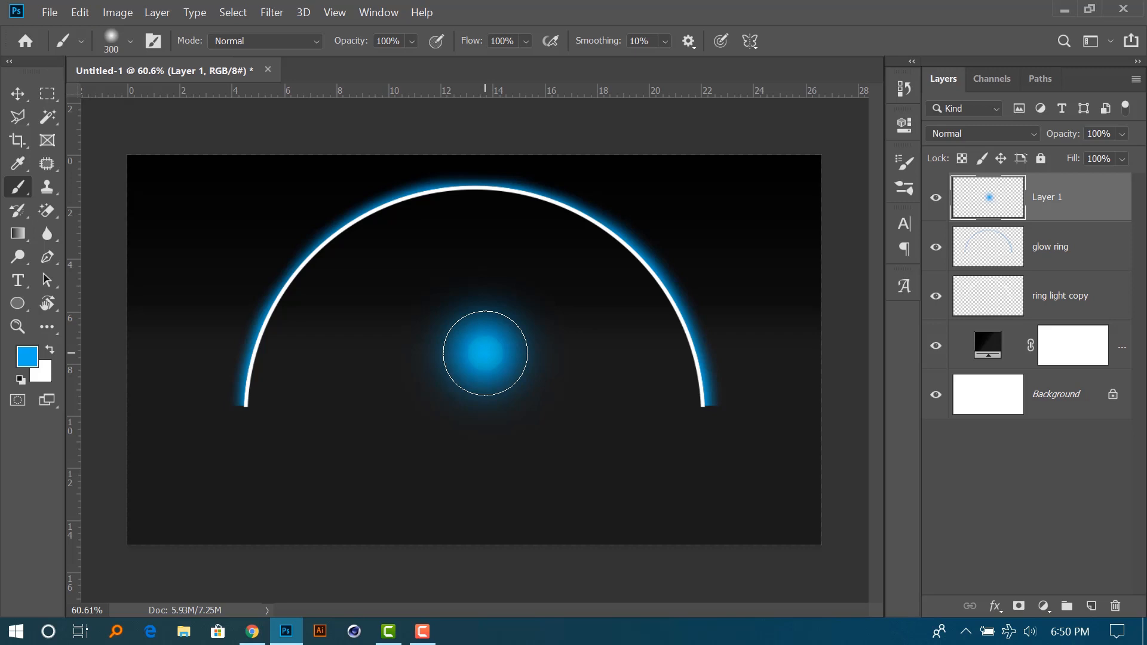
Swap the colours to white, reduce the brush to 200 px, and paint one soft spot in the blue spot's centre.
key(x)
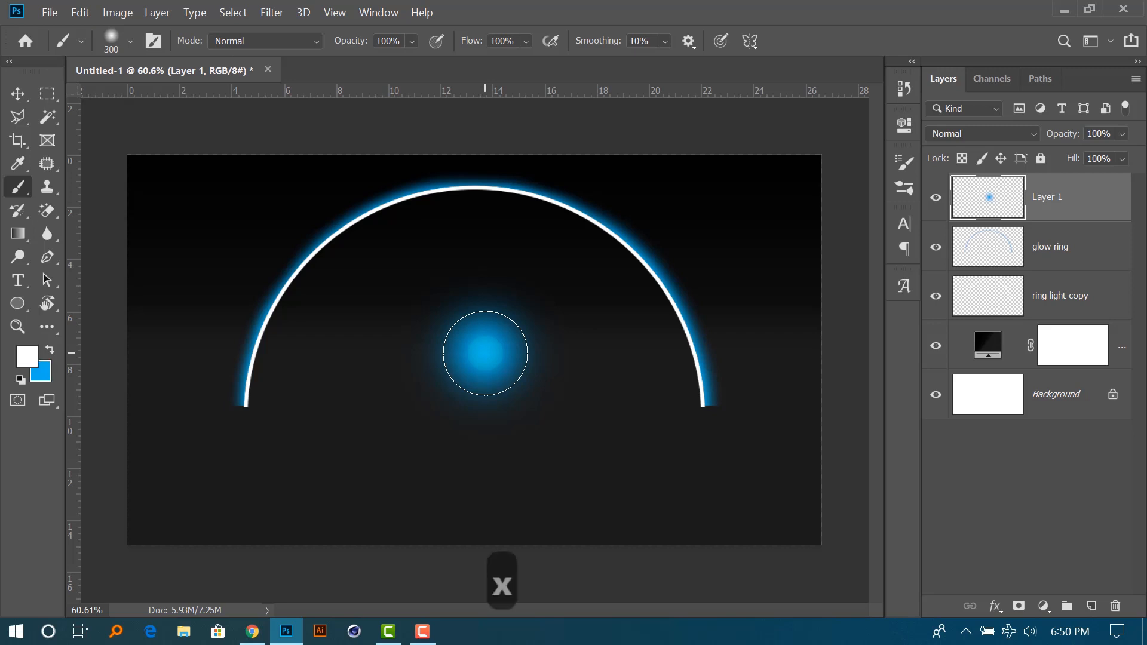
key(bracketleft)
key(bracketleft)
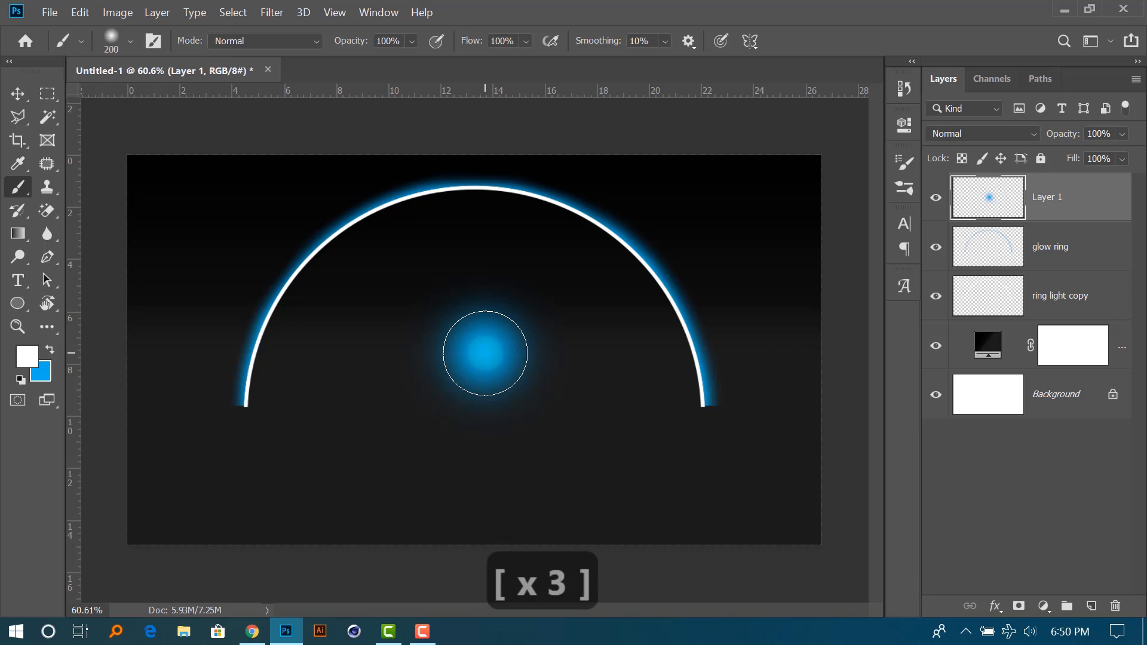
click(485, 353)
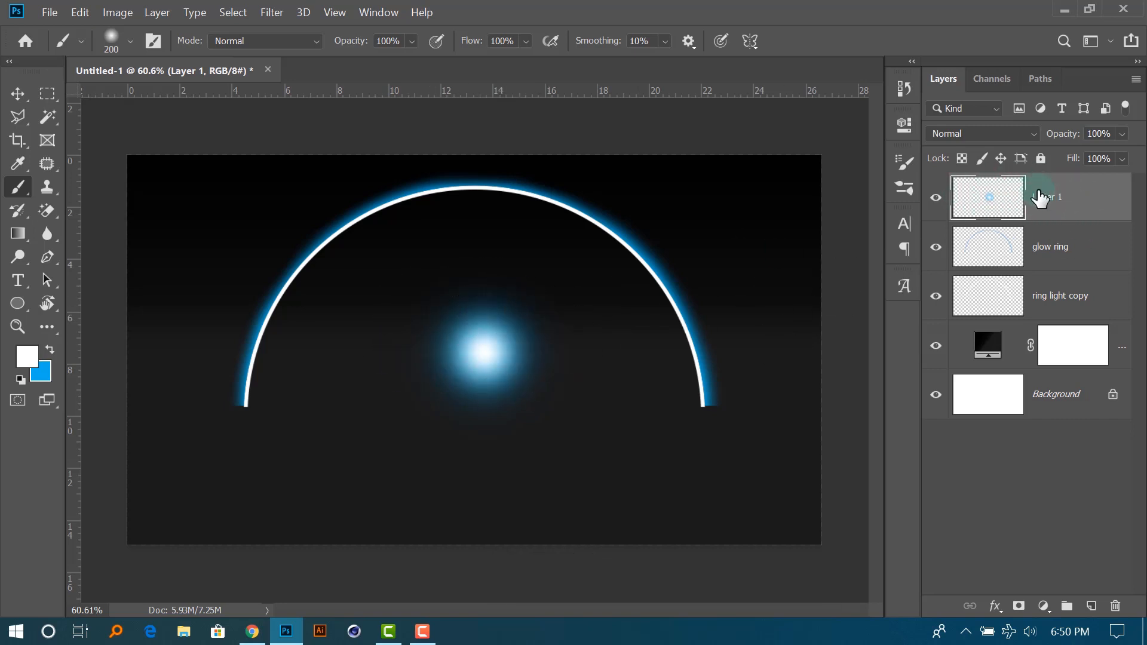
Move the glowing spot on Layer 1 onto the right end of the half ring and deselect the layer.
key(v)
mouse_move(559, 348)
mouse_down()
mouse_move(547, 347)
mouse_move(679, 293)
mouse_move(672, 386)
mouse_move(655, 354)
mouse_move(714, 395)
mouse_move(735, 395)
mouse_up()
click(1036, 479)
scroll(488, 416, down, 2)
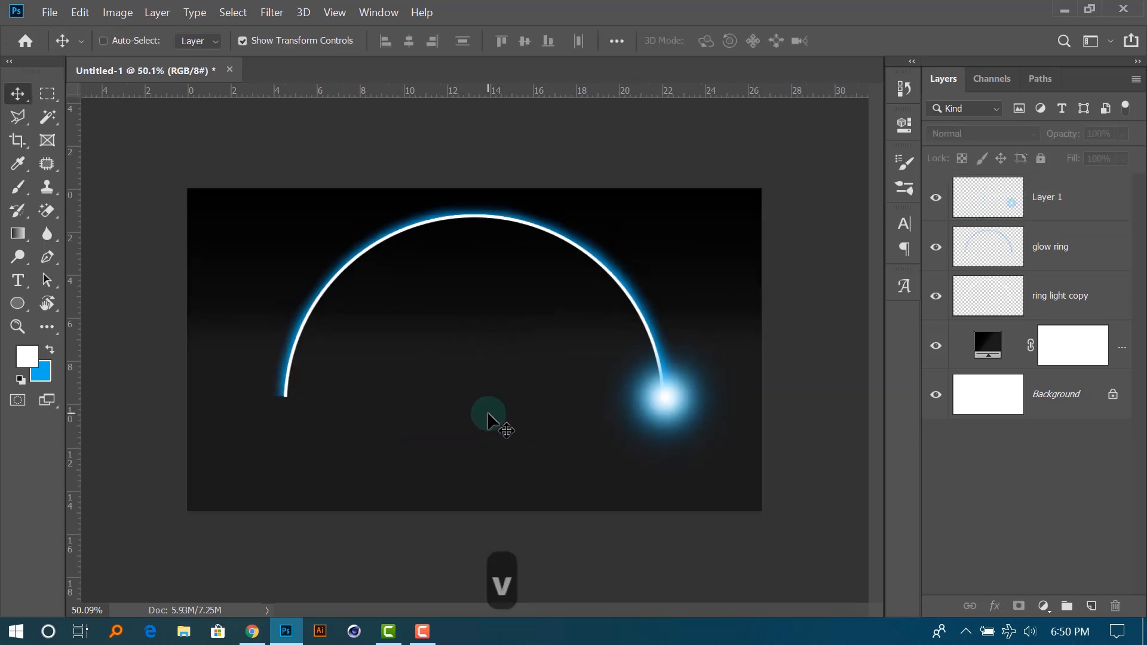
Squash the glowing spot on Layer 1 to 11.55% height and move the flat streak up onto the half ring's right end.
scroll(744, 419, up, 1)
click(717, 398)
scroll(775, 415, up, 5)
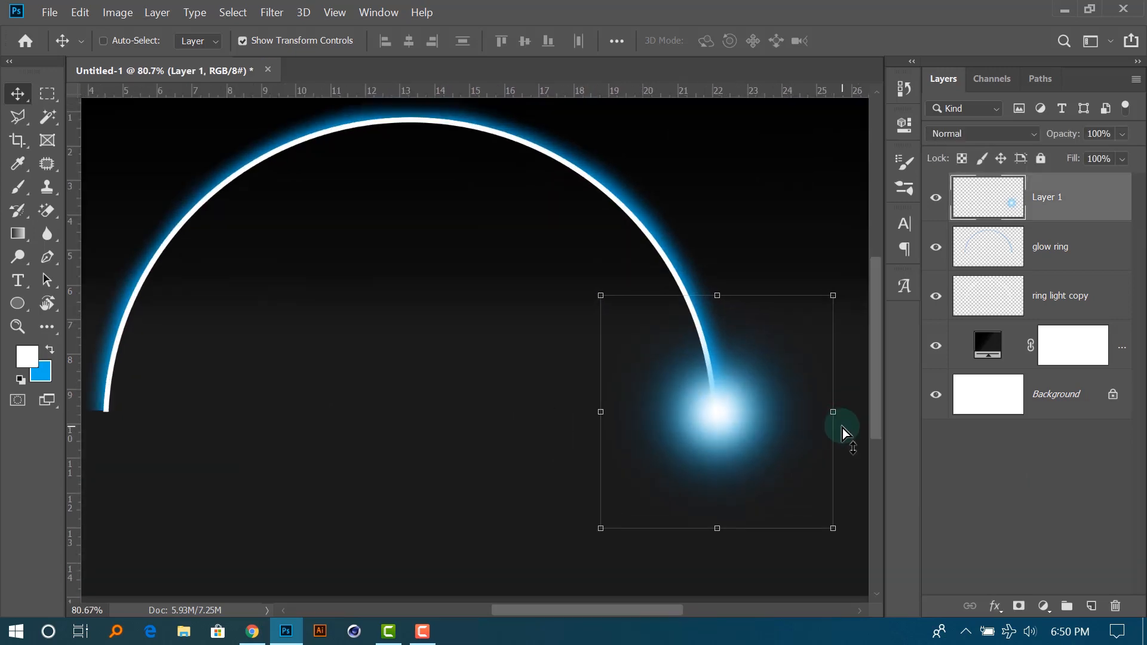
drag(804, 361, 636, 315)
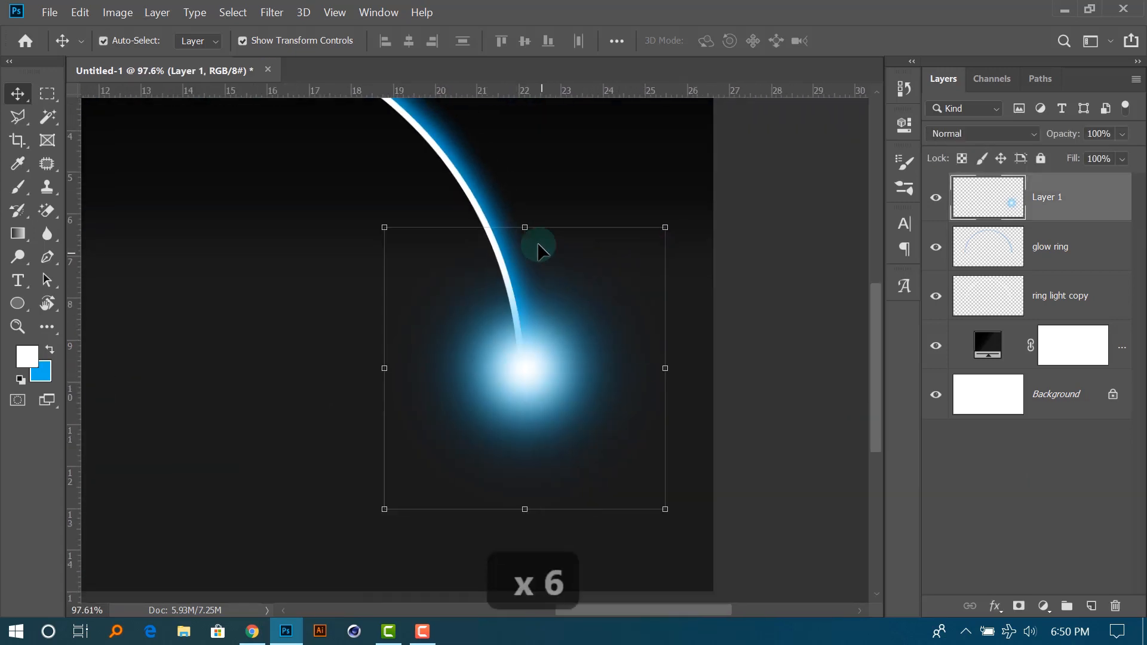
drag(527, 226, 561, 478)
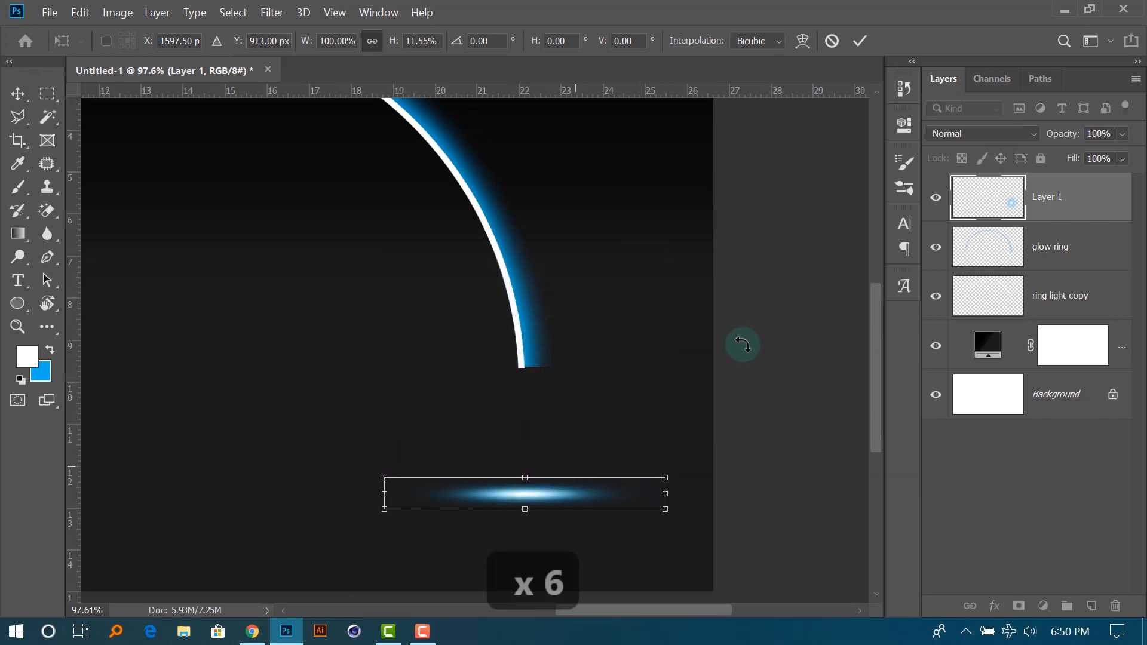
click(860, 40)
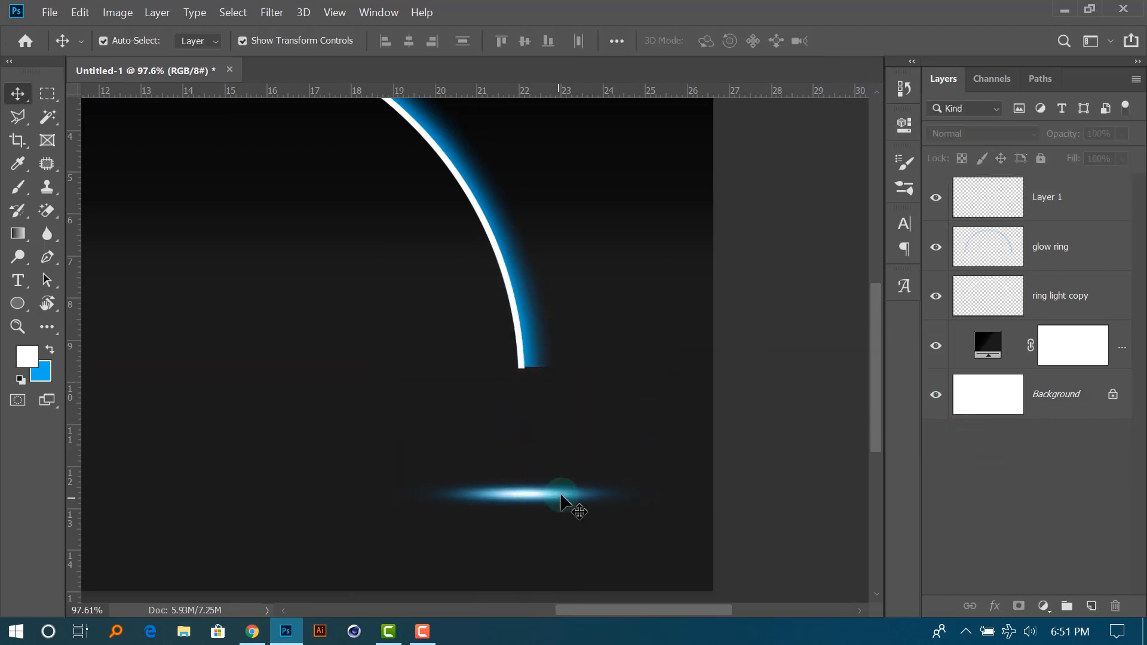
drag(569, 501, 563, 367)
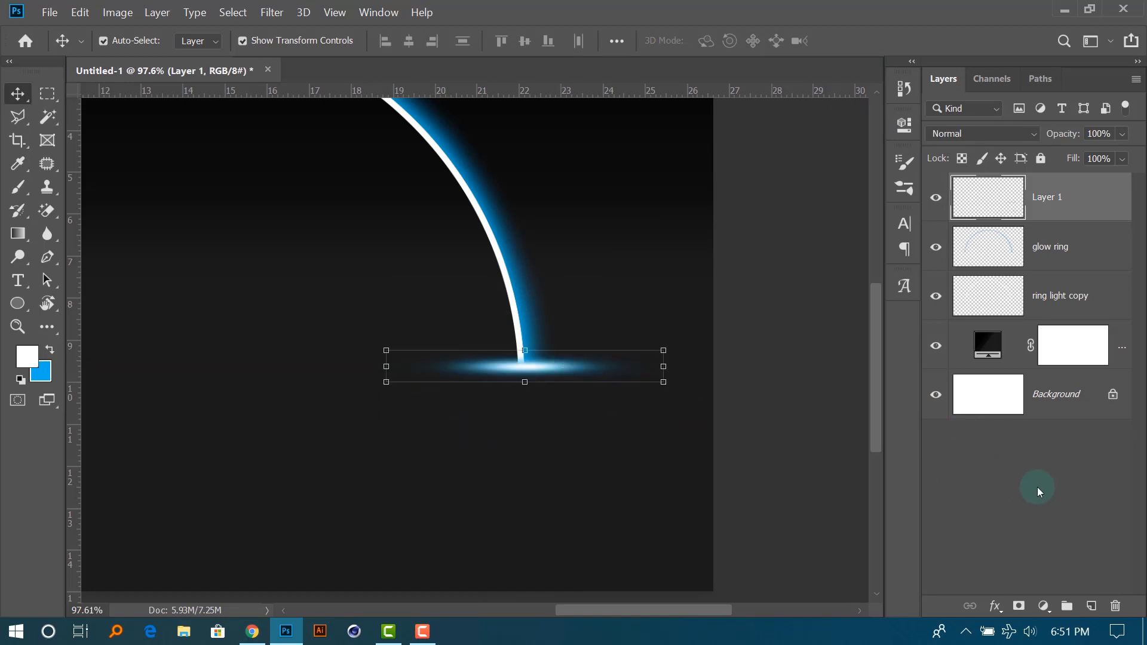
Flatten the light streak on Layer 1 further by scaling its height to 69.64%, keeping the width at 100%.
click(1037, 487)
scroll(608, 422, down, 5)
scroll(720, 436, down, 3)
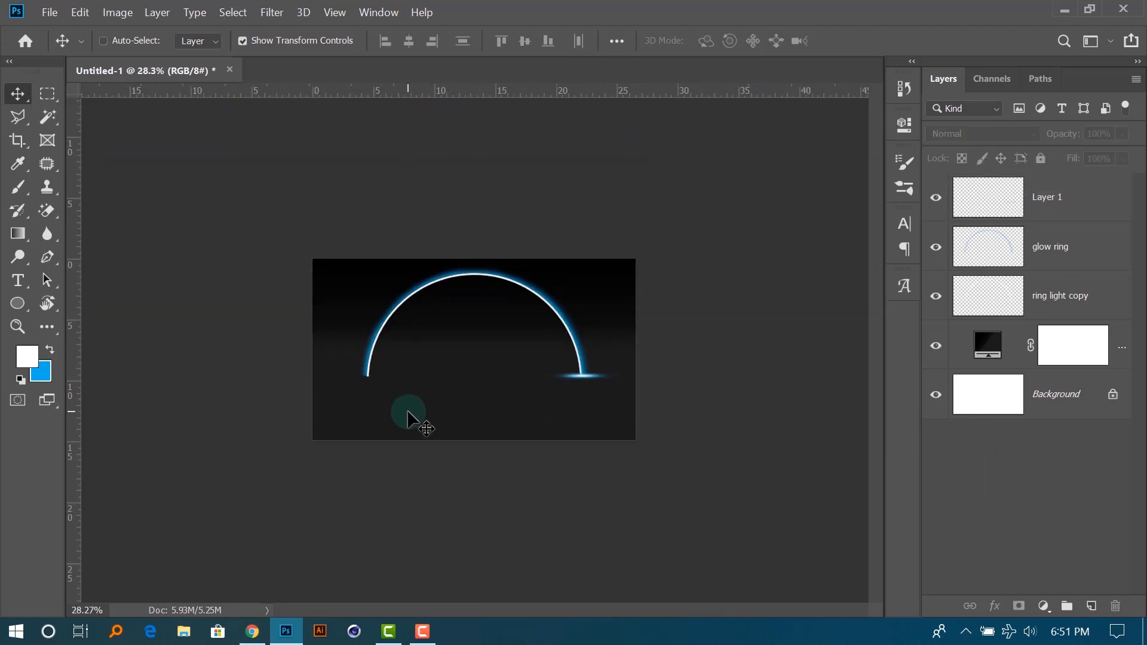
scroll(413, 416, up, 1)
key(ctrl+plus)
key(ctrl+plus)
key(ctrl+plus)
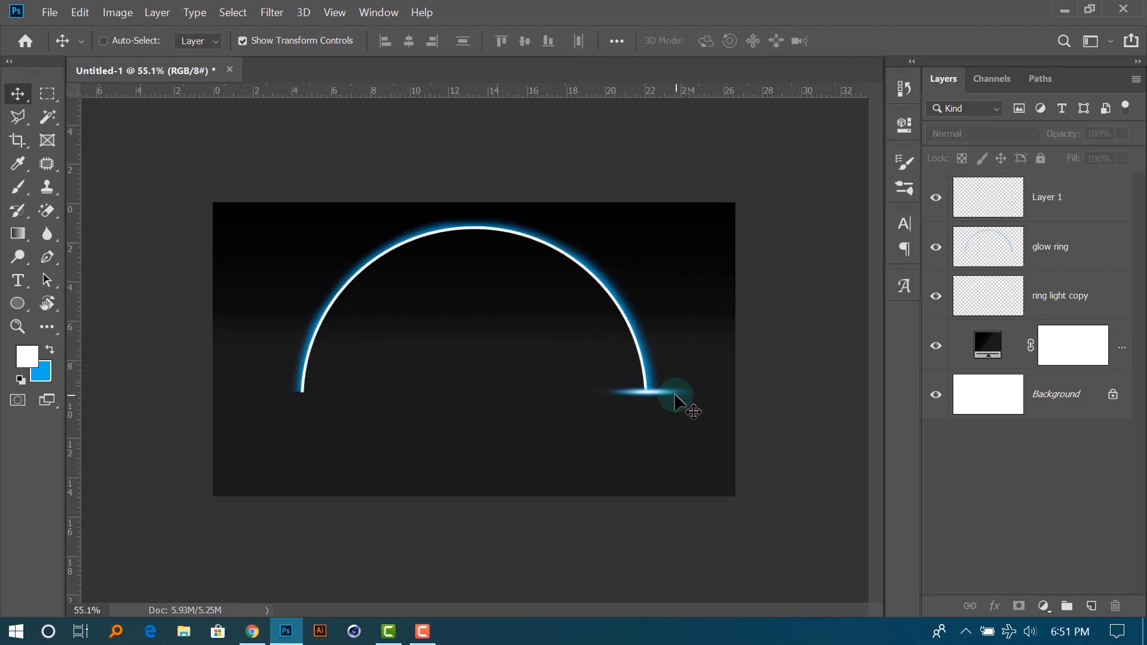
scroll(763, 399, up, 4)
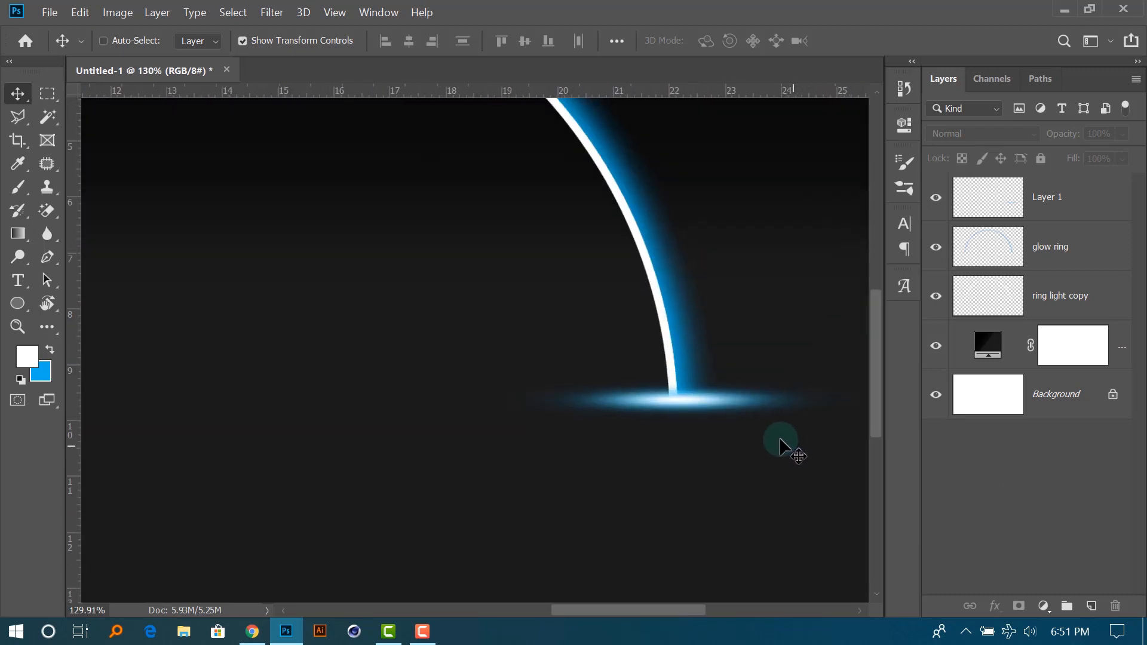
ctrl+click(726, 397)
scroll(709, 408, up, 1)
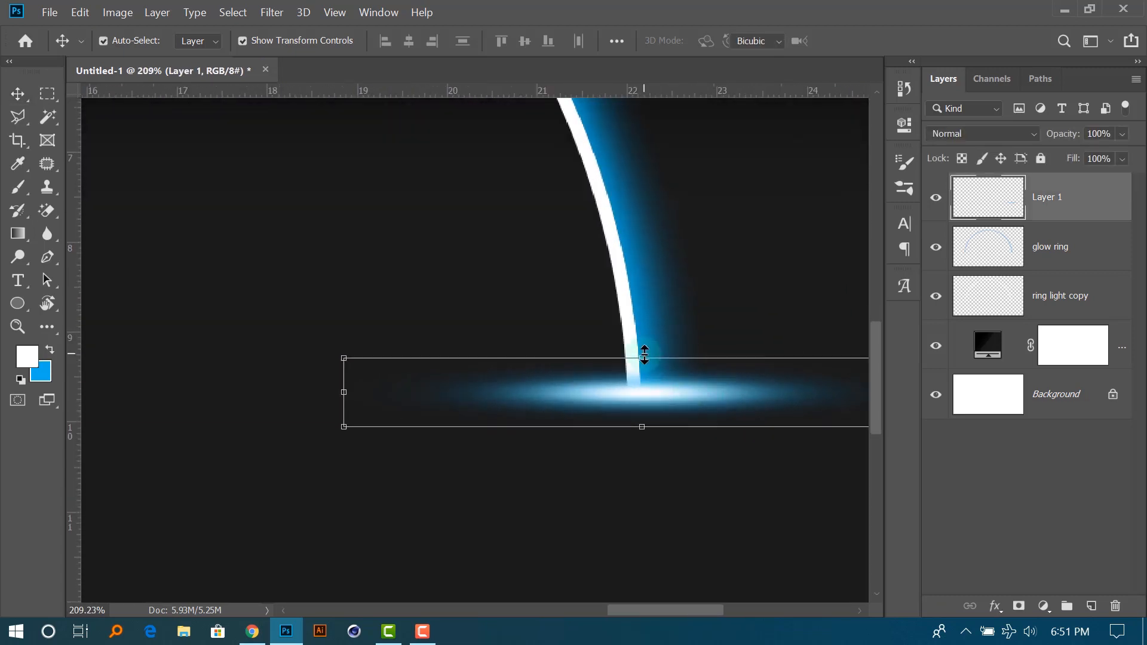
click(644, 358)
drag(645, 363, 647, 378)
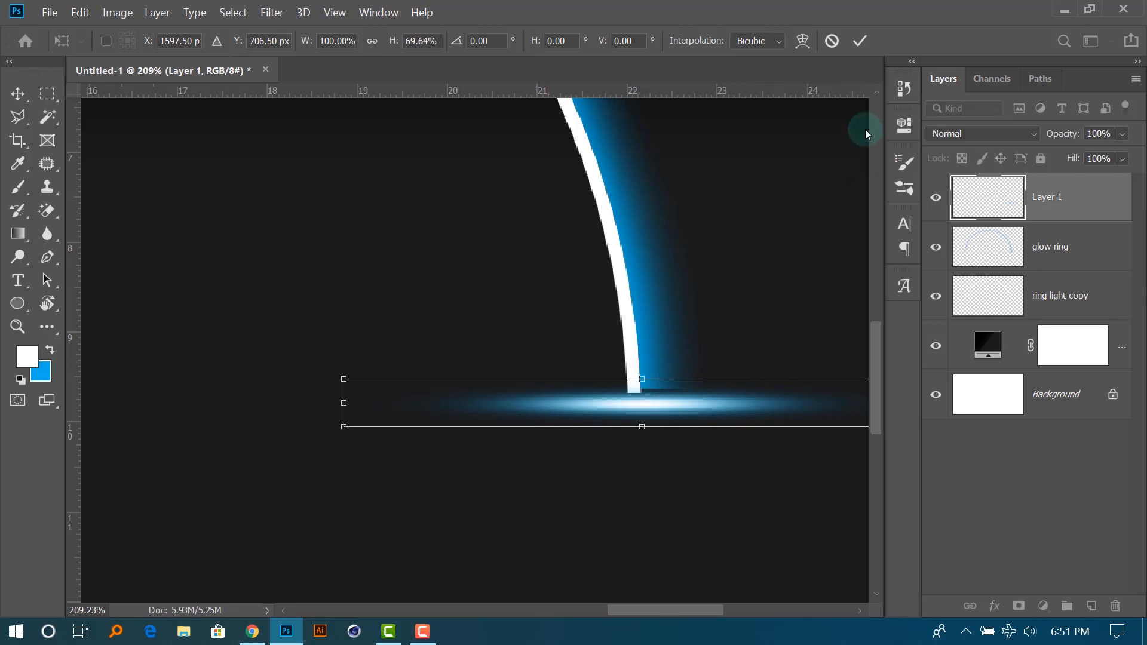
click(860, 40)
Move the flattened streak on Layer 1 slightly up and left onto the half ring's right end and deselect the layer.
click(1008, 480)
drag(721, 396, 709, 386)
click(980, 476)
scroll(565, 411, down, 1)
scroll(737, 435, down, 3)
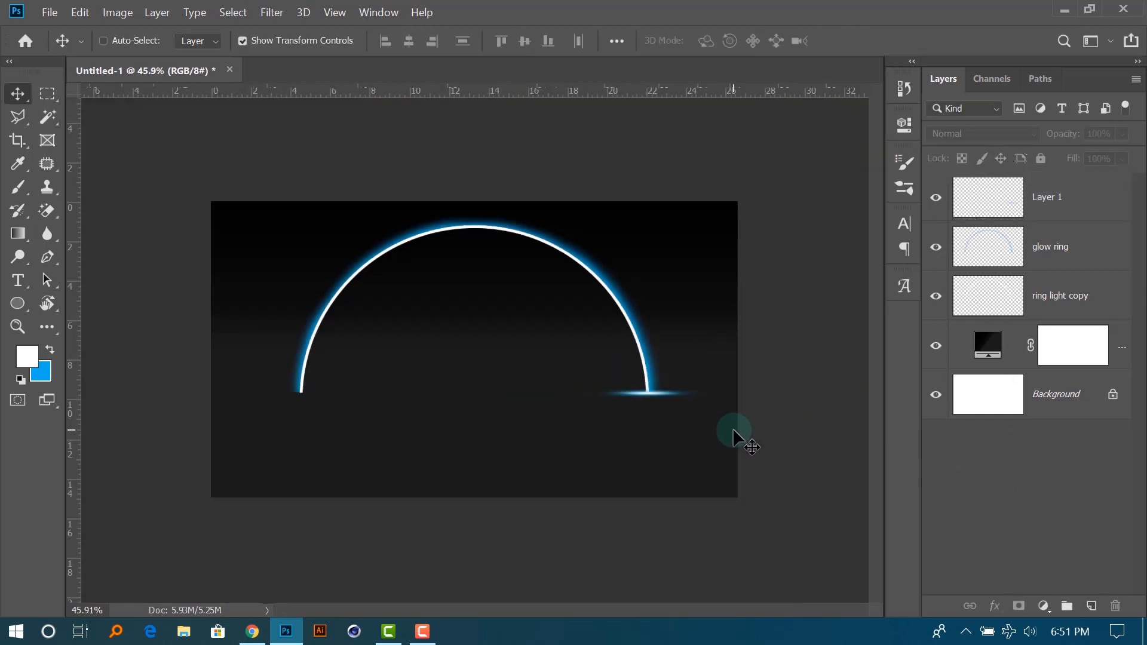
scroll(597, 341, up, 1)
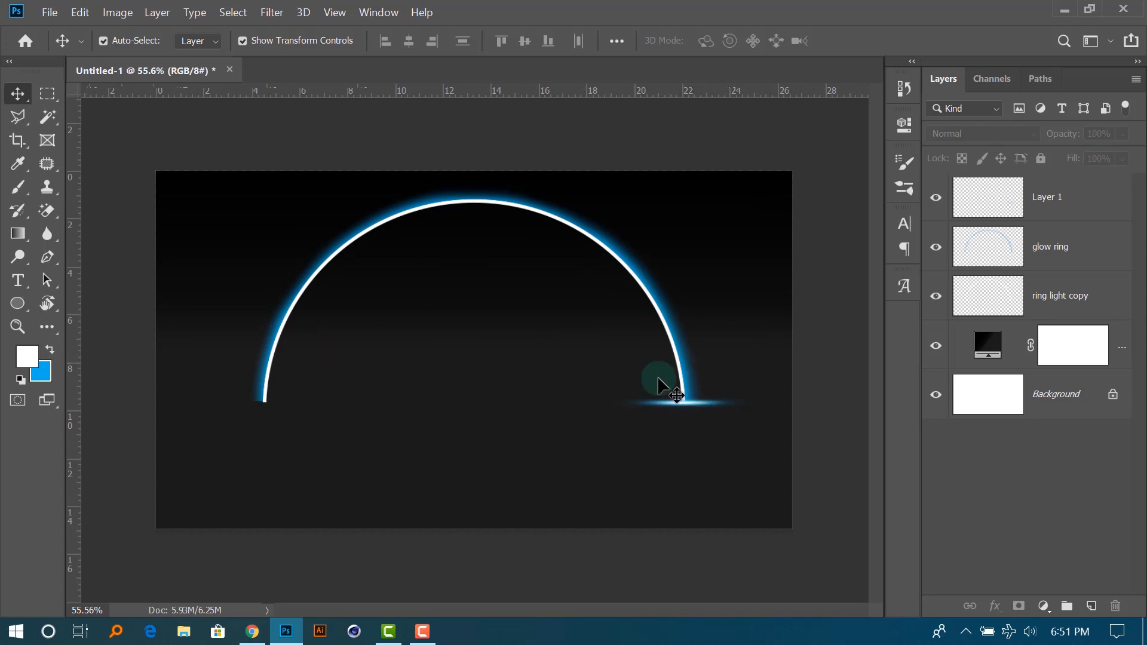
Rename Layer 1, which holds the light streak, as floor light.
click(714, 407)
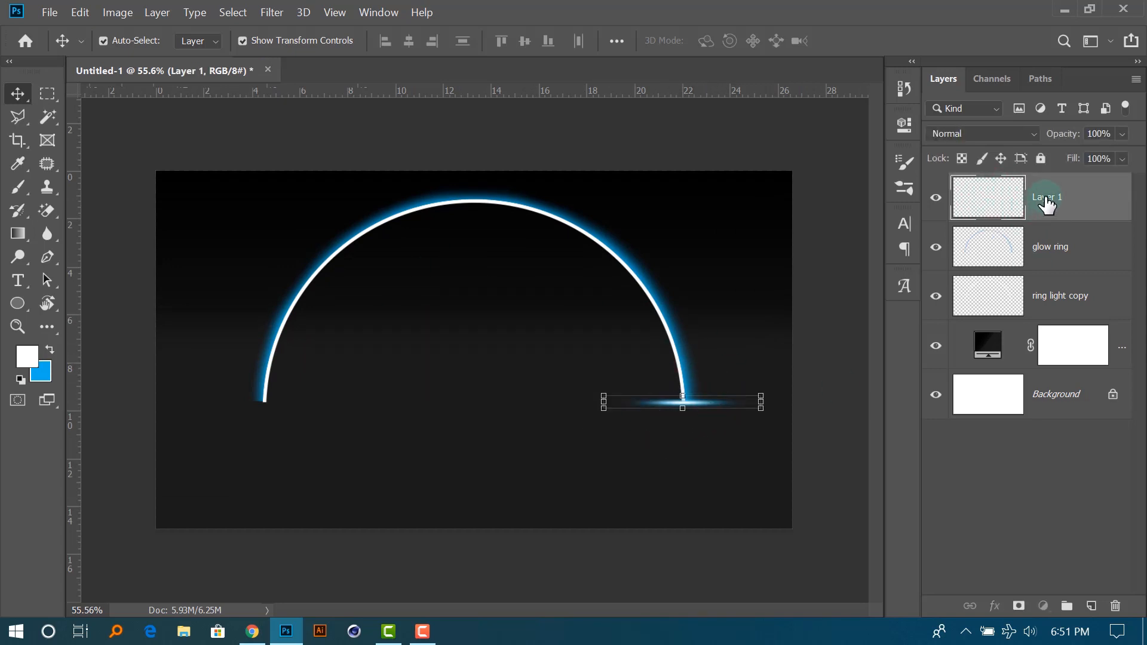
text(fl)
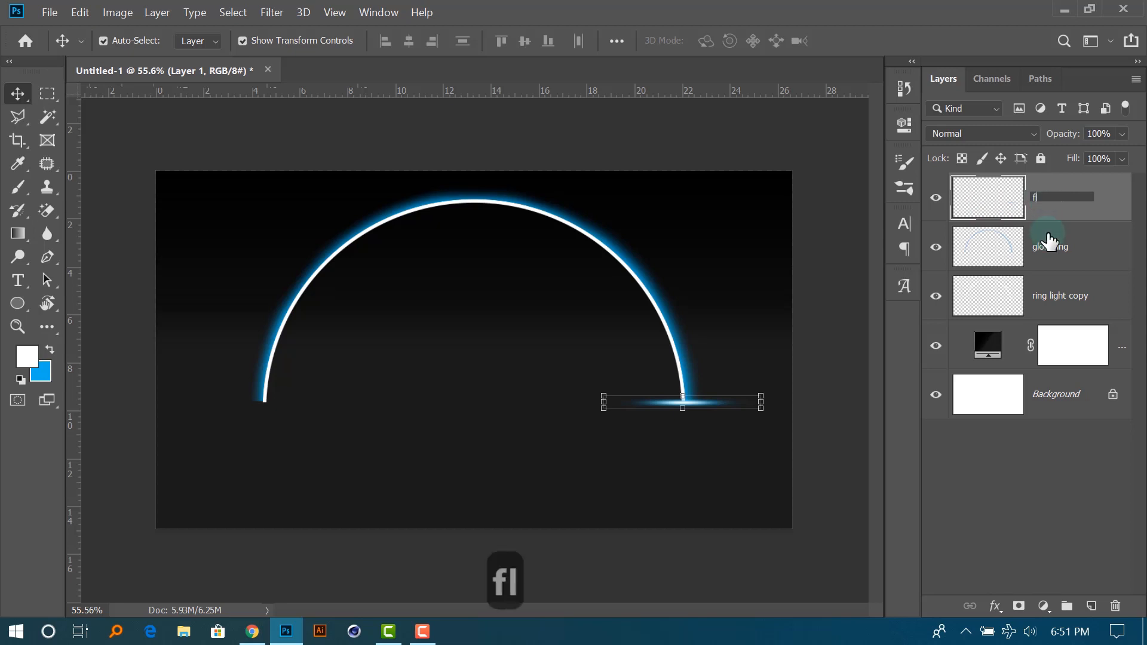
text(ooe)
key(BackSpace)
key(BackSpace)
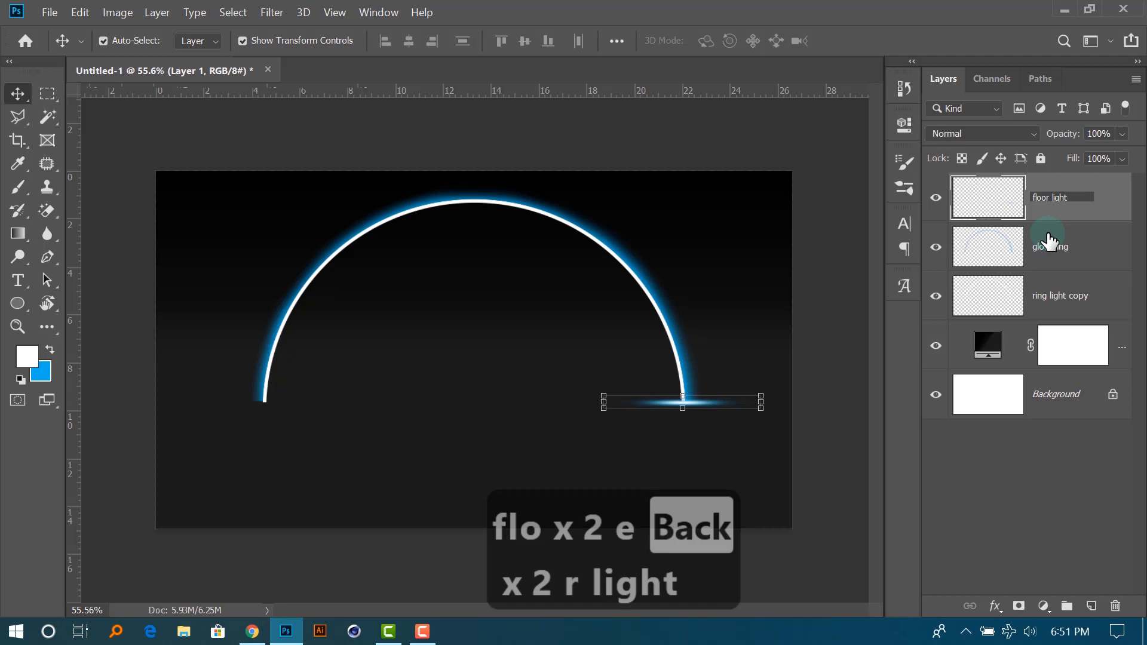
click(1027, 472)
Duplicate the floor light layer about 17.57 in to the left, level with the original, onto the half ring's left end.
click(1096, 213)
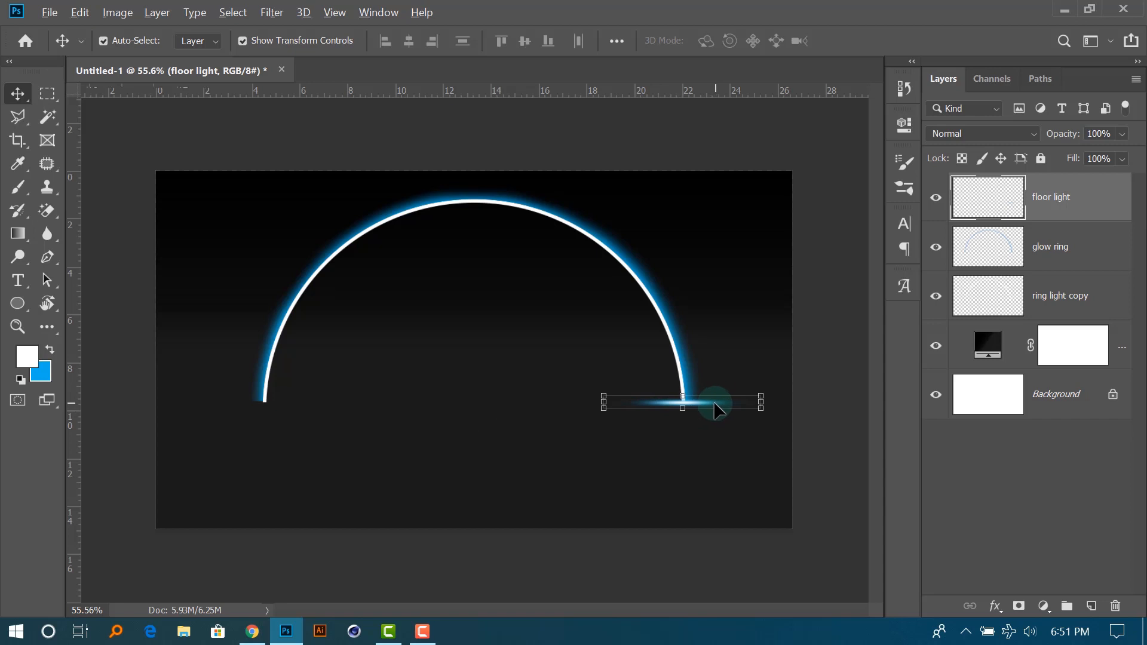
drag(713, 404, 282, 416)
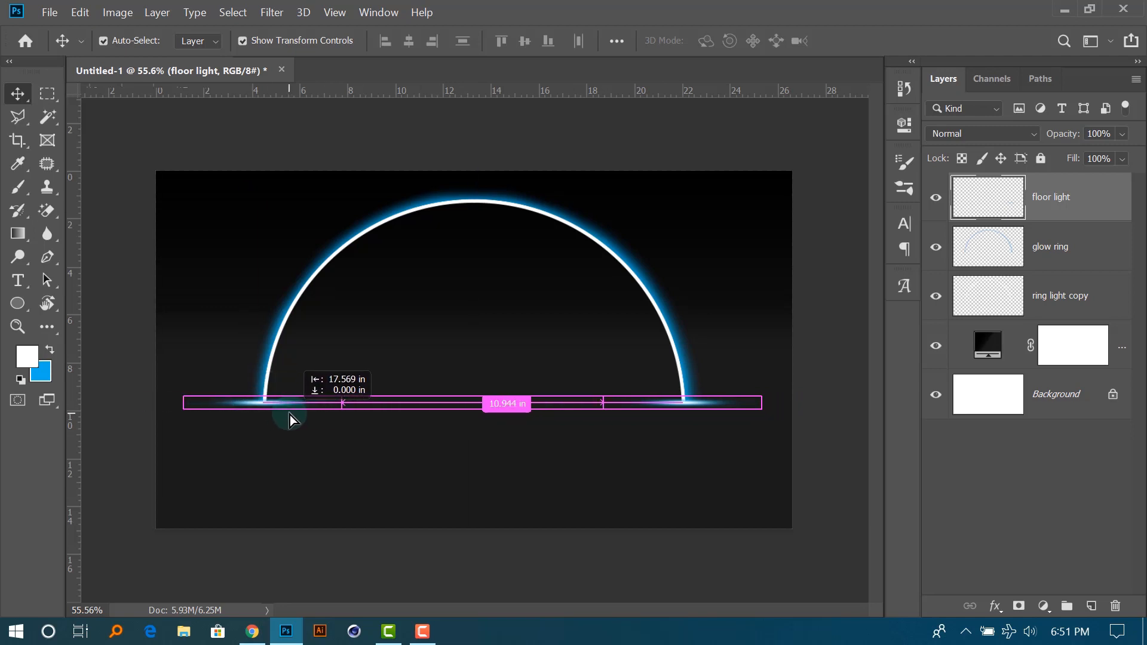
drag(289, 415, 289, 415)
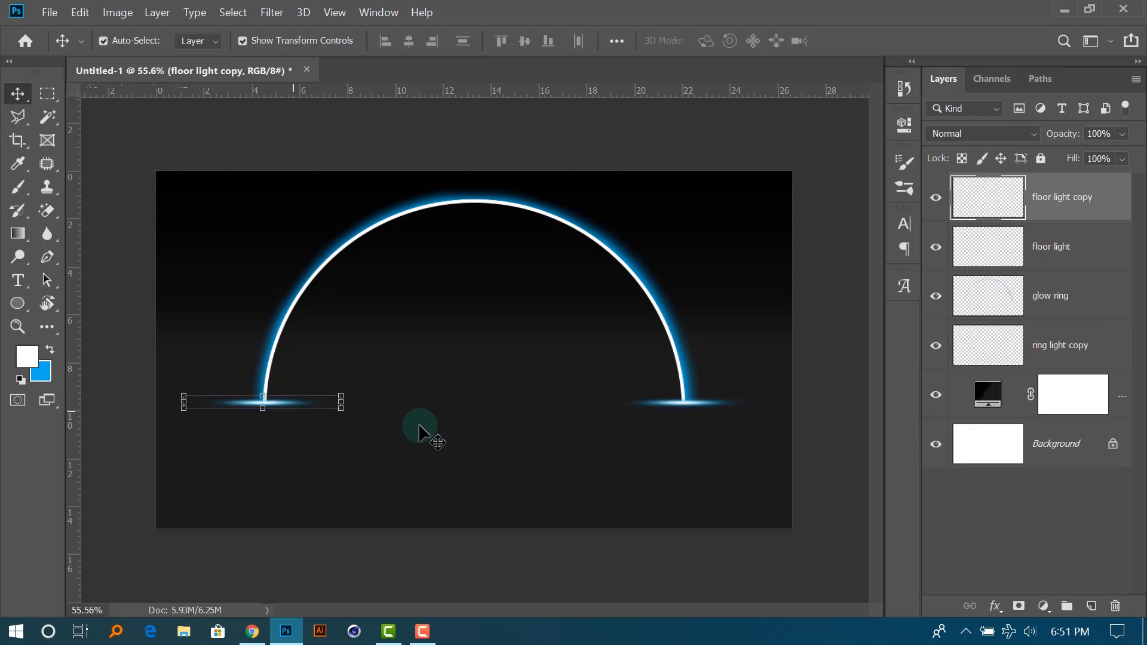
click(993, 553)
Group the ring light copy, glow ring, floor light and floor light copy layers and name the group ring light.
scroll(525, 440, down, 2)
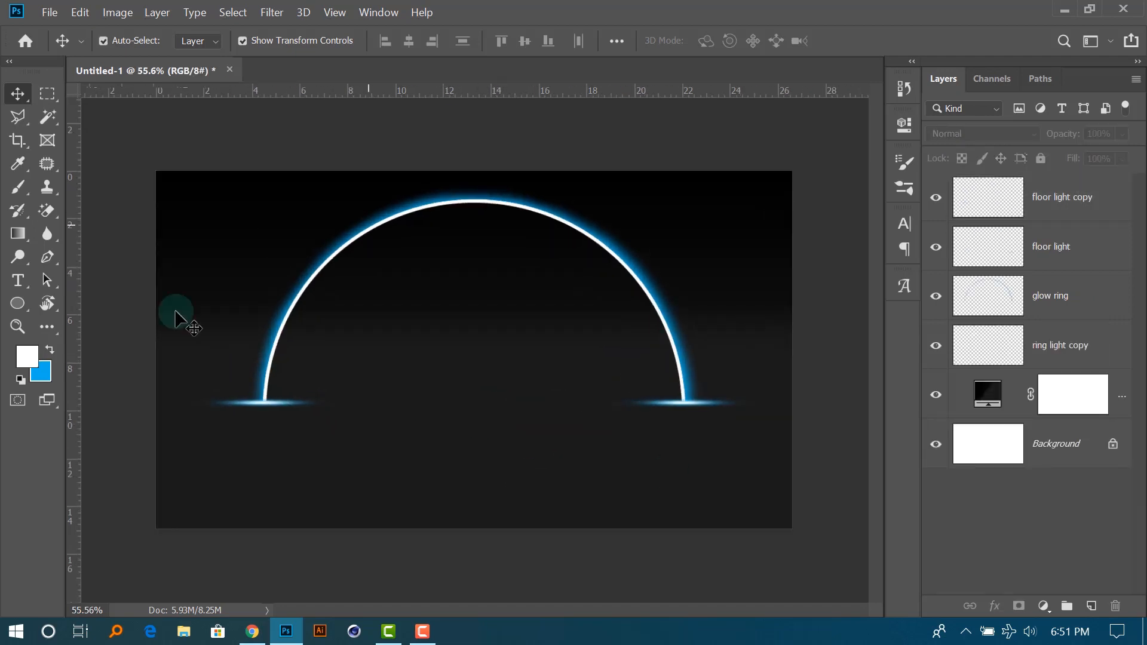
scroll(476, 464, down, 1)
scroll(477, 464, up, 1)
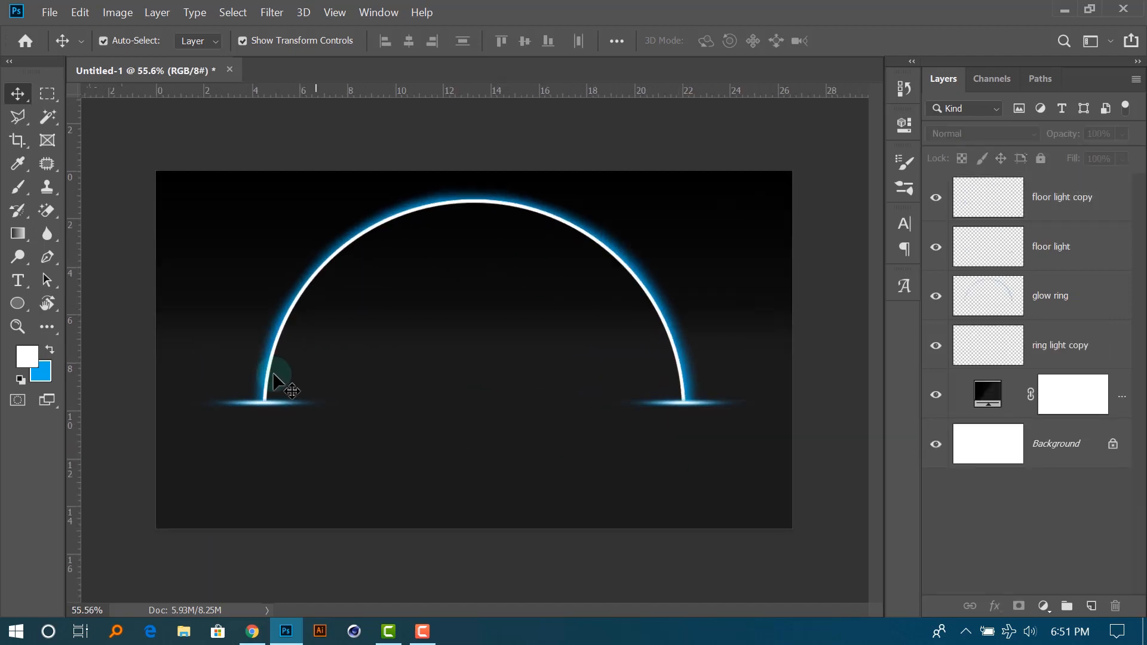
scroll(524, 430, down, 1)
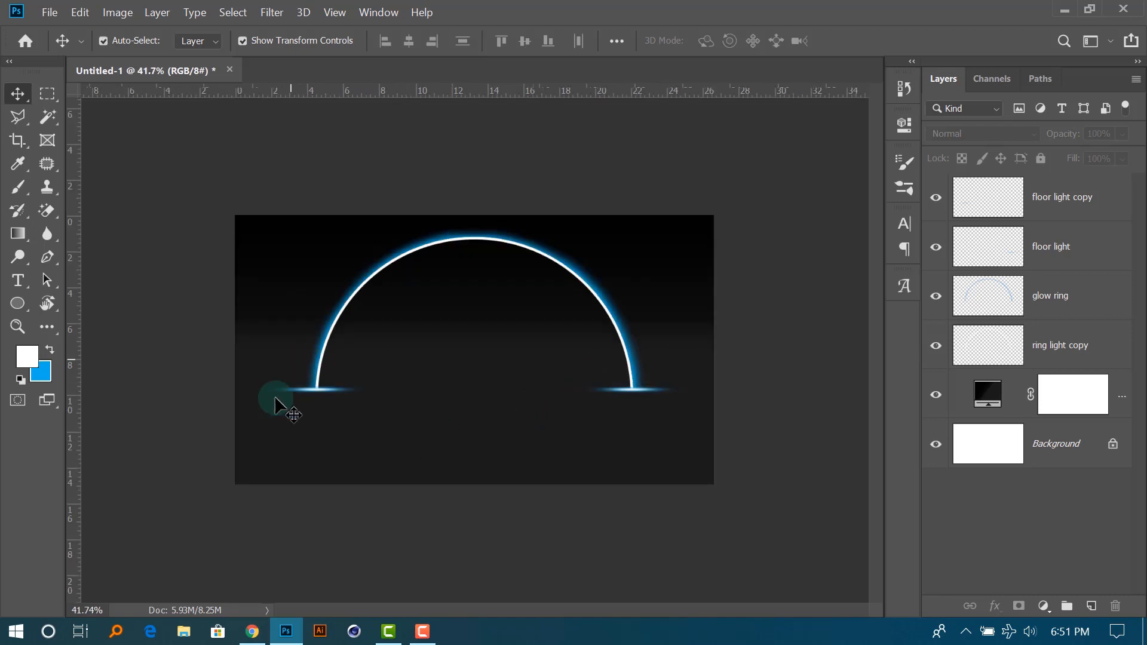
scroll(464, 339, up, 1)
scroll(459, 338, up, 1)
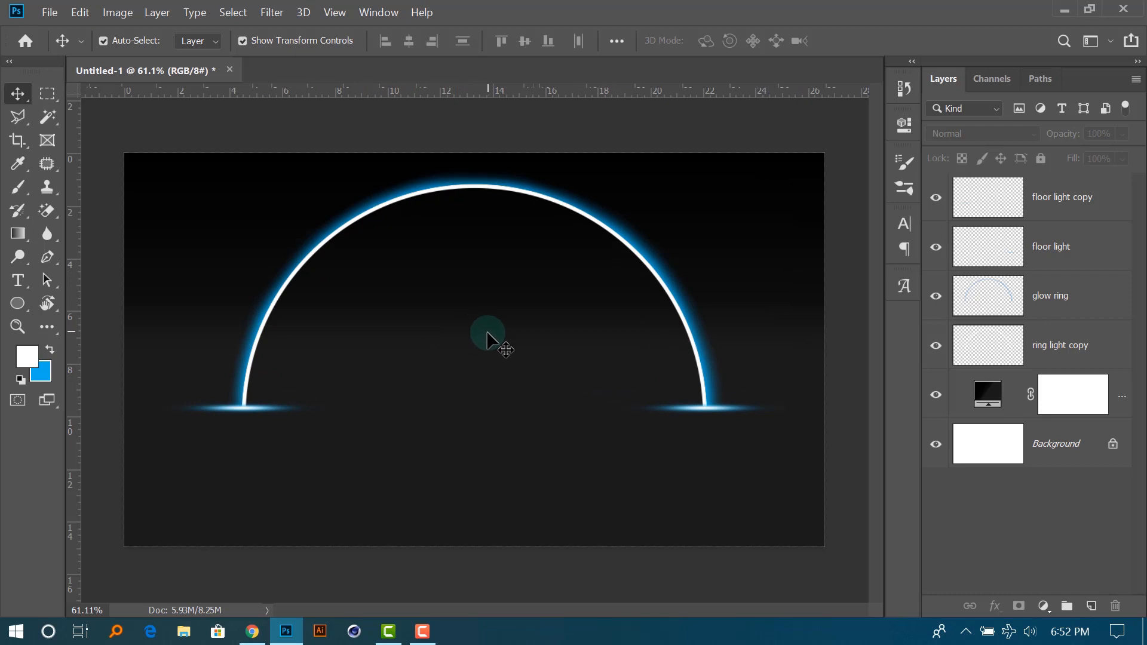
click(1074, 354)
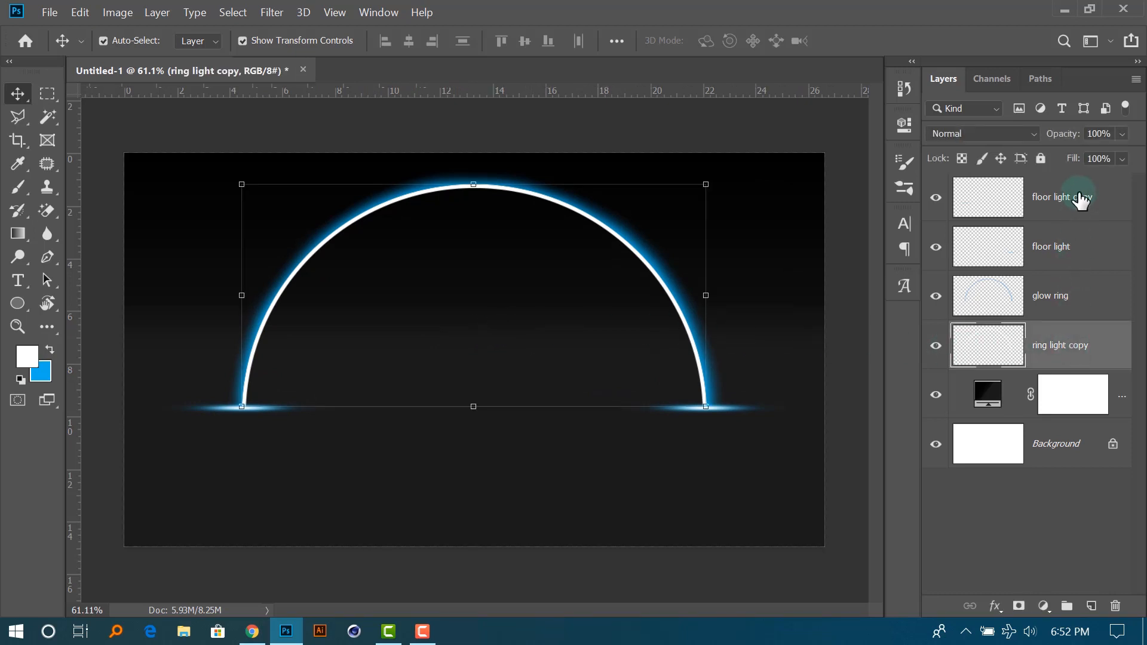
shift+click(1081, 201)
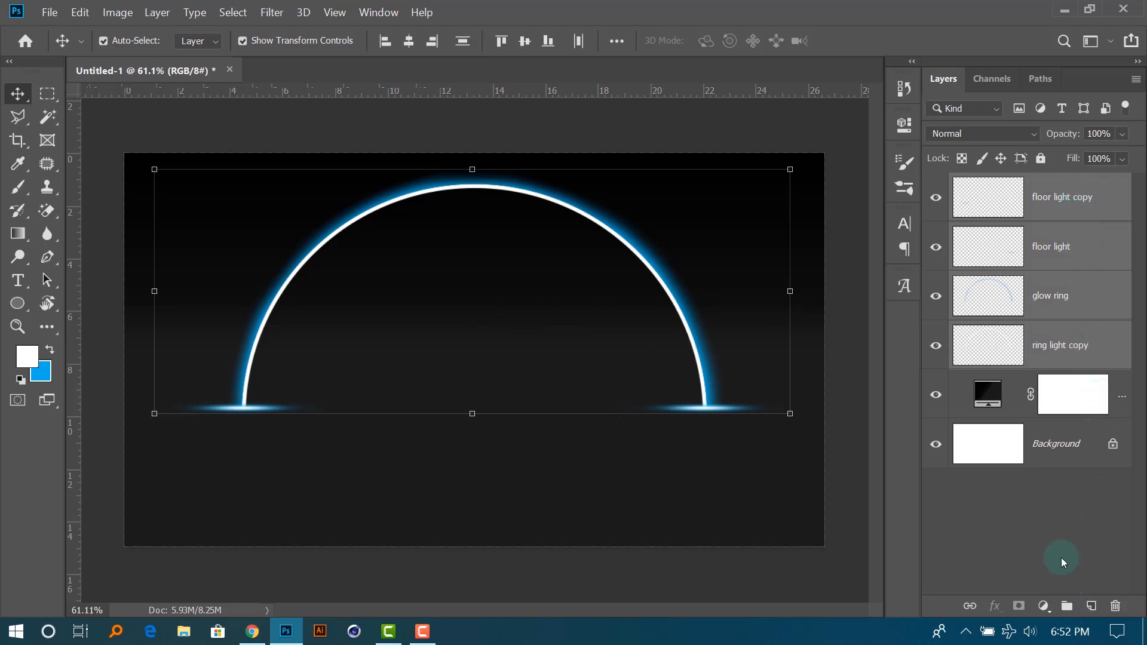
key(ctrl+g)
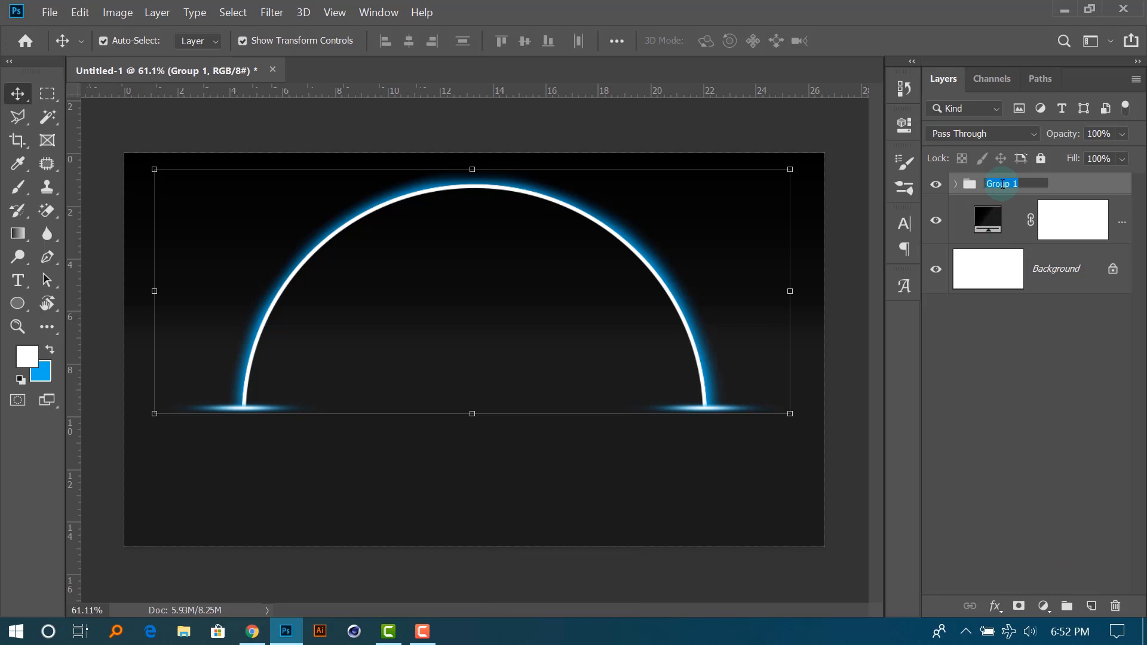
text(ring)
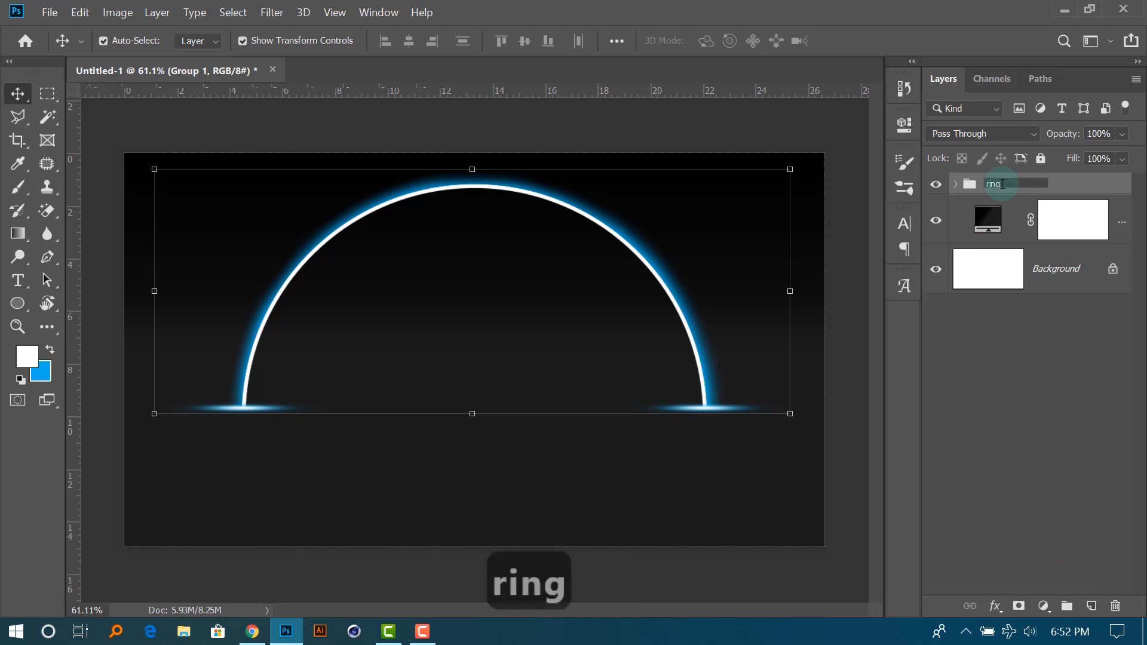
text( light)
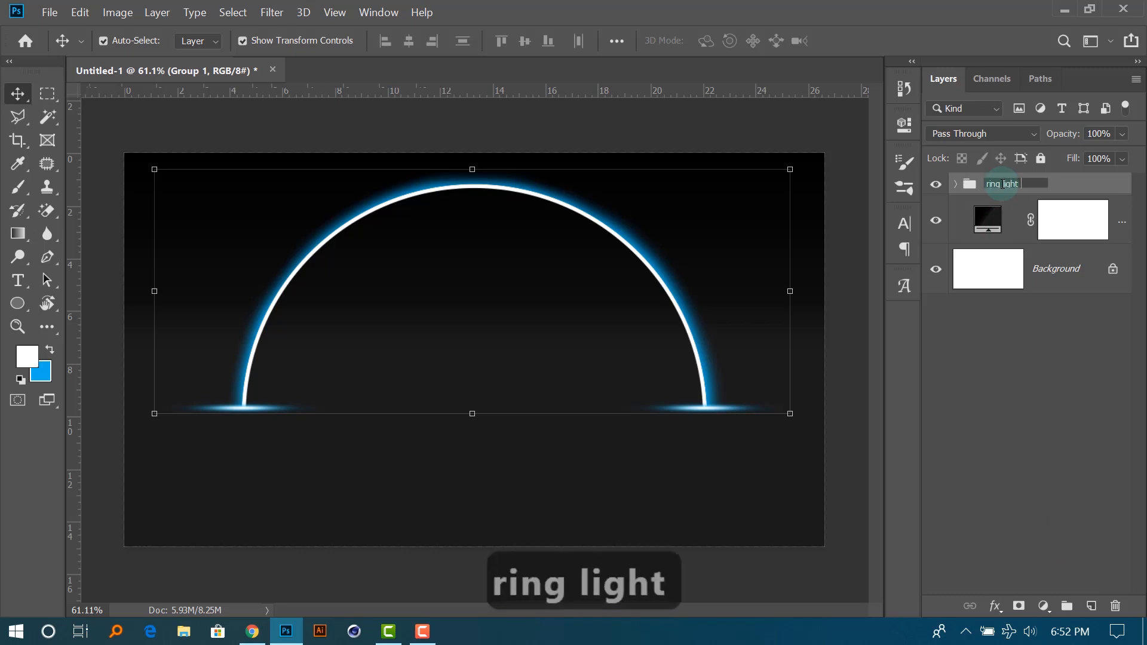
click(1025, 351)
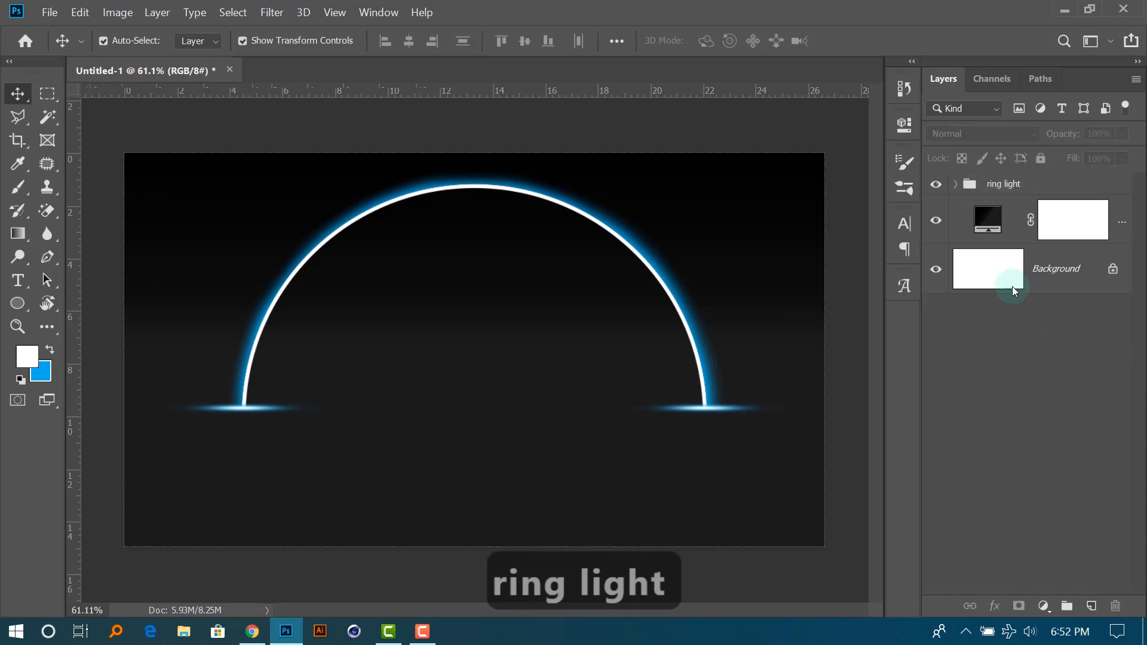
Try to move the ring light group on the canvas, undo the move, and collapse the group.
click(1084, 189)
click(1010, 350)
click(1015, 189)
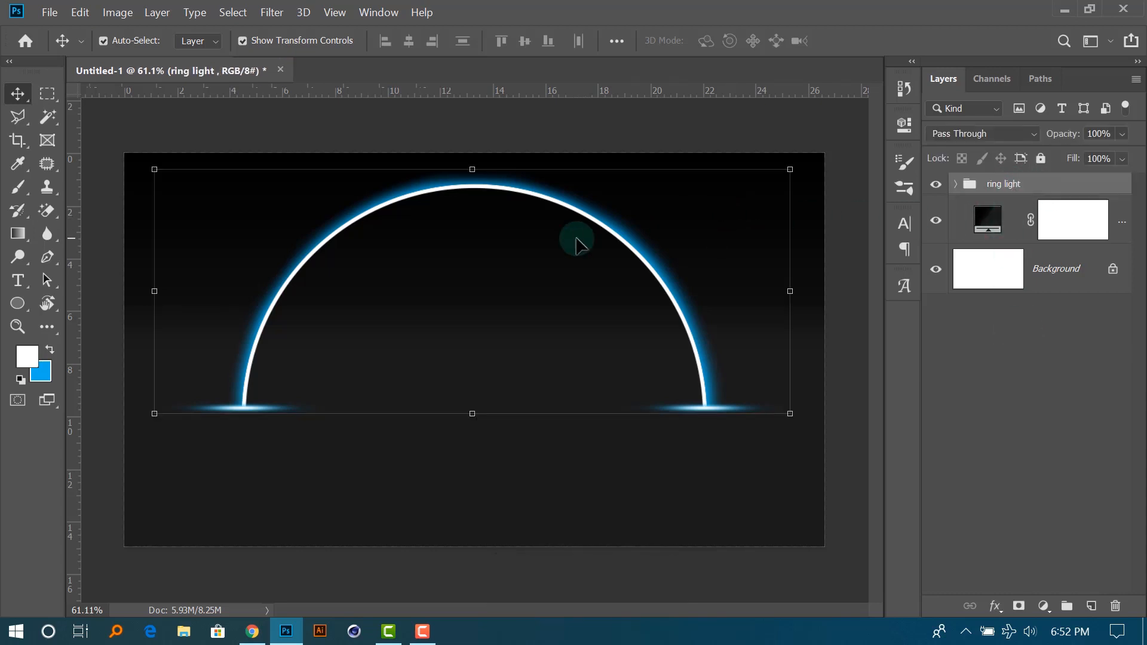
drag(584, 218, 599, 216)
key(ctrl+z)
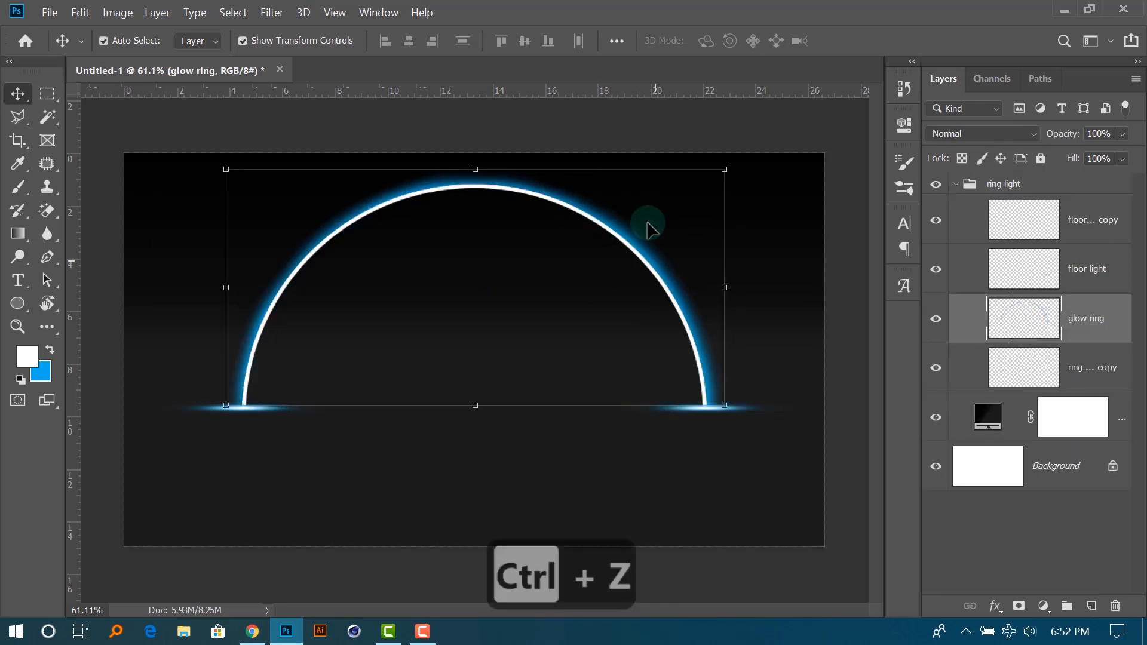
click(955, 186)
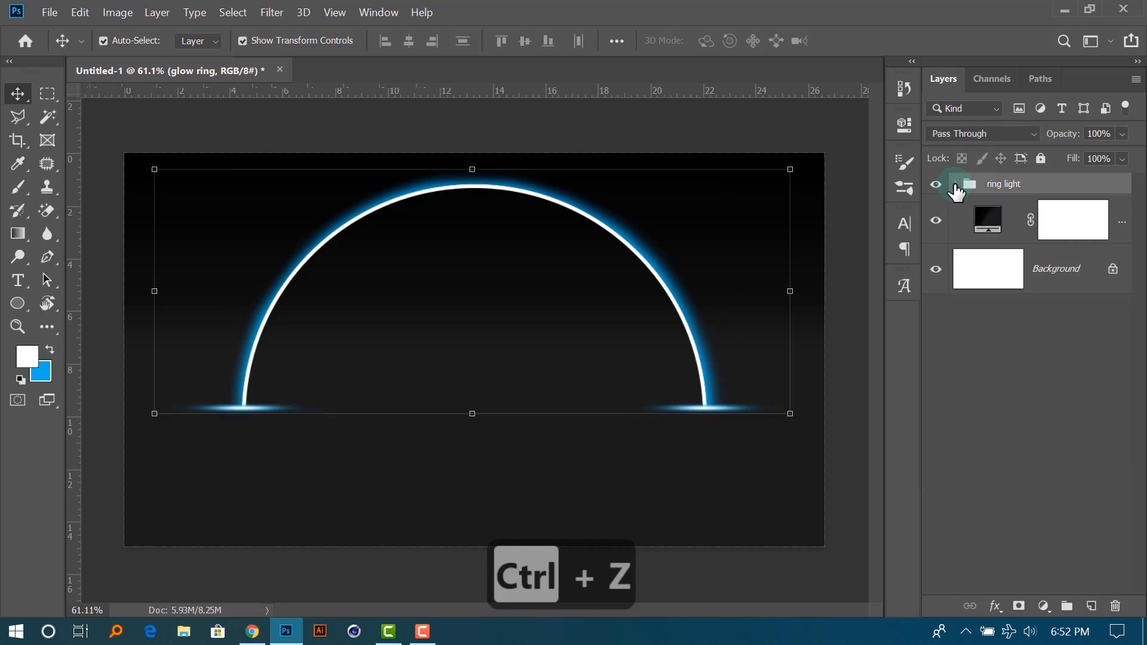
click(1023, 187)
click(1022, 342)
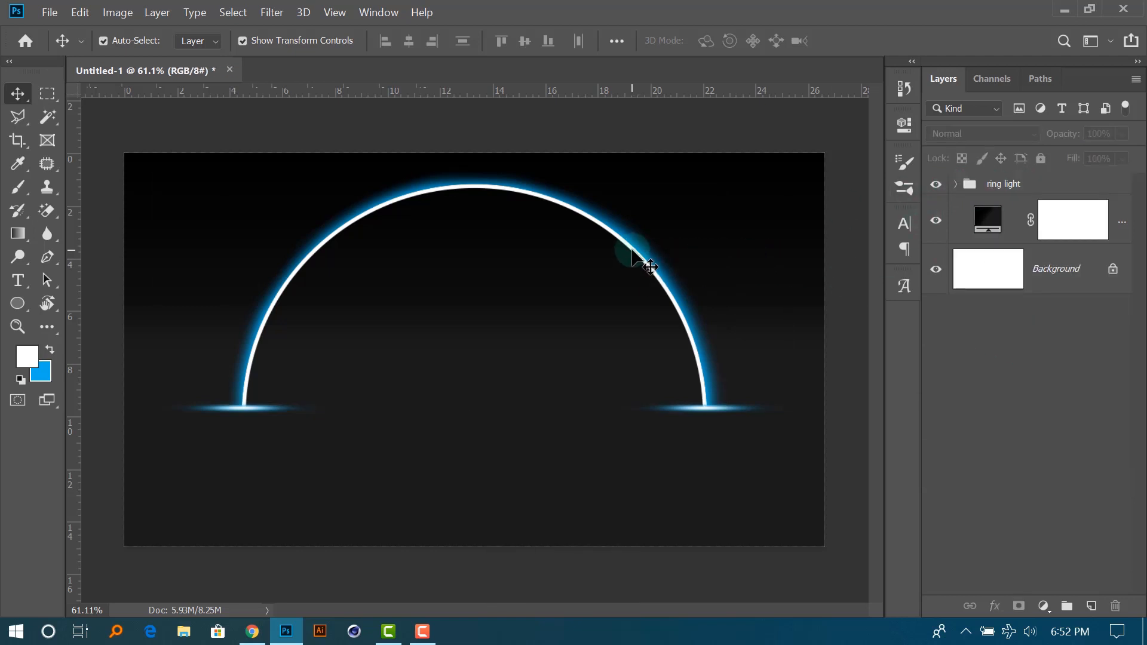
Try to move the arc to the right with nothing selected and Auto-Select on Layer, undo it, and collapse the group.
drag(646, 256, 712, 252)
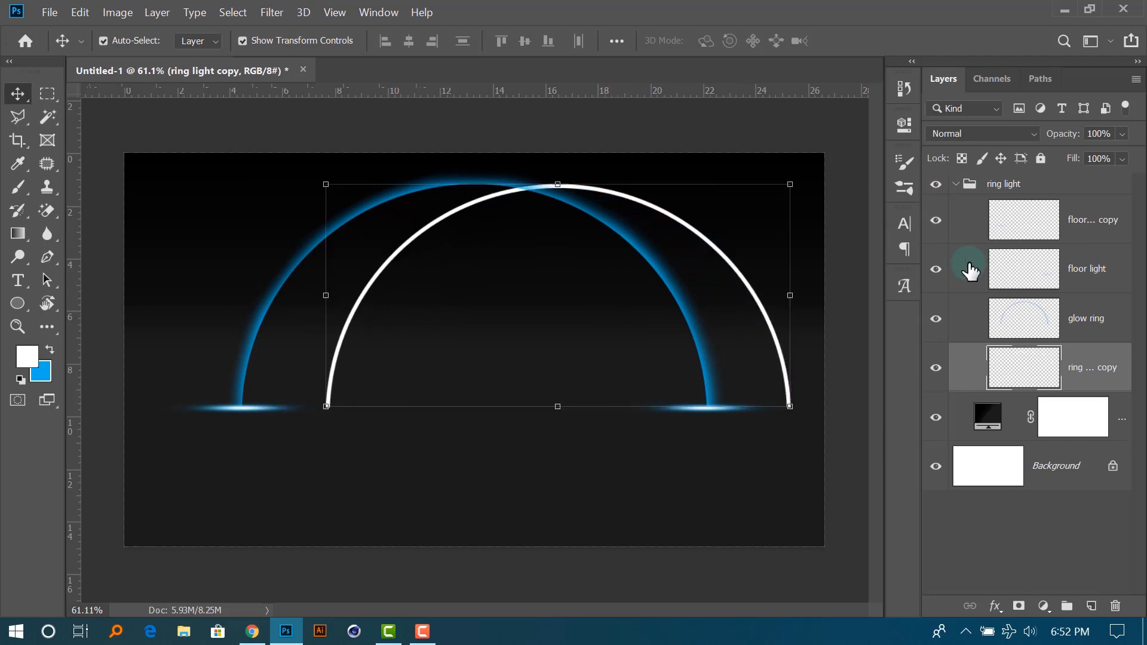
key(ctrl+z)
click(1000, 515)
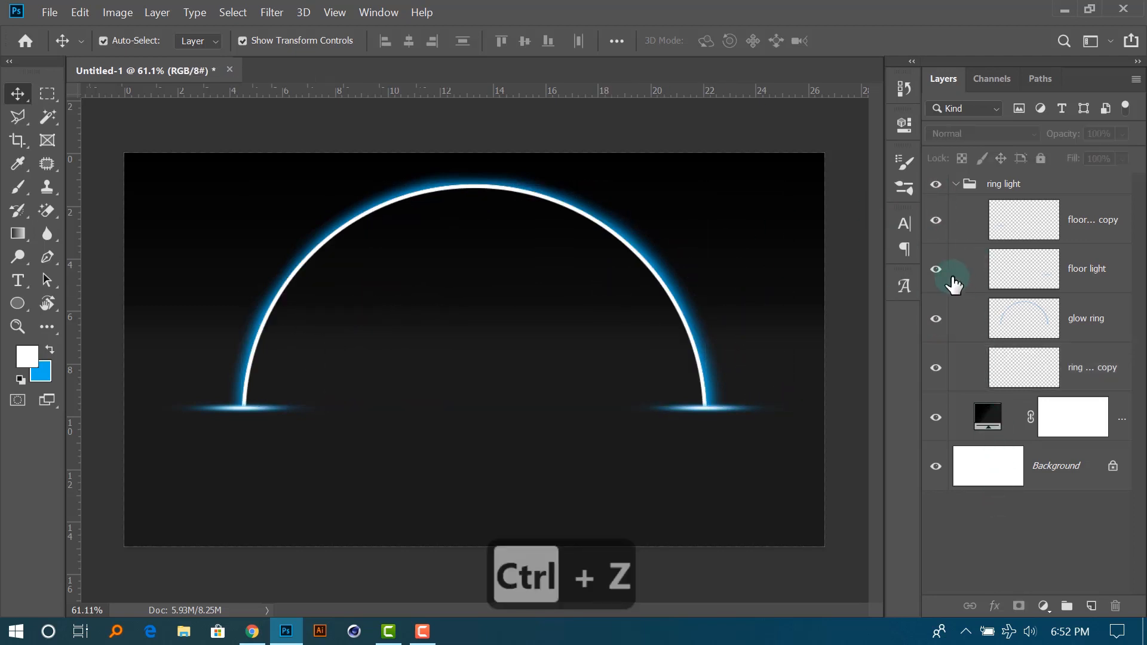
click(957, 184)
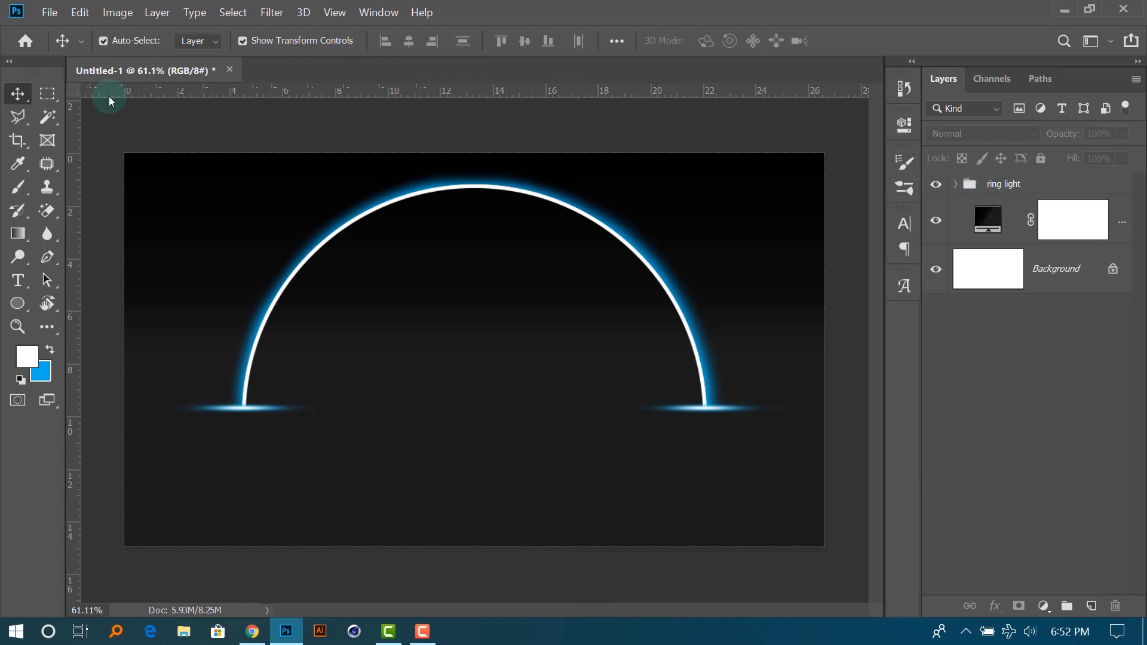
Set Auto-Select to Group and shift the whole ring light group slightly to the right on the canvas.
click(216, 41)
click(216, 46)
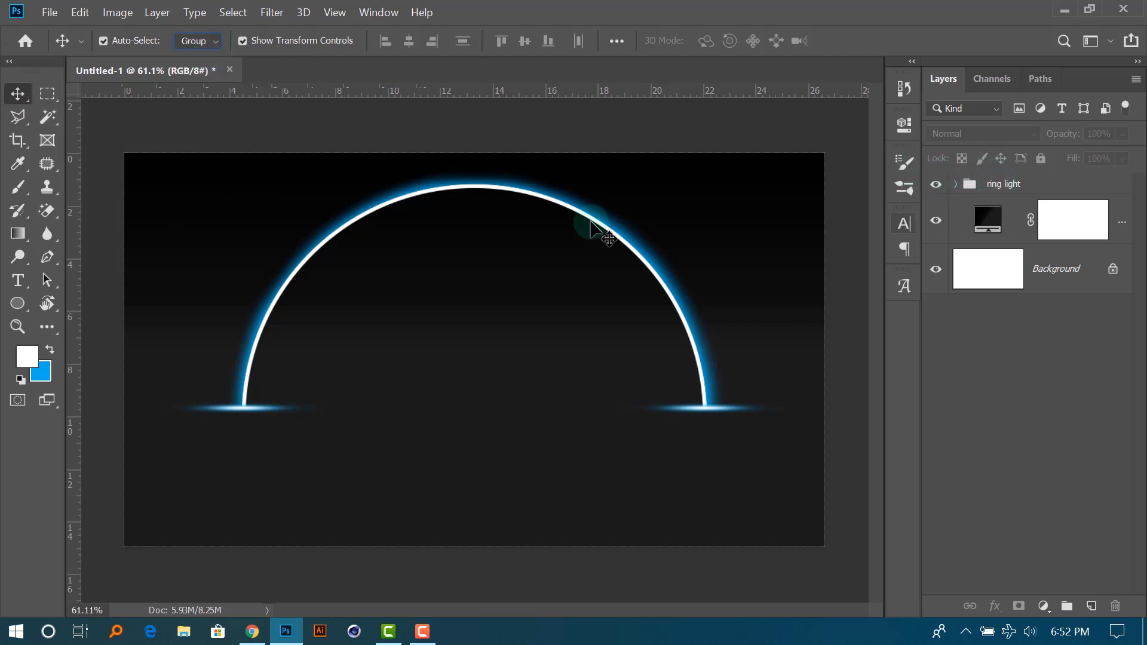
drag(605, 206, 627, 232)
key(ctrl+z)
click(1022, 548)
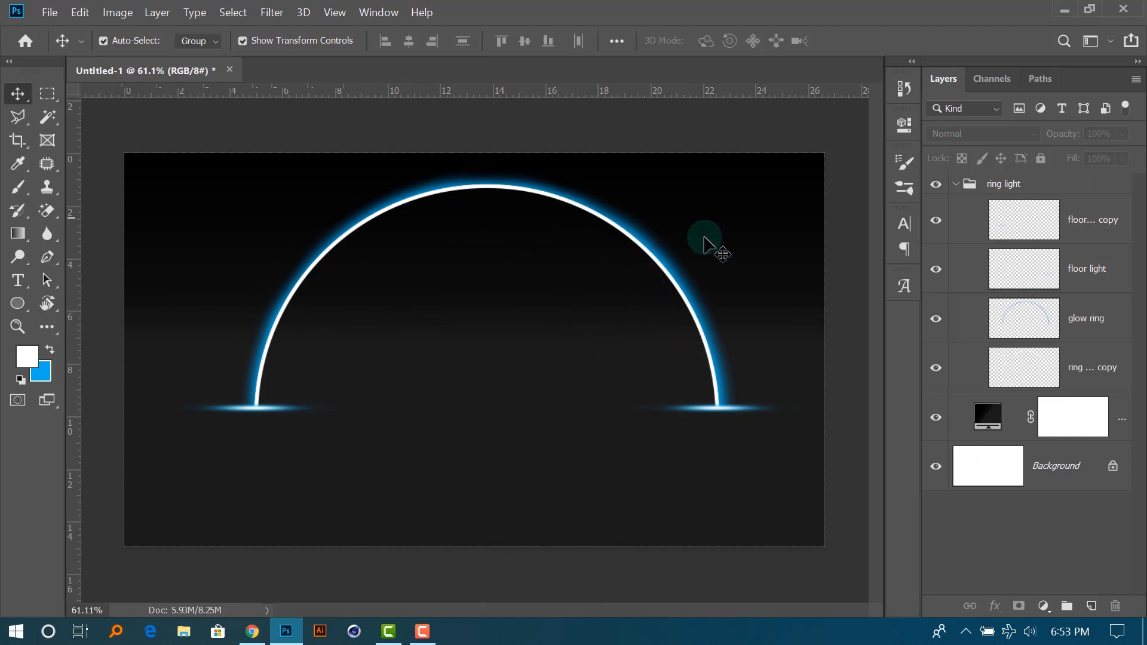
Duplicate the ring light group and scale the copy to about 77.6% around its centre, nesting it inside the original arch.
click(957, 185)
click(1010, 188)
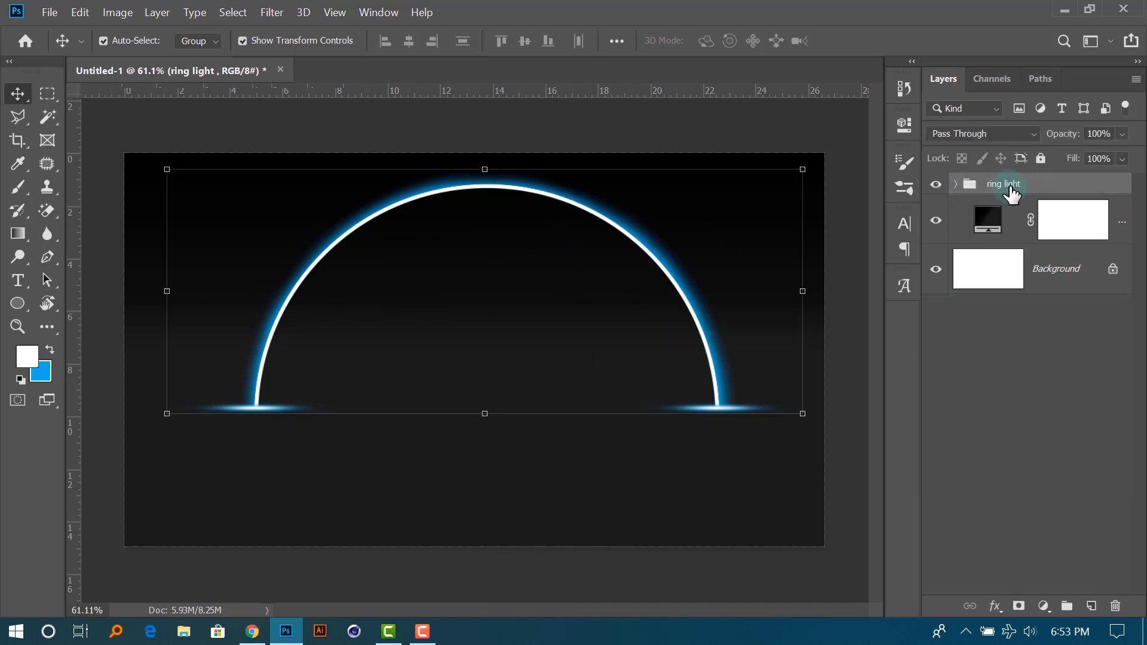
key(ctrl+j)
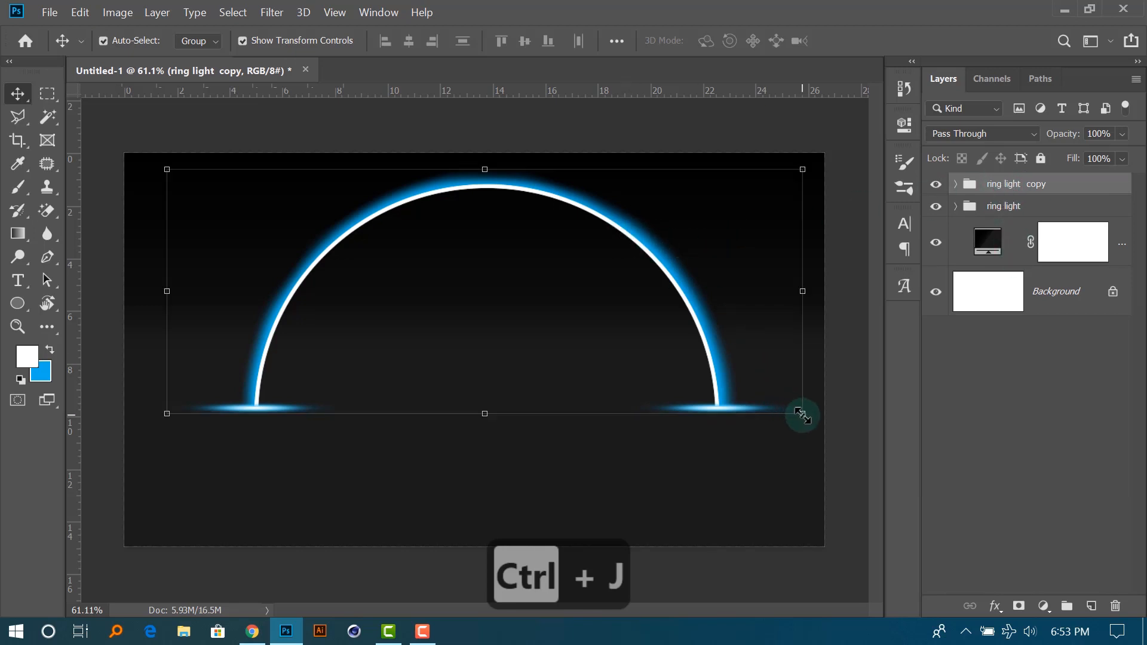
drag(802, 413, 734, 386)
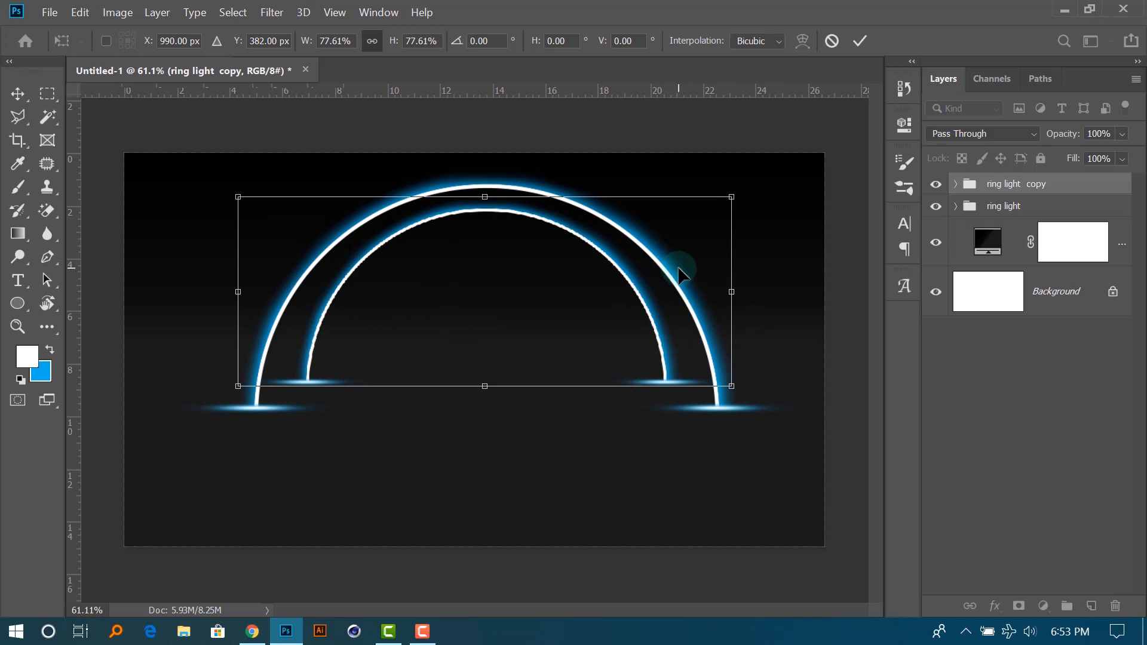
key(Return)
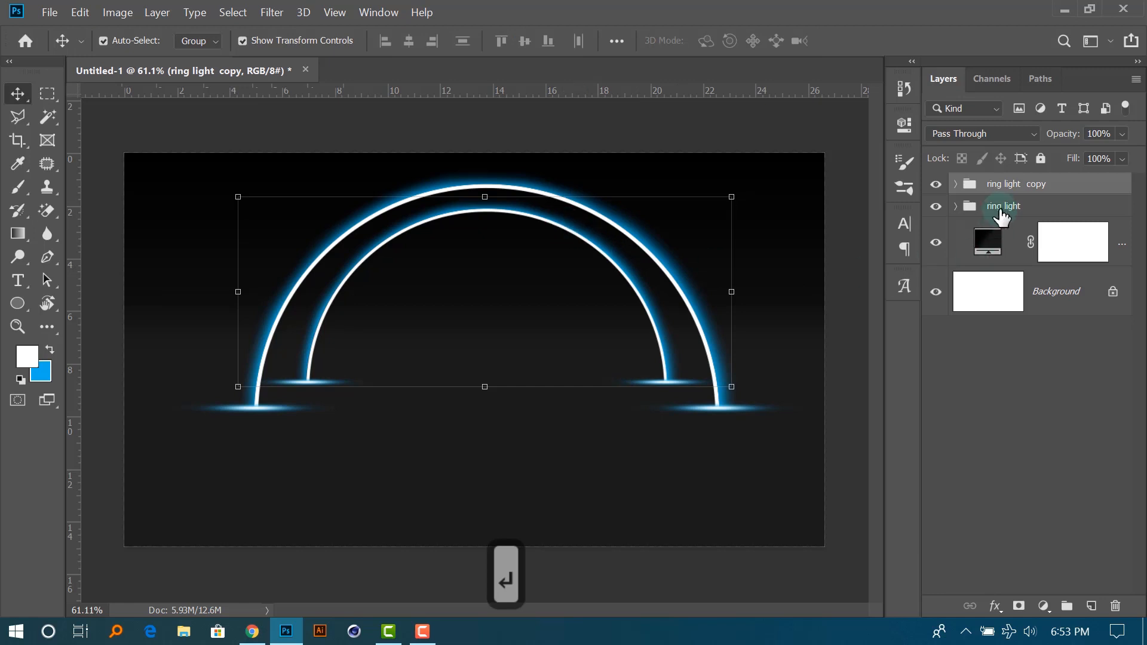
Duplicate the ring light copy group and scale the duplicate to about 77.4% to form a third nested arch.
key(ctrl+j)
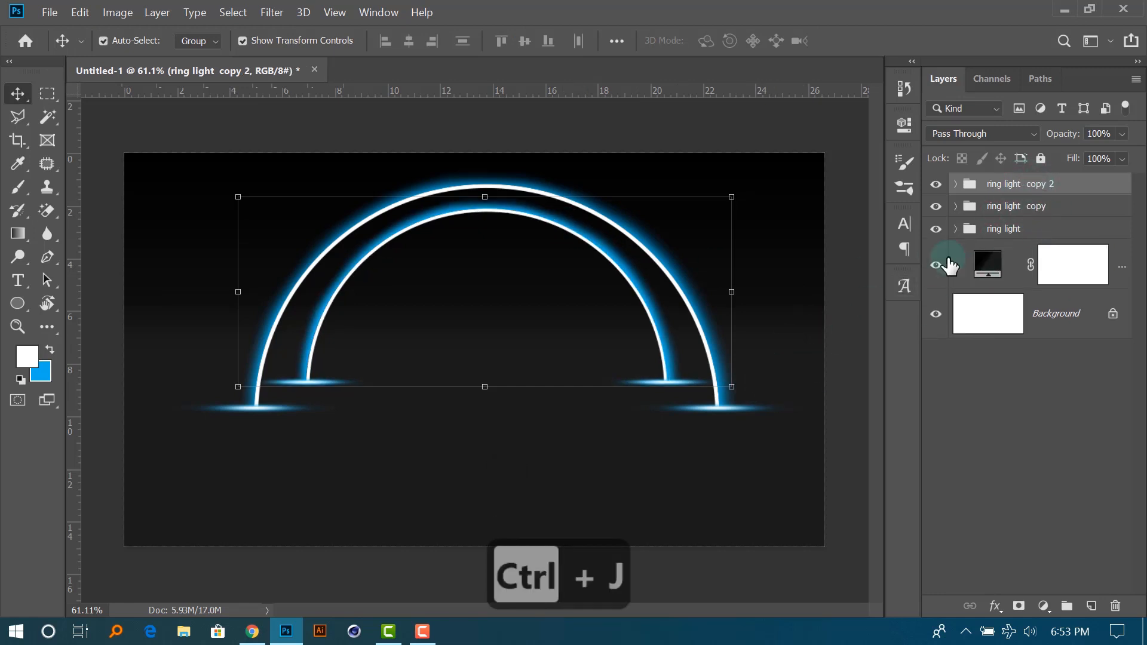
drag(733, 386, 680, 354)
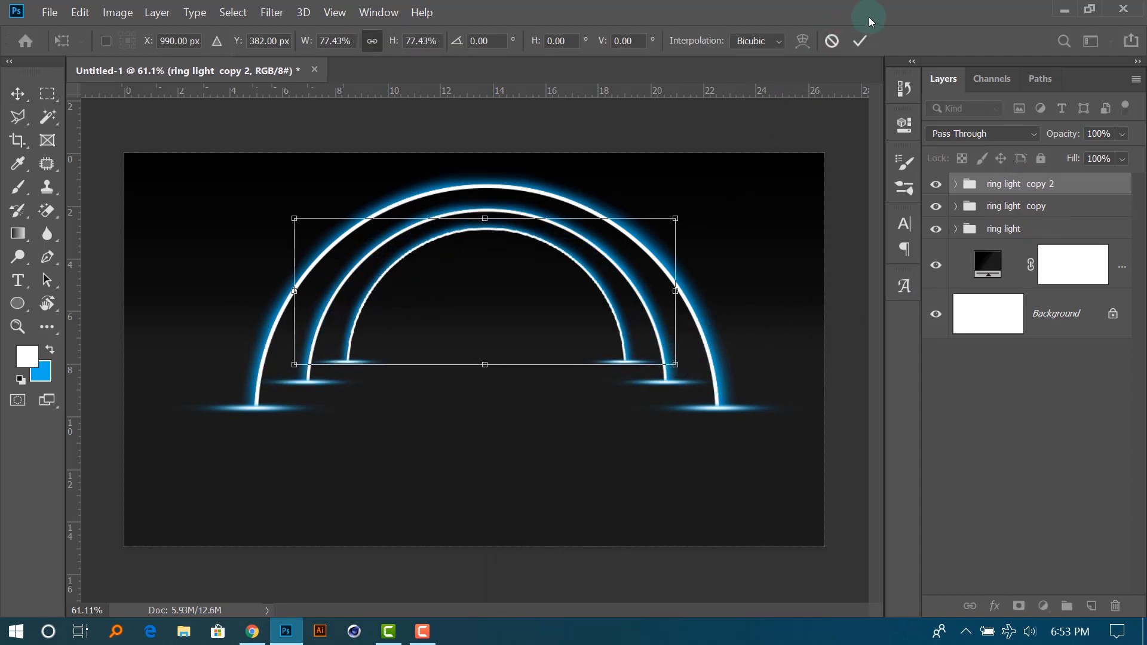
click(860, 41)
Duplicate the ring light copy 2 group and scale the duplicate to about 76.3% as the innermost fourth arch.
key(ctrl+j)
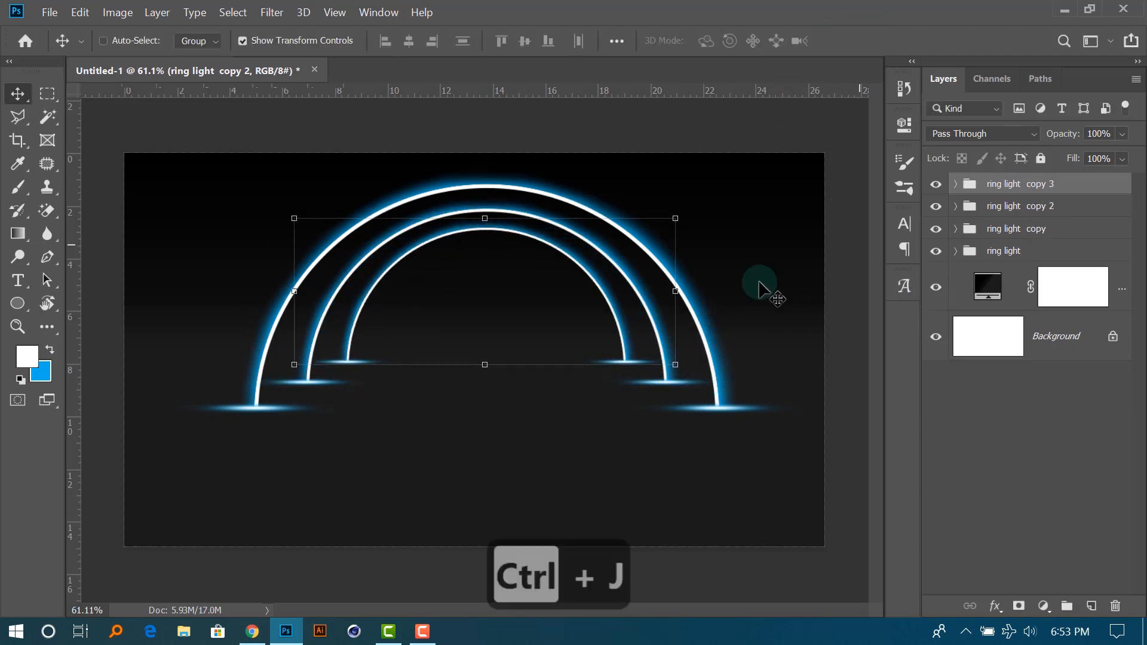
key(ctrl+t)
drag(675, 364, 631, 348)
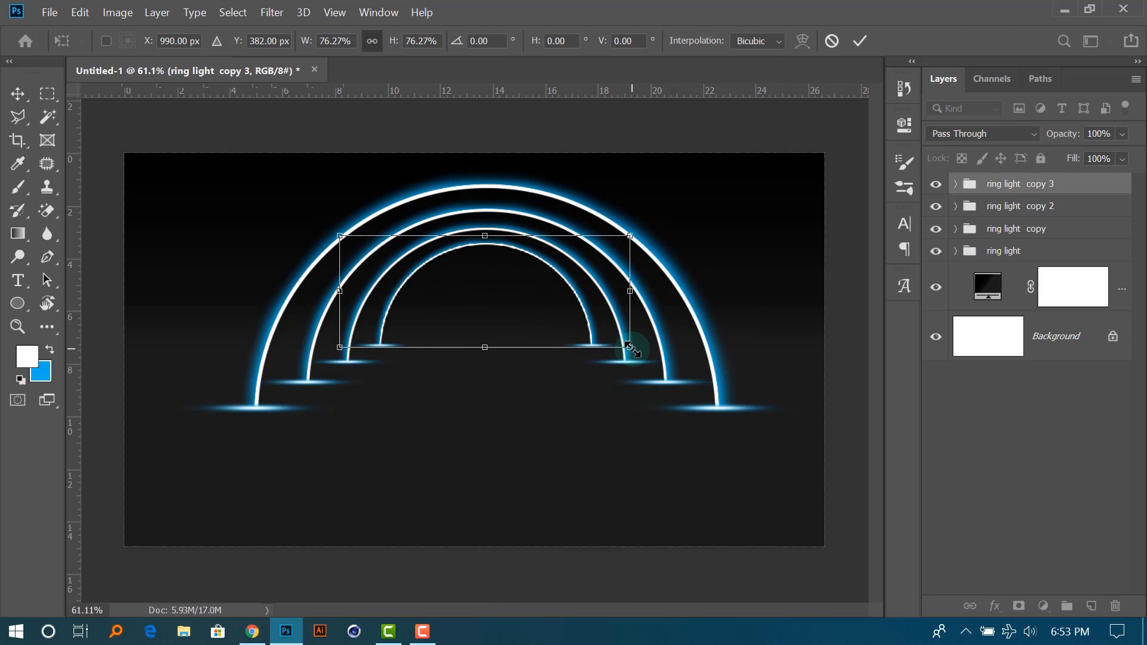
click(860, 41)
click(963, 429)
Select all four ring light groups, enlarge them together to about 111%, and shift them slightly down on the canvas.
scroll(583, 432, down, 1)
scroll(578, 428, up, 2)
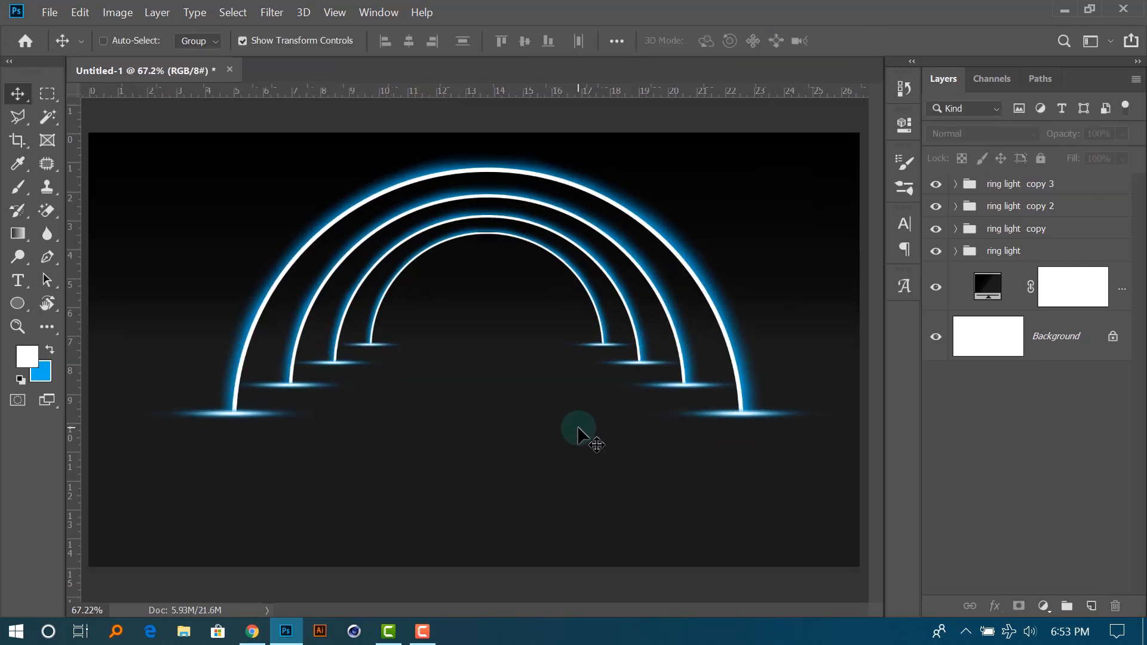
scroll(578, 428, down, 1)
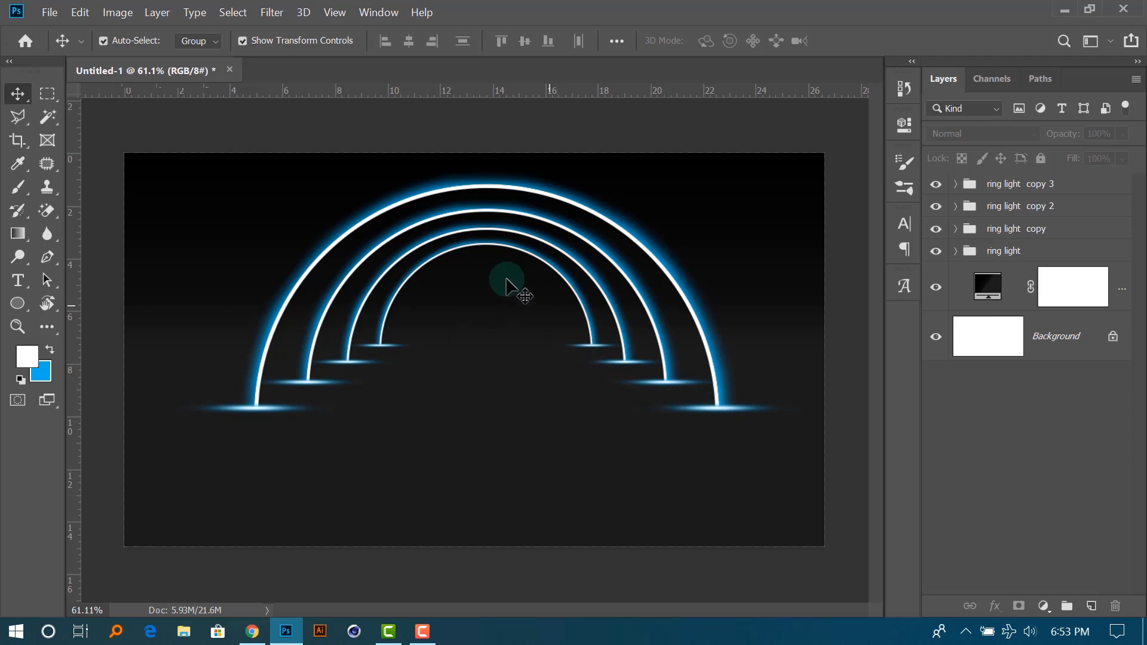
key(ctrl+minus)
key(ctrl+plus)
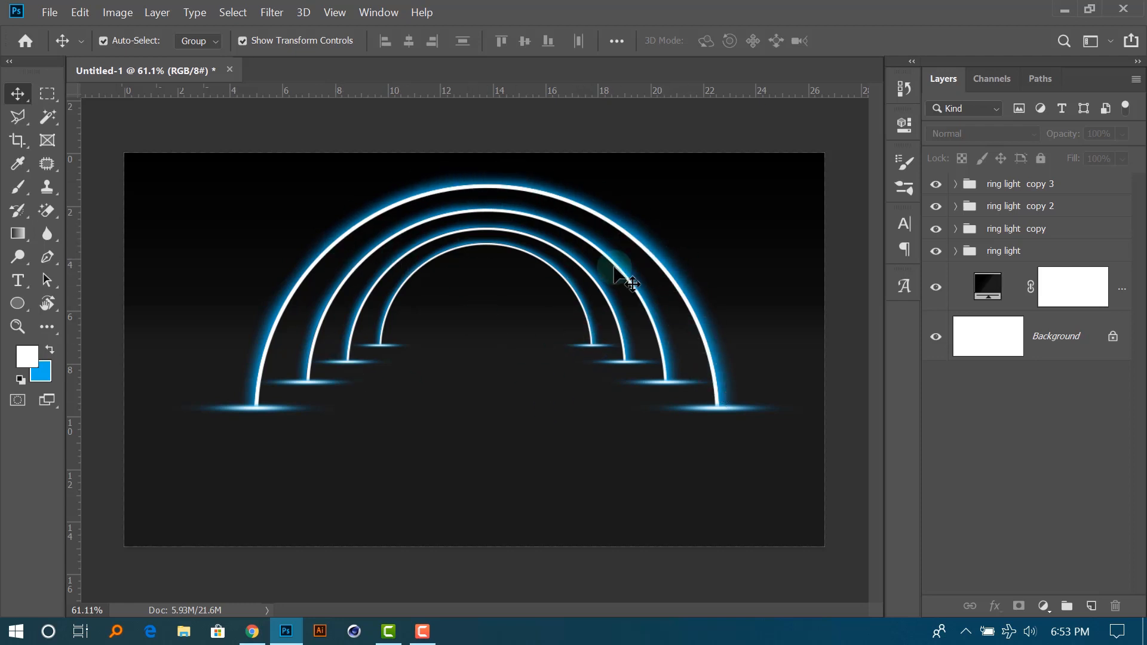
click(991, 267)
shift+click(940, 200)
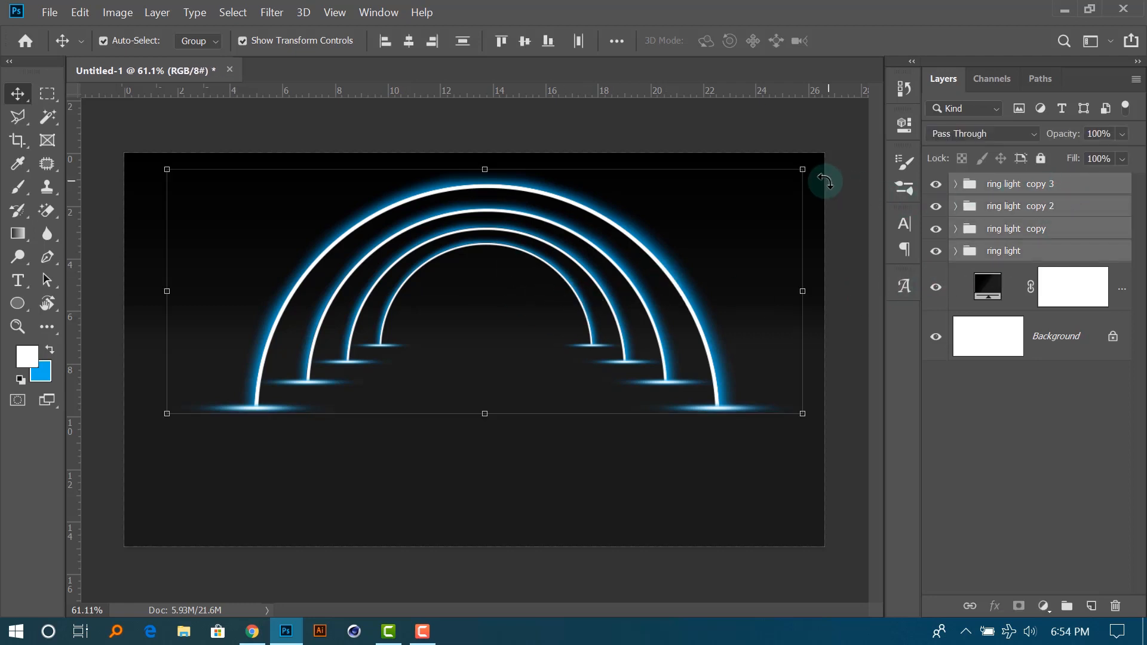
click(803, 170)
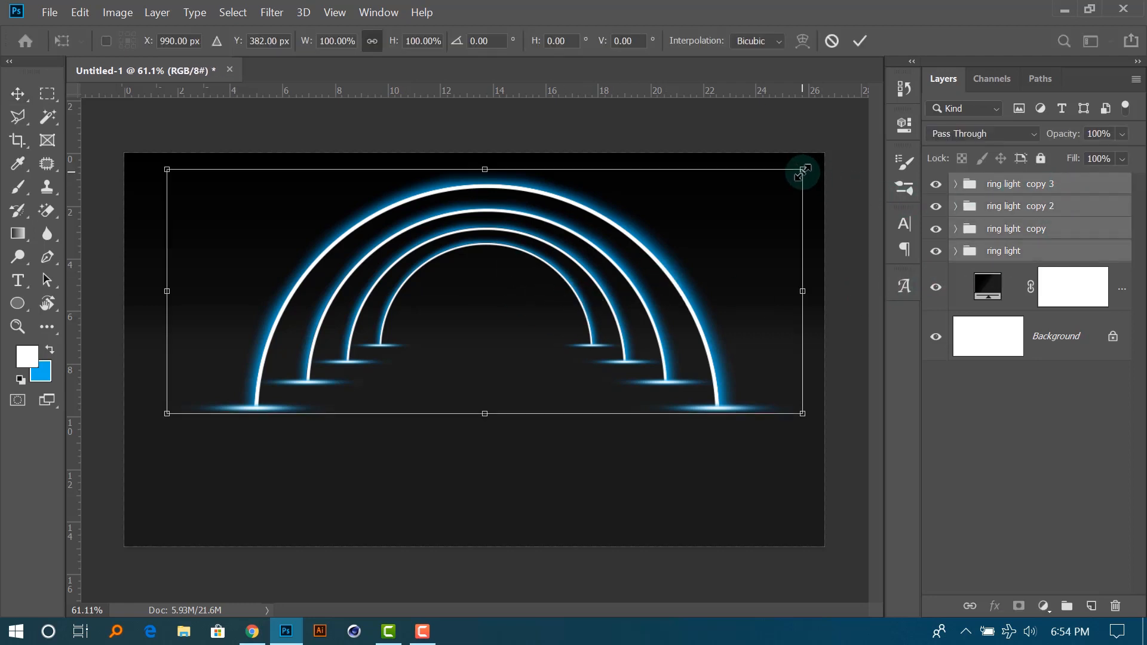
drag(803, 170, 828, 133)
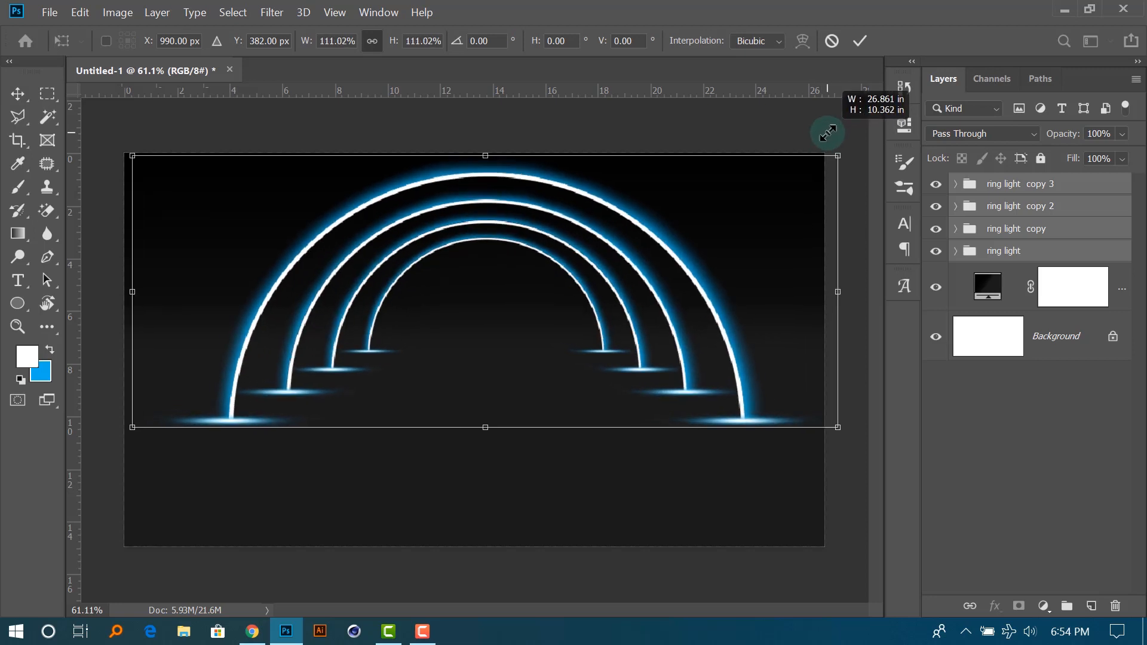
drag(625, 222, 626, 233)
click(986, 389)
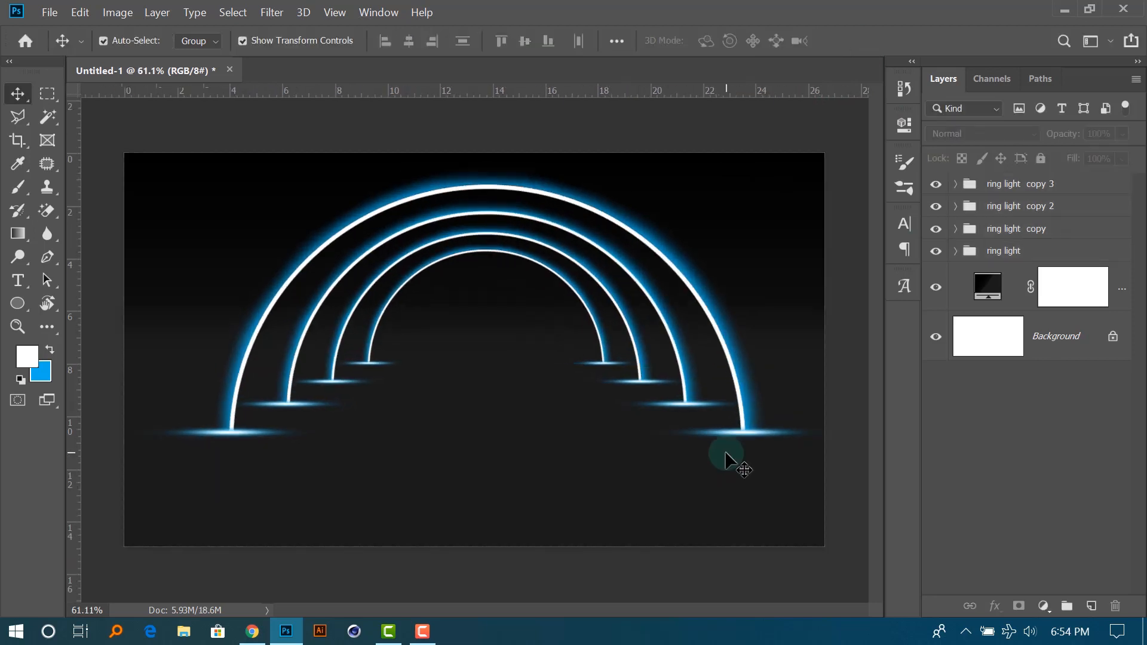
Set the dark grey colour stop of the background gradient fill to location 51%.
scroll(558, 445, down, 2)
scroll(469, 389, up, 1)
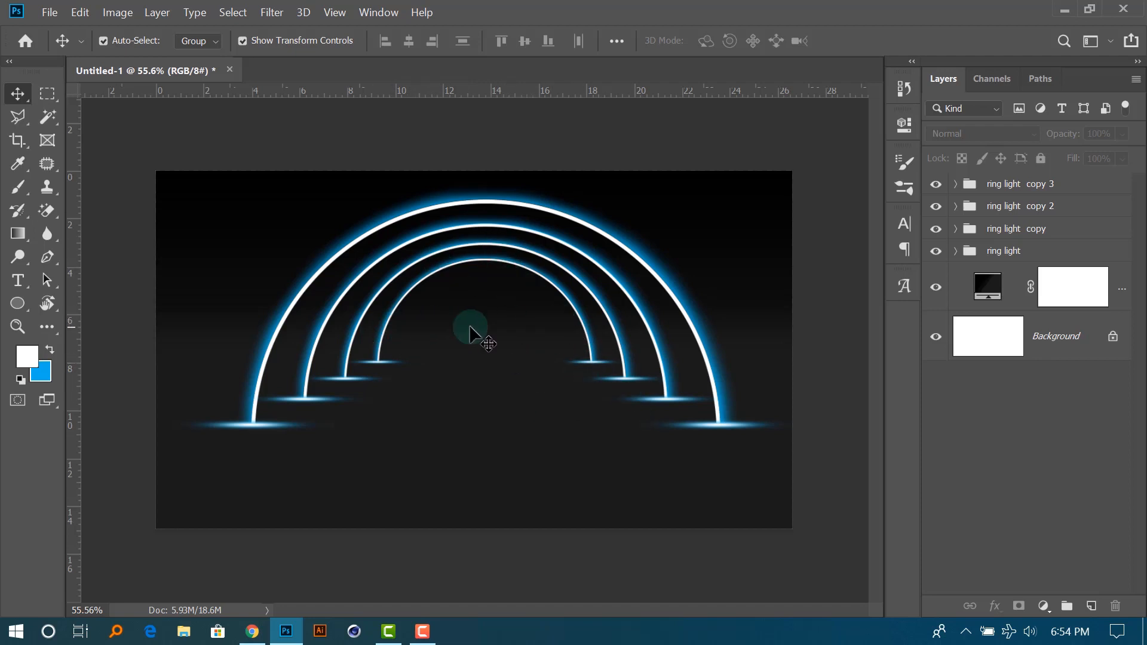
double_click(988, 291)
click(888, 240)
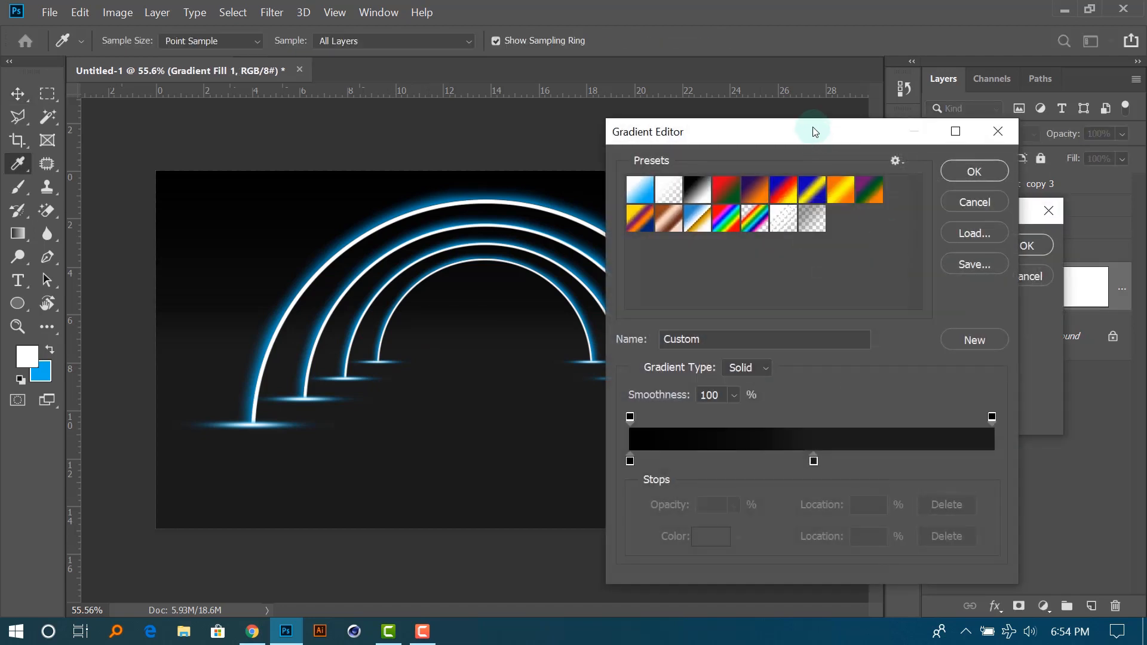
drag(816, 131, 943, 95)
drag(940, 423, 964, 425)
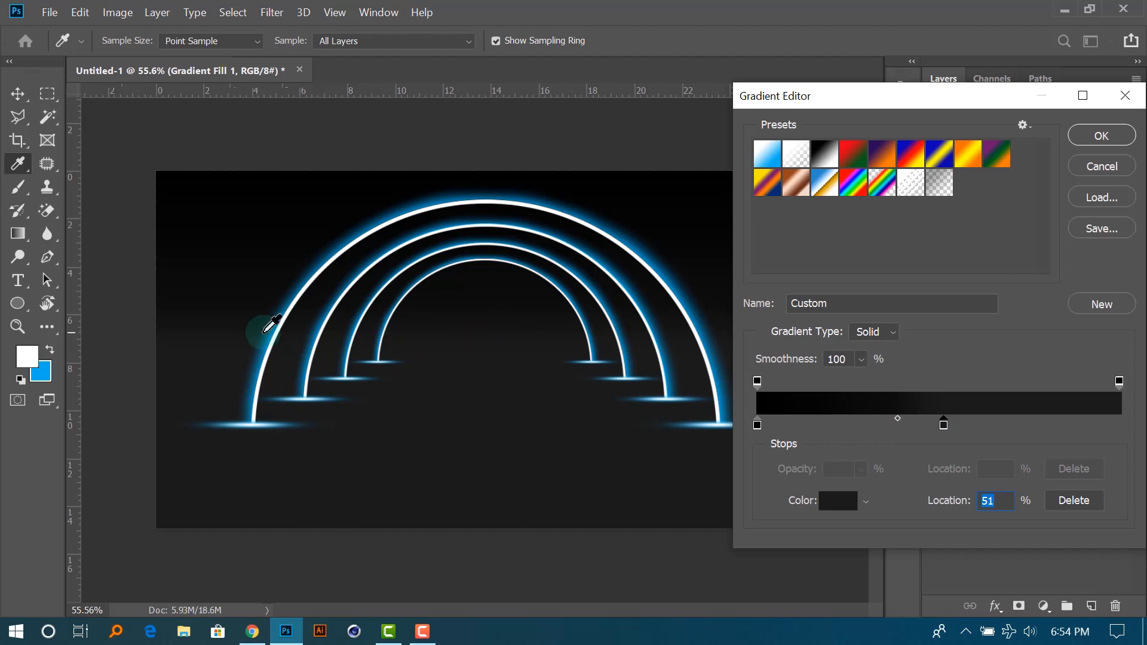
drag(1012, 91, 828, 102)
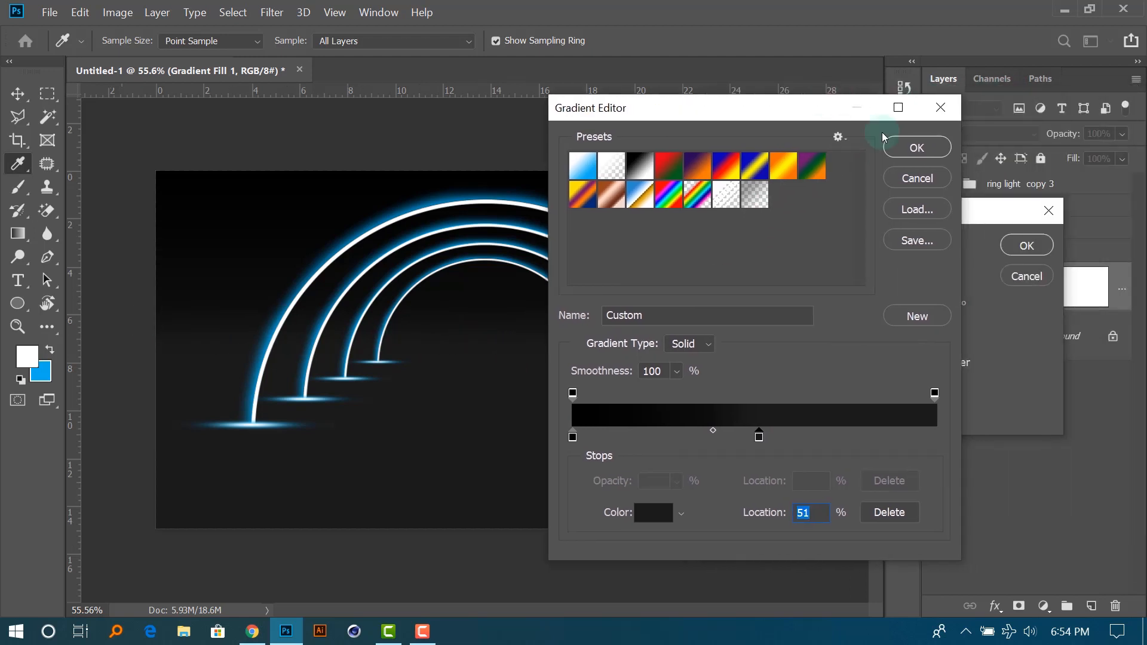
click(919, 146)
click(1025, 243)
click(1022, 443)
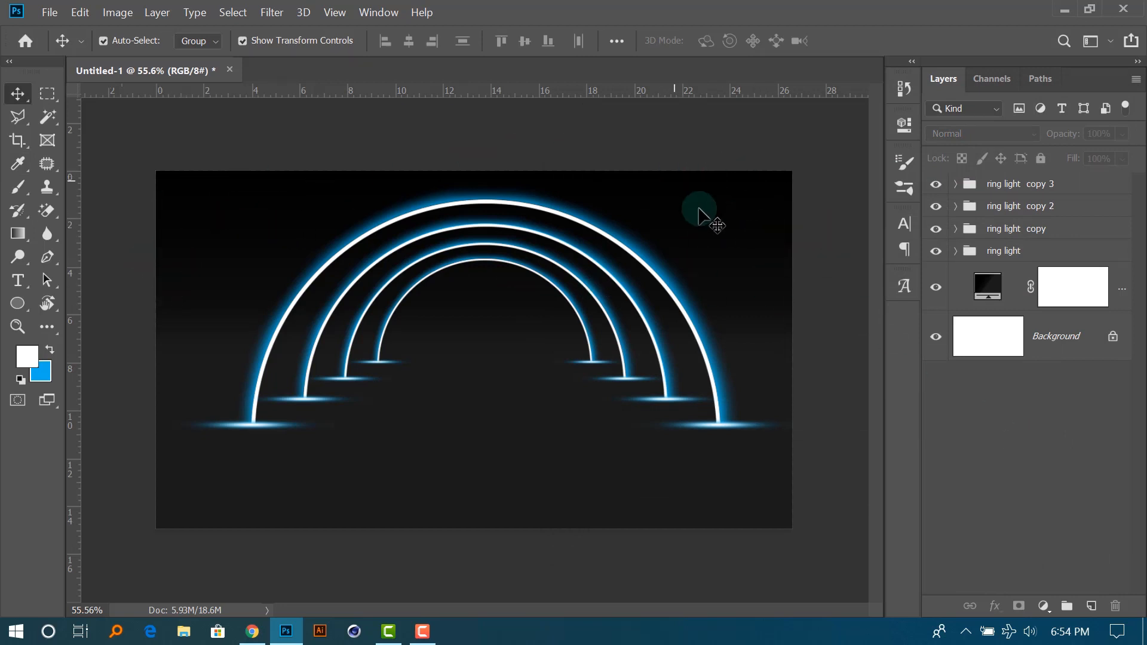
Duplicate the original ring light group and place the copy directly beneath it in the layer stack.
click(1037, 263)
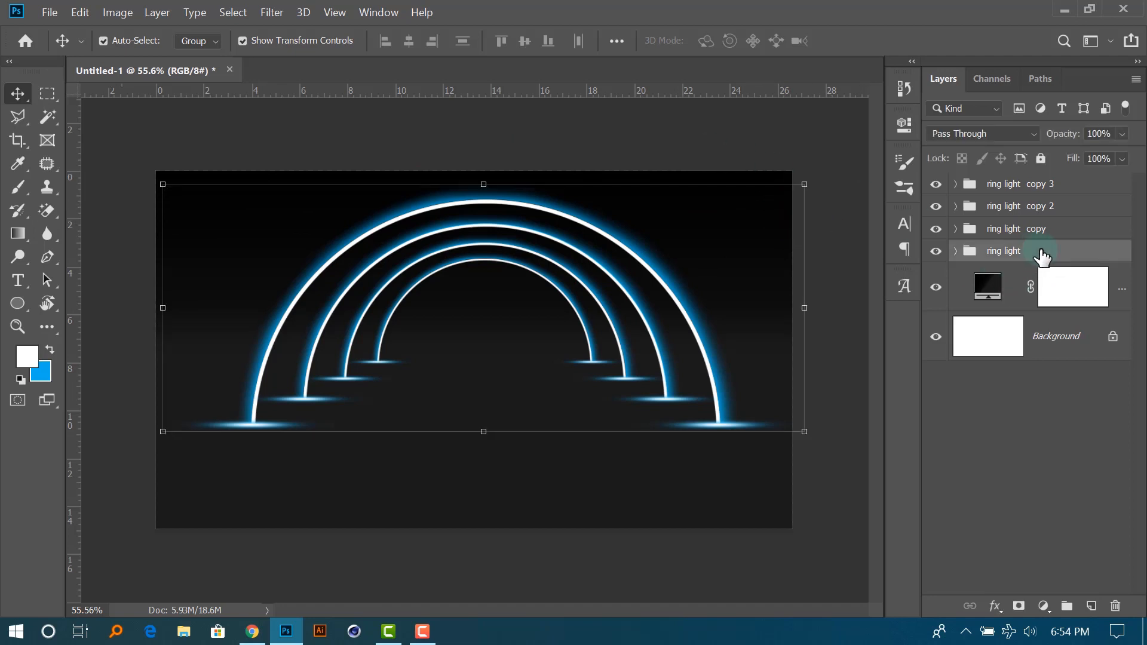
key(ctrl+j)
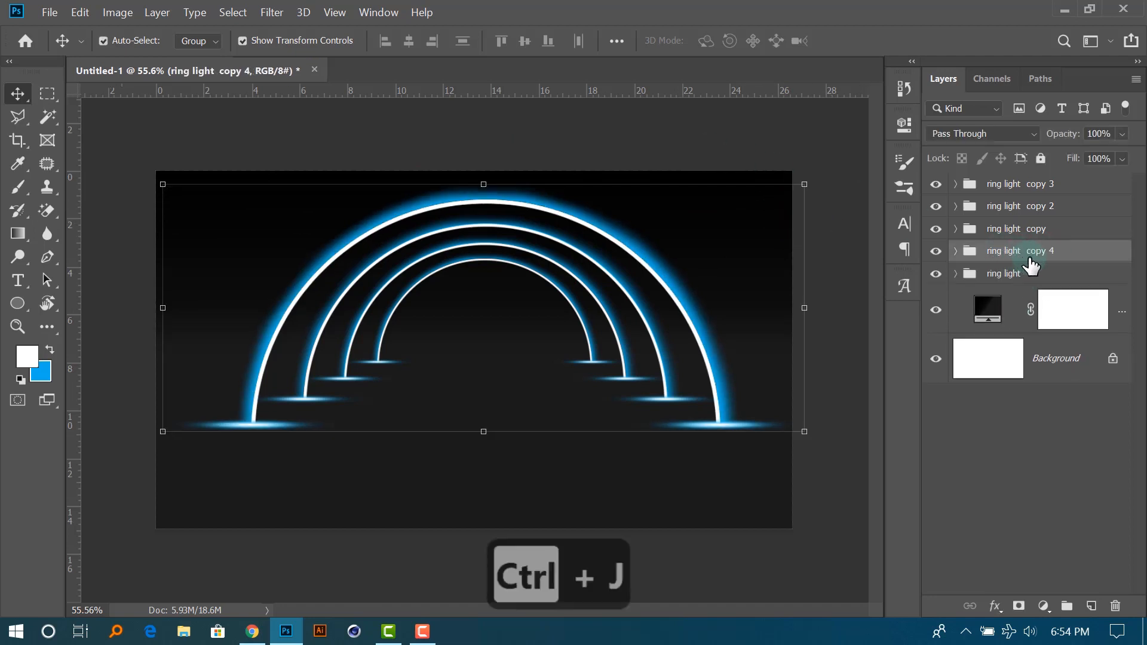
drag(1055, 257, 1069, 294)
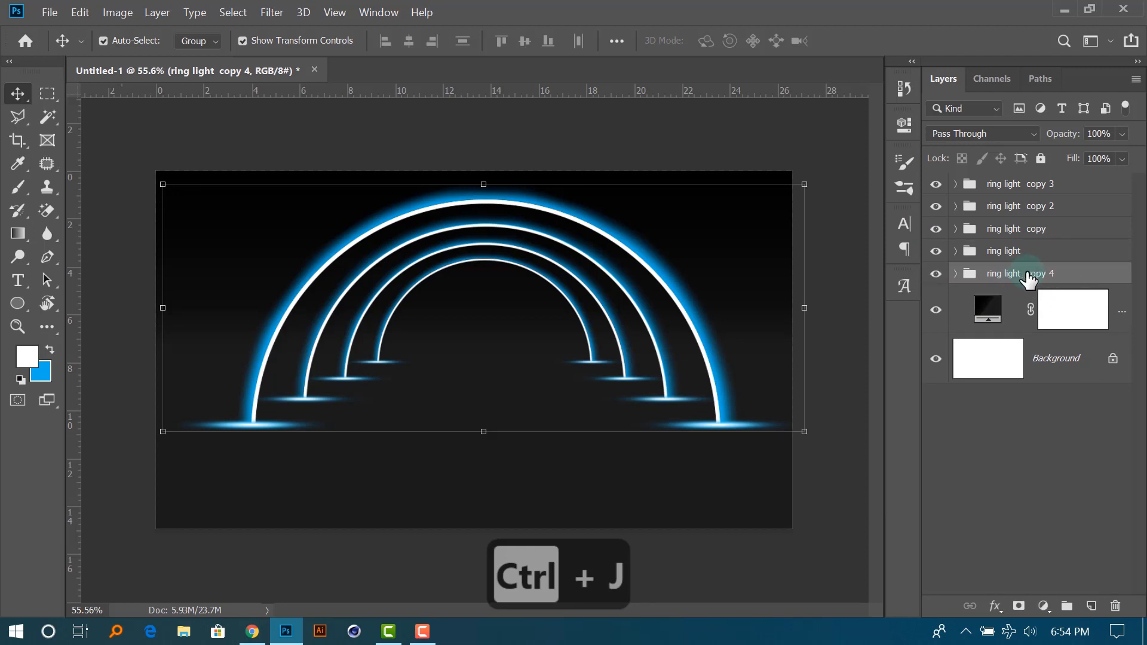
Enlarge the ring light copy 4 group to about 153.9% around its centre so the arch extends beyond the canvas.
scroll(575, 281, down, 2)
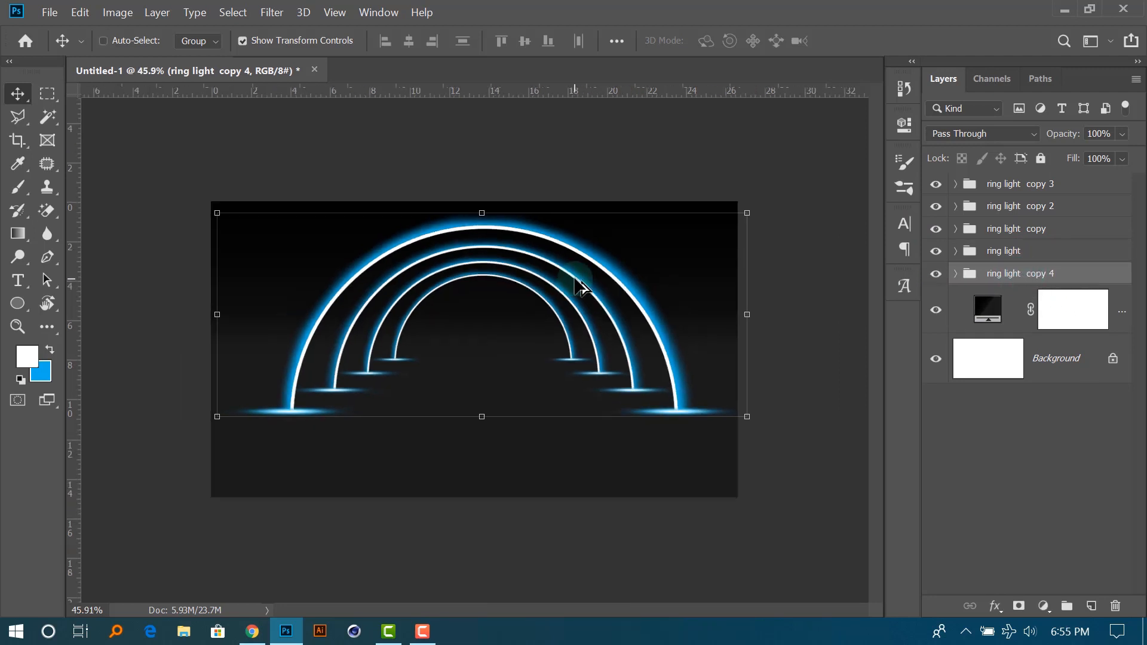
drag(749, 214, 870, 100)
click(860, 41)
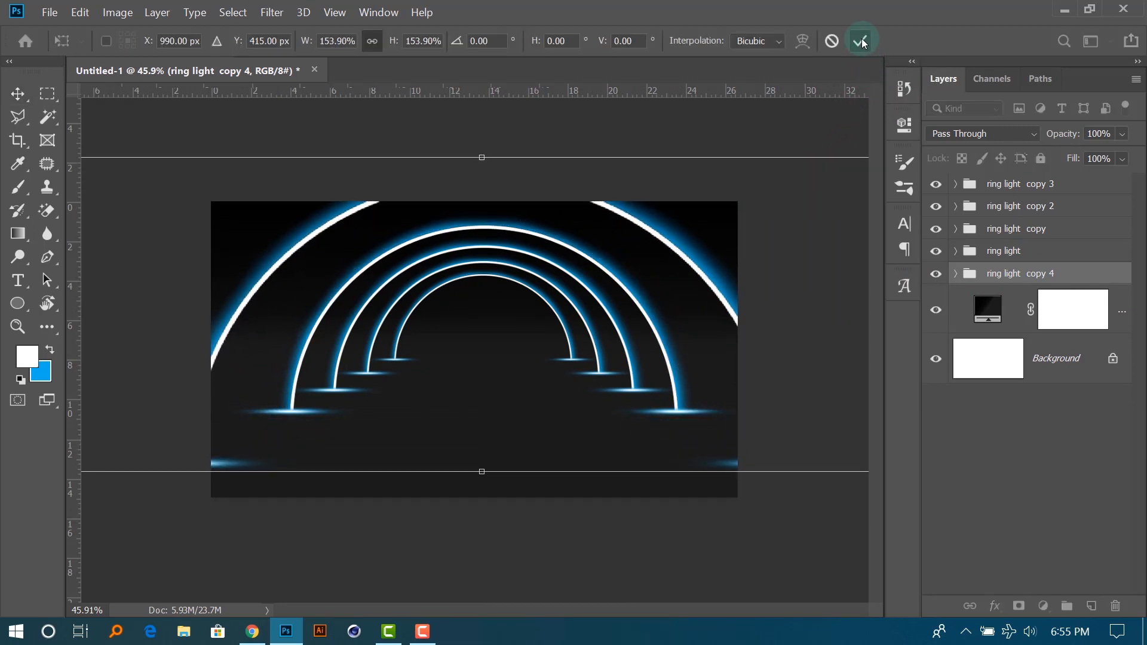
click(1056, 432)
Create a new layer above all the ring light groups and name it back light.
scroll(634, 379, up, 2)
scroll(633, 379, up, 1)
key(ctrl)
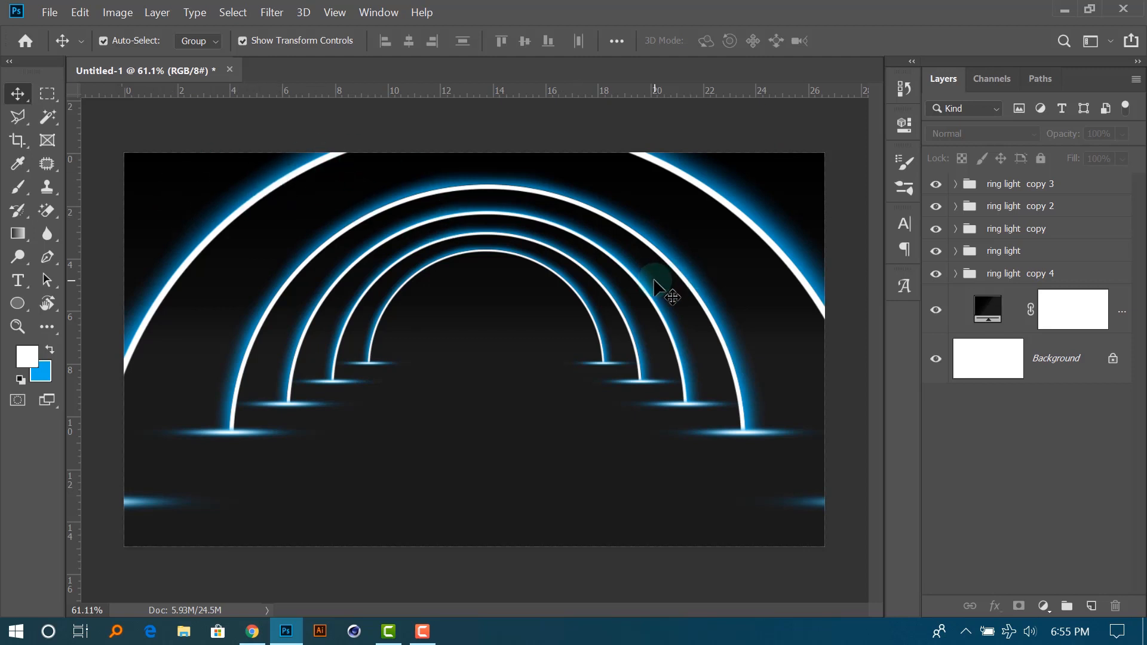
scroll(556, 350, up, 3)
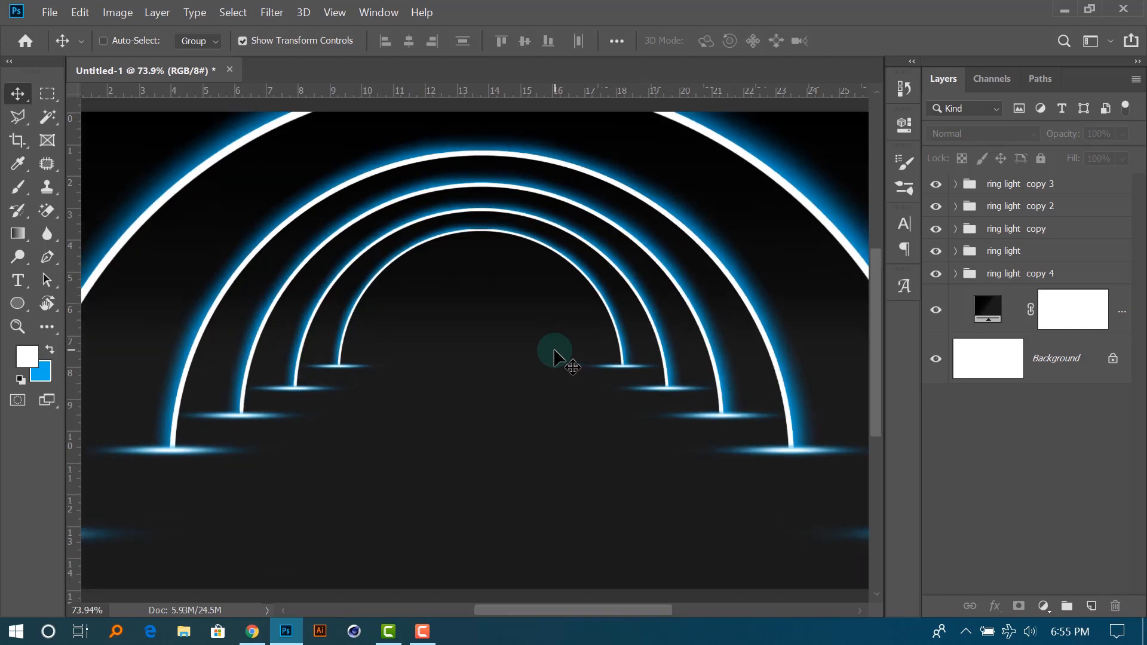
scroll(502, 345, up, 3)
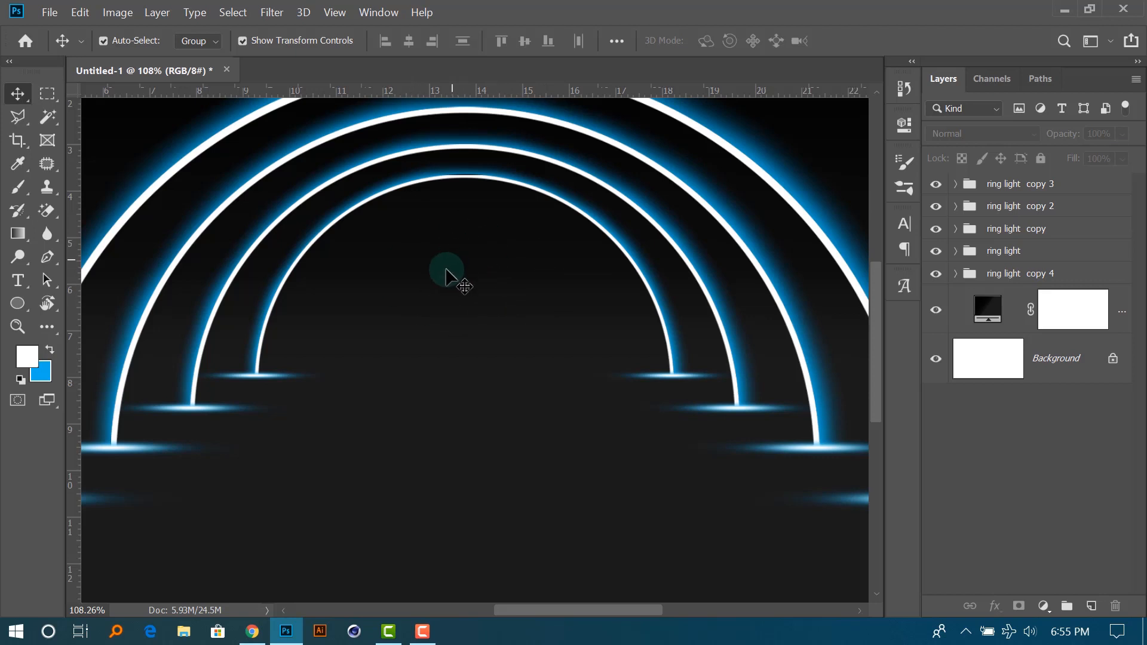
click(1092, 606)
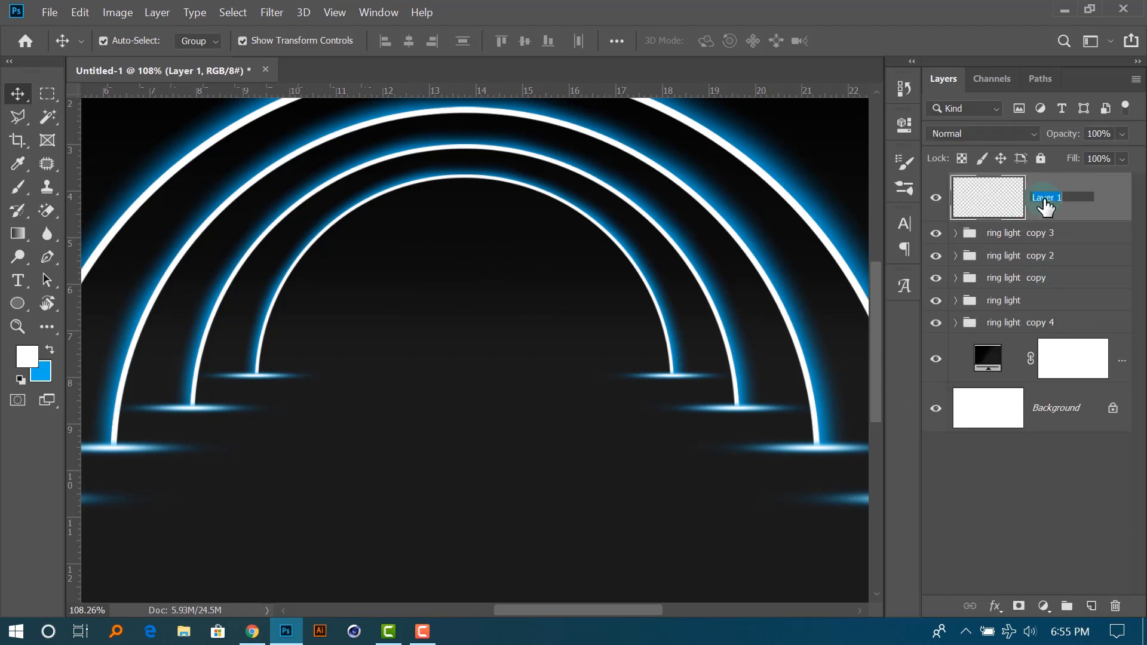
text(back)
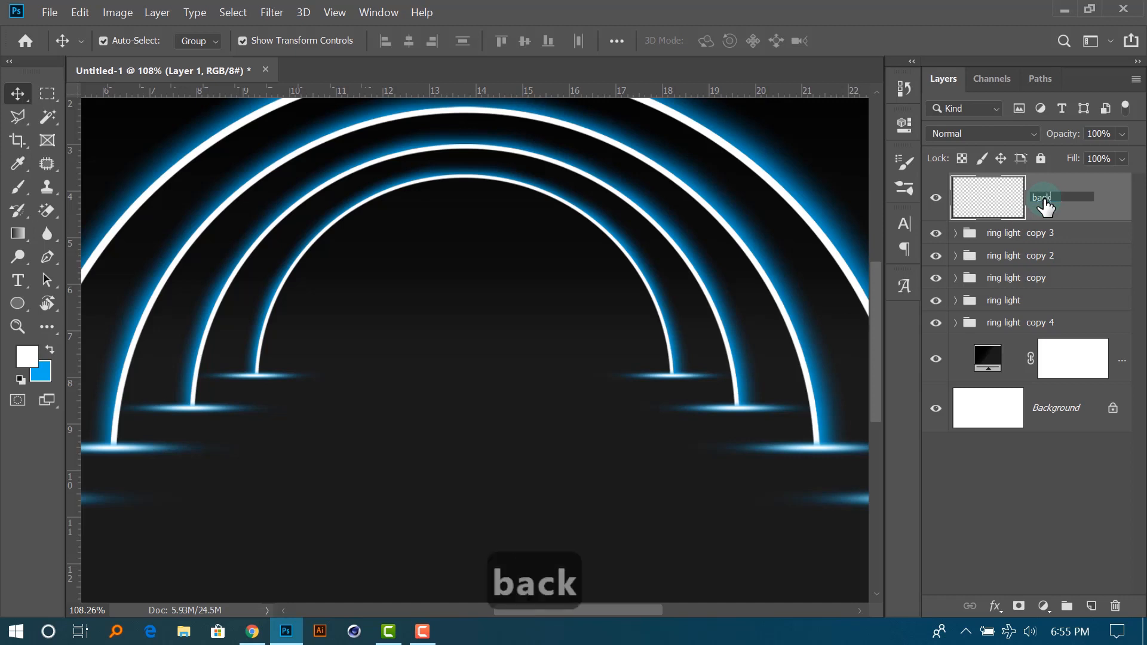
text( ligh)
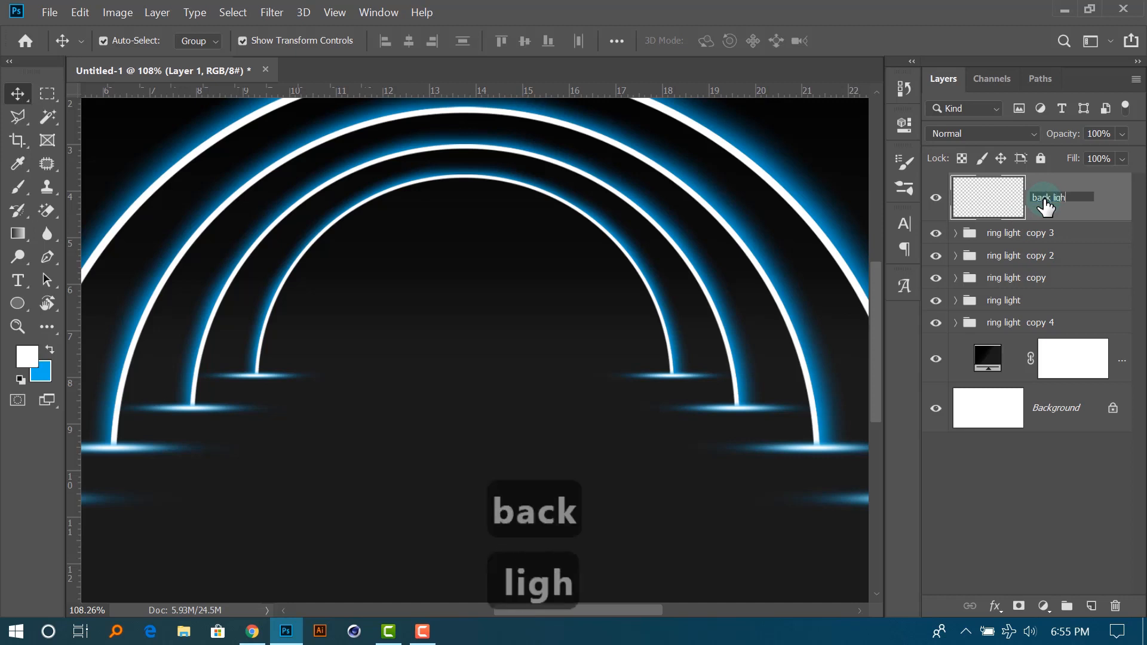
text(t)
click(1055, 475)
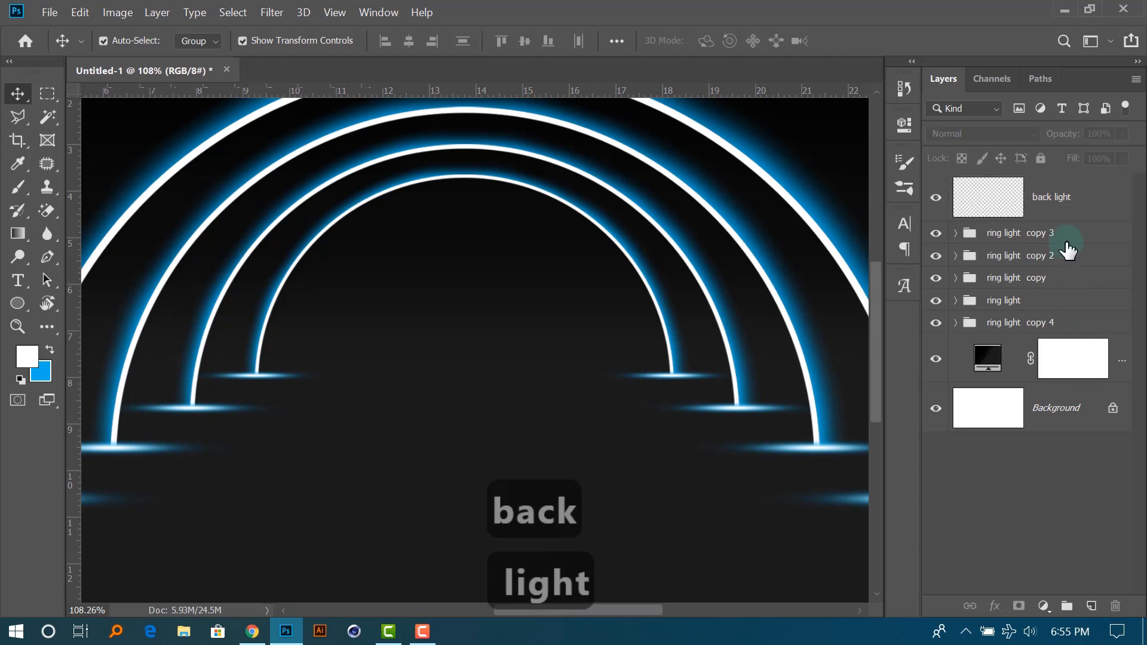
Paint one soft blue dab with the 200 px Brush on the back light layer, centred inside the innermost arch.
click(1068, 205)
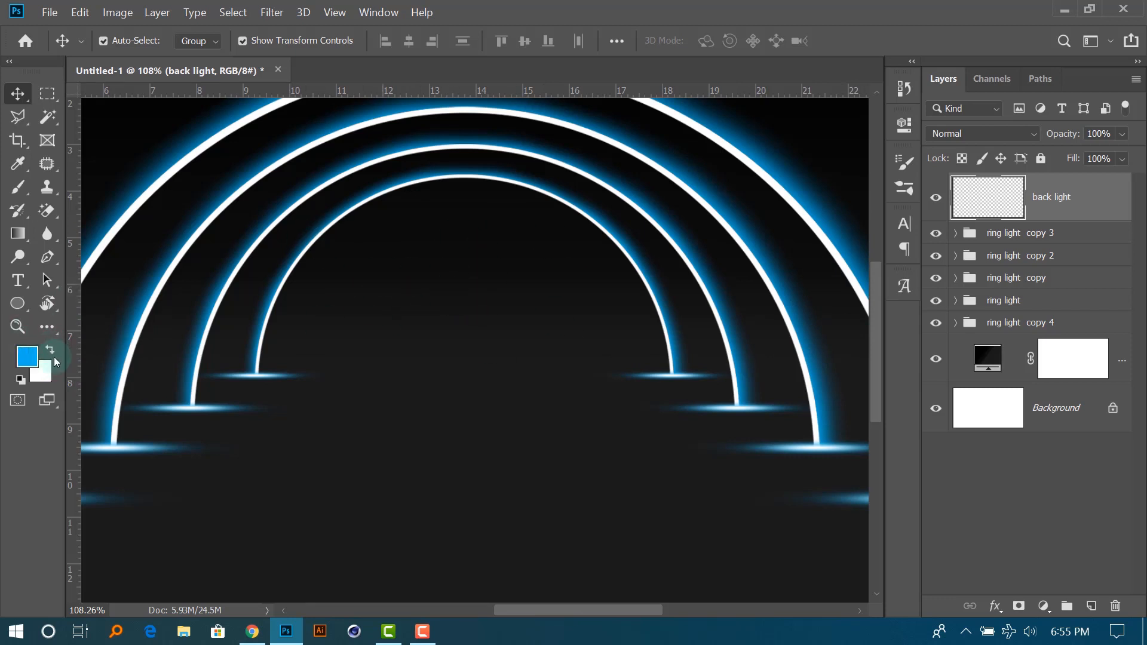
key(b)
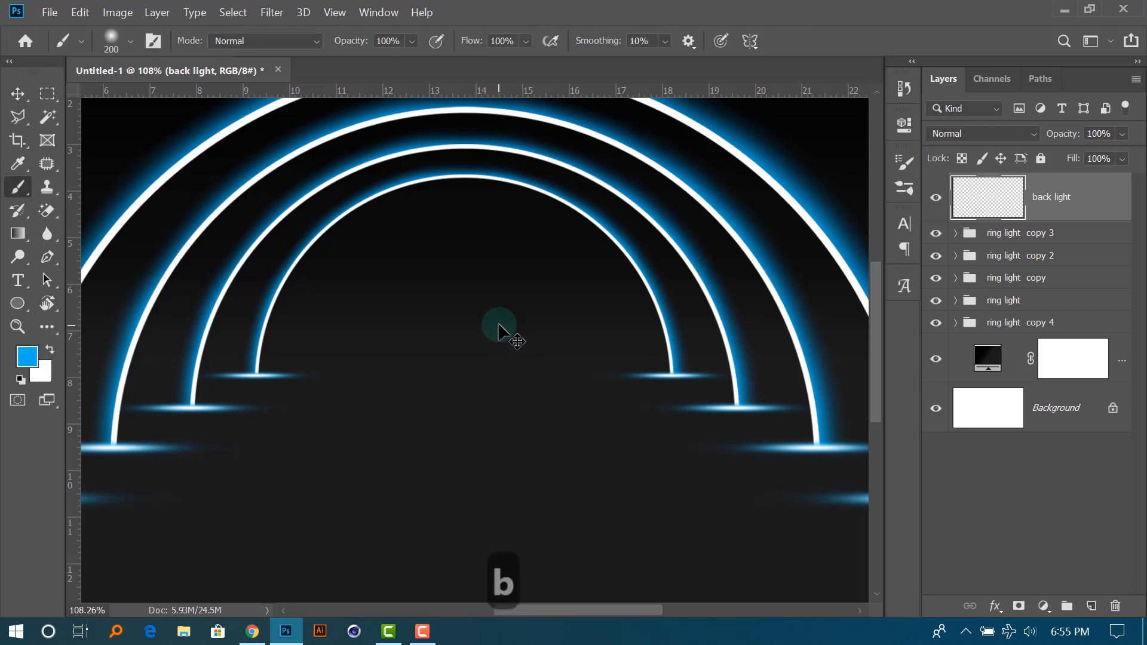
click(471, 312)
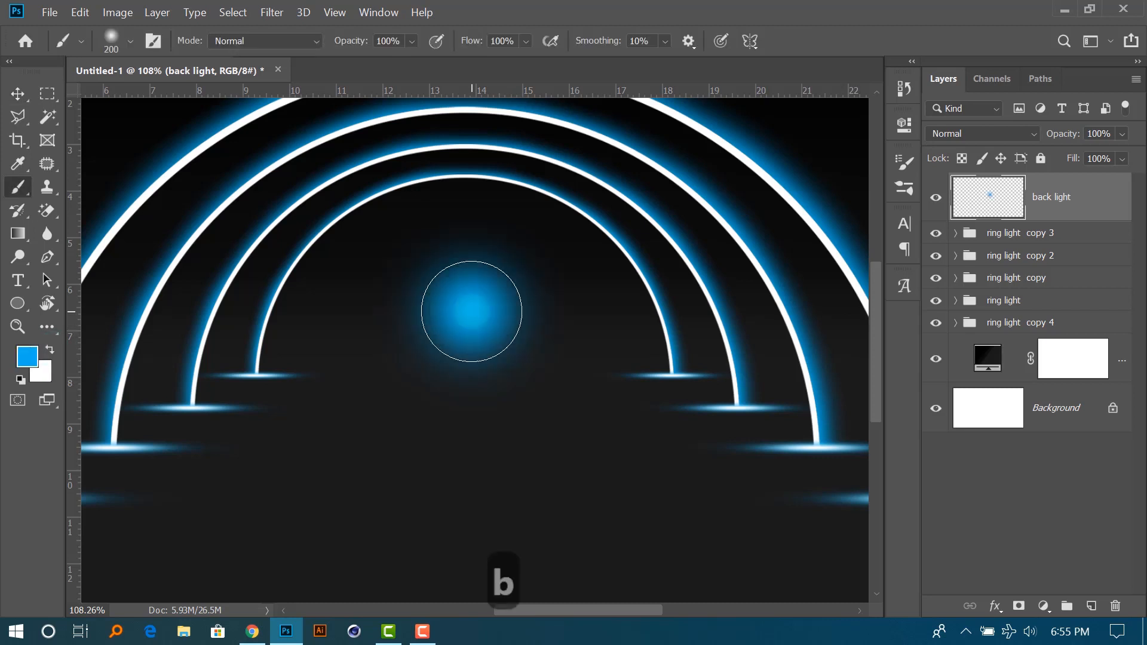
Reduce the brush to 125 px, switch the foreground to white and paint one dab at the centre of the blue glow.
key(bracketleft)
key(bracketleft)
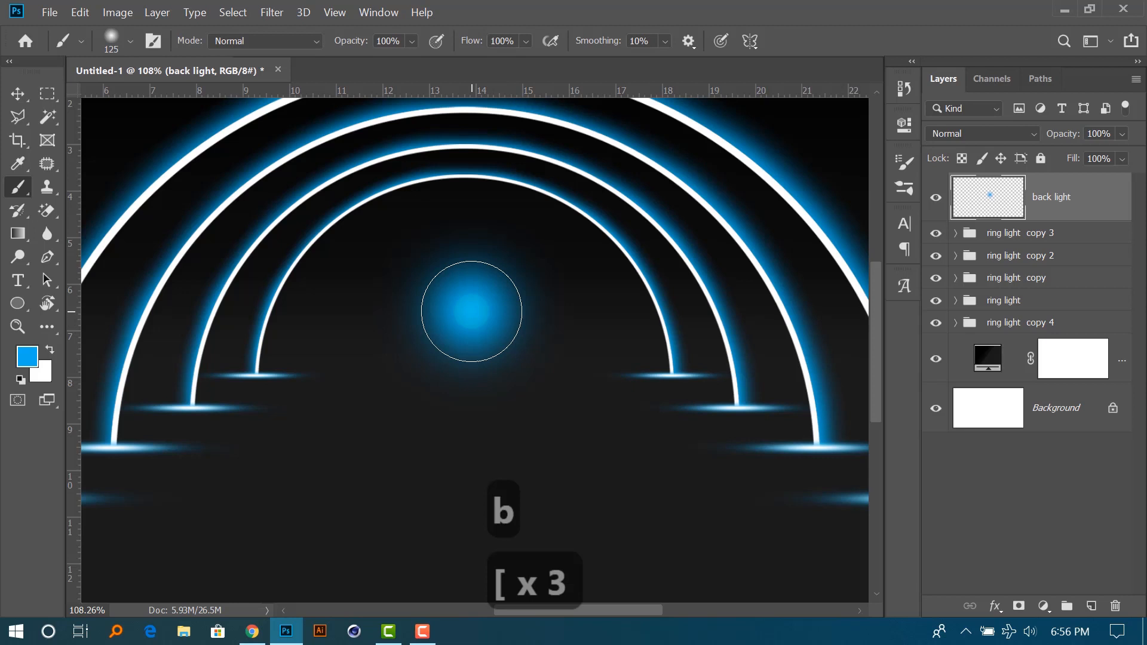
key(x)
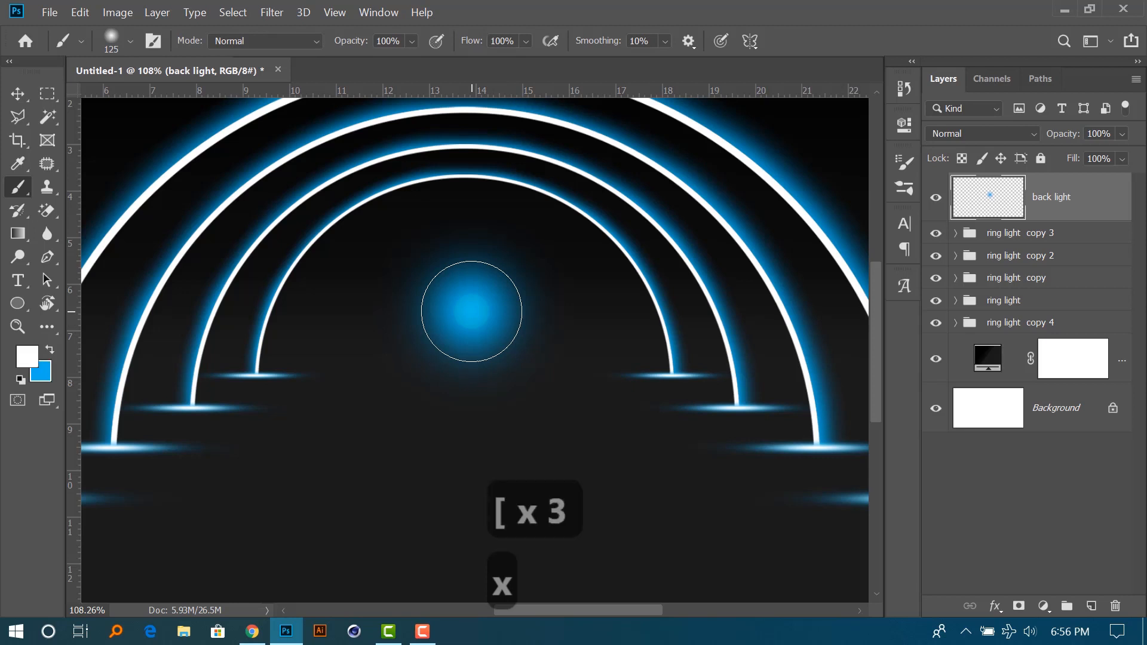
click(471, 311)
Align the back light glow to the horizontal centre of the canvas, using the Background layer as the reference.
click(16, 94)
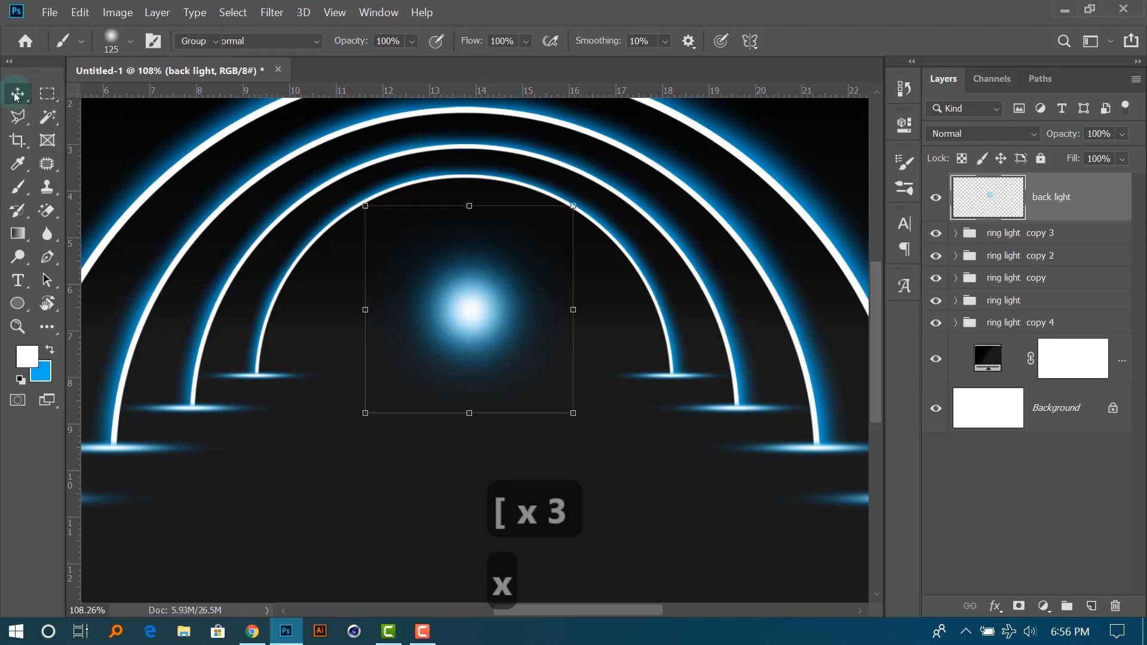
mouse_move(511, 315)
mouse_down()
mouse_move(526, 288)
mouse_move(501, 317)
mouse_move(521, 320)
mouse_move(504, 321)
mouse_up()
scroll(518, 320, down, 5)
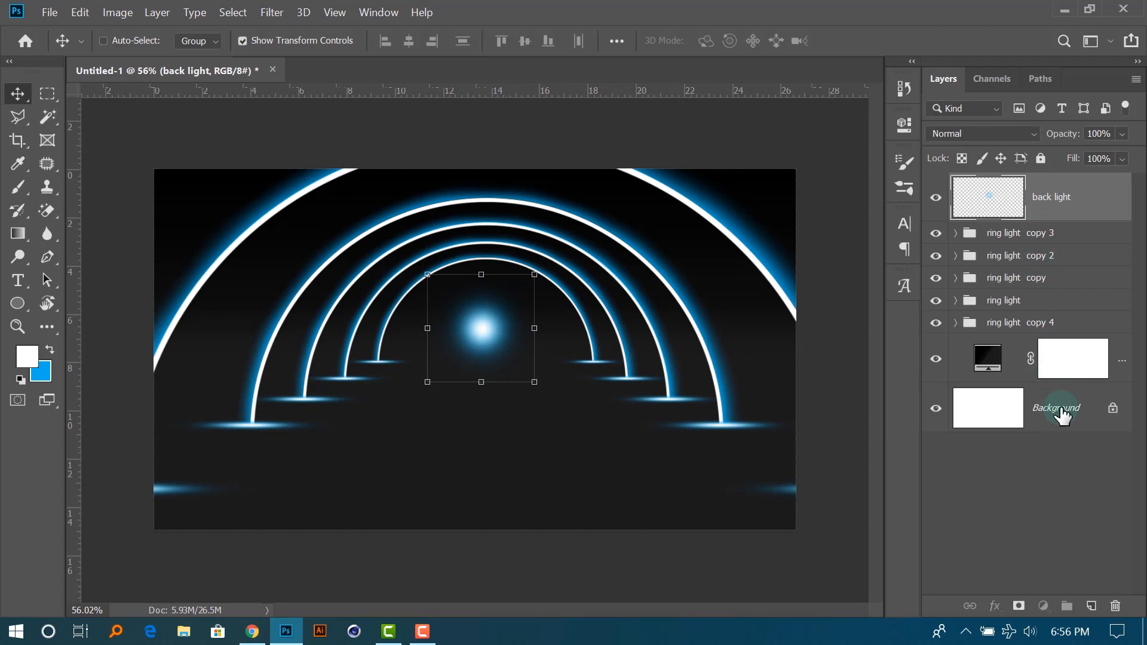
click(1063, 414)
click(410, 42)
click(578, 346)
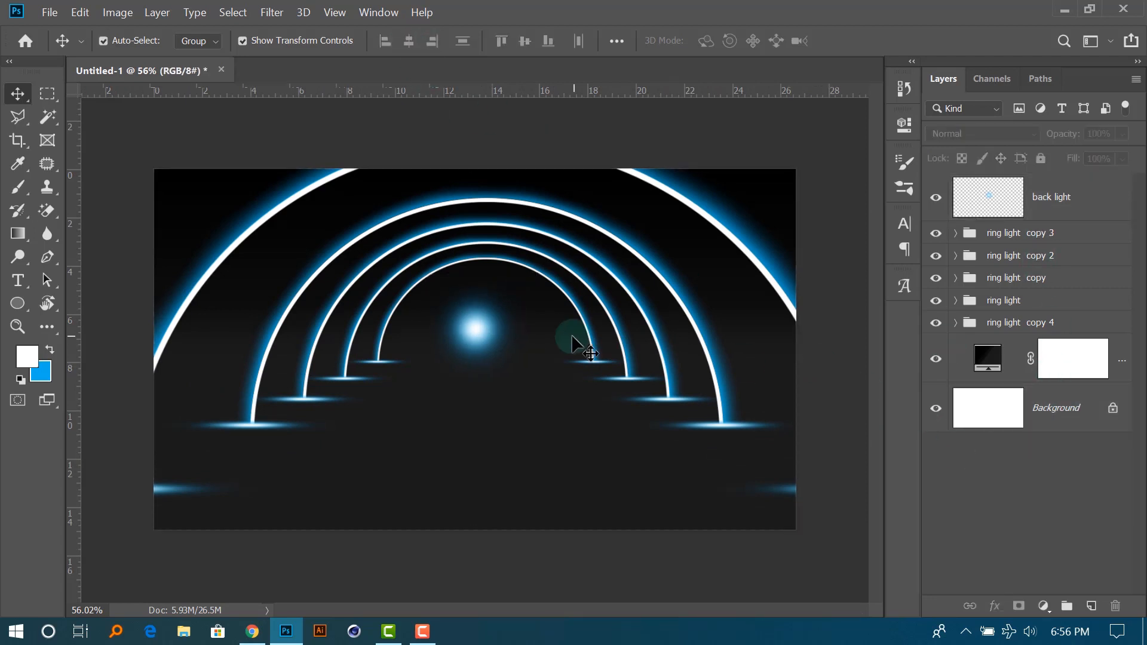
Move all five ring light groups, without the back light layer, slightly left so the arches are centred around the glow.
click(1030, 326)
shift+click(1040, 210)
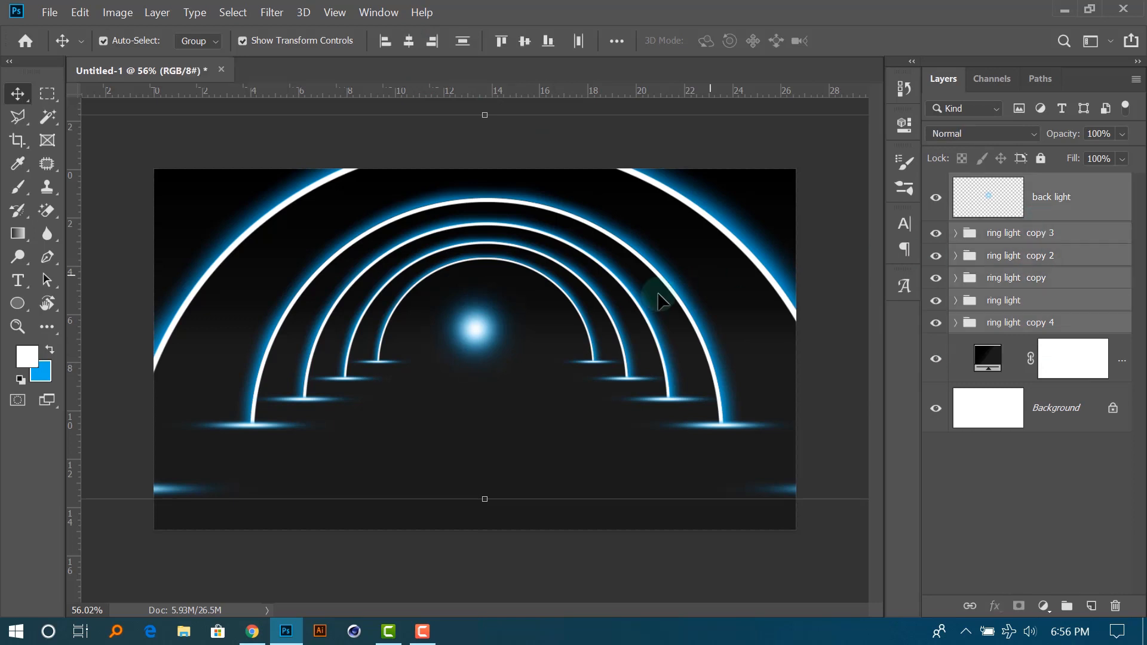
drag(638, 298, 628, 296)
key(ctrl+z)
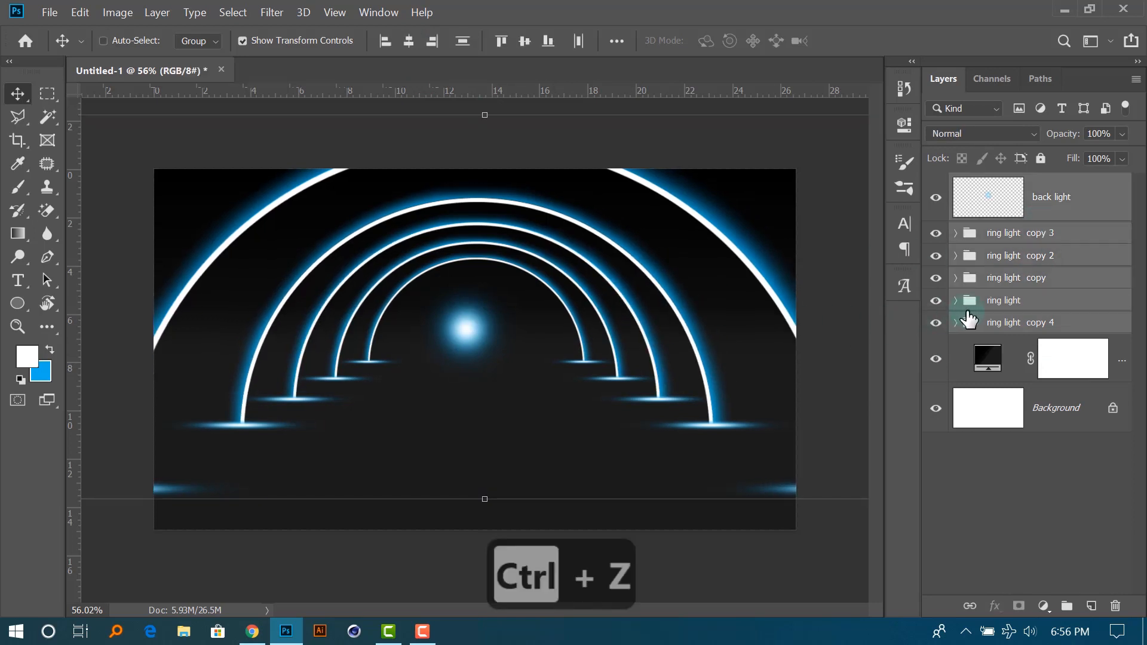
click(1043, 236)
drag(556, 292, 546, 292)
click(968, 494)
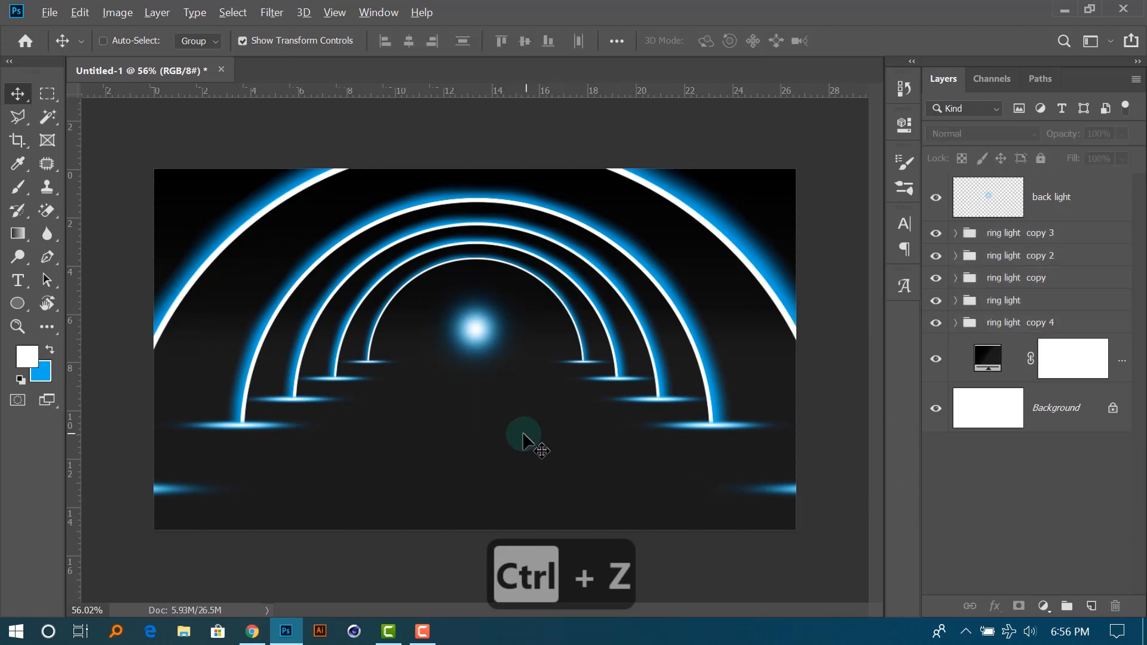
Enlarge the back light glow around its centre so it fills more of the innermost arch.
scroll(525, 441, down, 3)
scroll(523, 437, up, 2)
scroll(525, 440, up, 2)
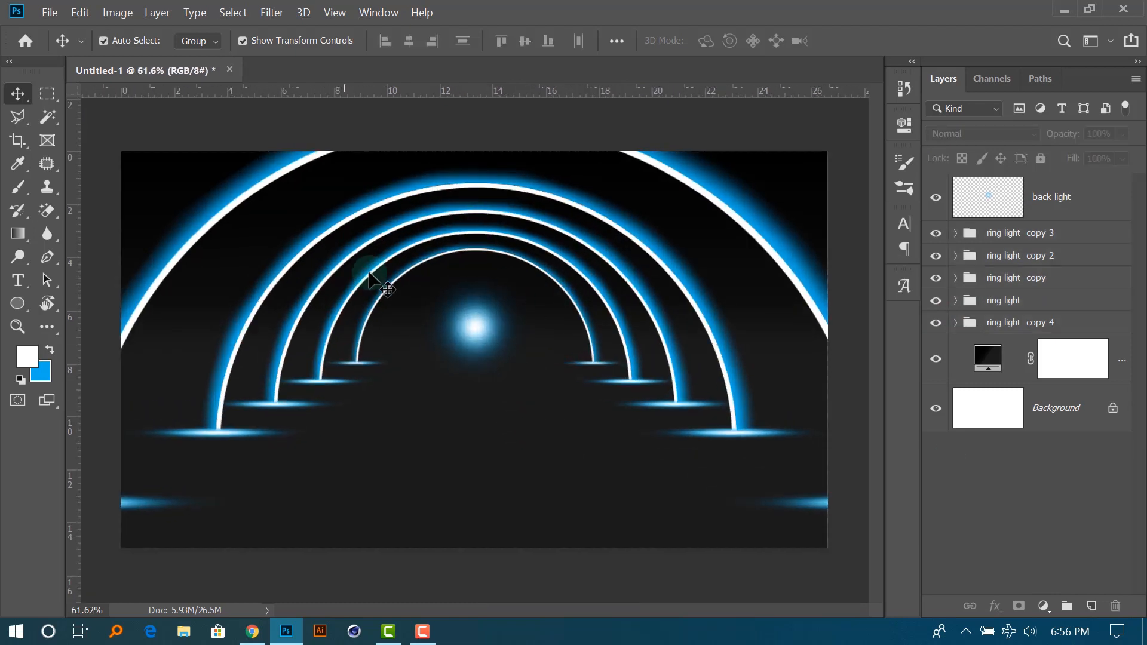
click(1010, 214)
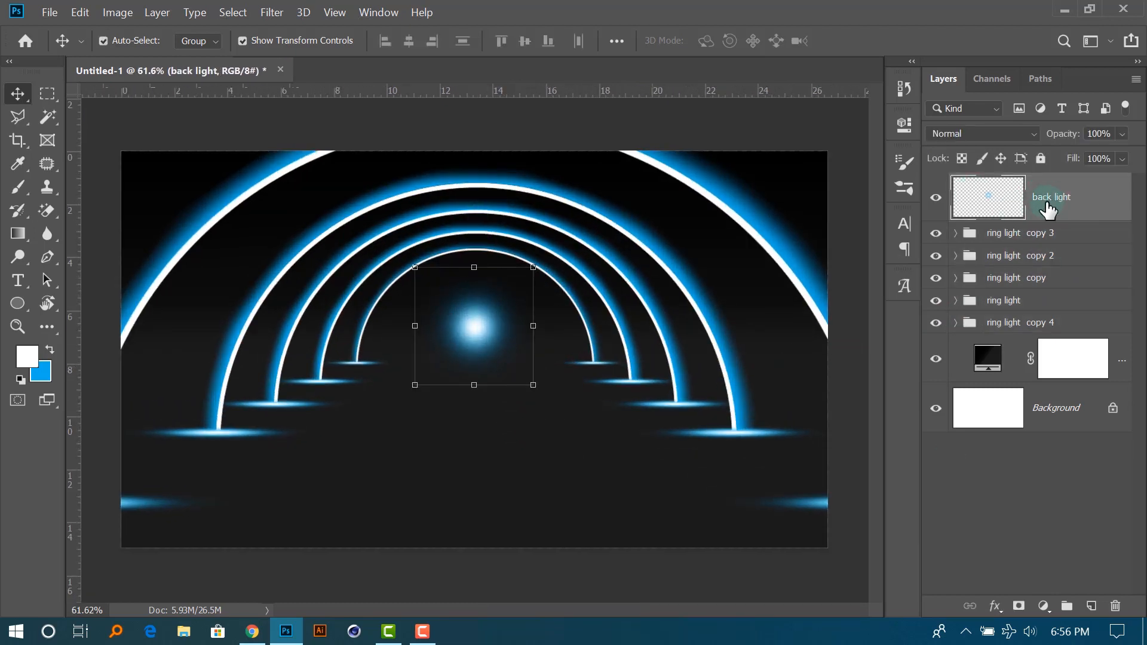
drag(533, 267, 556, 245)
key(ctrl+z)
key(ctrl+z)
click(858, 41)
click(1024, 464)
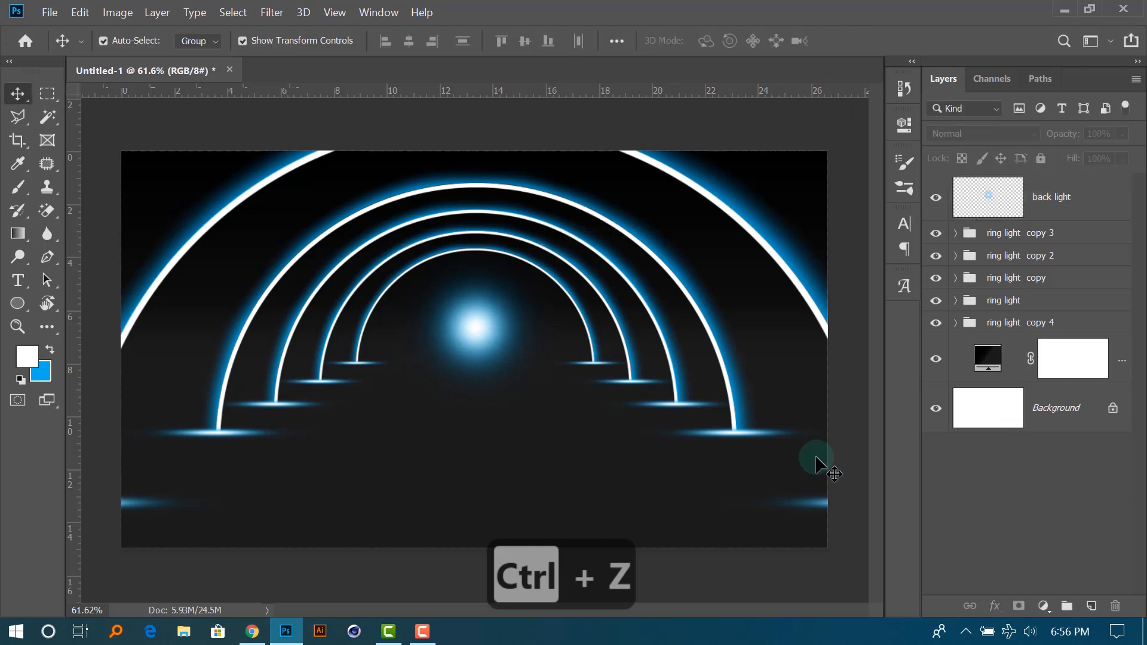
Delete the lower half of the back light glow with a rectangular marquee selection and deselect.
scroll(493, 318, up, 2)
scroll(493, 318, up, 4)
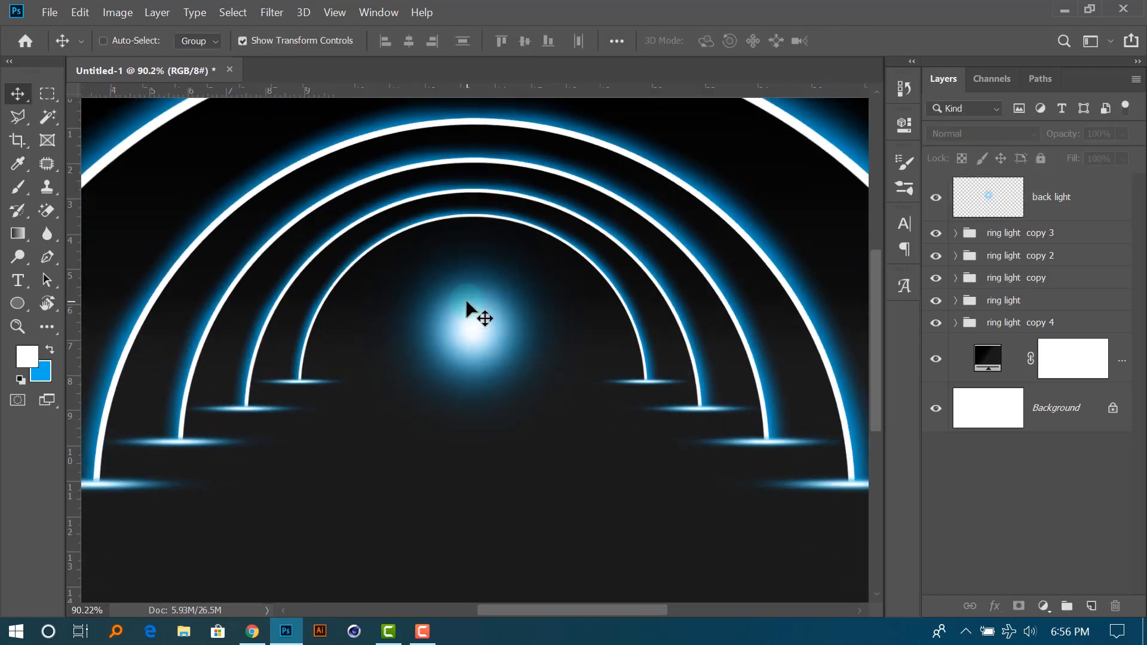
ctrl+click(514, 319)
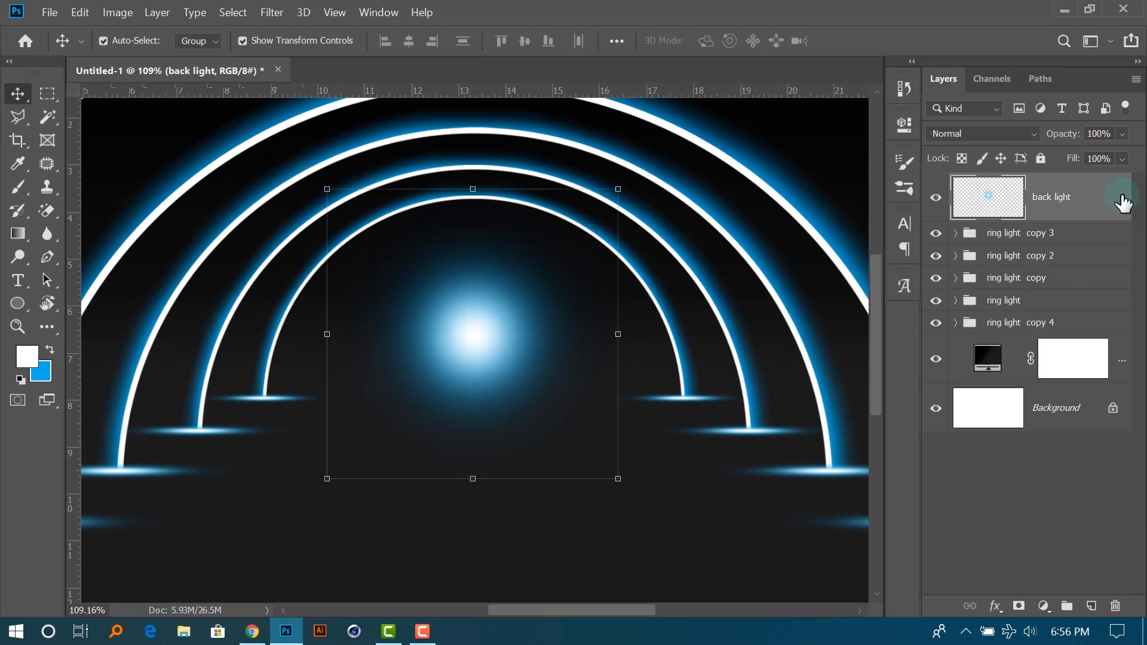
click(48, 93)
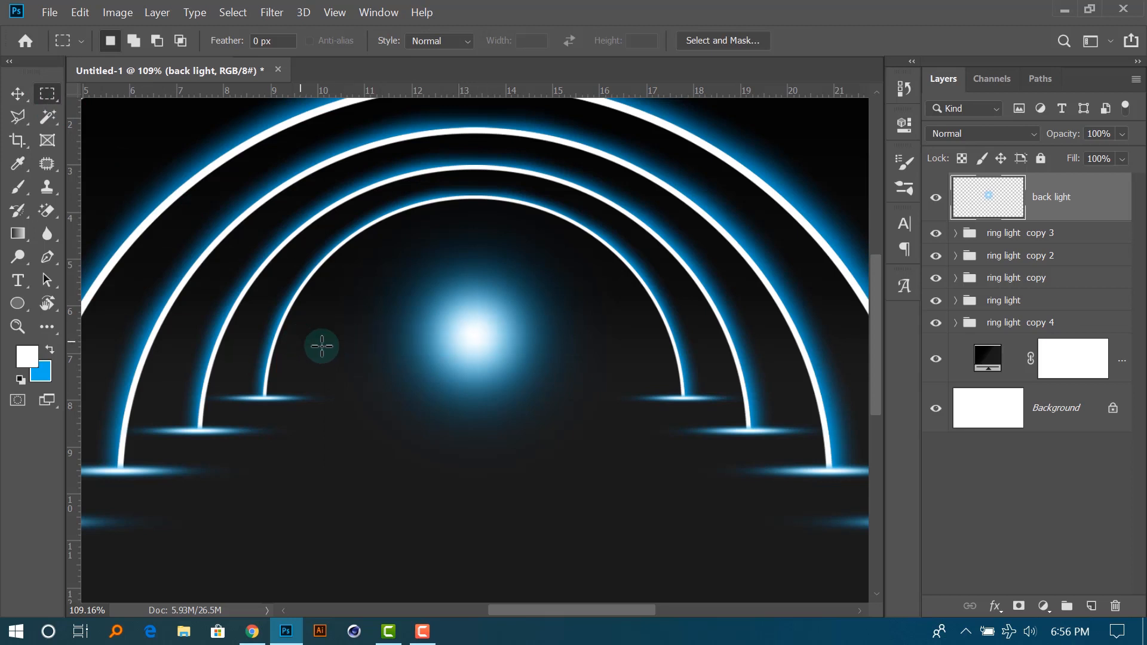
drag(299, 341, 681, 508)
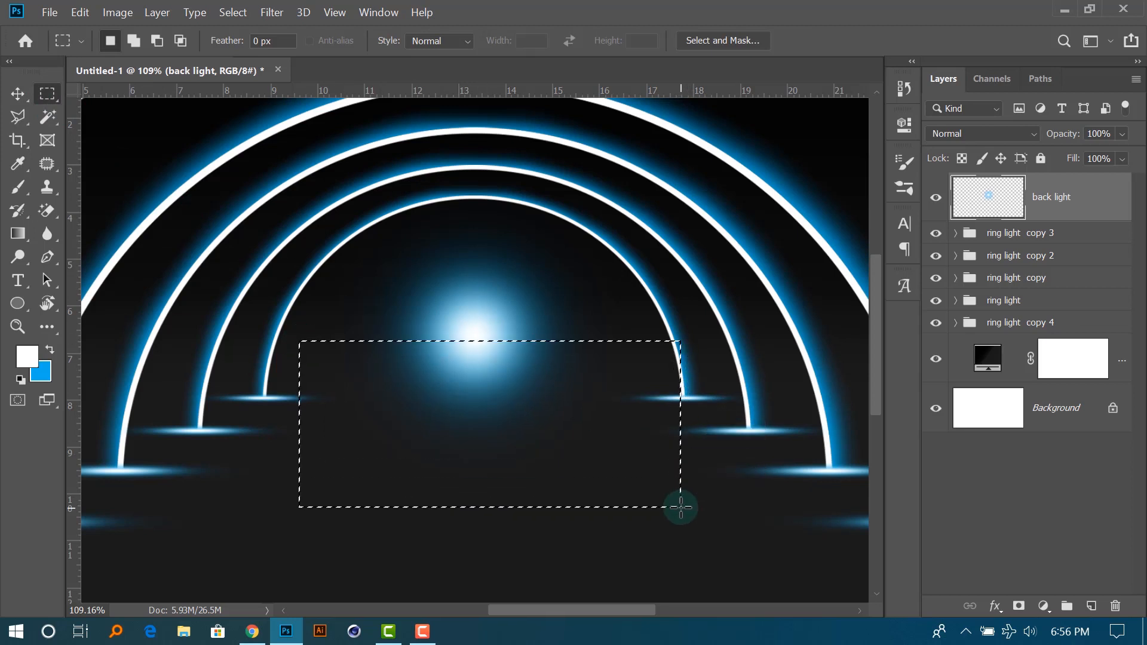
key(Delete)
key(ctrl+d)
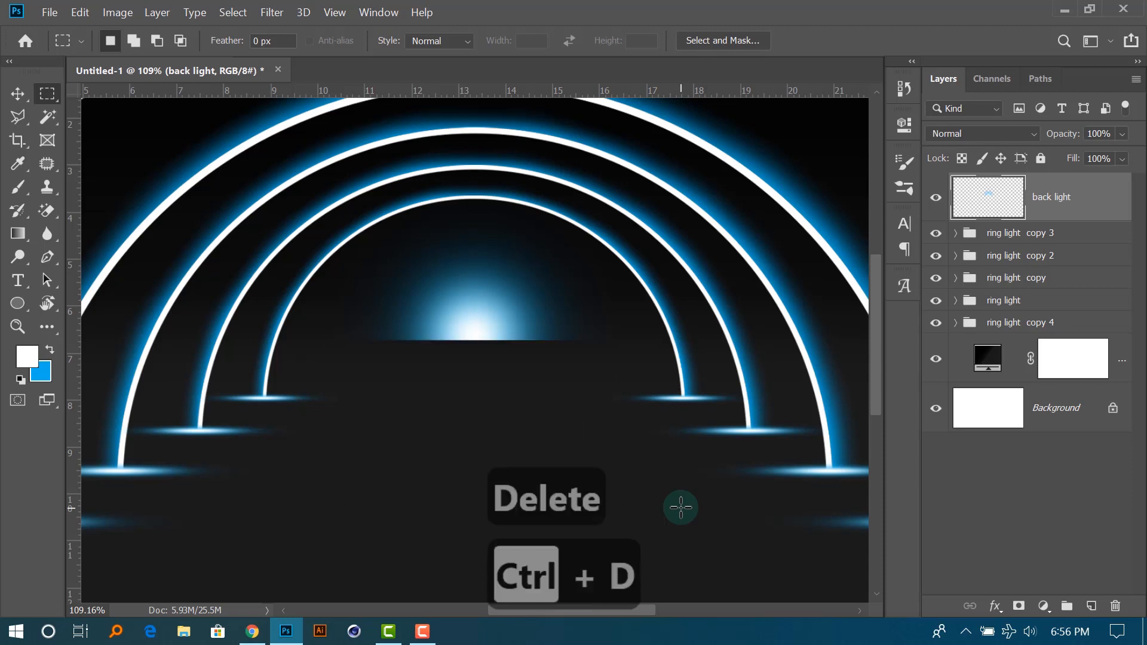
scroll(520, 439, down, 5)
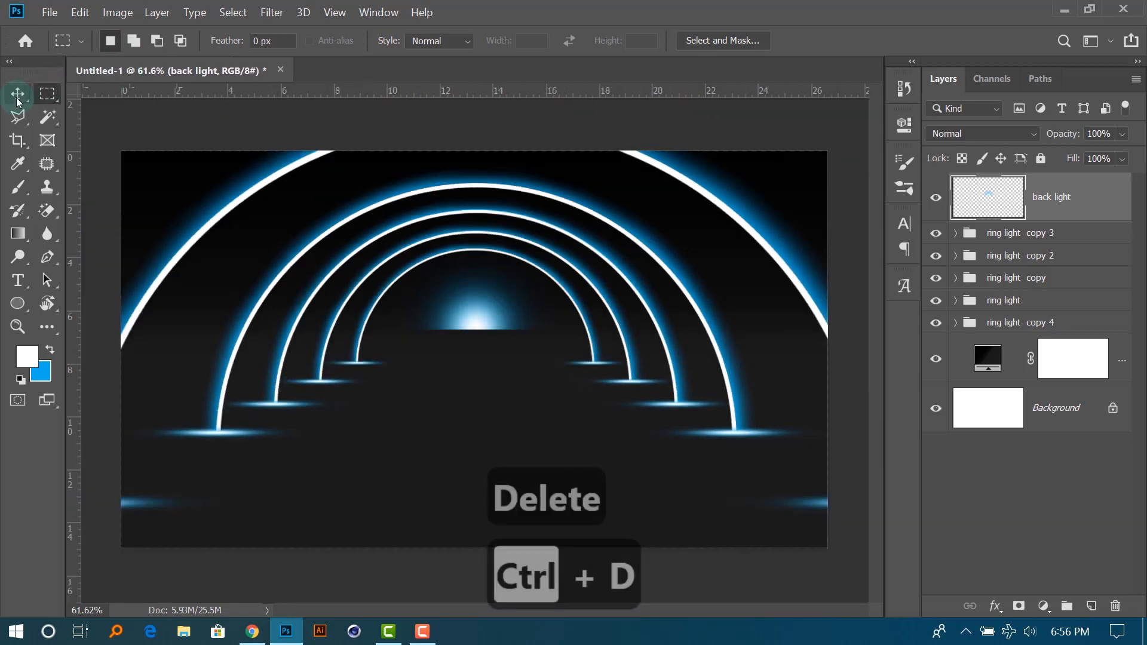
Move the half glow slightly down while keeping it centred inside the innermost arch.
click(18, 95)
mouse_move(486, 306)
mouse_down()
mouse_move(490, 322)
mouse_move(501, 317)
mouse_up()
click(1059, 465)
In the background gradient fill, move the dark grey stop to about 51% and shift the colour midpoint closer to it.
double_click(992, 367)
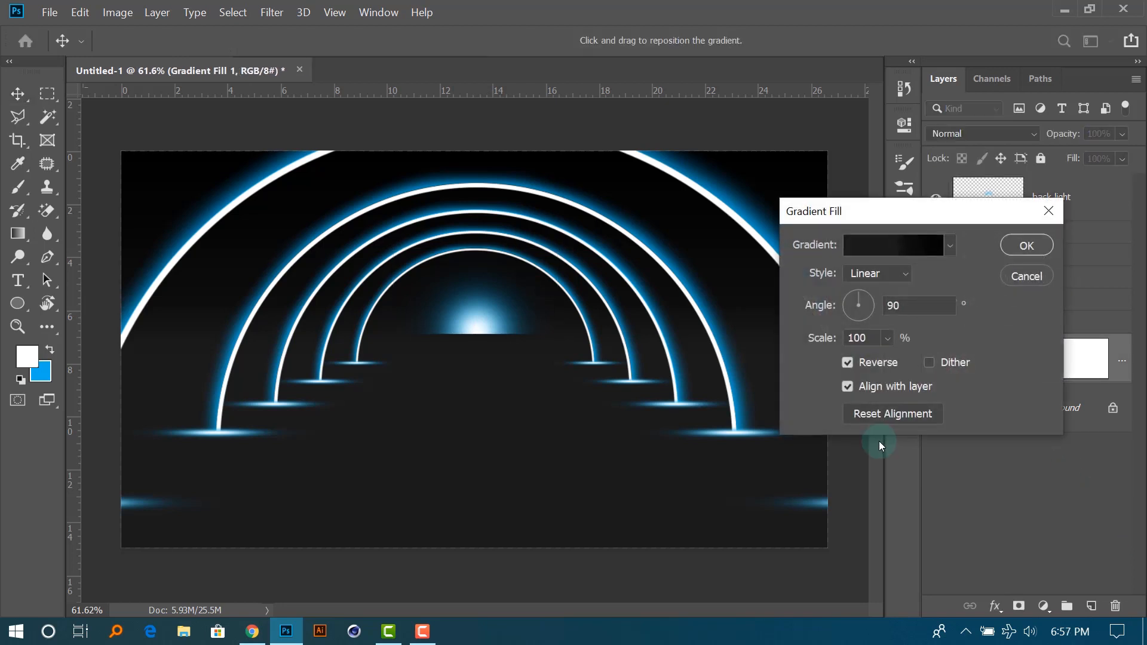
click(893, 245)
click(764, 437)
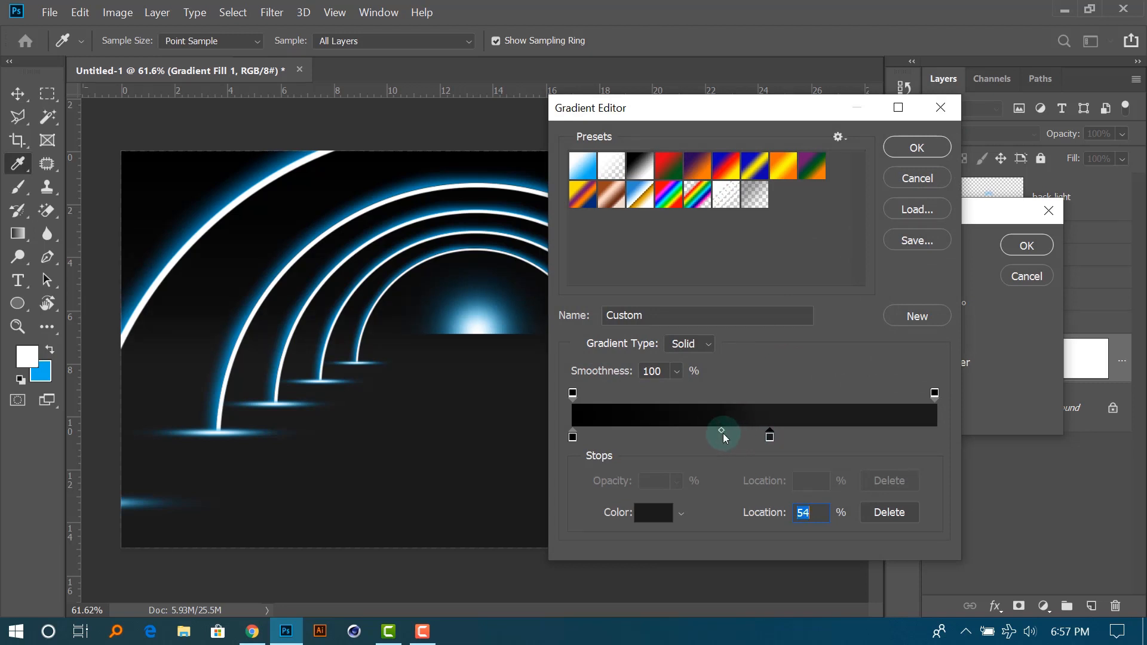
drag(724, 433, 734, 438)
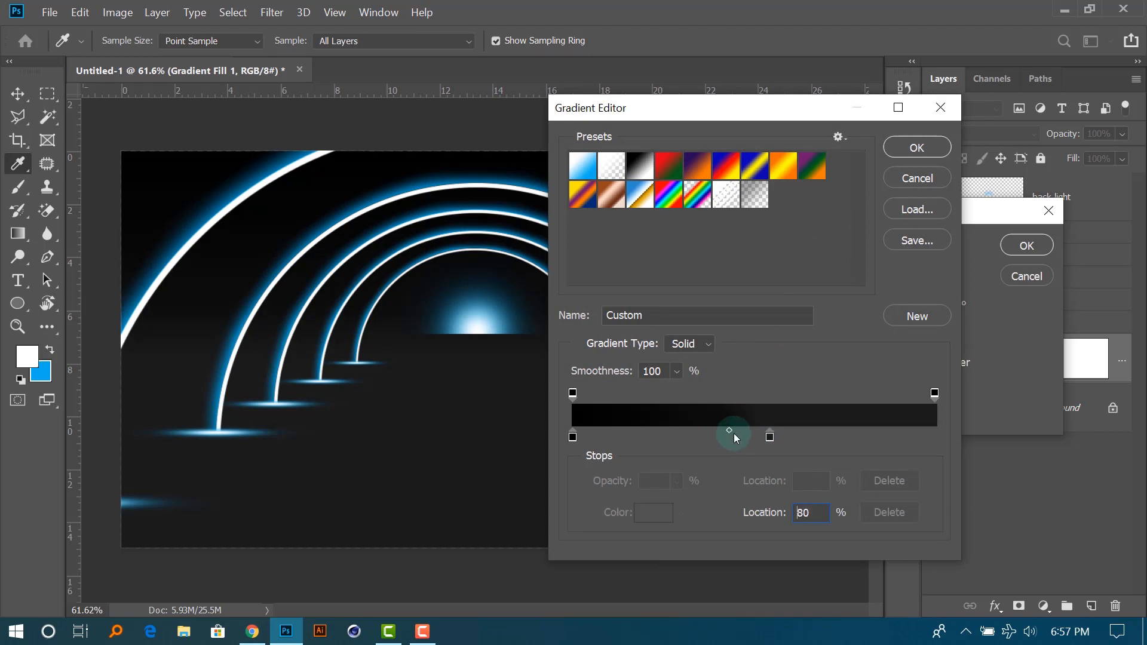
mouse_move(749, 436)
mouse_down()
mouse_move(753, 466)
mouse_move(749, 432)
mouse_move(766, 439)
mouse_up()
click(769, 438)
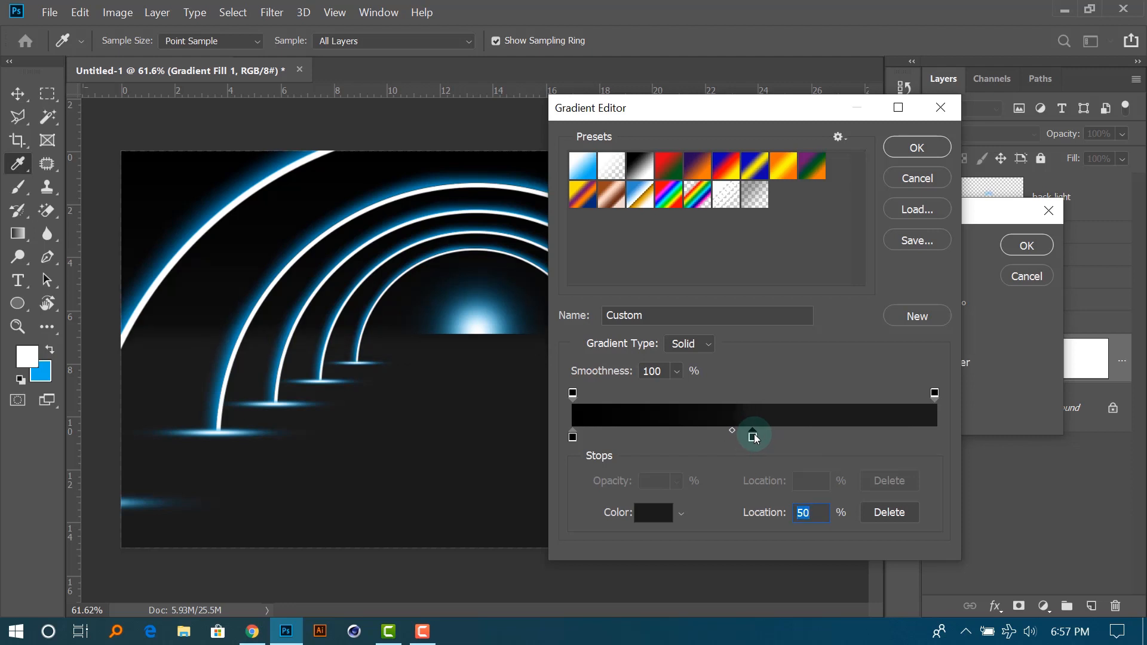
click(909, 144)
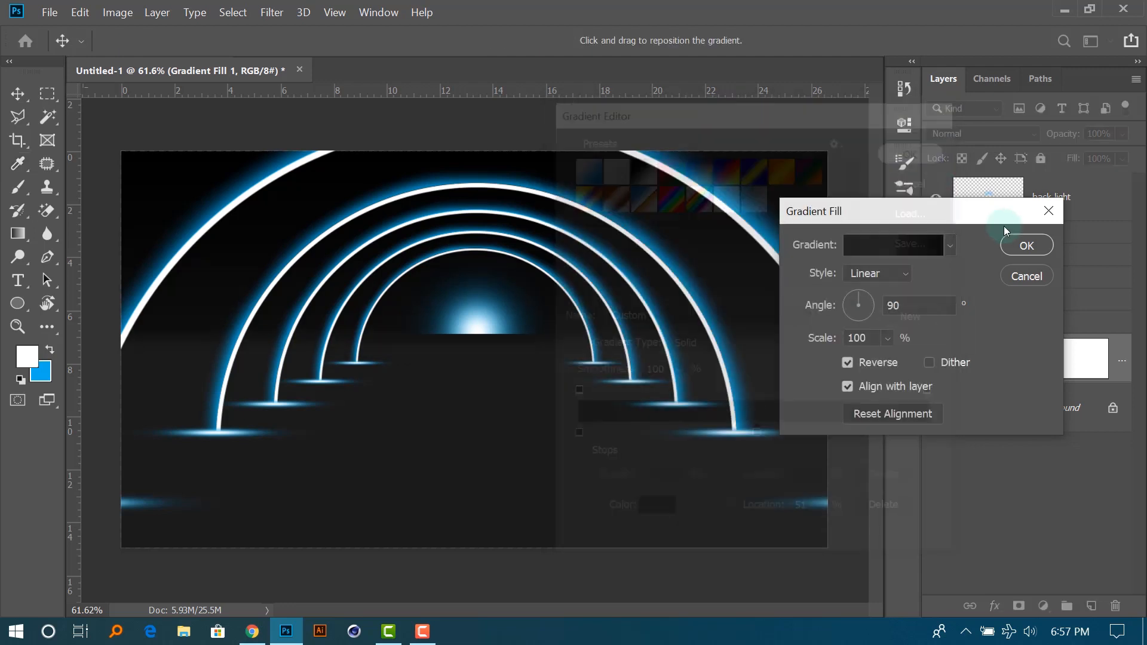
click(1023, 243)
click(1013, 484)
Examine the cut lower edge of the back light glow against the background horizon, up close and in the whole composition.
scroll(534, 414, down, 3)
scroll(525, 412, up, 3)
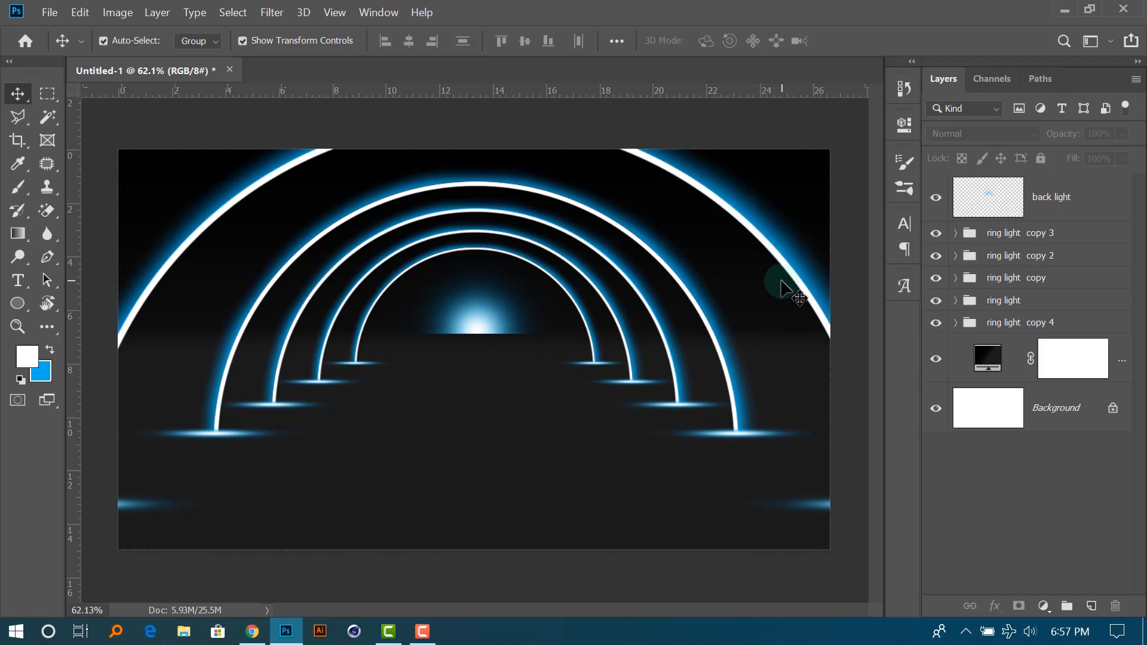
click(496, 327)
click(1015, 518)
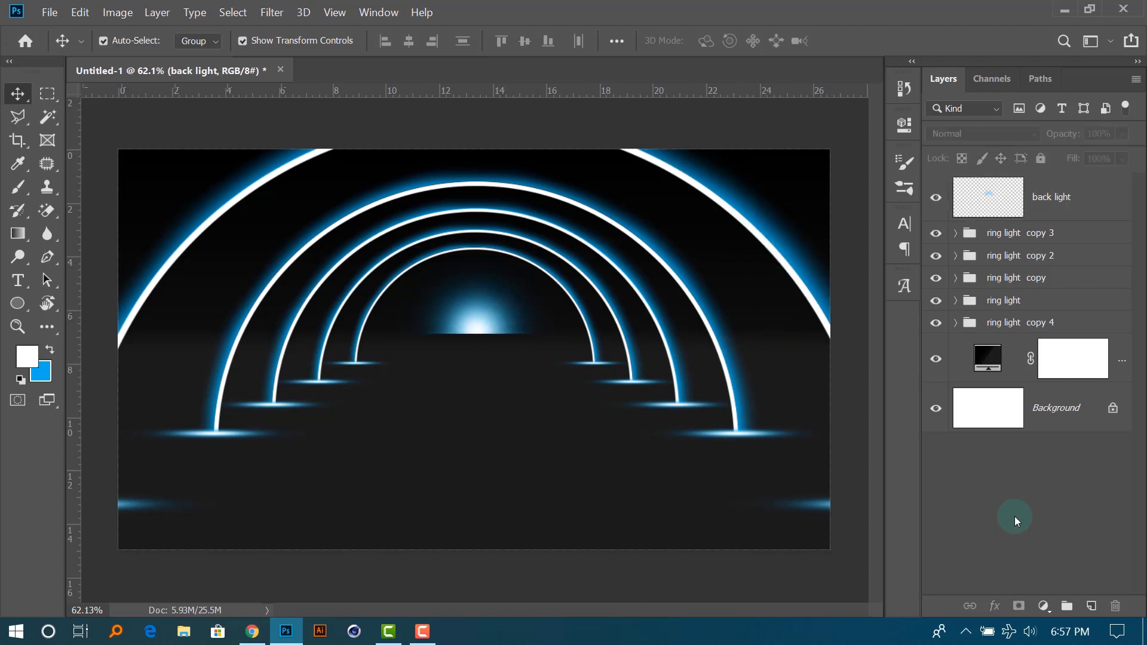
key(ctrl+minus)
ctrl+click(489, 330)
scroll(496, 353, up, 3)
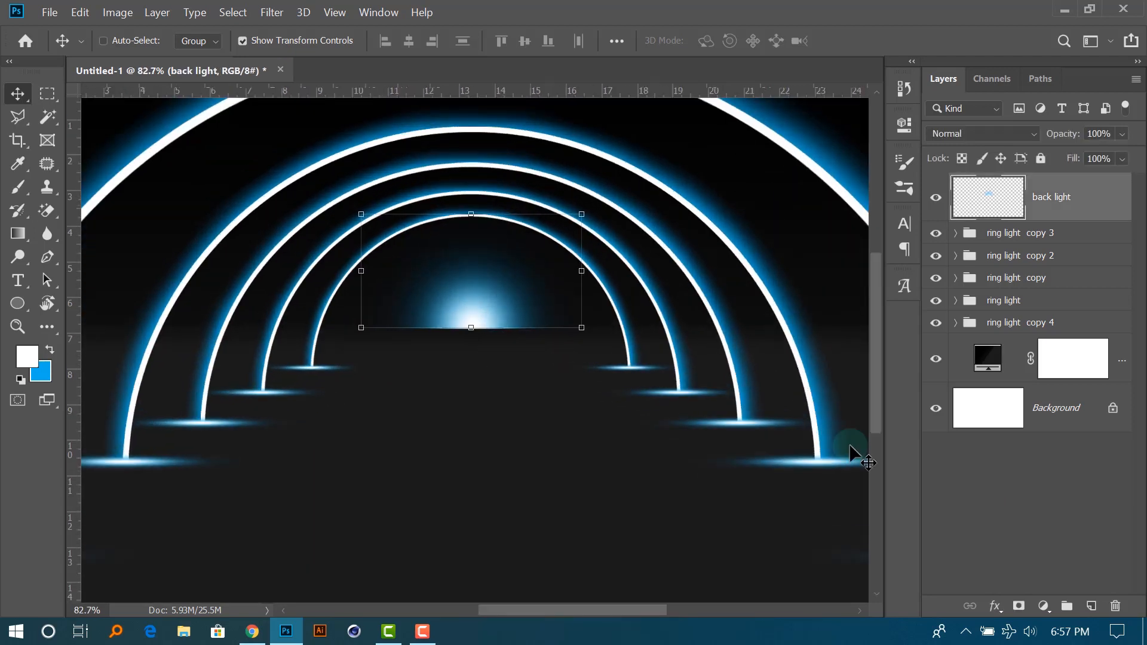
click(940, 476)
scroll(525, 333, up, 6)
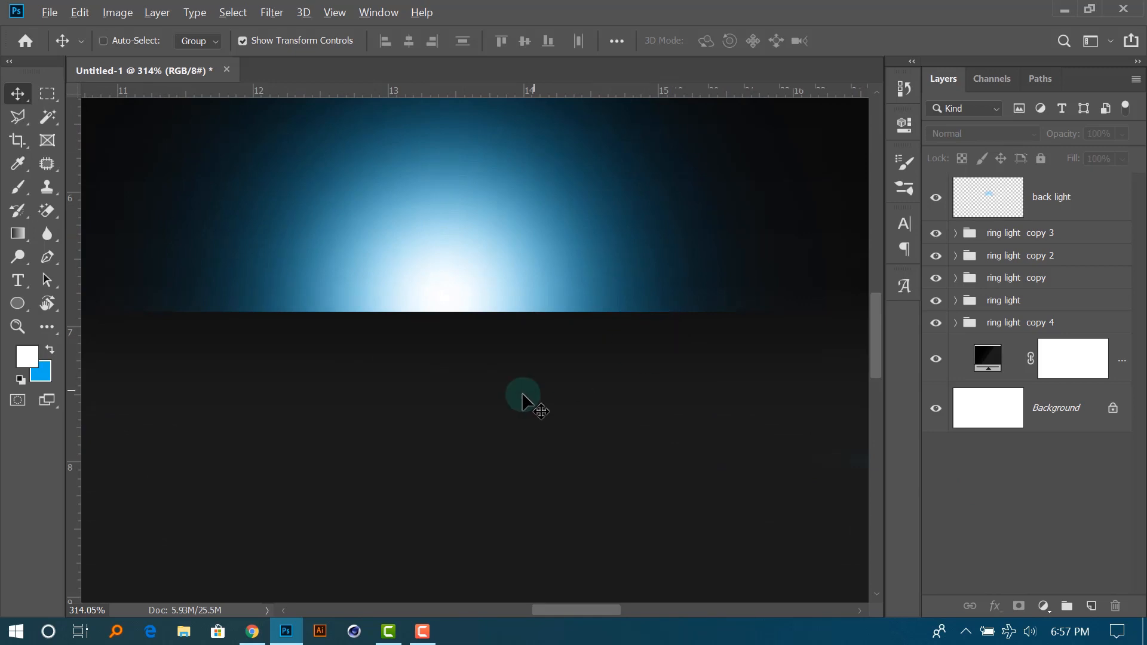
scroll(531, 382, down, 6)
scroll(536, 340, down, 2)
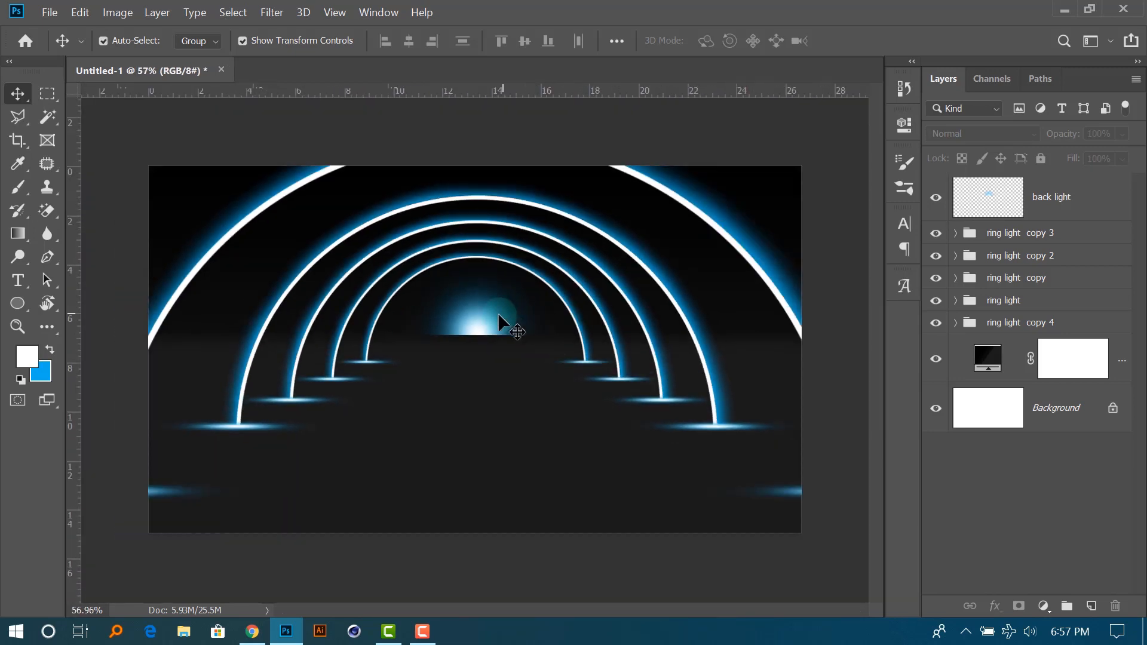
Apply a Gaussian Blur with a 13.9 pixel radius to the back light layer and keep that layer selected.
click(495, 326)
click(272, 12)
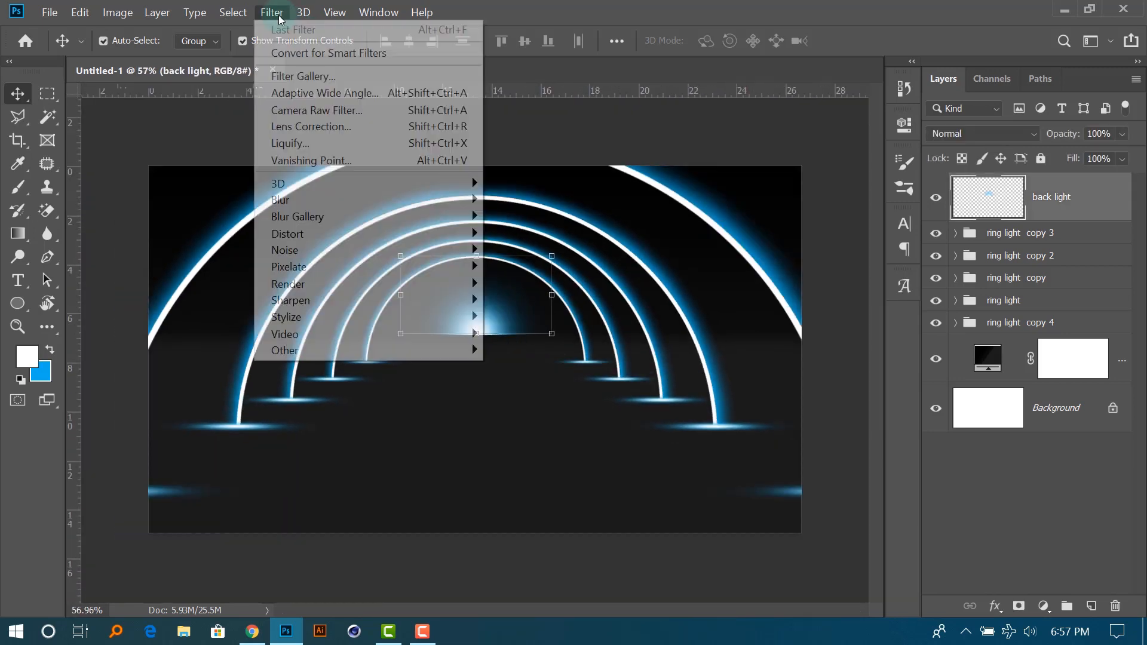
mouse_move(361, 200)
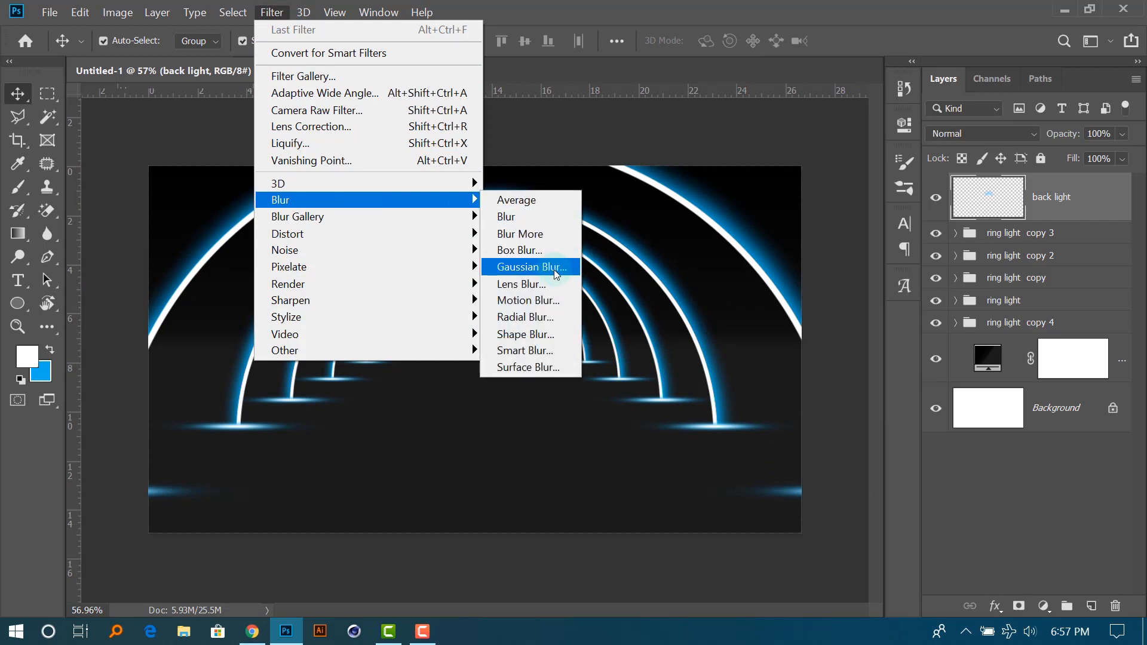
click(537, 263)
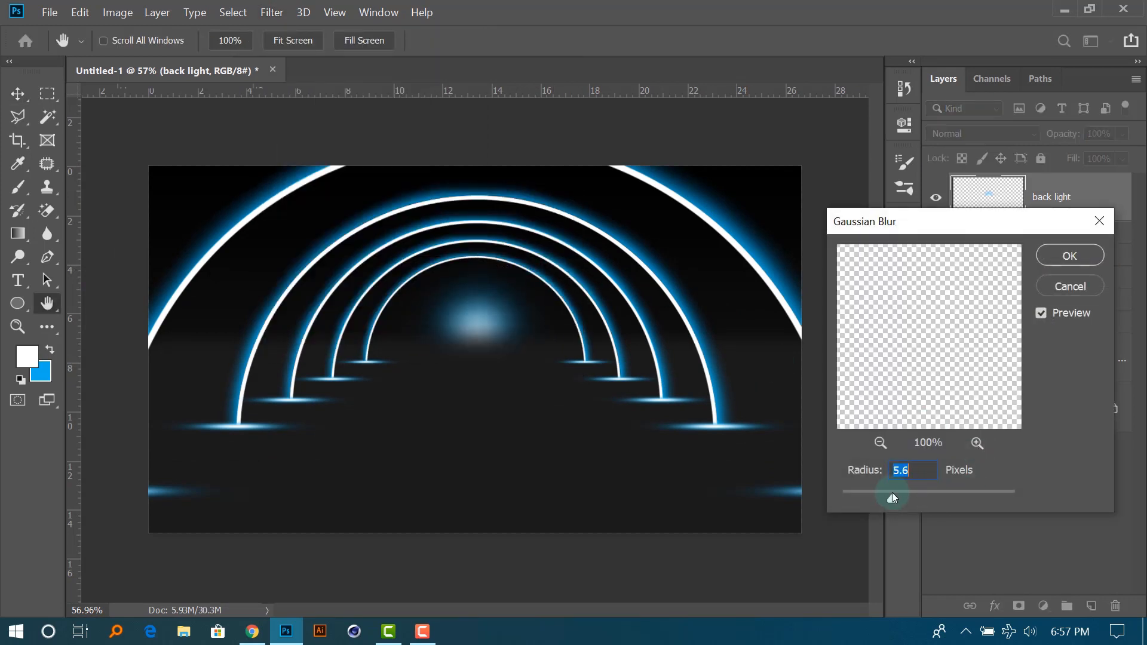
drag(883, 496, 876, 496)
drag(924, 492, 909, 493)
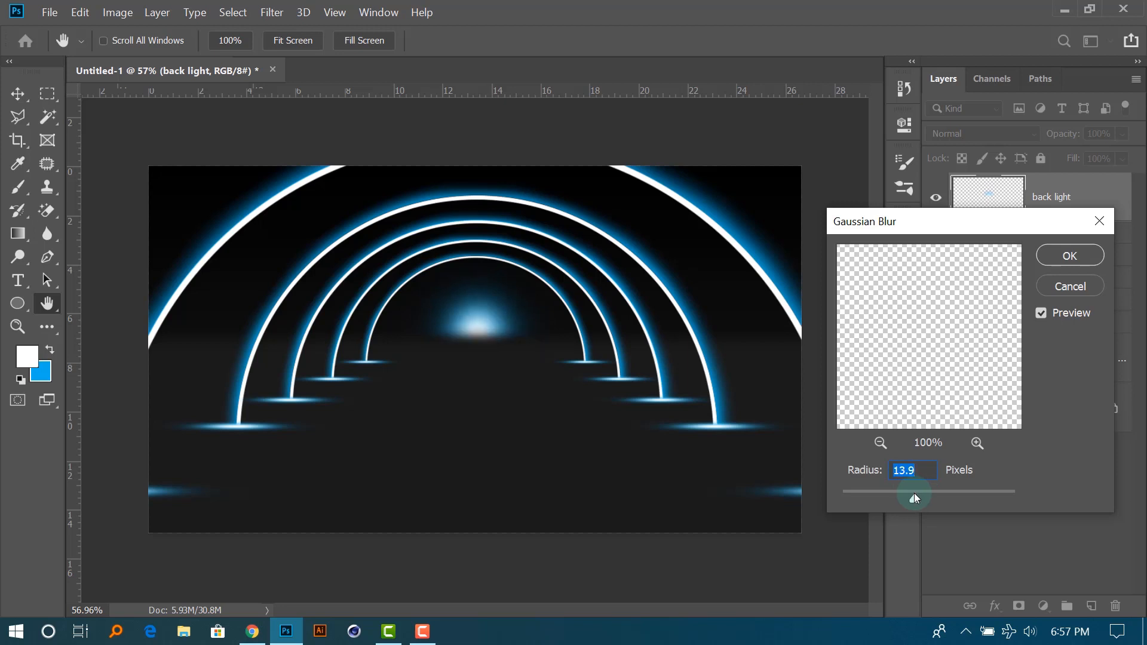
click(1062, 287)
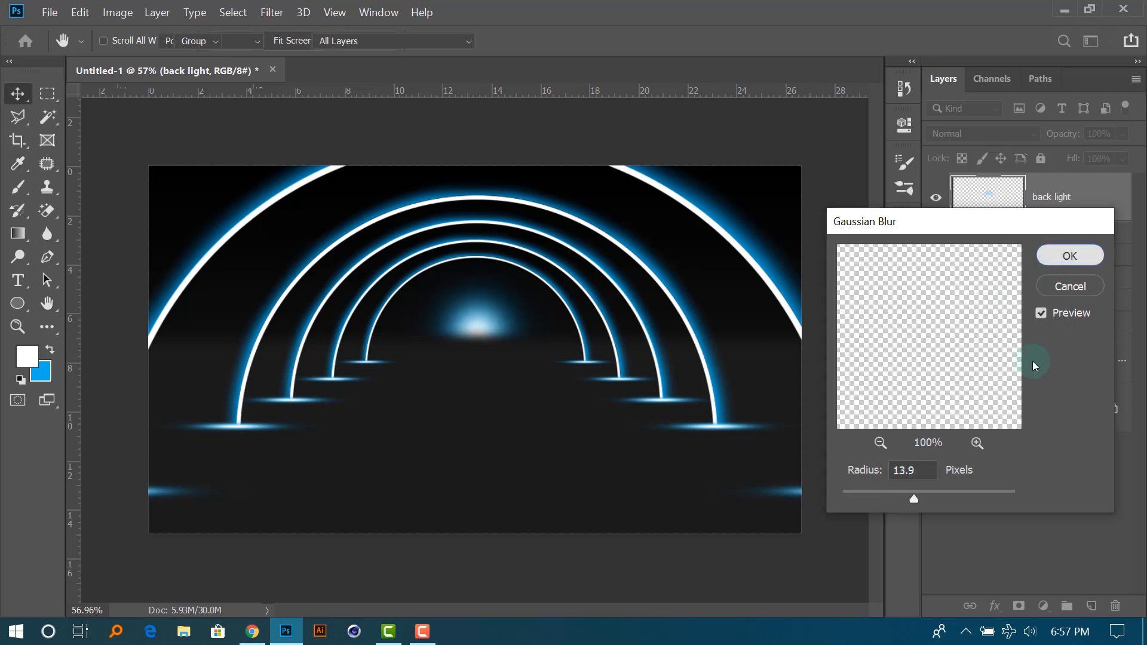
scroll(526, 359, down, 2)
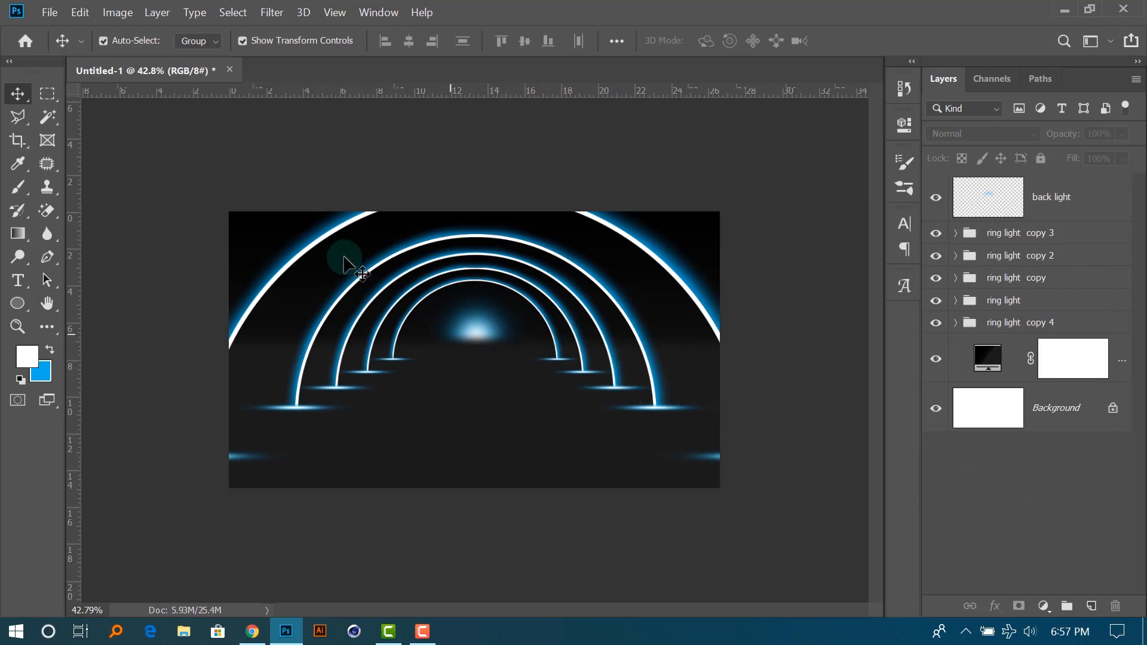
scroll(513, 351, up, 2)
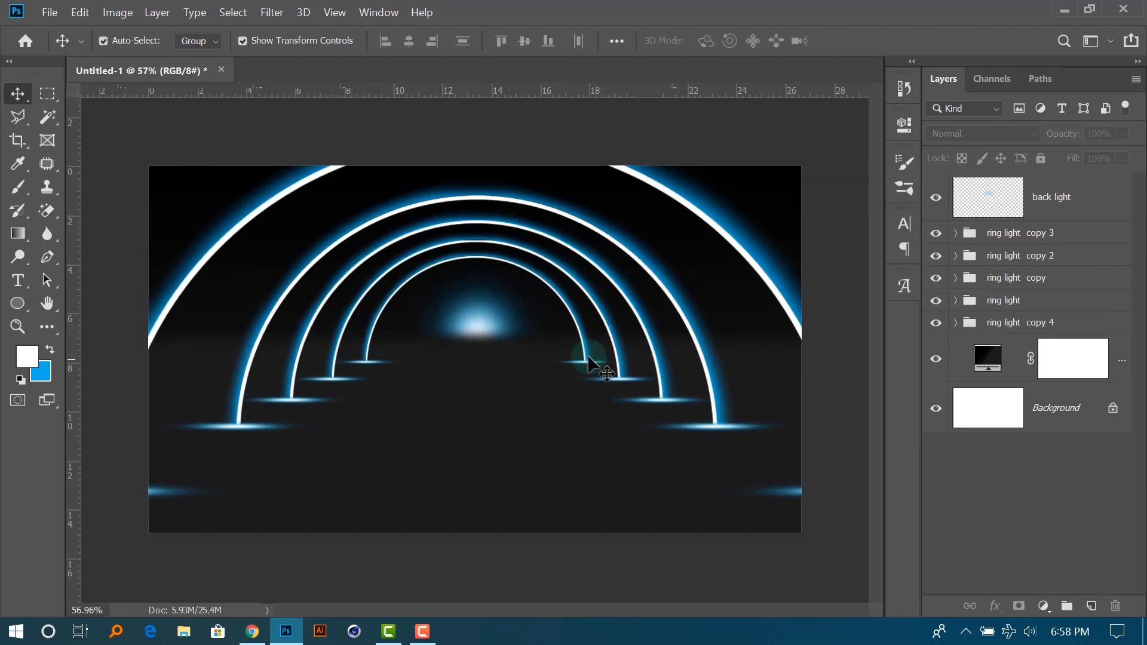
click(1079, 200)
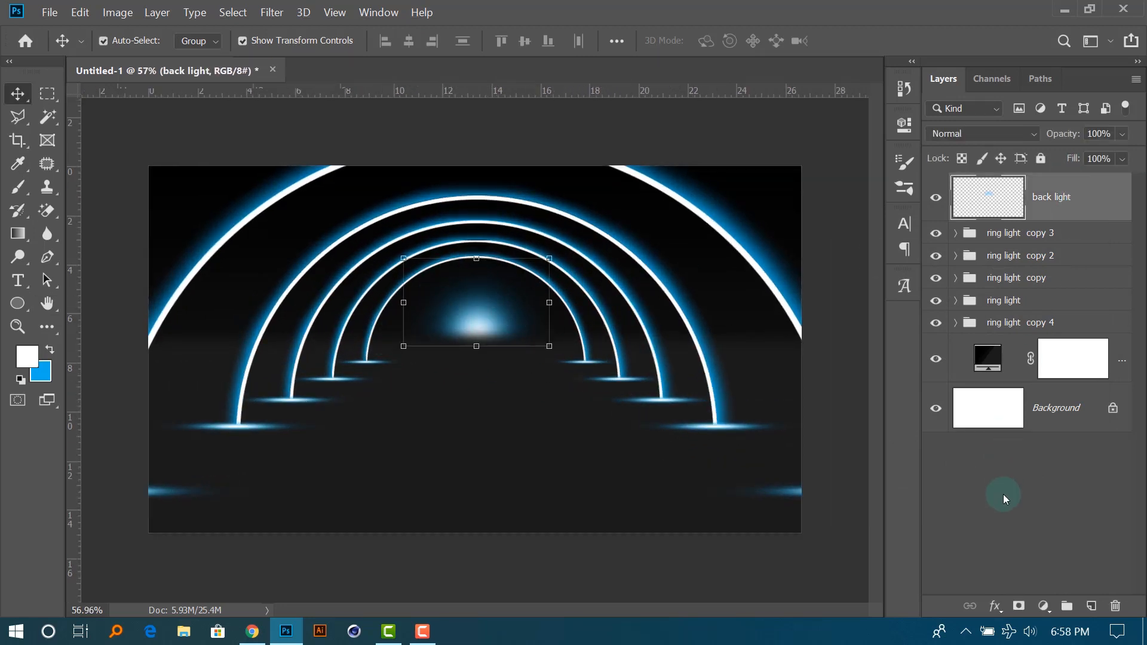
Deselect all layers and examine the arches and blurred back light in the whole composition.
click(989, 443)
scroll(634, 425, down, 1)
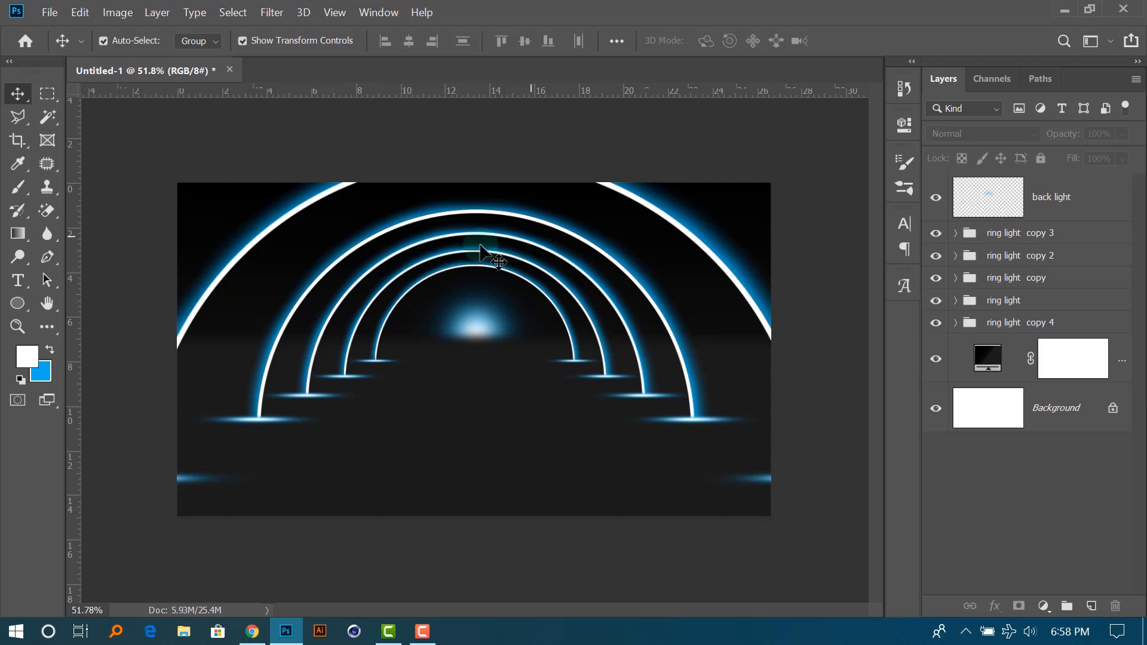
scroll(502, 346, down, 1)
scroll(502, 347, up, 1)
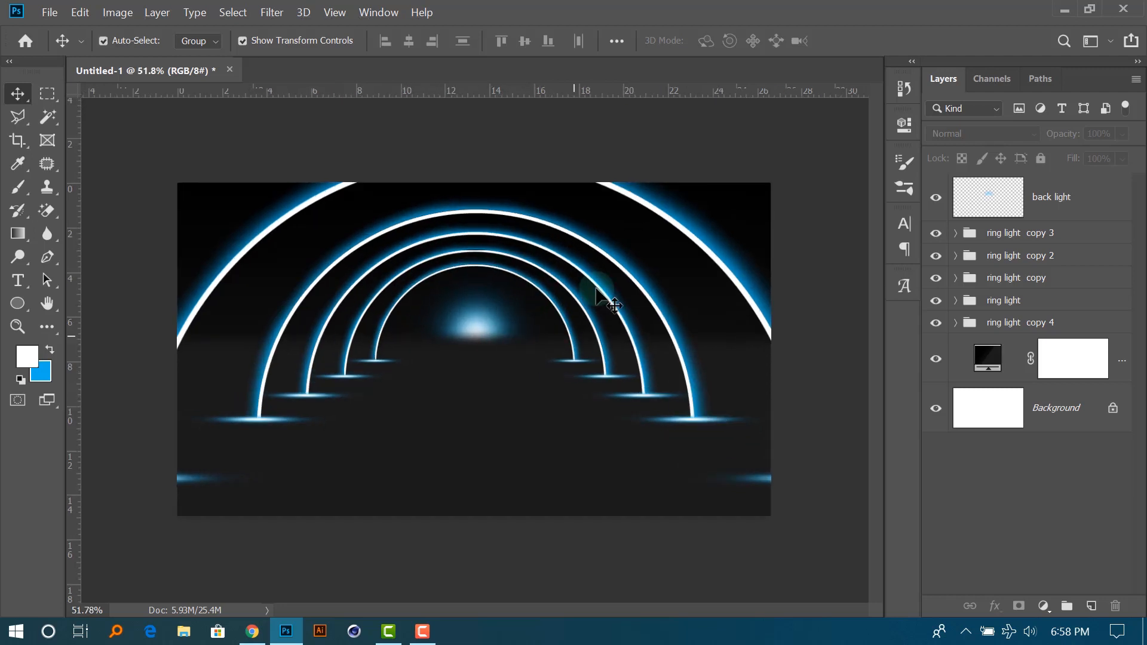
scroll(687, 308, up, 2)
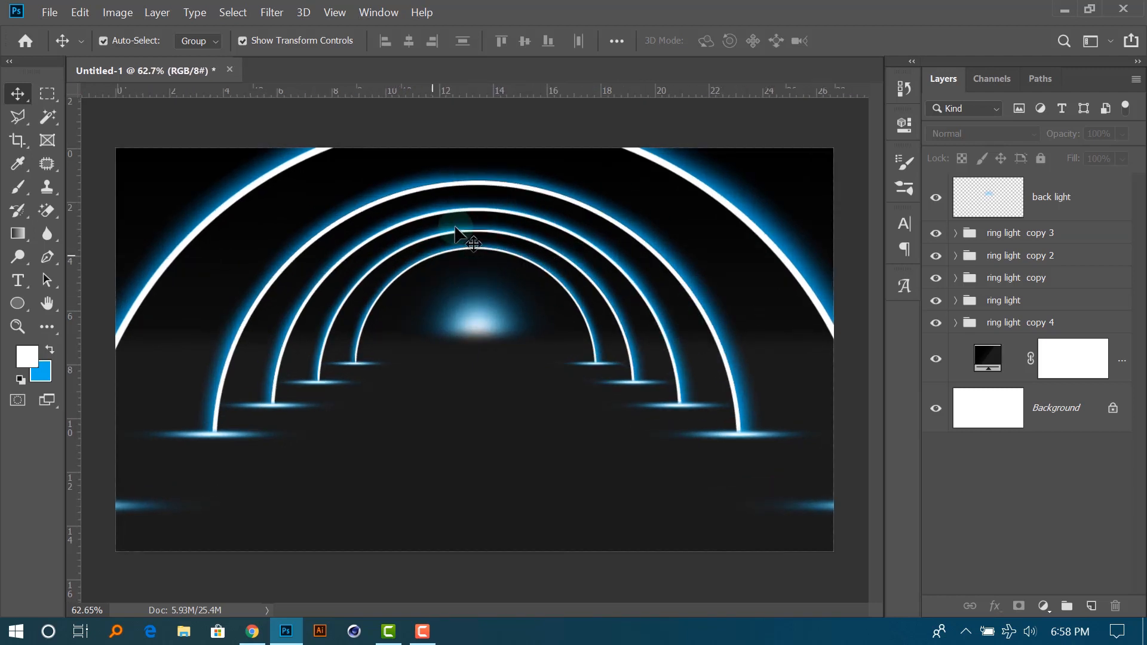
scroll(526, 312, down, 1)
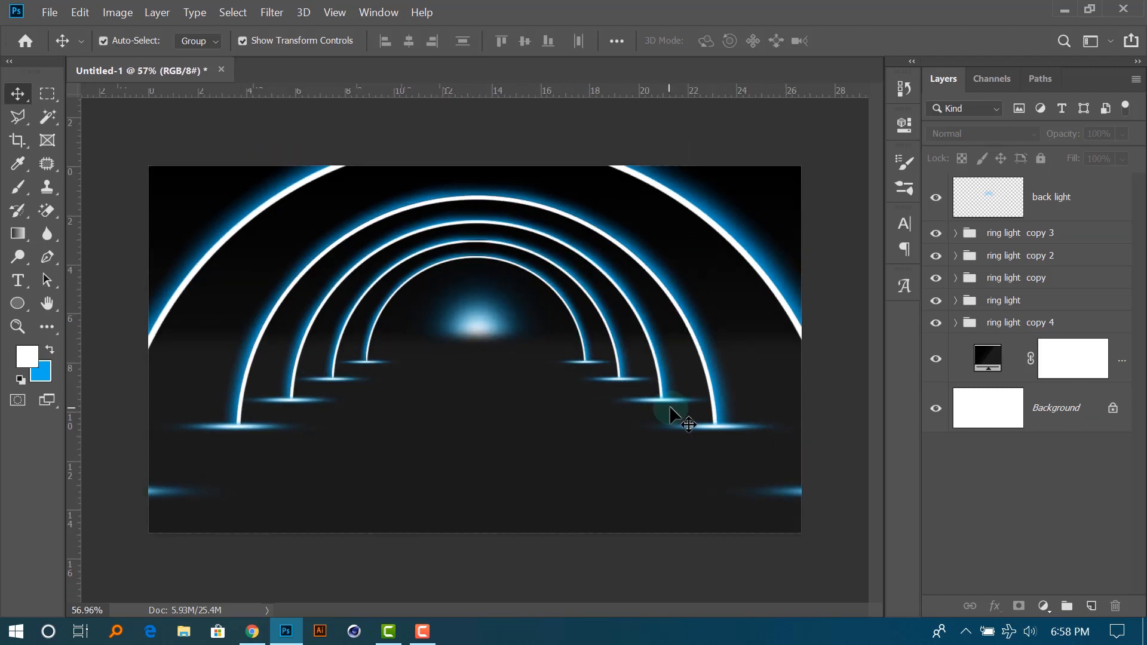
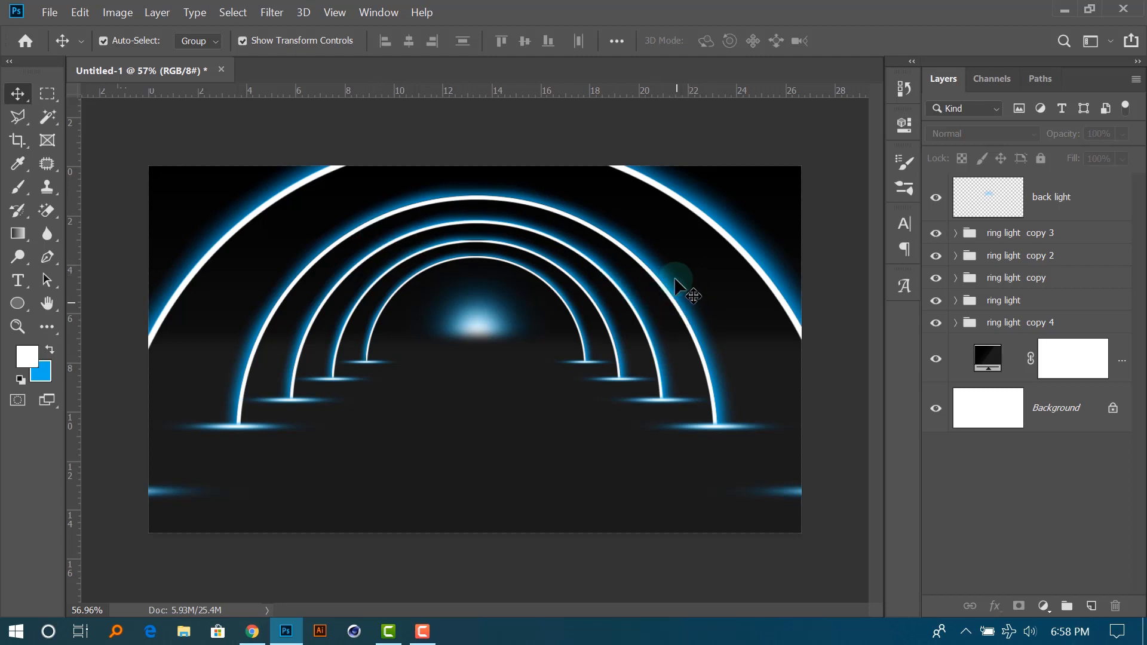
Switch to Chrome and look over the Sessions College Color Calculator page.
click(253, 632)
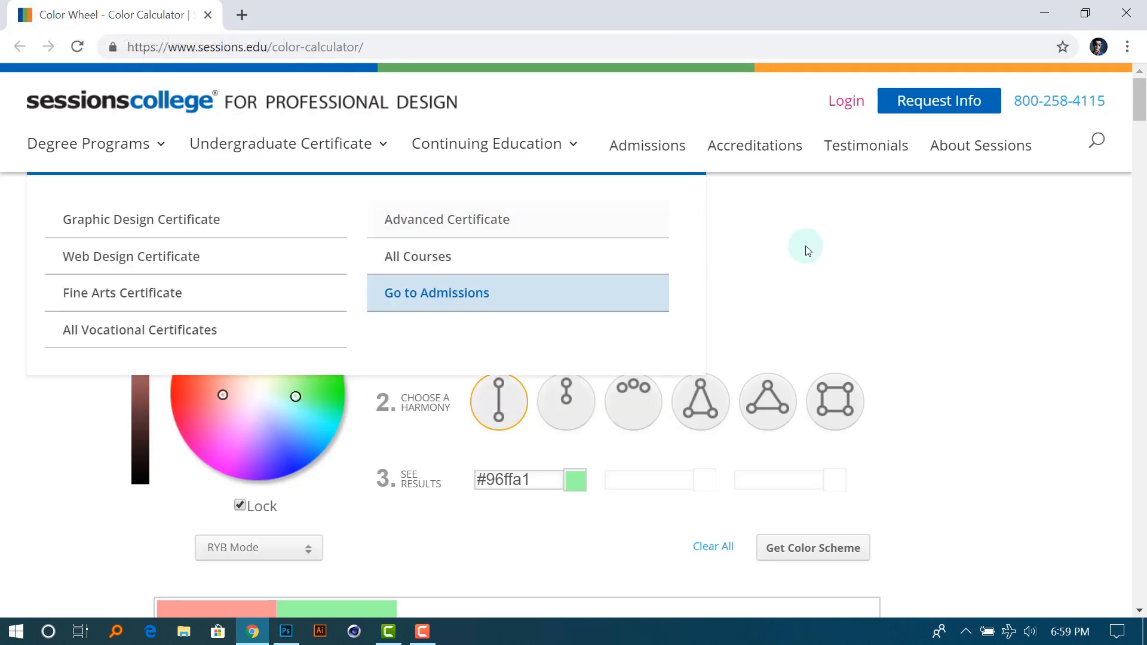
scroll(996, 345, down, 1)
scroll(997, 345, down, 3)
scroll(1018, 389, up, 4)
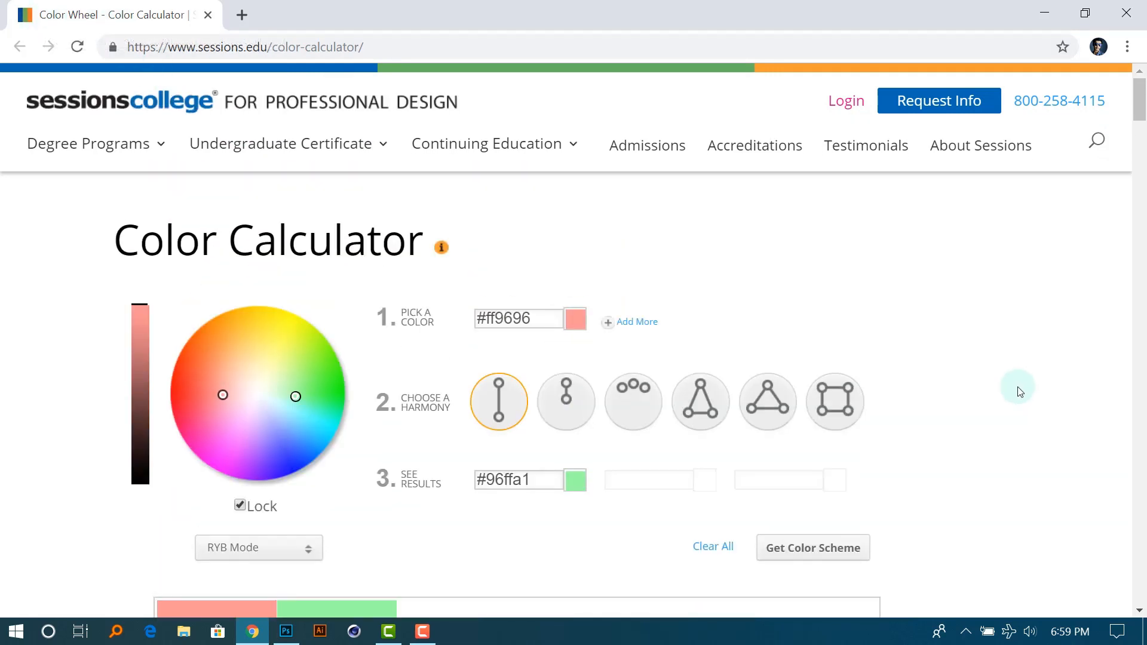
Switch to Photoshop and copy the background colour's hex code 00aeef, leaving the colour as it is.
click(287, 632)
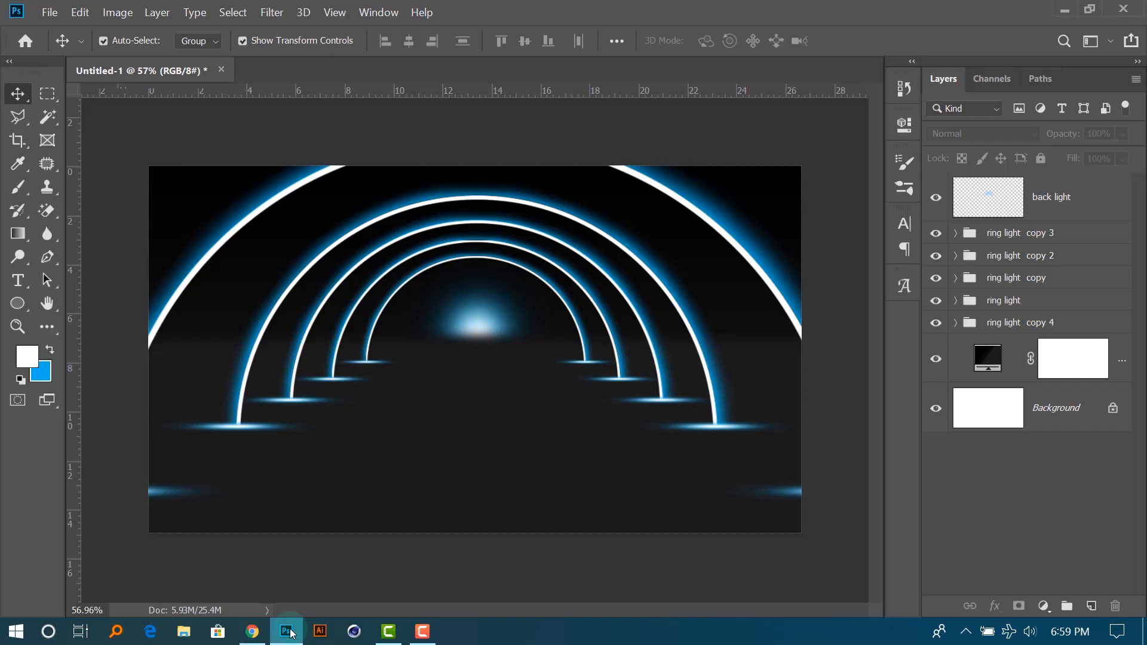
click(43, 376)
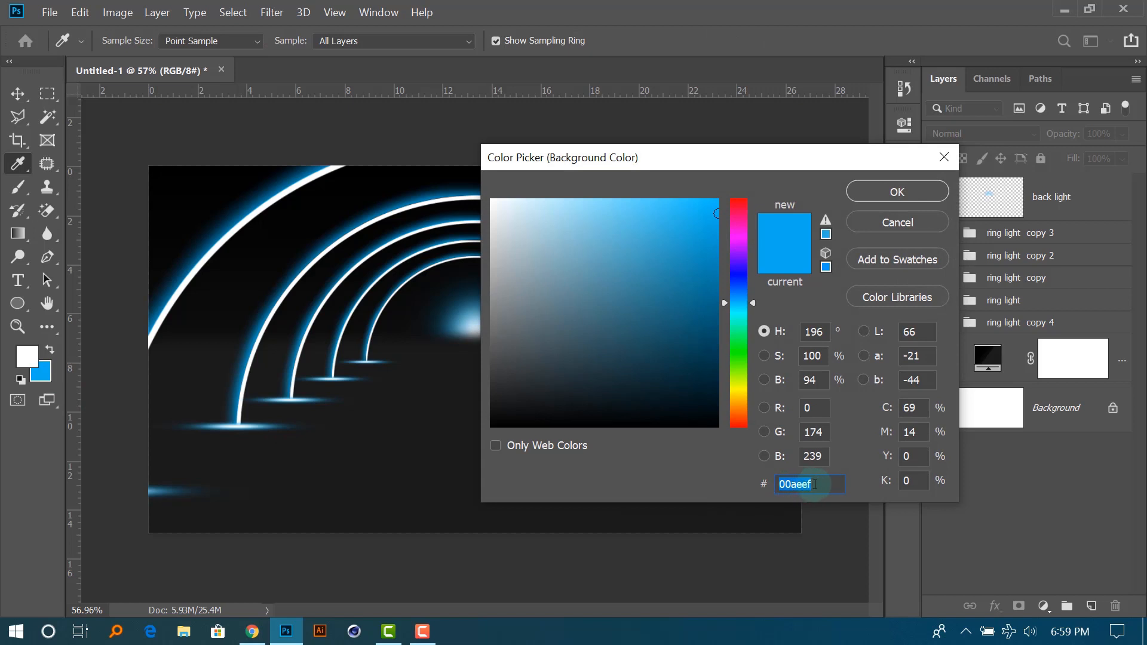
drag(827, 485, 762, 485)
key(ctrl+c)
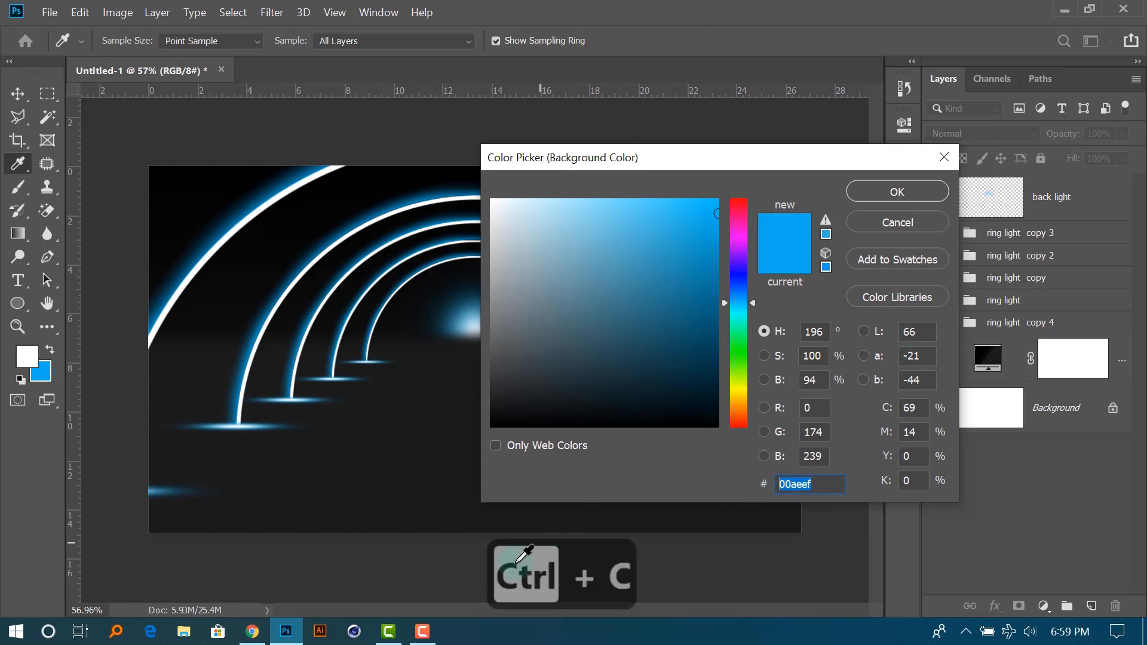
click(898, 222)
key(v)
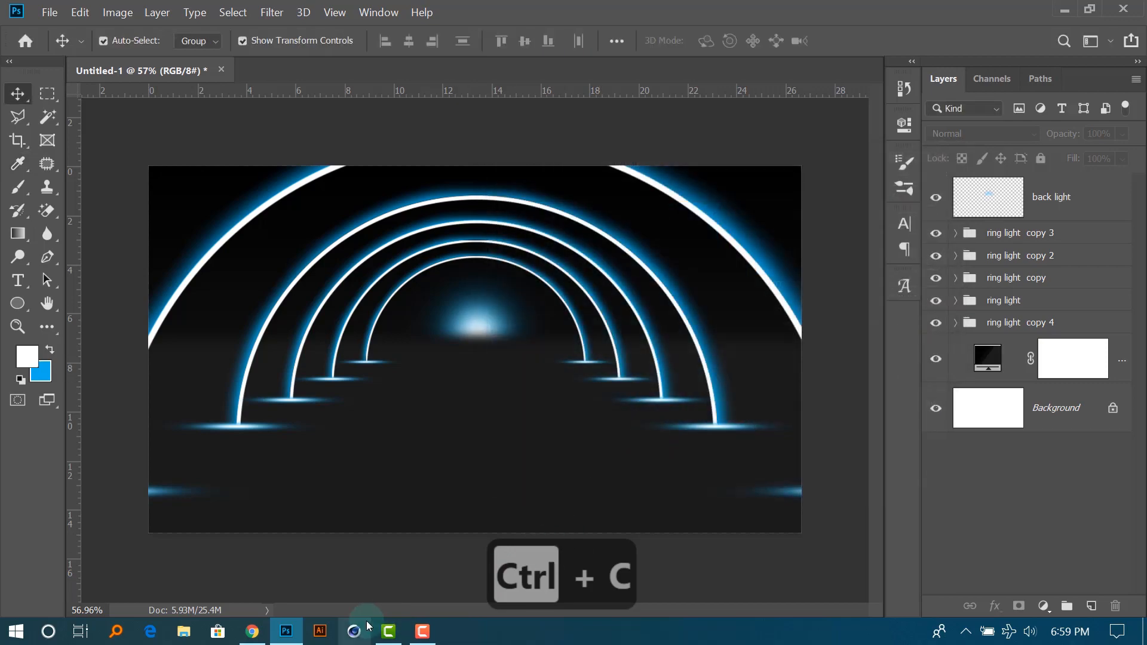
Switch to Chrome and paste #00aeef as the picked colour in the Color Calculator.
click(252, 632)
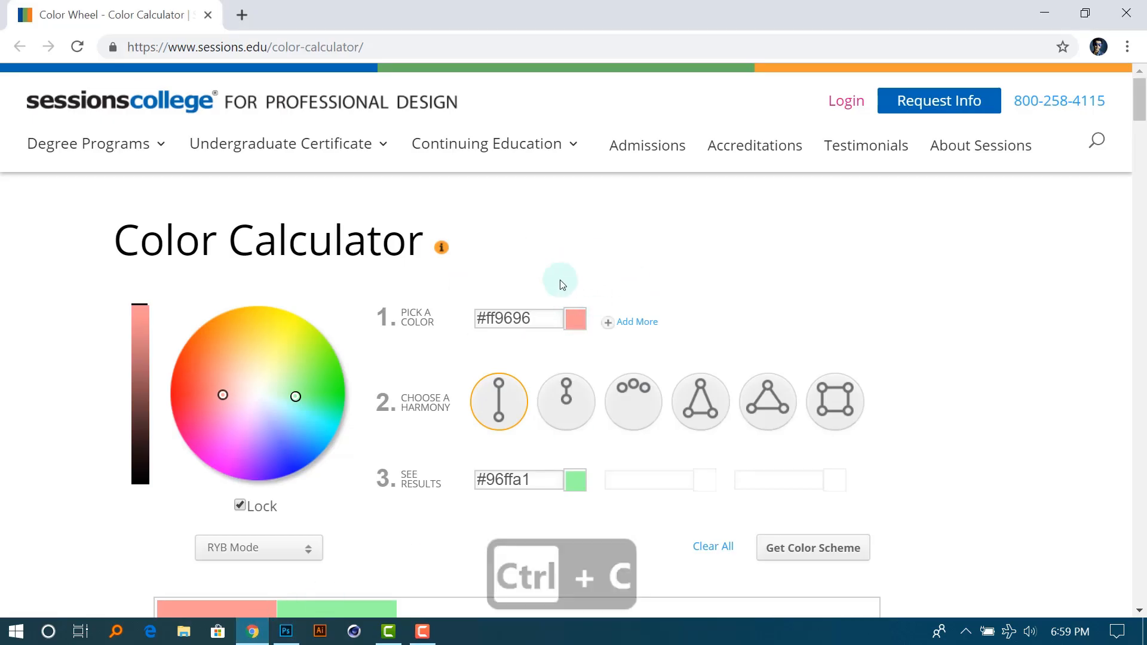
scroll(558, 282, down, 2)
scroll(435, 215, up, 2)
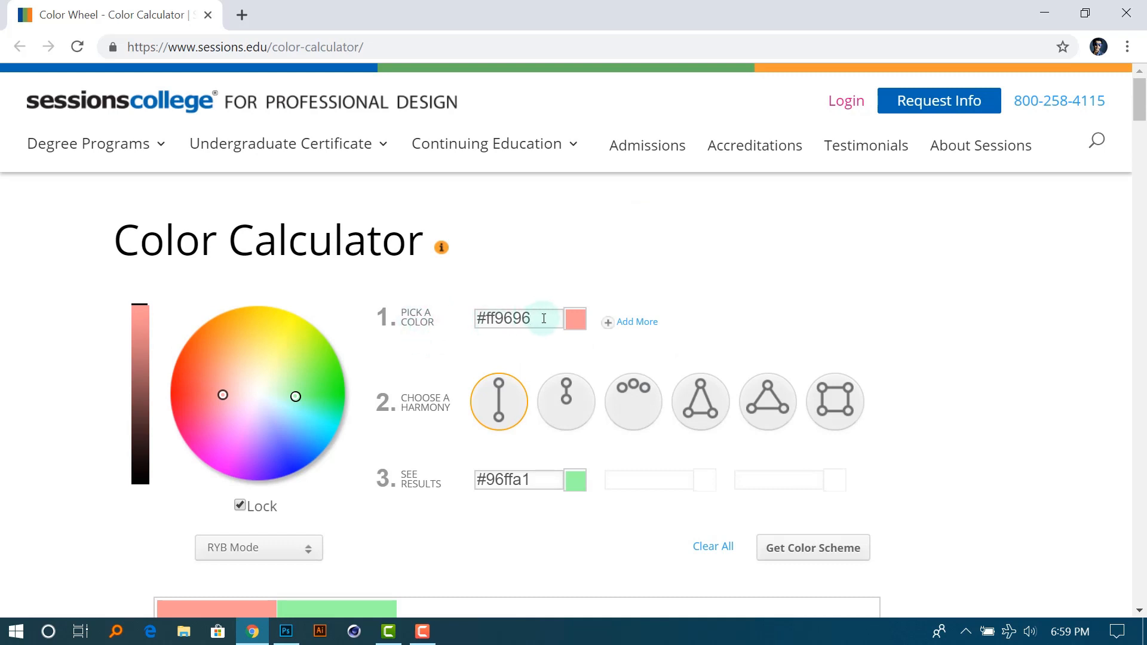
drag(544, 318, 468, 318)
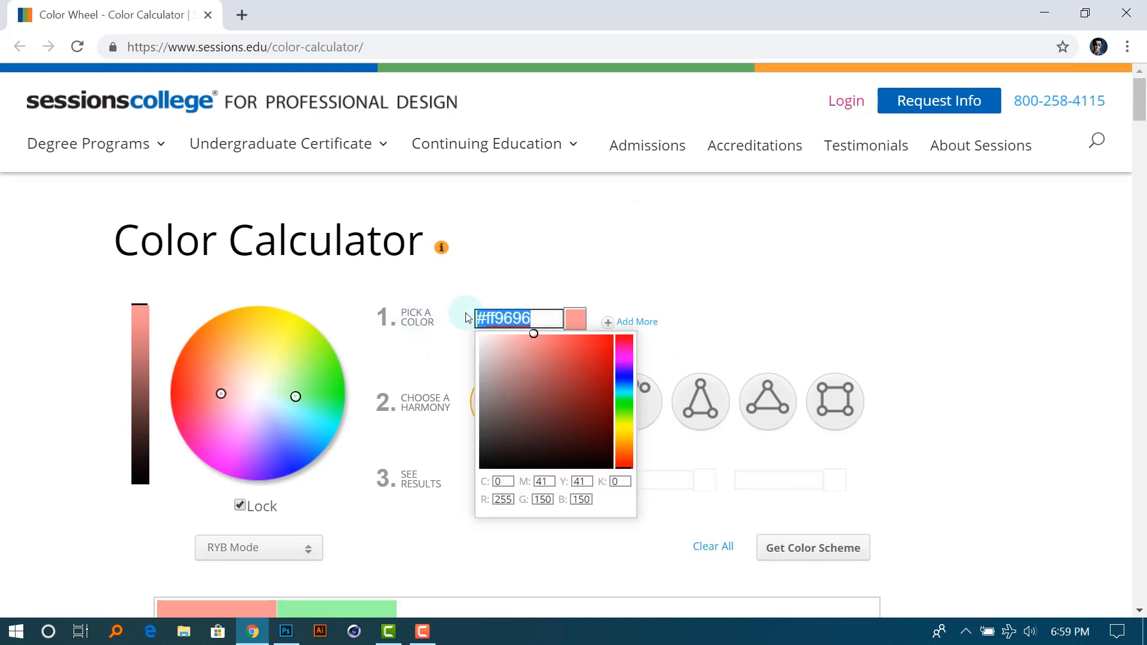
key(ctrl+v)
click(1014, 338)
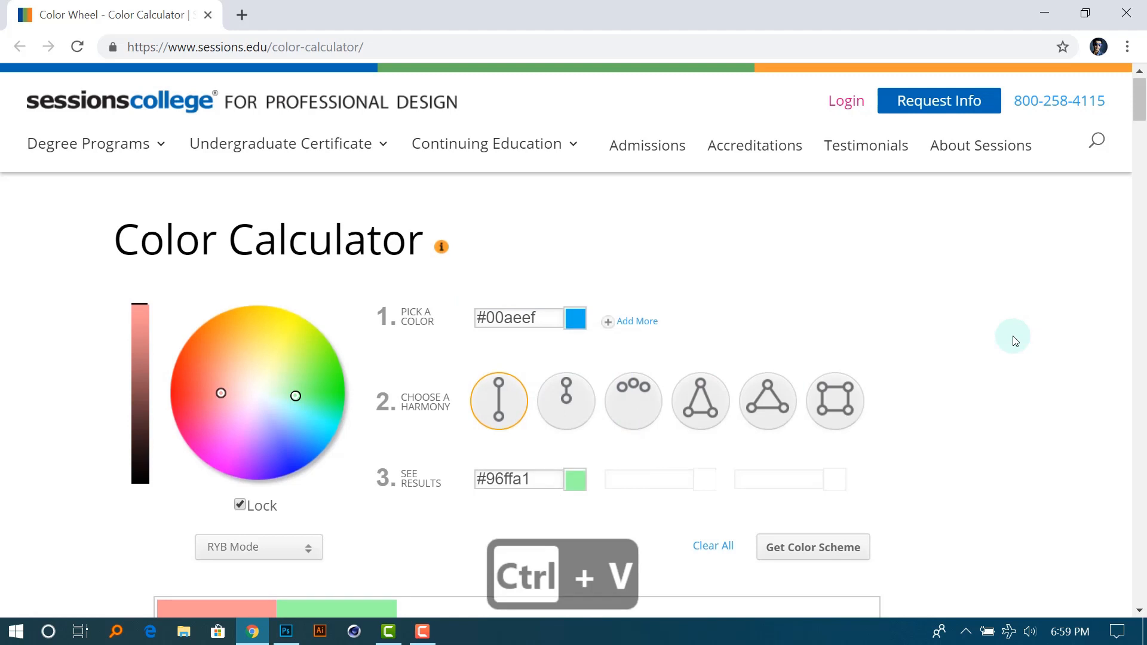
scroll(980, 336, down, 2)
scroll(926, 346, up, 2)
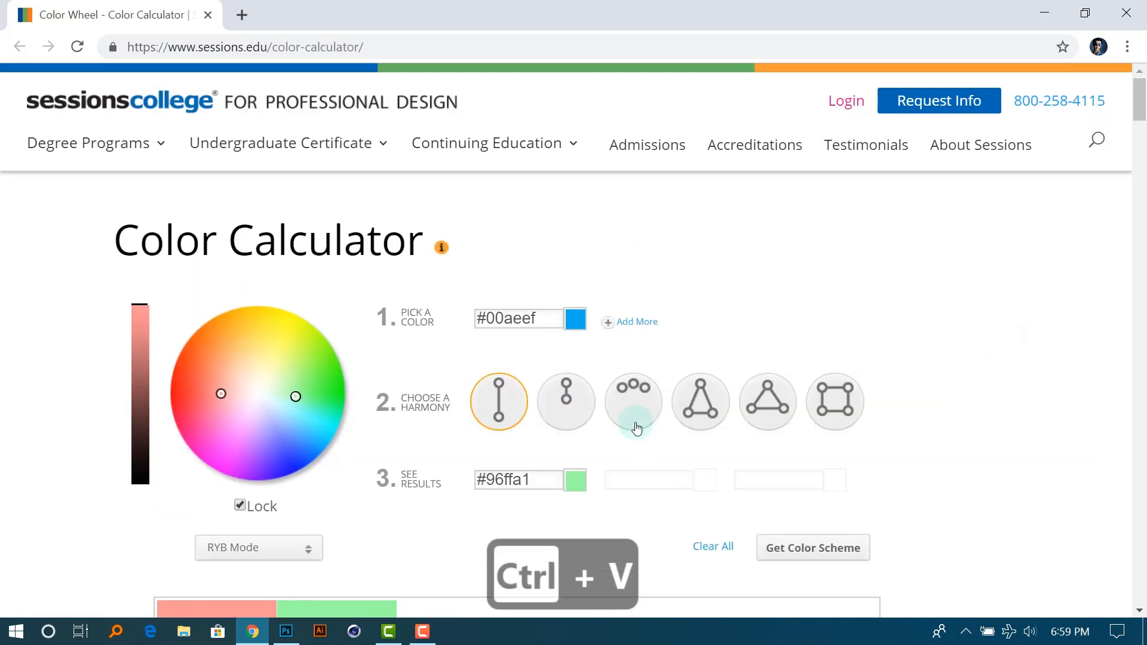
Refresh the colour scheme for the picked blue, try the second harmony option, and settle on the complementary harmony.
click(545, 475)
click(872, 370)
scroll(927, 371, down, 2)
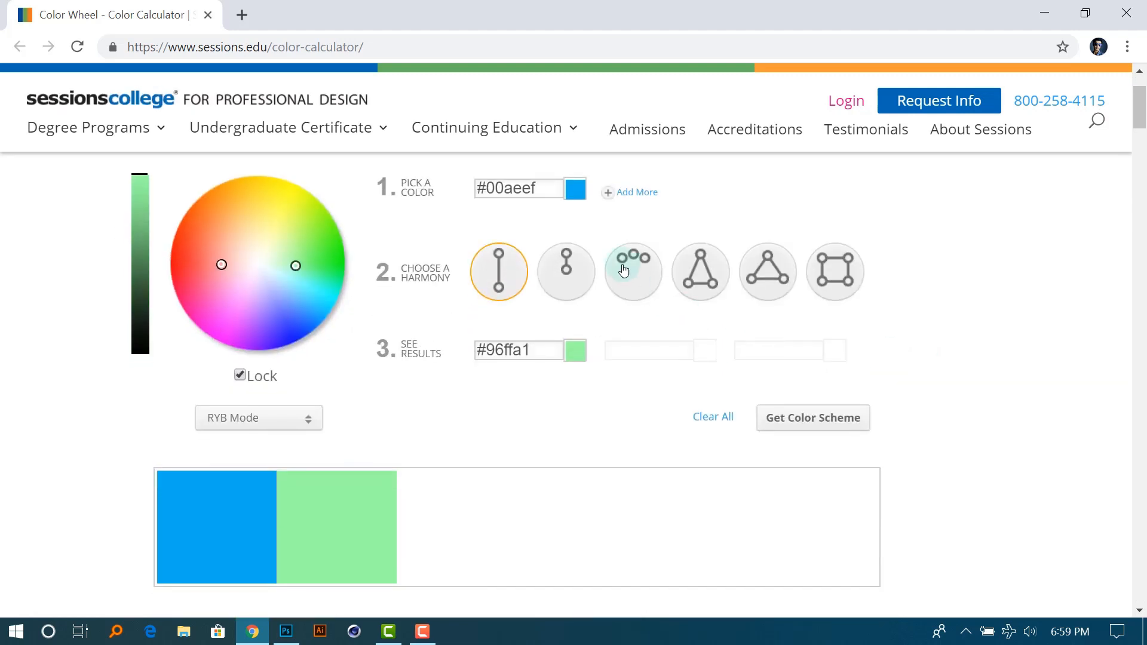
scroll(478, 305, up, 2)
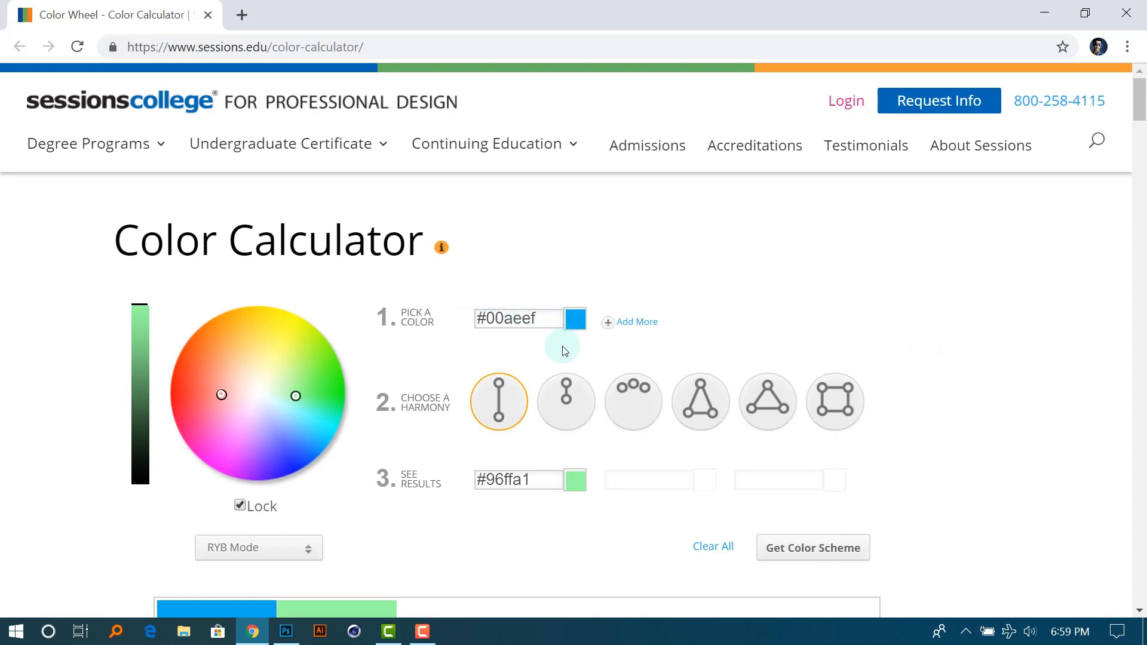
scroll(562, 346, down, 2)
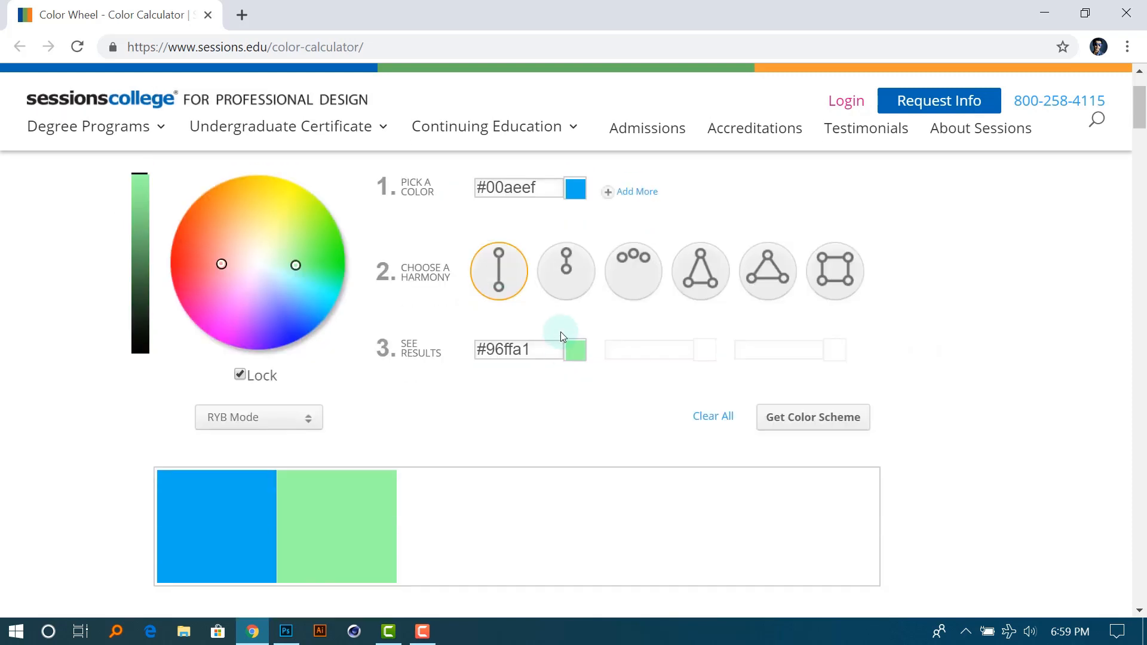
click(510, 275)
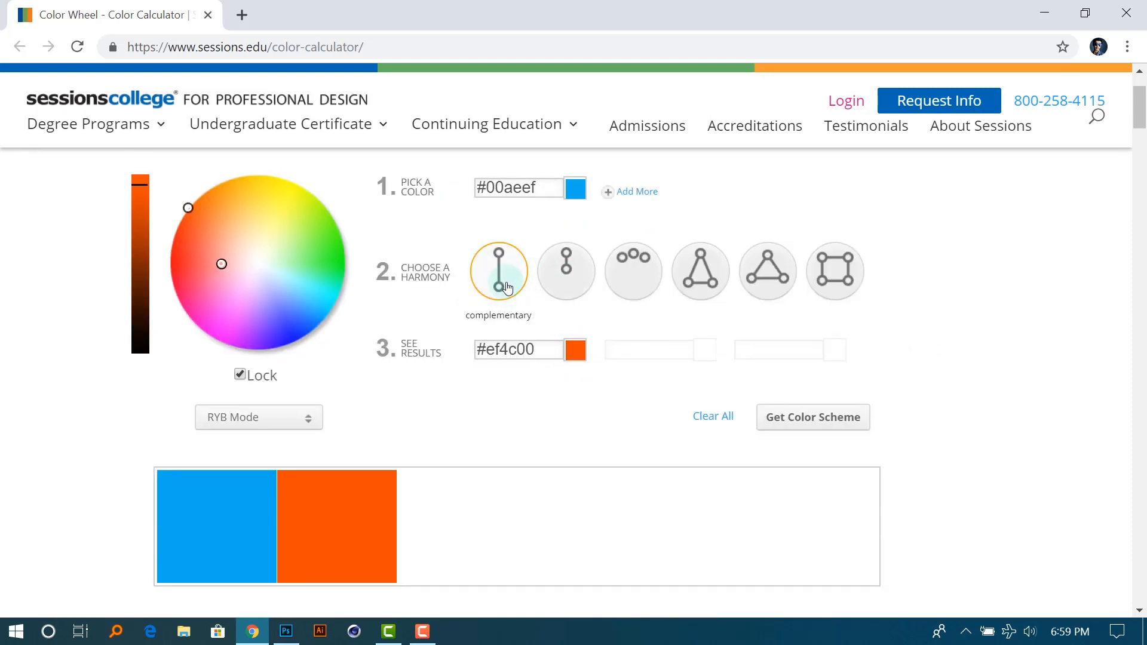
click(565, 274)
click(493, 281)
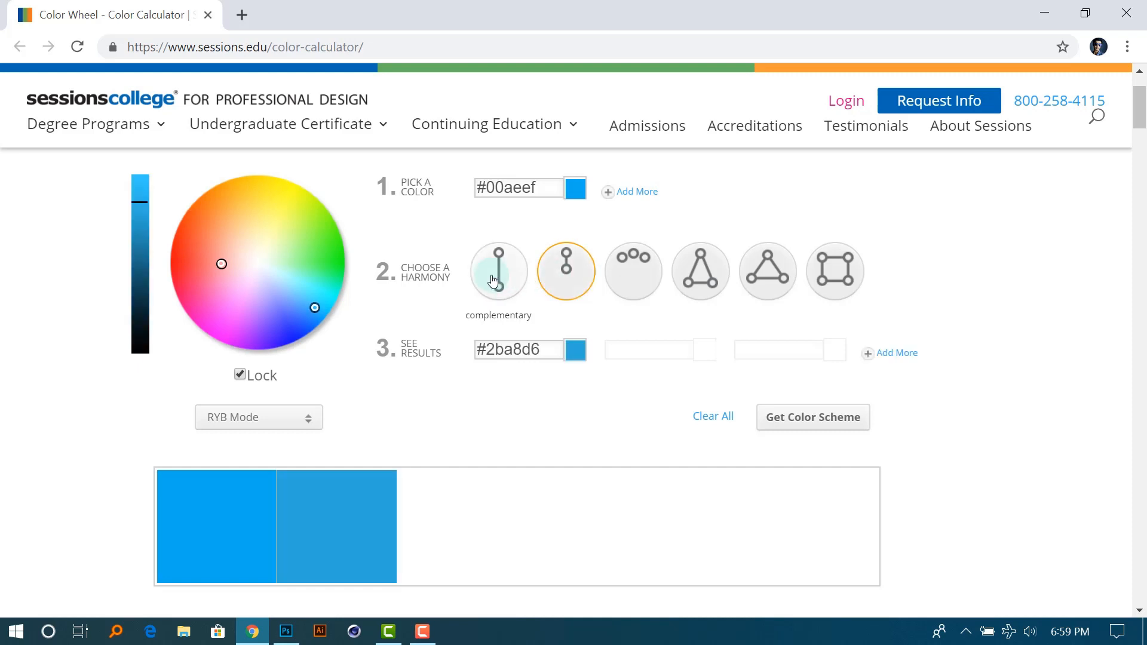
Compare the picked blue with its complementary colour and copy the resulting hex code #ef4c00.
scroll(494, 281, up, 2)
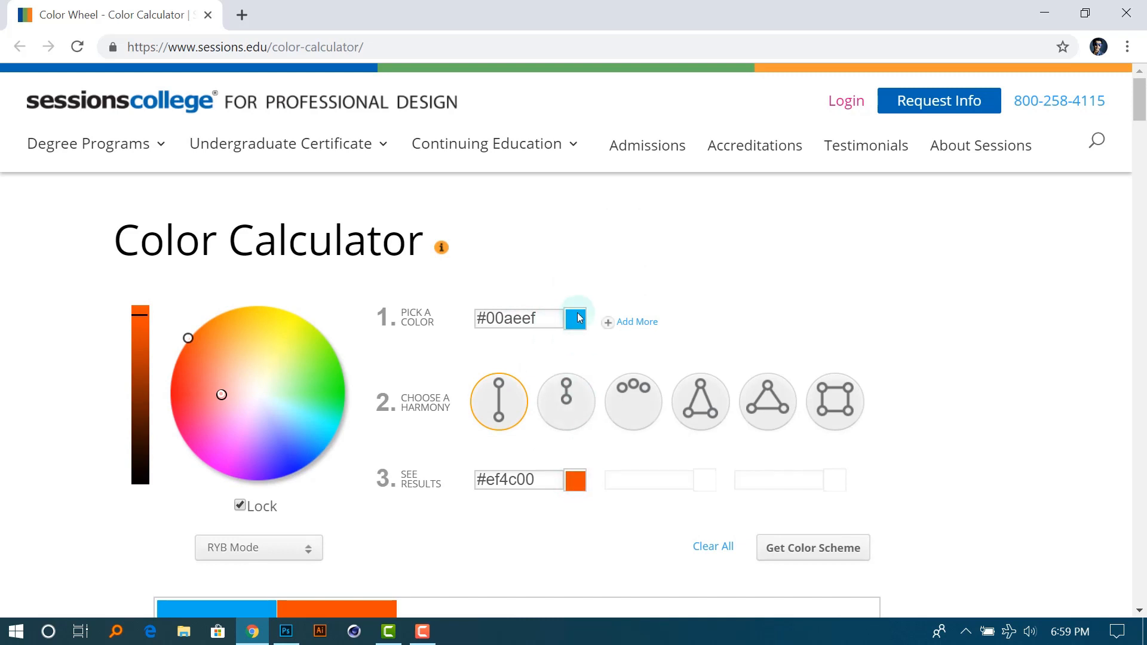
scroll(582, 321, down, 2)
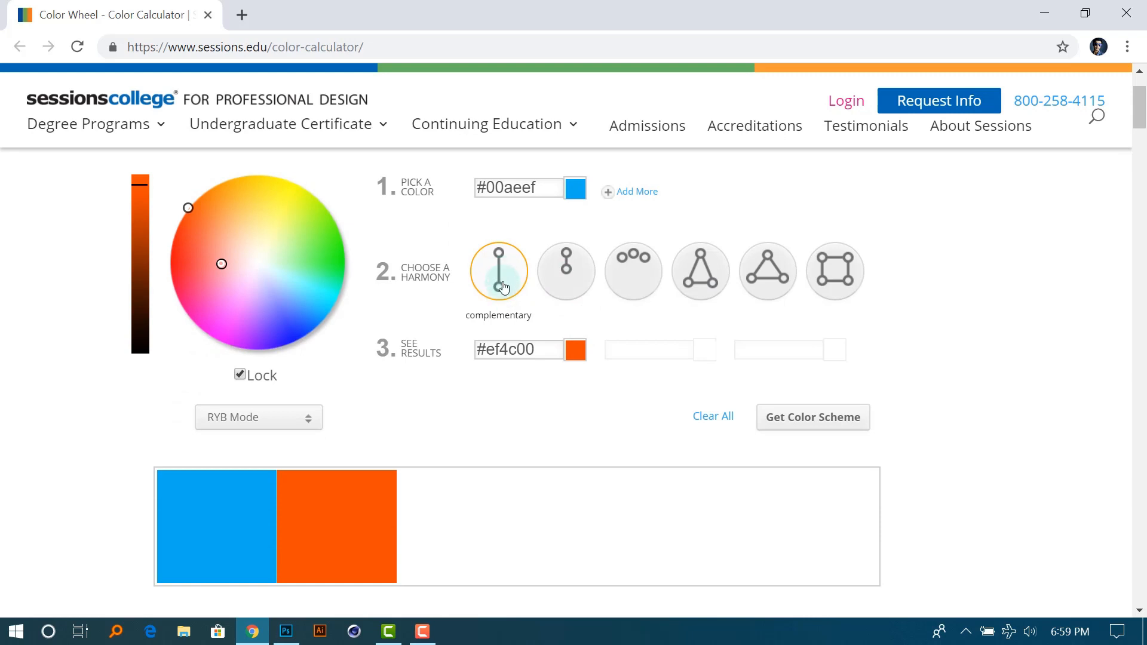
scroll(430, 305, up, 2)
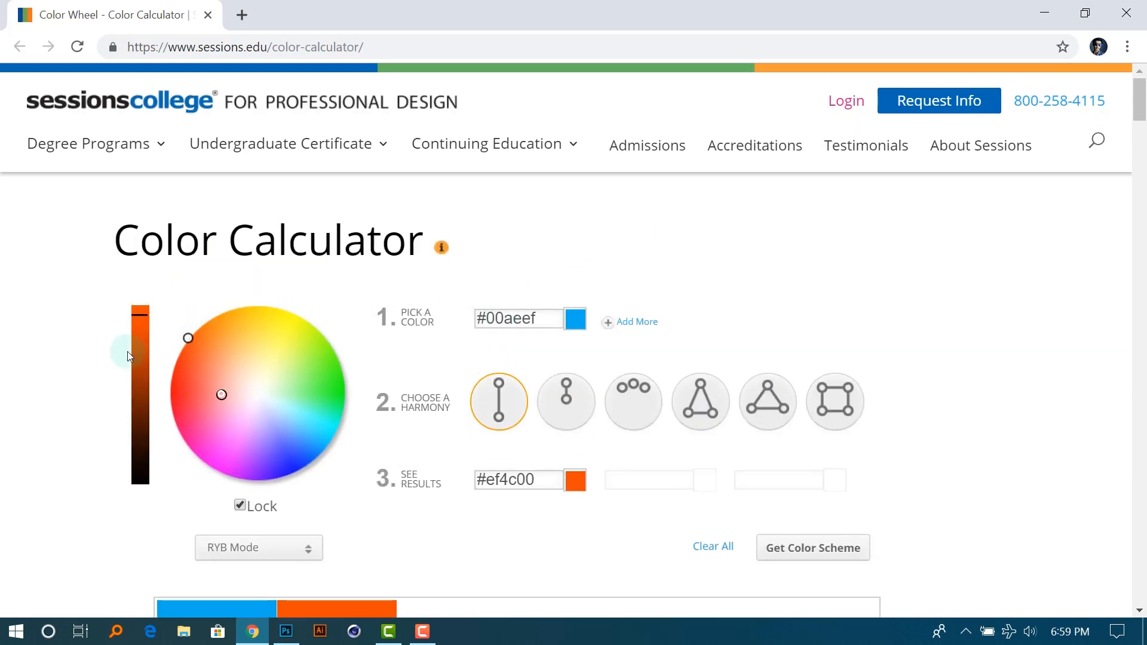
scroll(128, 355, down, 2)
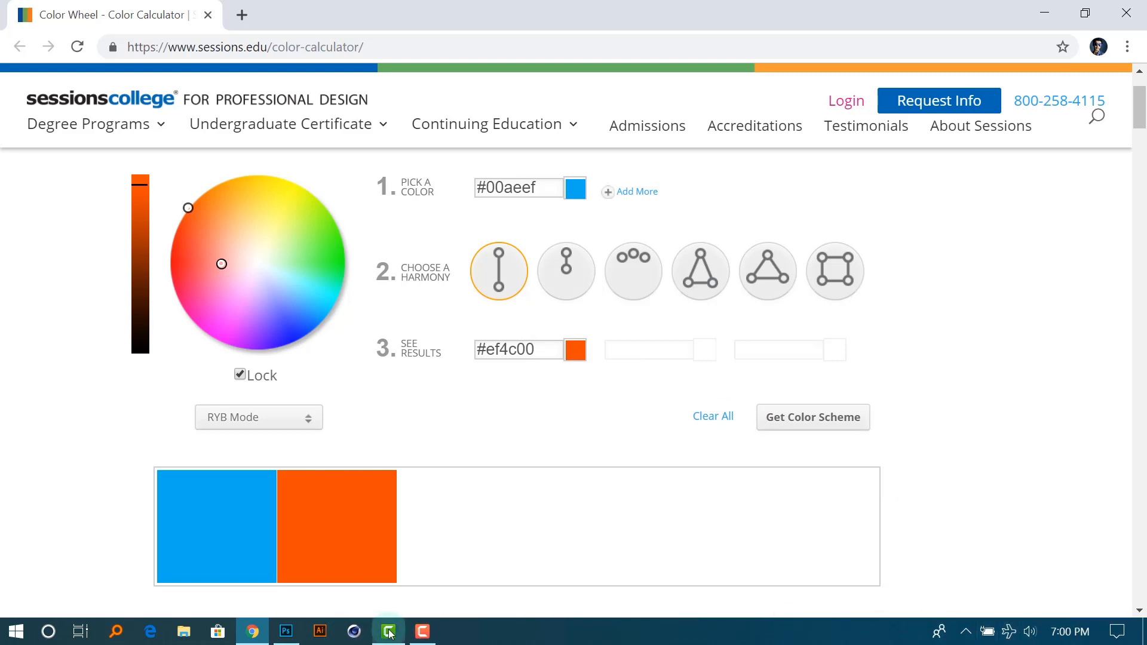
click(541, 349)
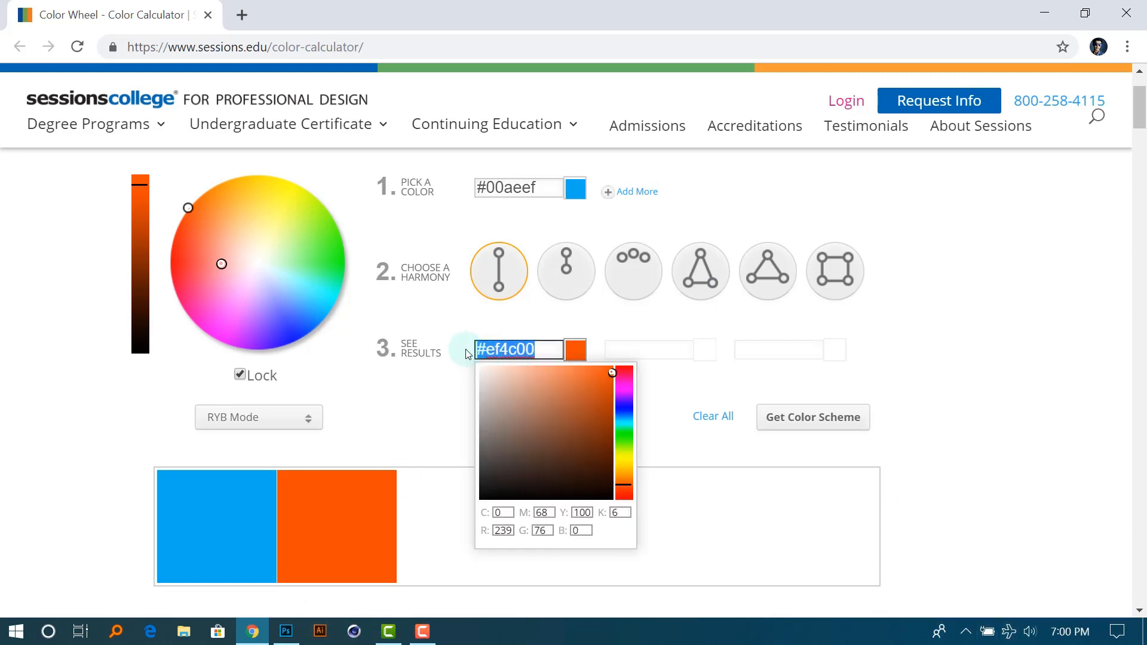
key(ctrl+c)
Switch to Photoshop and set the foreground colour to the copied orange, ef4c00.
click(286, 631)
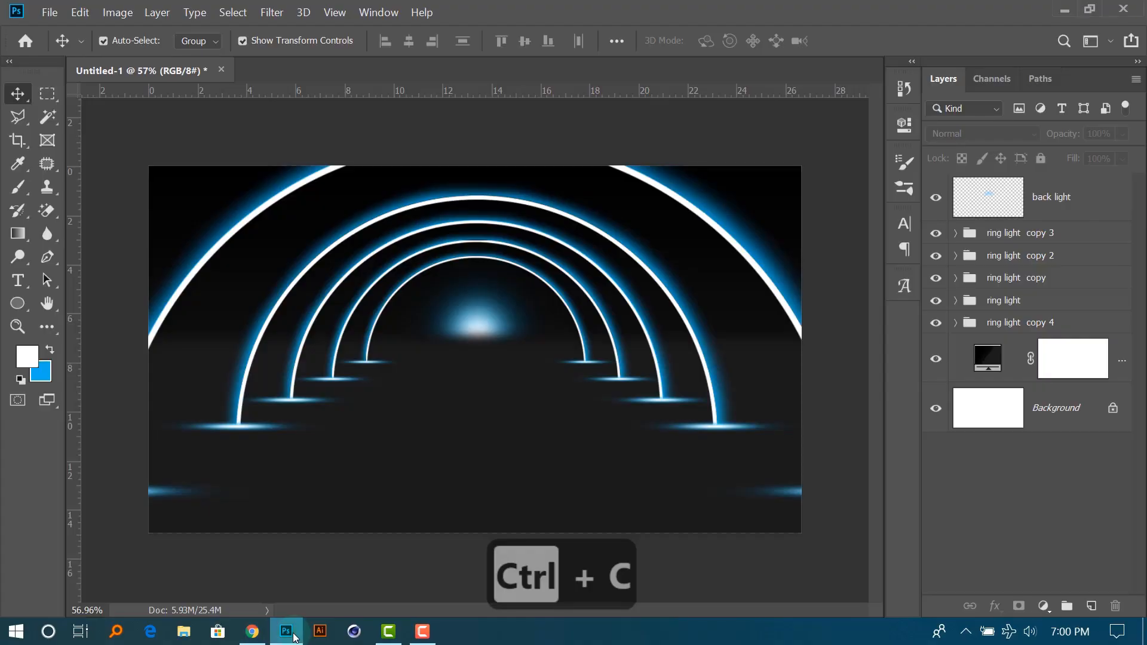
click(33, 359)
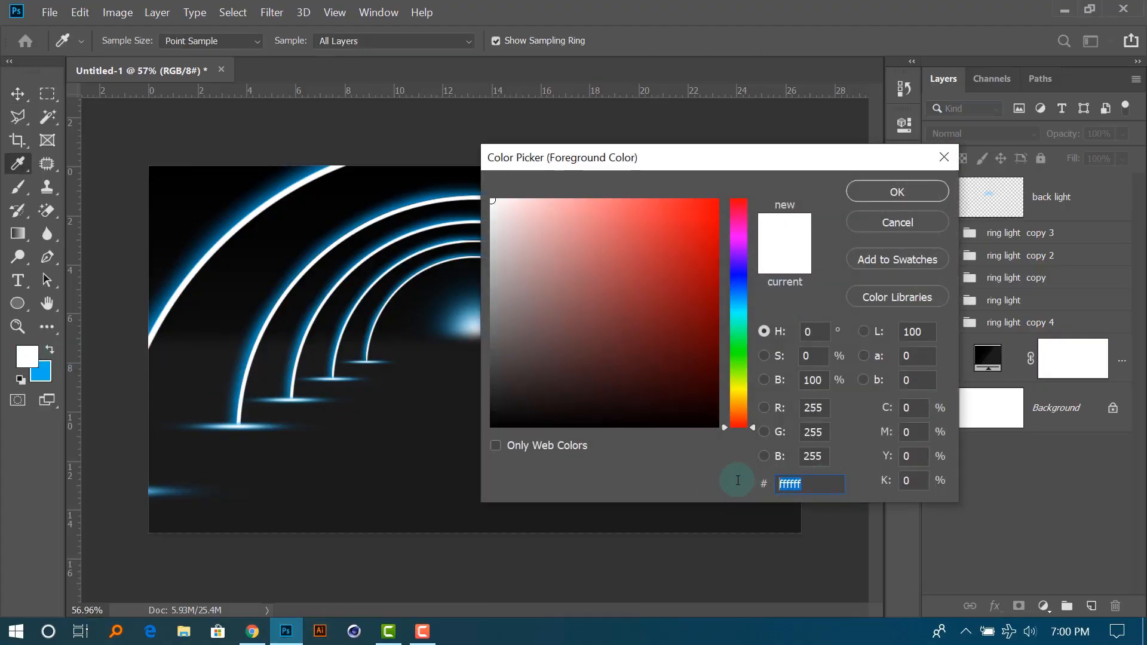
key(ctrl+v)
click(898, 192)
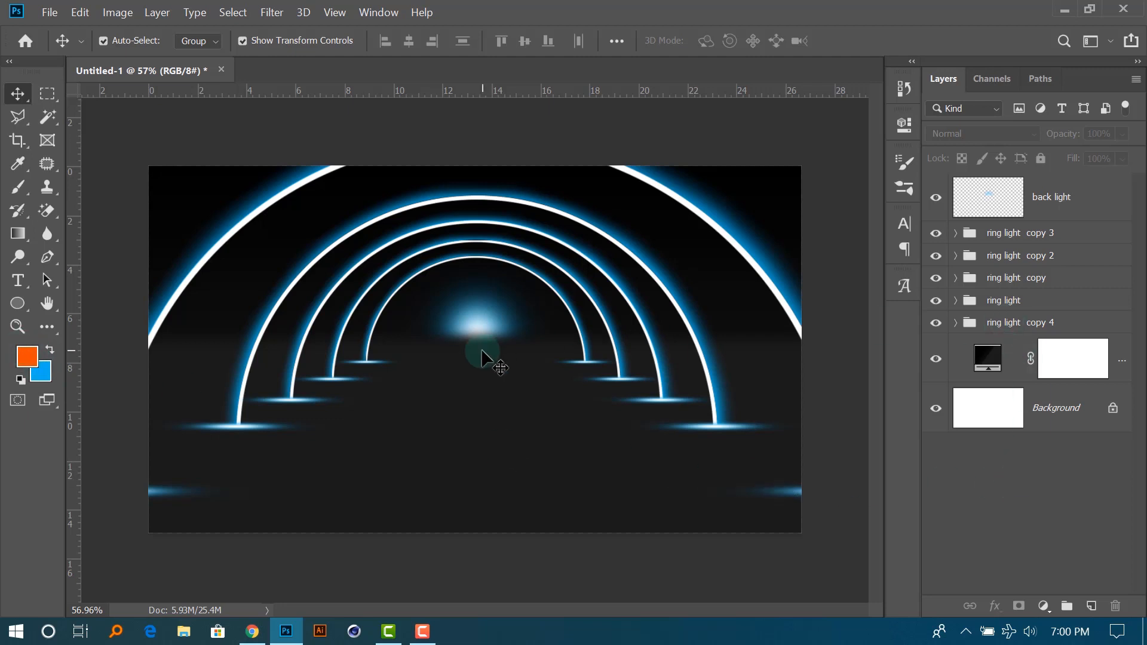
In the ring light copy 4 group, check the glow ring layer by toggling its visibility, then duplicate it and select the original.
scroll(483, 358, up, 1)
scroll(483, 359, down, 3)
scroll(483, 359, up, 2)
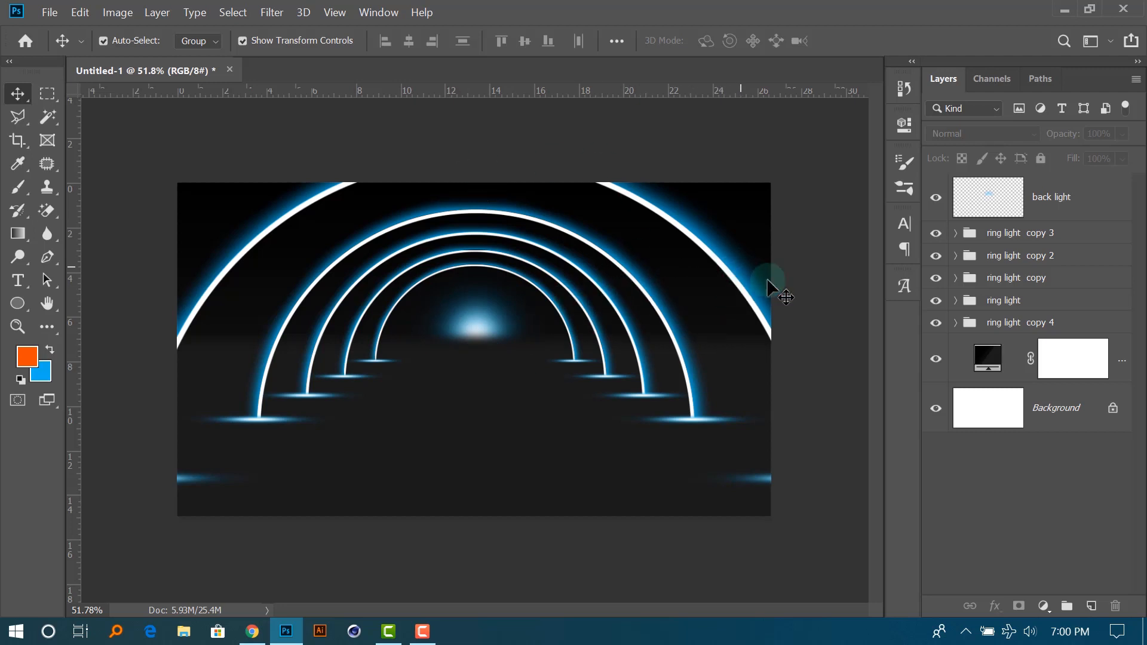
click(1032, 326)
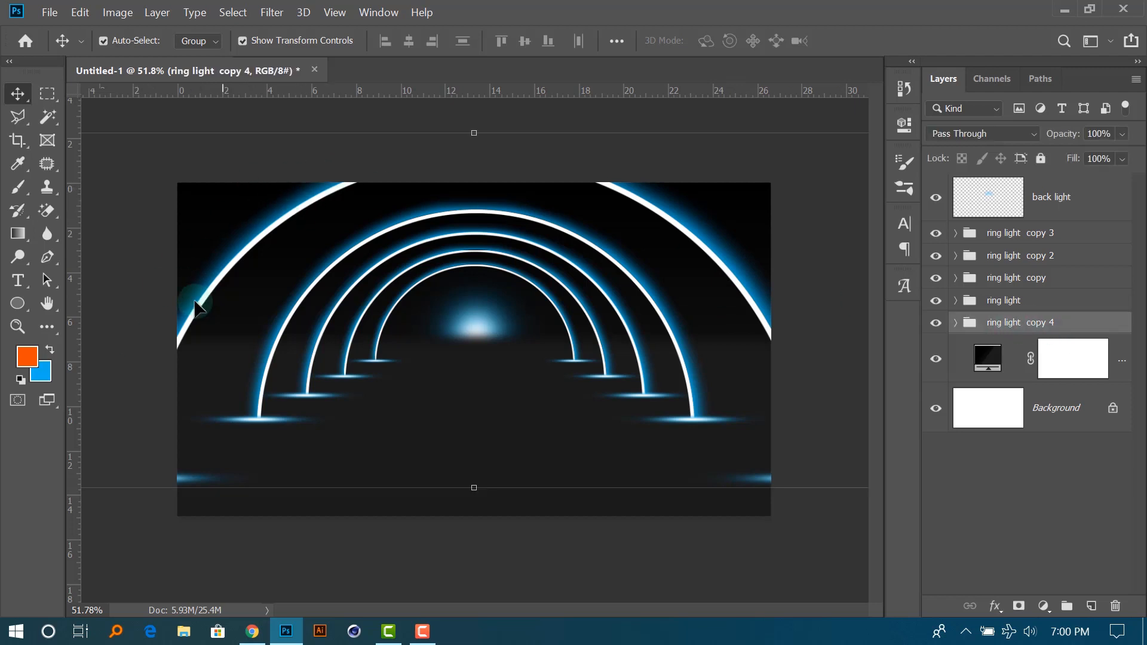
click(956, 323)
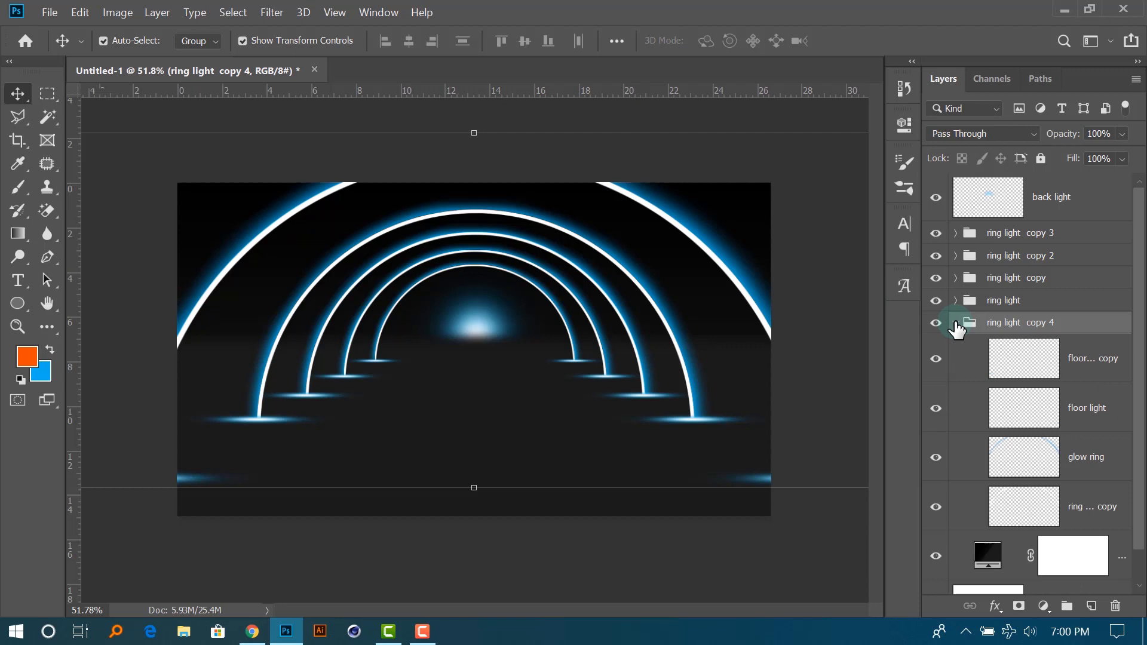
click(1104, 469)
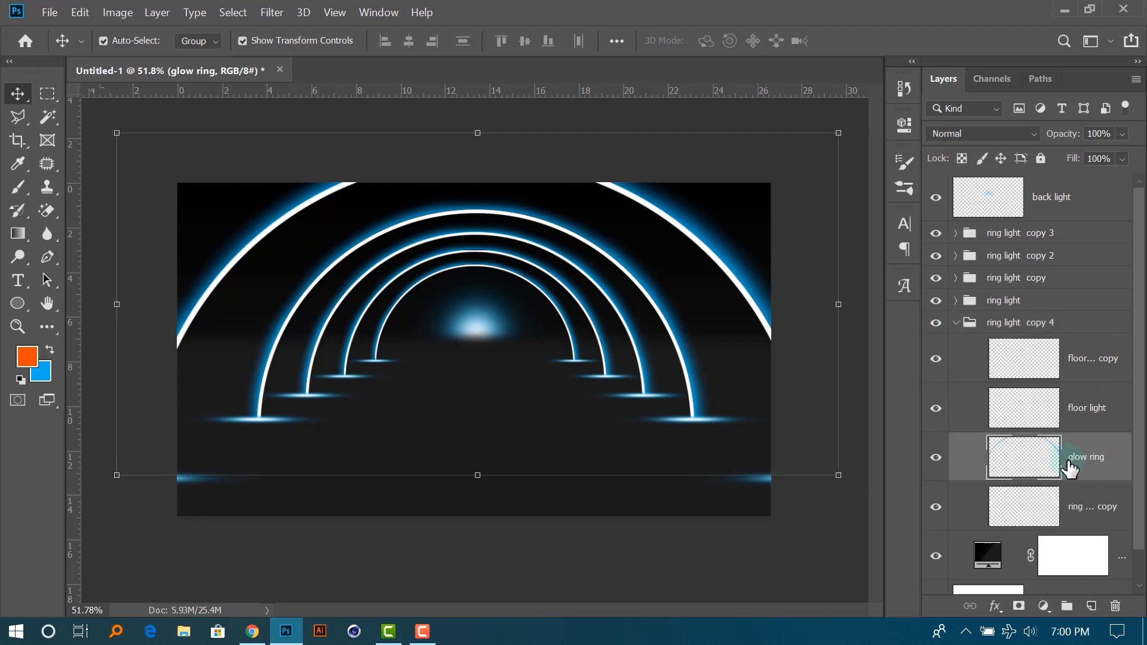
click(936, 457)
click(937, 458)
click(937, 458)
click(936, 459)
key(ctrl+j)
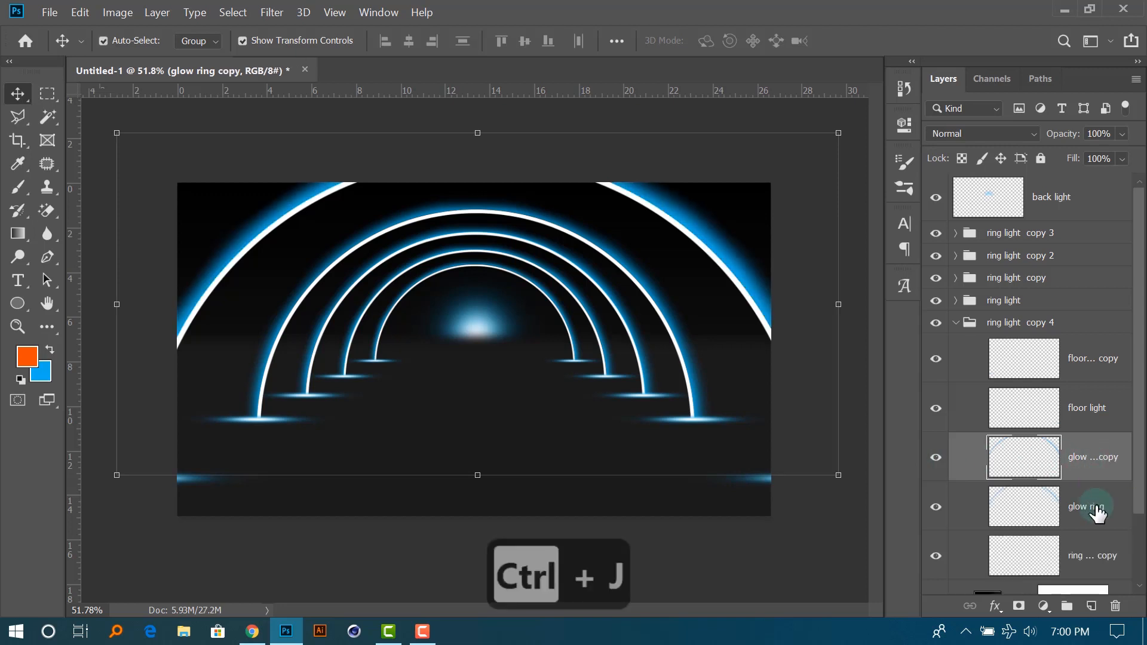
click(1101, 513)
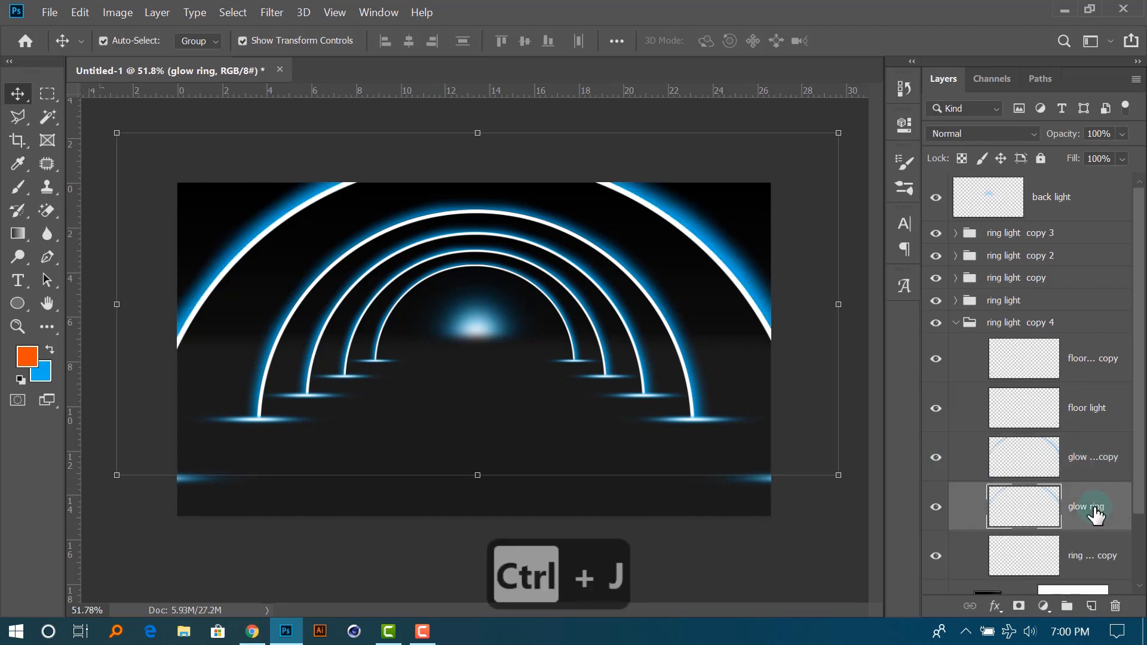
Erase the left half of the glow on the glow ring layer using the regular Eraser tool with a soft brush.
click(1030, 523)
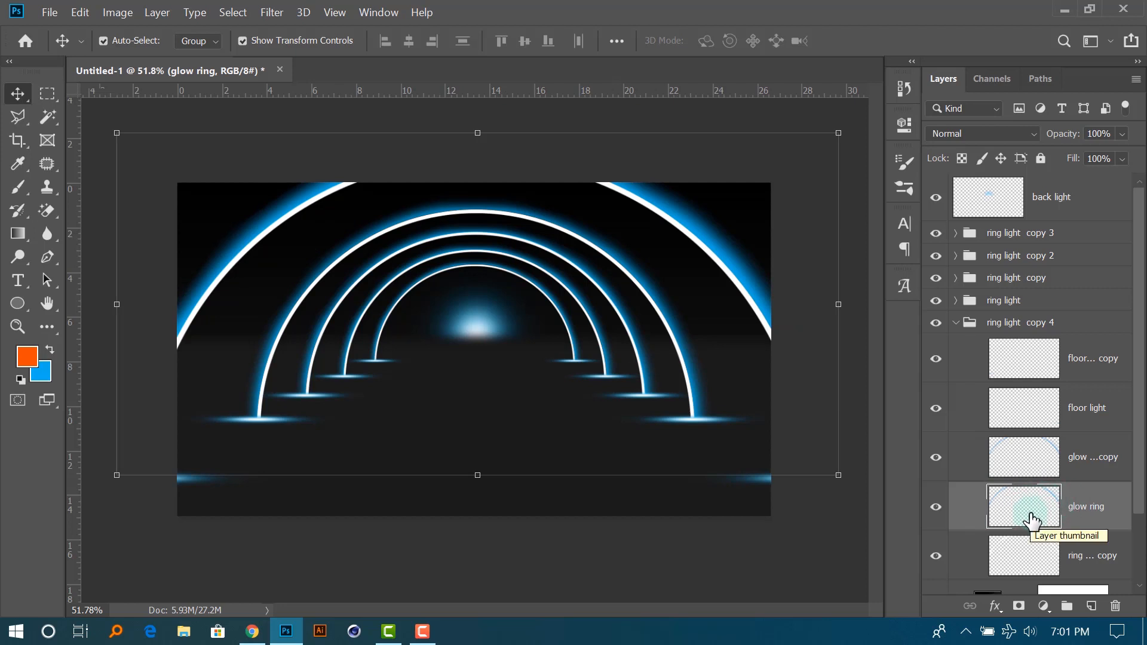
key(e)
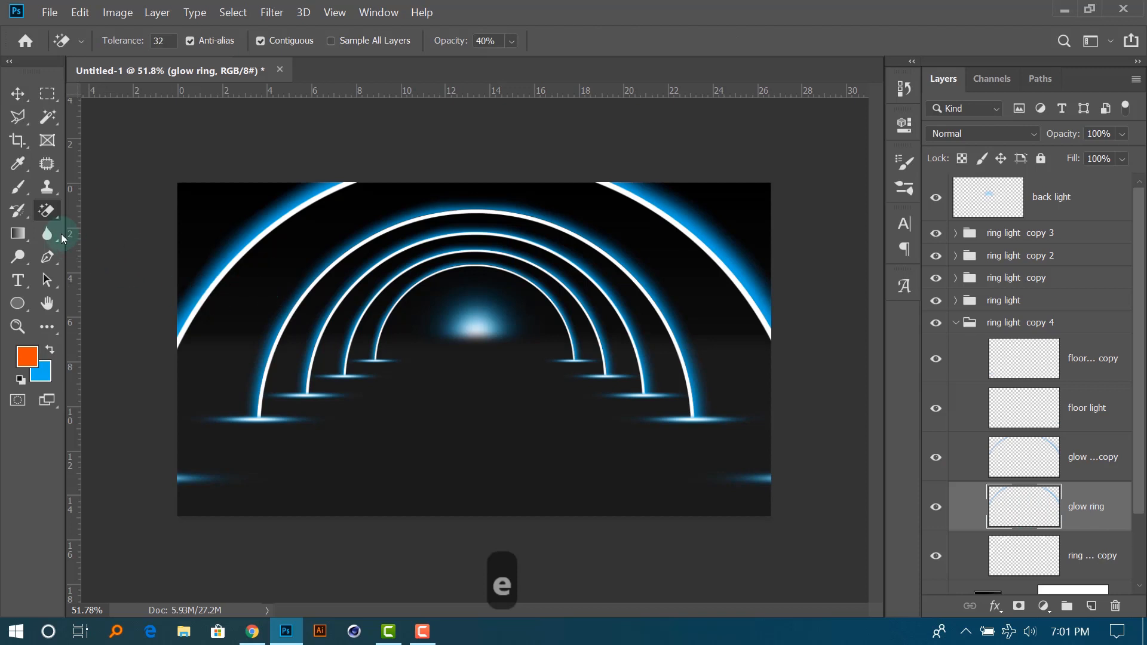
right_click(48, 210)
click(108, 205)
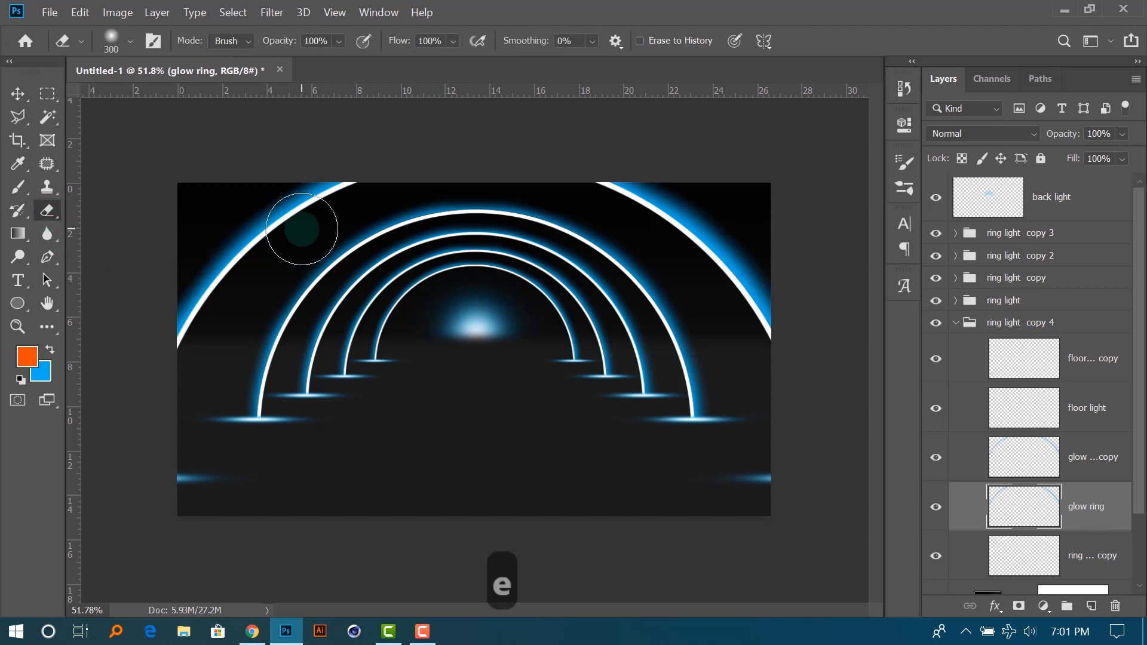
right_click(301, 229)
mouse_move(440, 315)
mouse_down()
mouse_move(521, 316)
mouse_move(367, 317)
mouse_up()
click(340, 171)
mouse_move(286, 197)
mouse_down()
mouse_move(231, 226)
mouse_move(162, 376)
mouse_move(169, 329)
mouse_move(284, 288)
mouse_move(364, 173)
mouse_move(210, 263)
mouse_move(160, 406)
mouse_up()
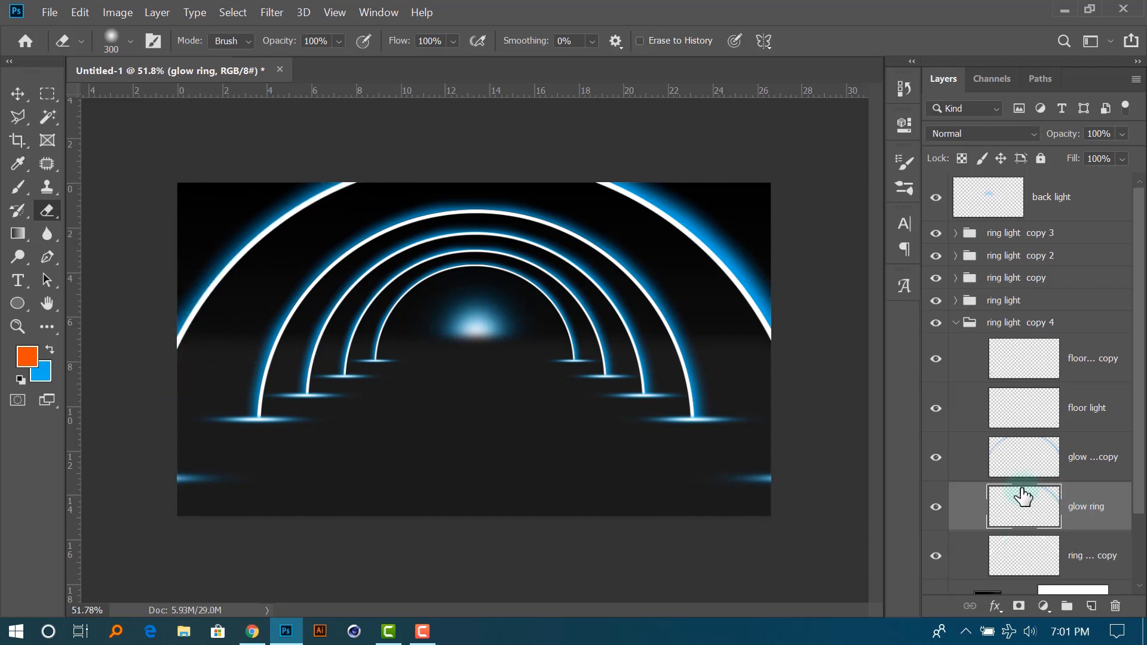
On the glow ring copy layer, erase the right half of the glow, checking each half by toggling the other layer's visibility.
click(936, 457)
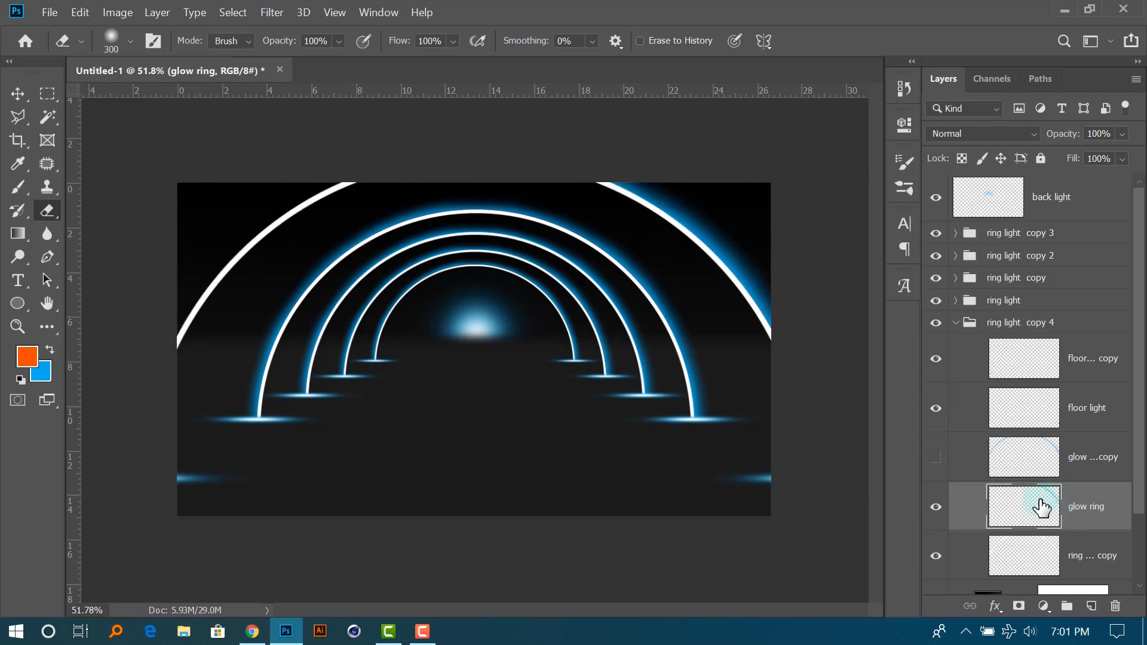
click(937, 459)
click(1047, 463)
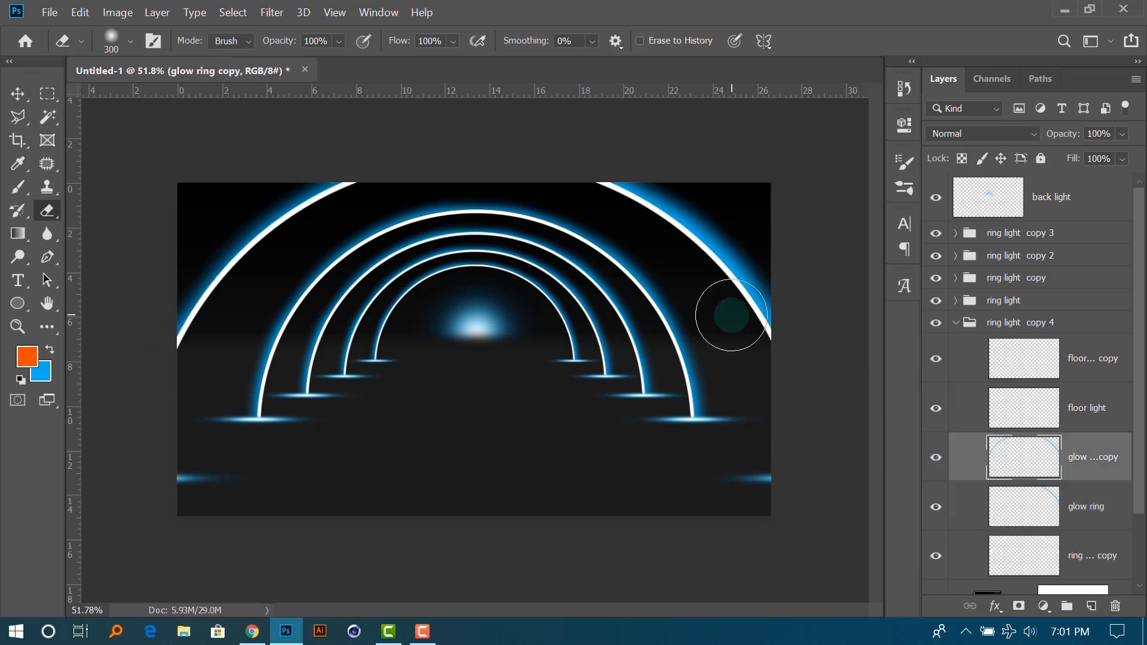
click(936, 507)
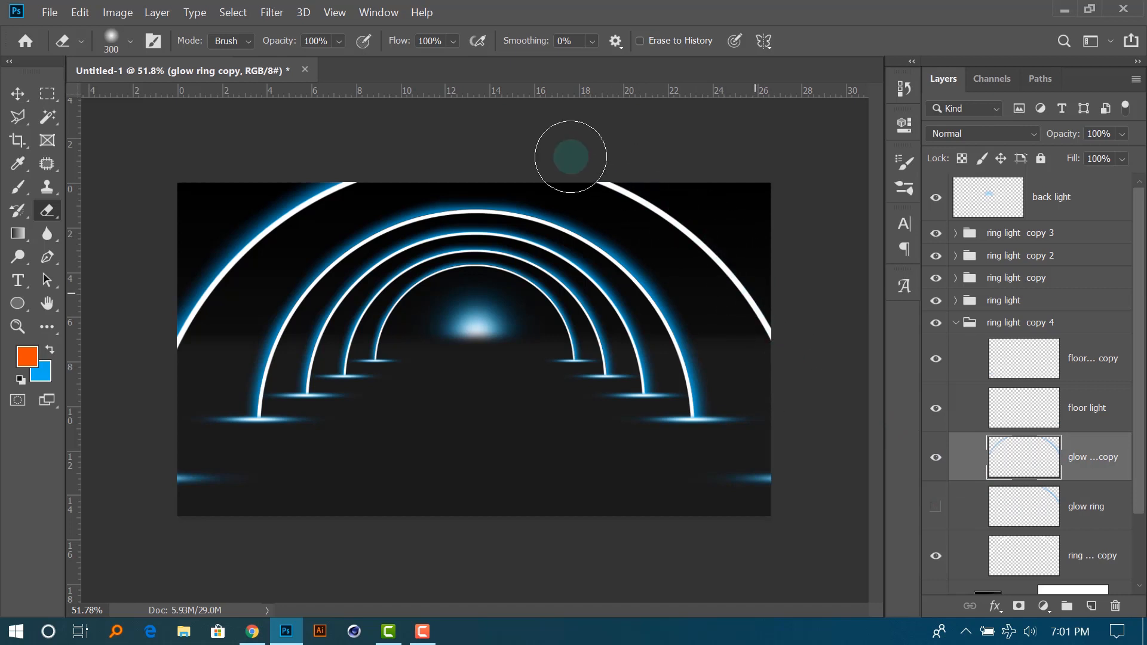
click(936, 508)
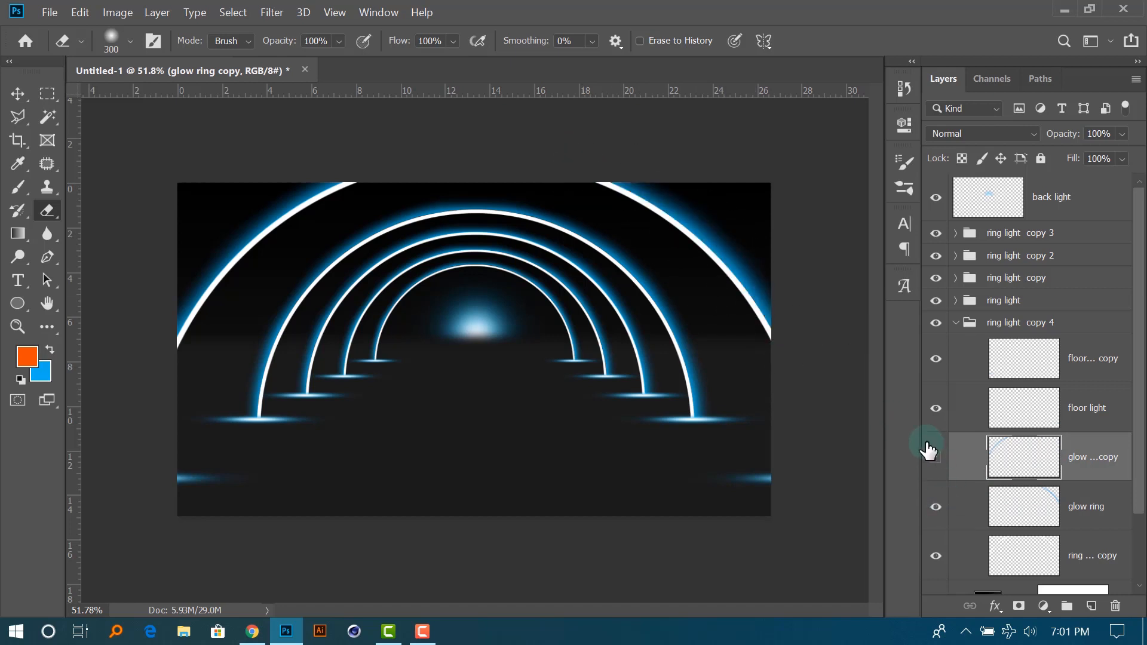
Toggle the visibility of the glow ring and glow ring copy layers to compare the two separated glow halves.
click(936, 457)
click(936, 508)
click(937, 458)
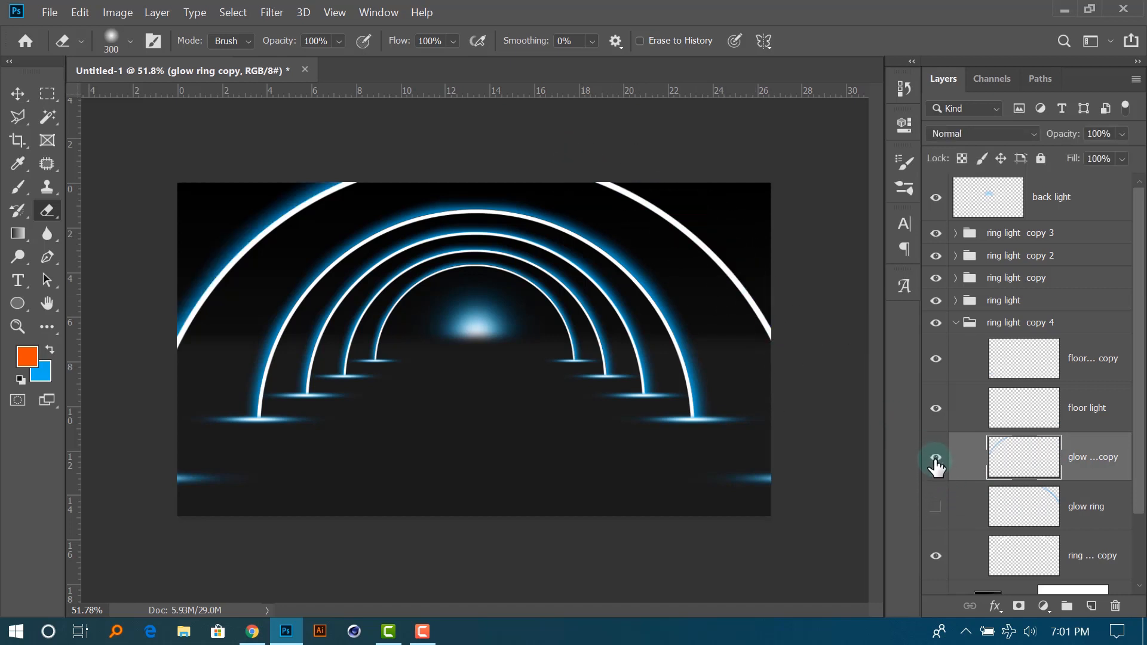
click(936, 507)
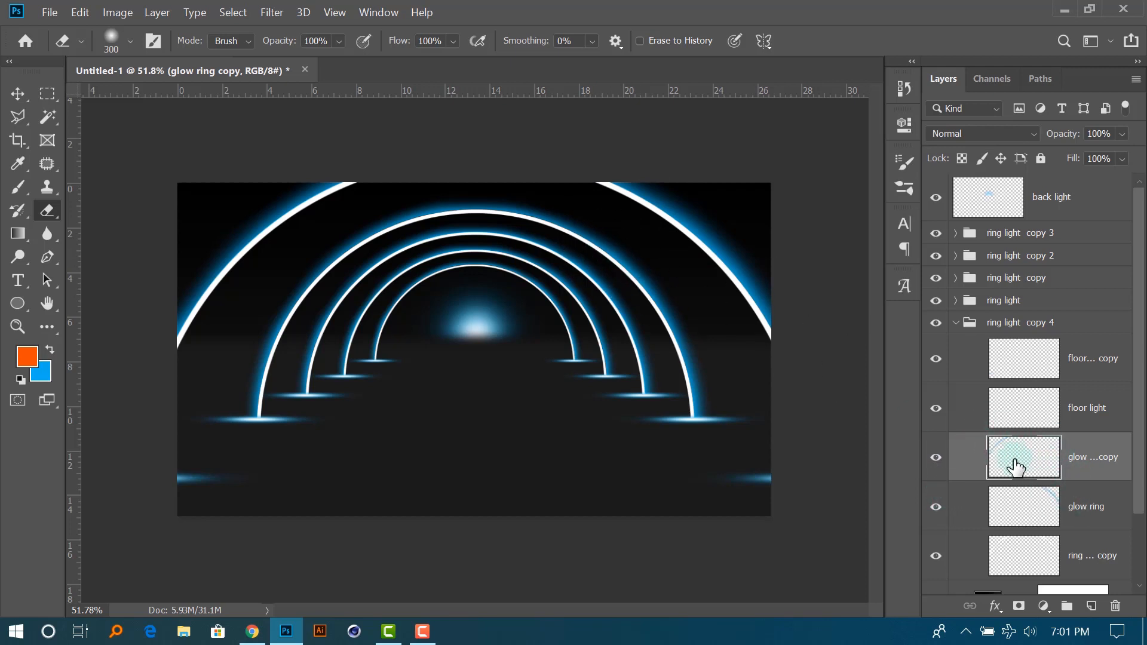
click(933, 461)
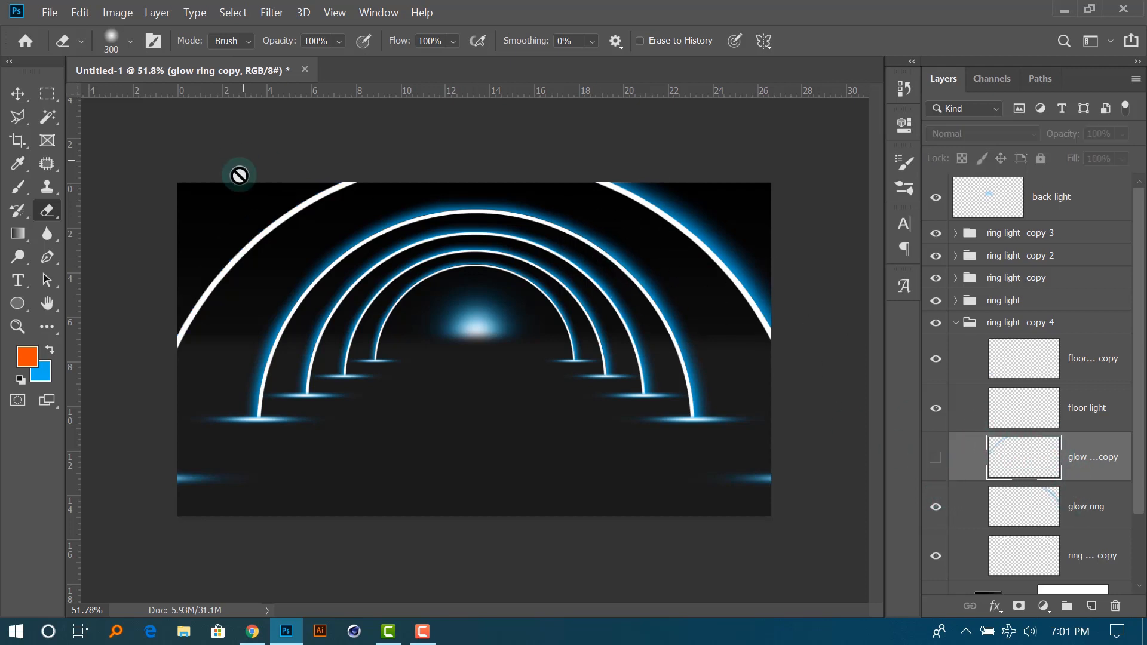
click(936, 459)
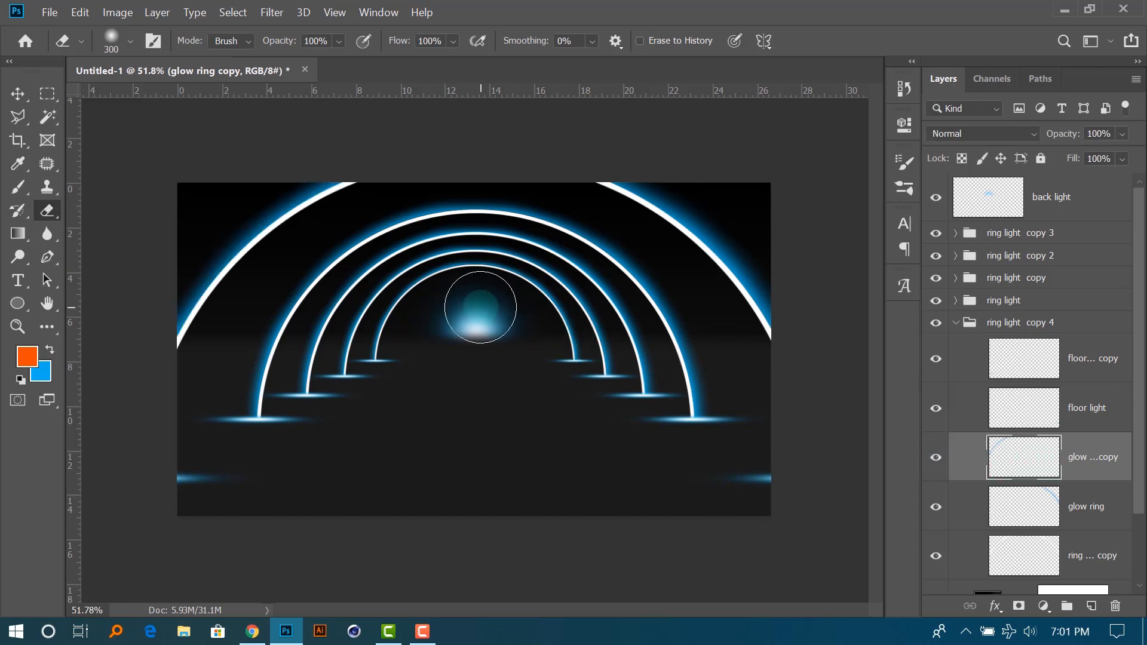
Try recolouring the glow ring copy layer by inverting it, undo that, and preview a Hue/Saturation hue shift of -180 before cancelling.
key(ctrl+i)
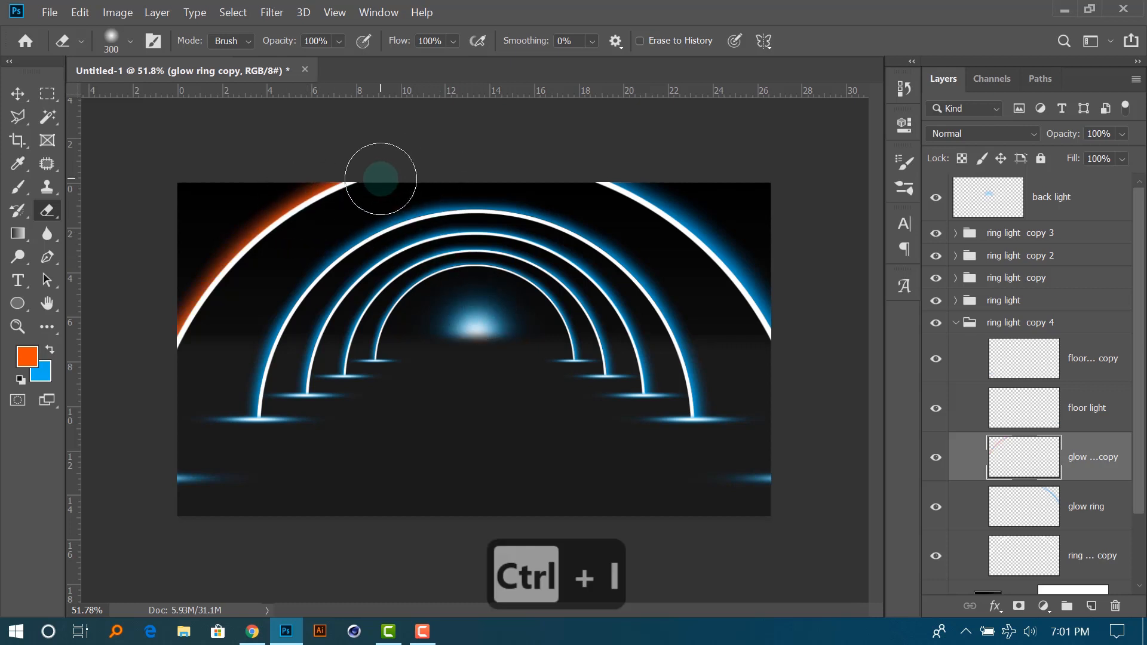
key(ctrl+z)
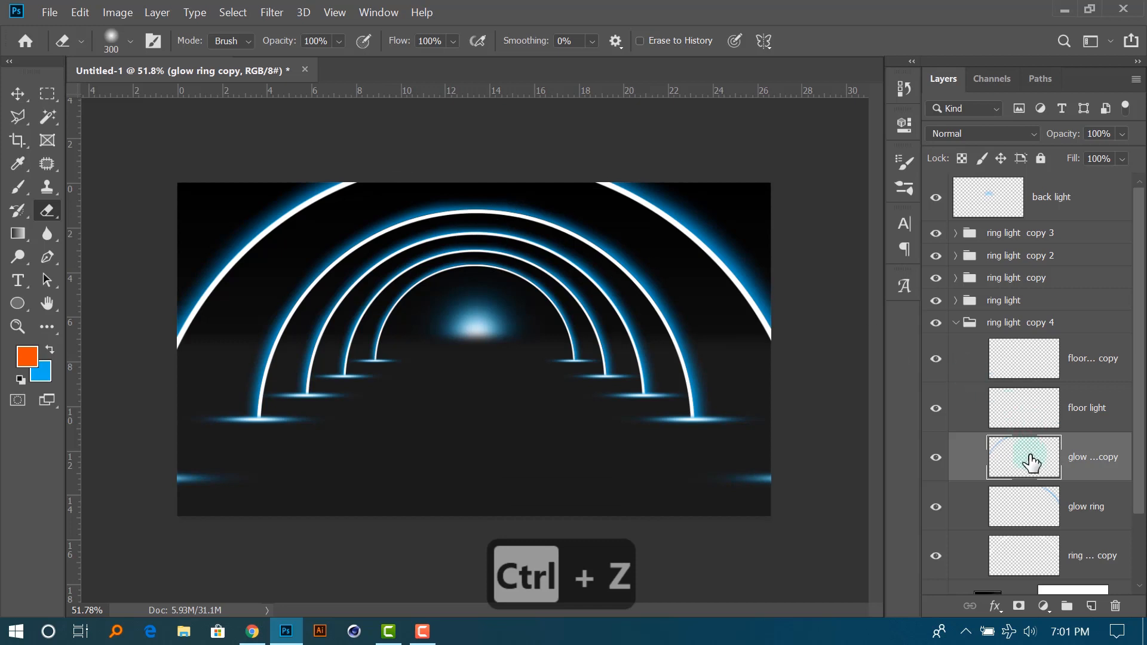
key(ctrl+u)
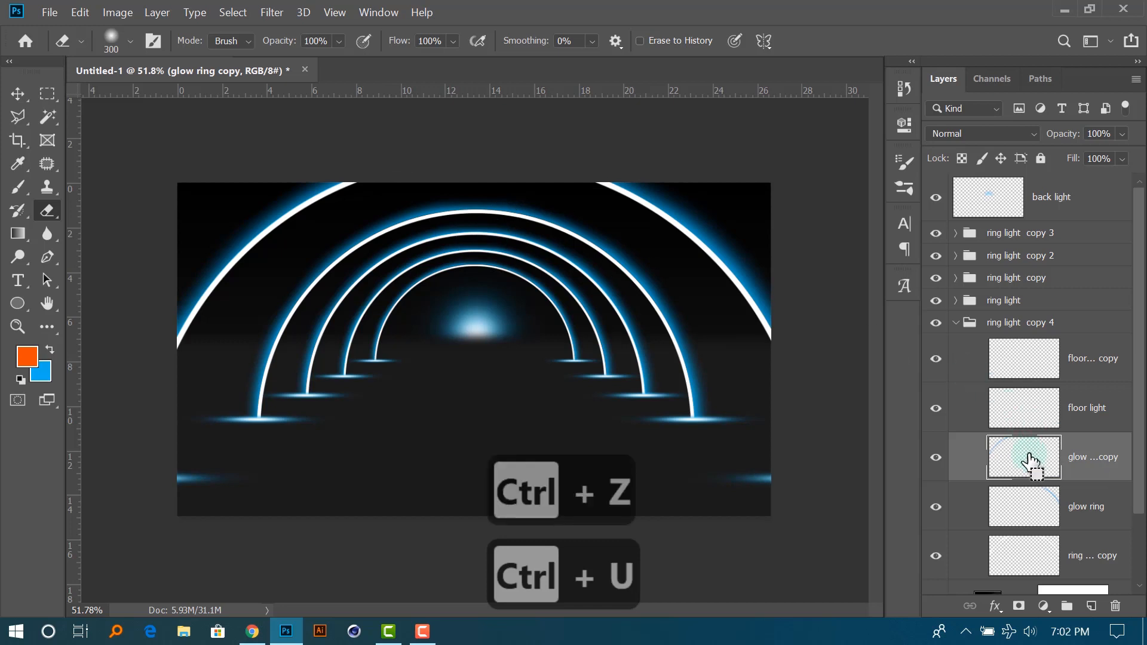
drag(528, 85, 702, 204)
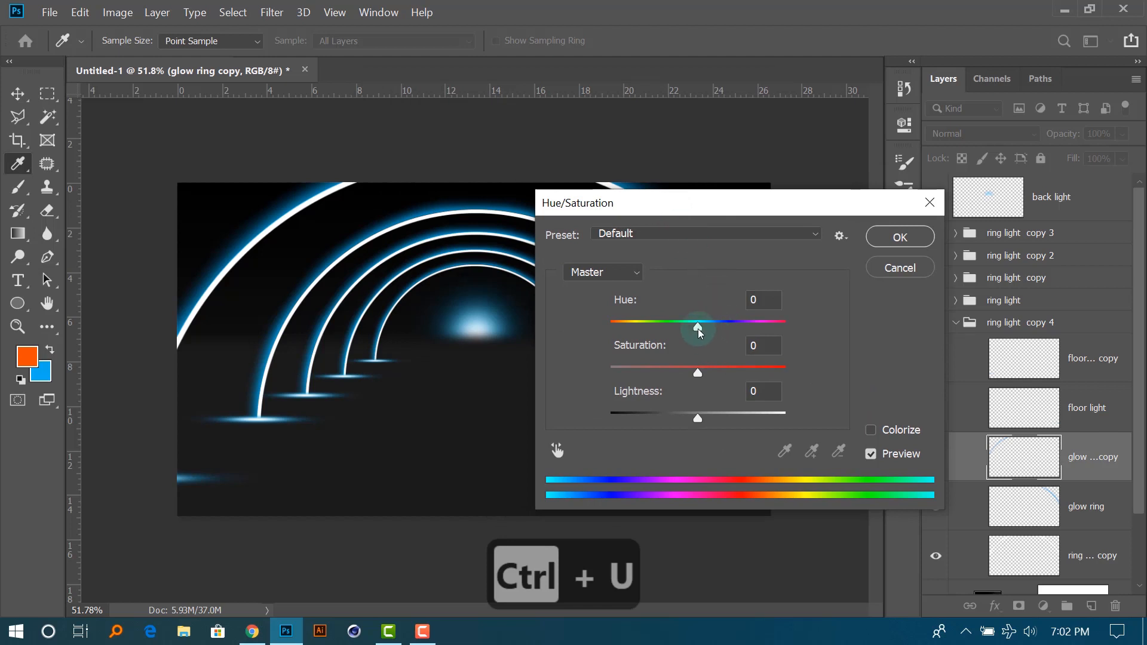
drag(698, 328, 527, 328)
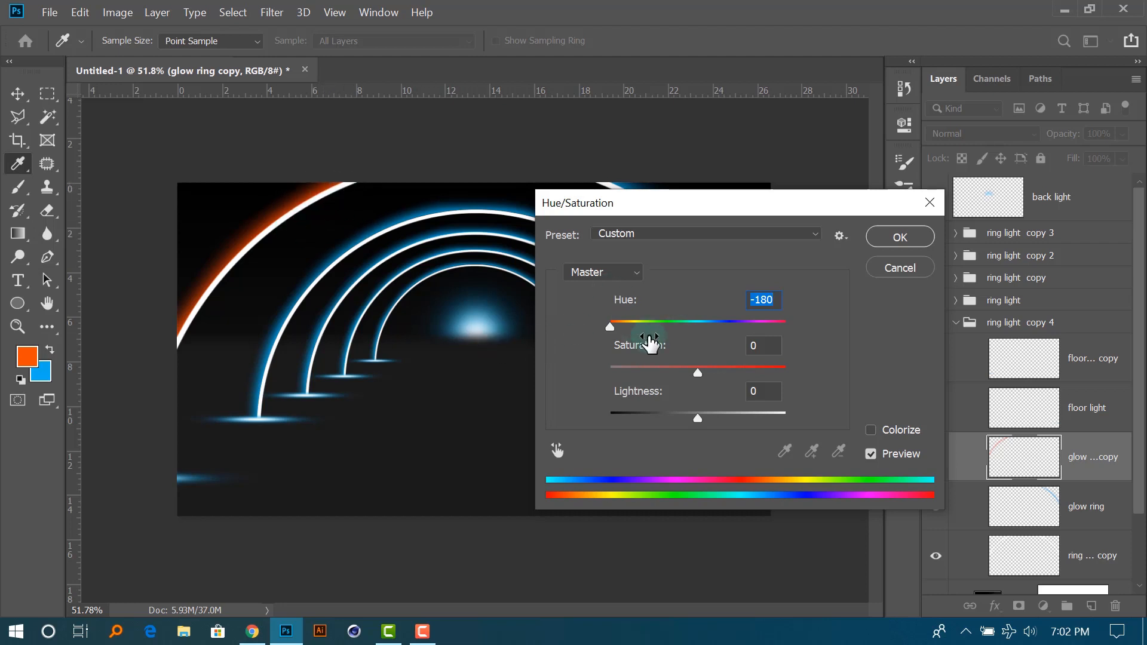
click(900, 267)
Invert the colours of the glow ring copy layer to turn its left-side glow orange, and return to the Move tool.
key(e)
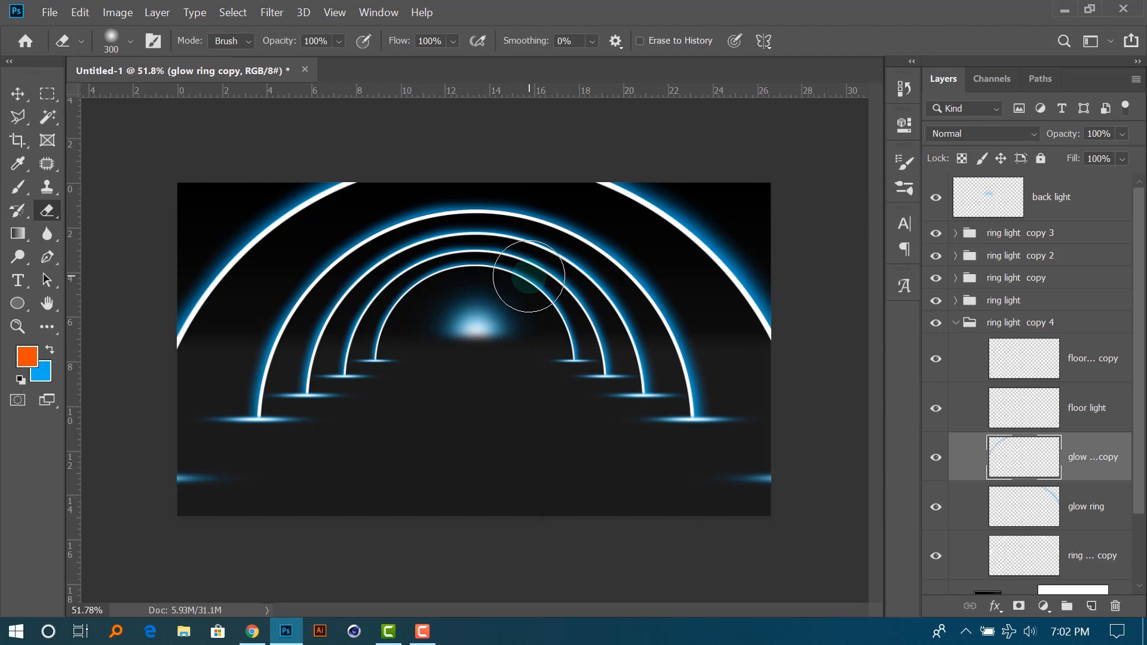
key(ctrl+i)
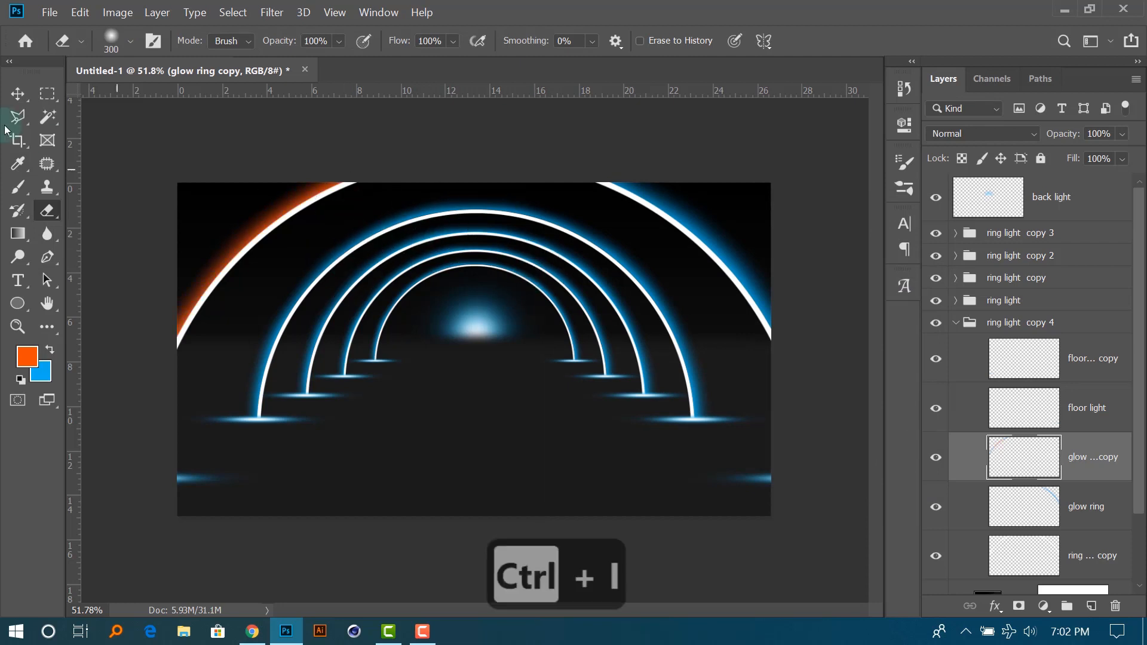
click(19, 94)
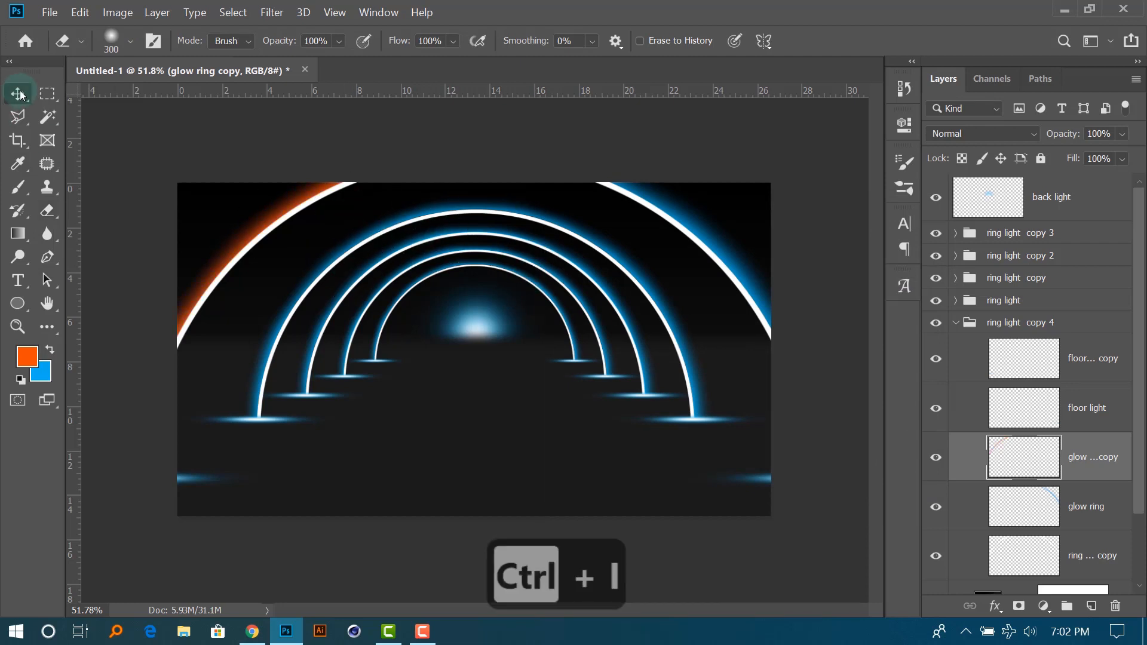
Collapse the ring light copy 4 group and expand the ring light group to reach its glow ring layer.
click(957, 324)
click(957, 324)
click(956, 301)
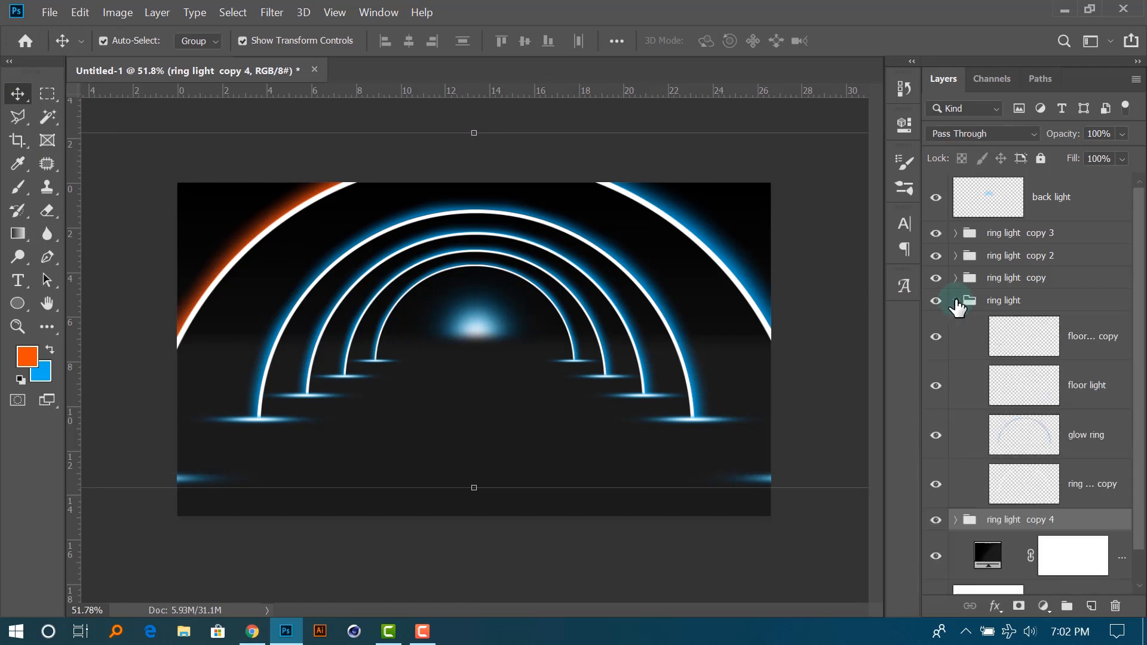